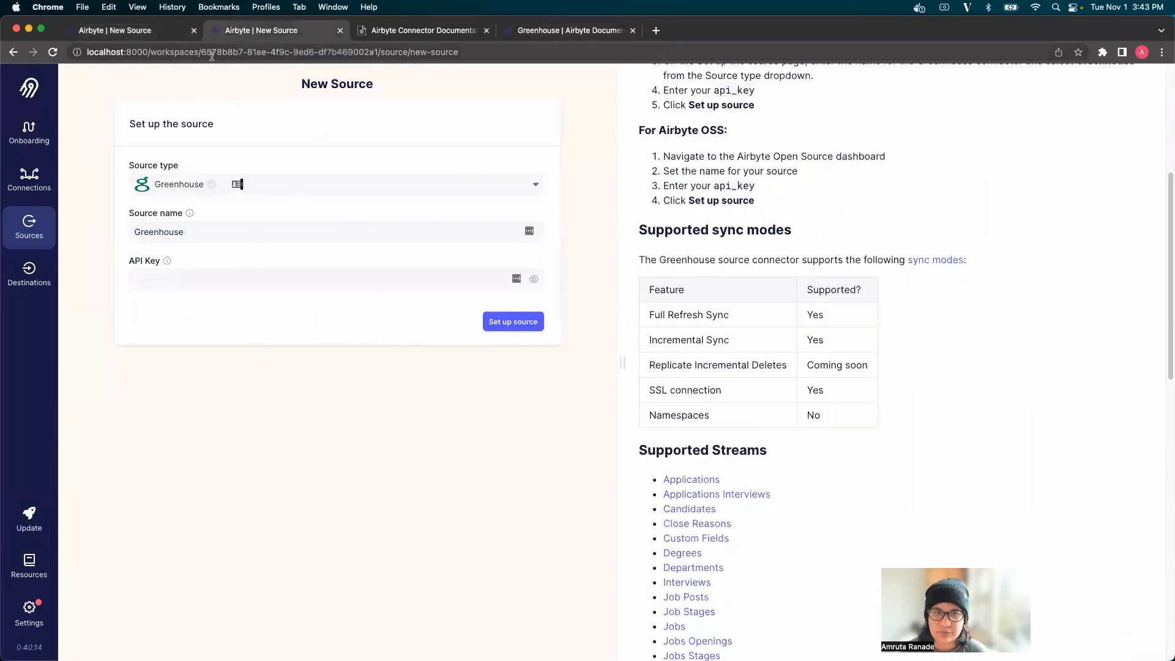
# Compare the Greenhouse setup guide in both Airbyte workspaces with the published Greenhouse docs page and the connector documentation template.
pyautogui.scroll(5, 683, 384)
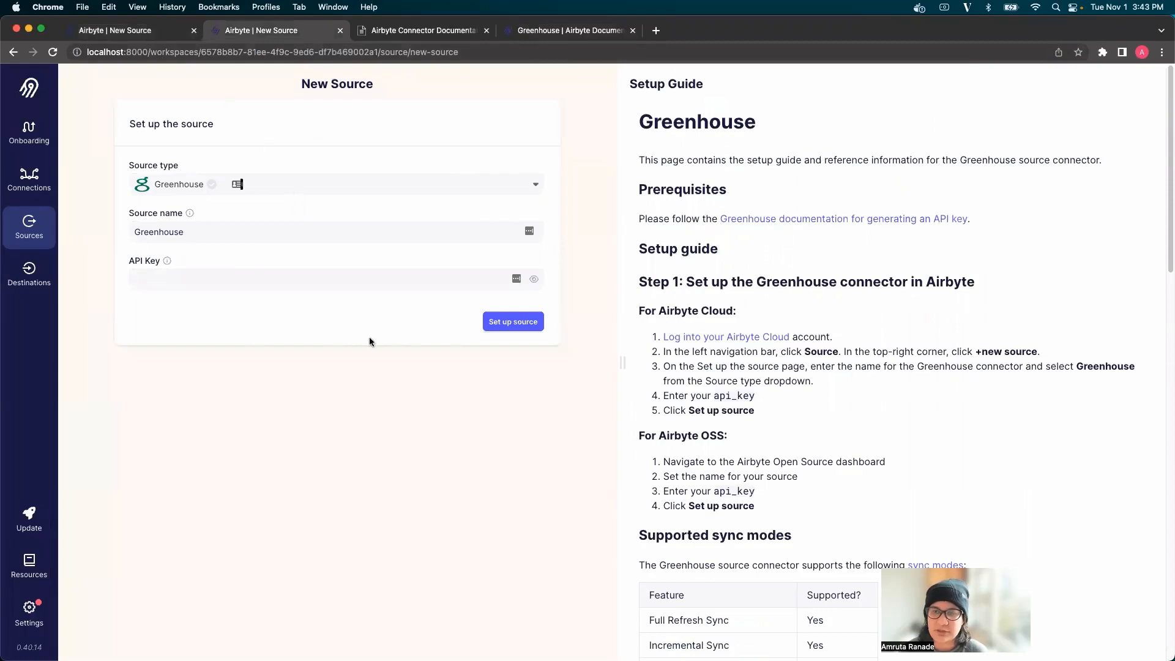
pyautogui.click(572, 31)
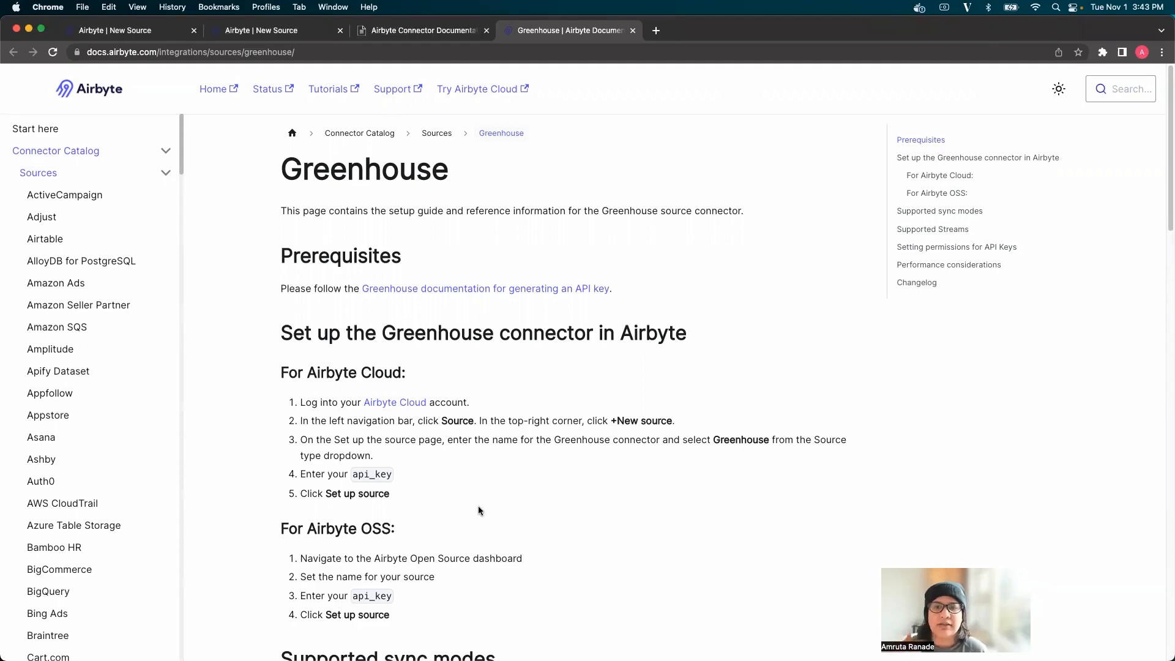
pyautogui.click(431, 32)
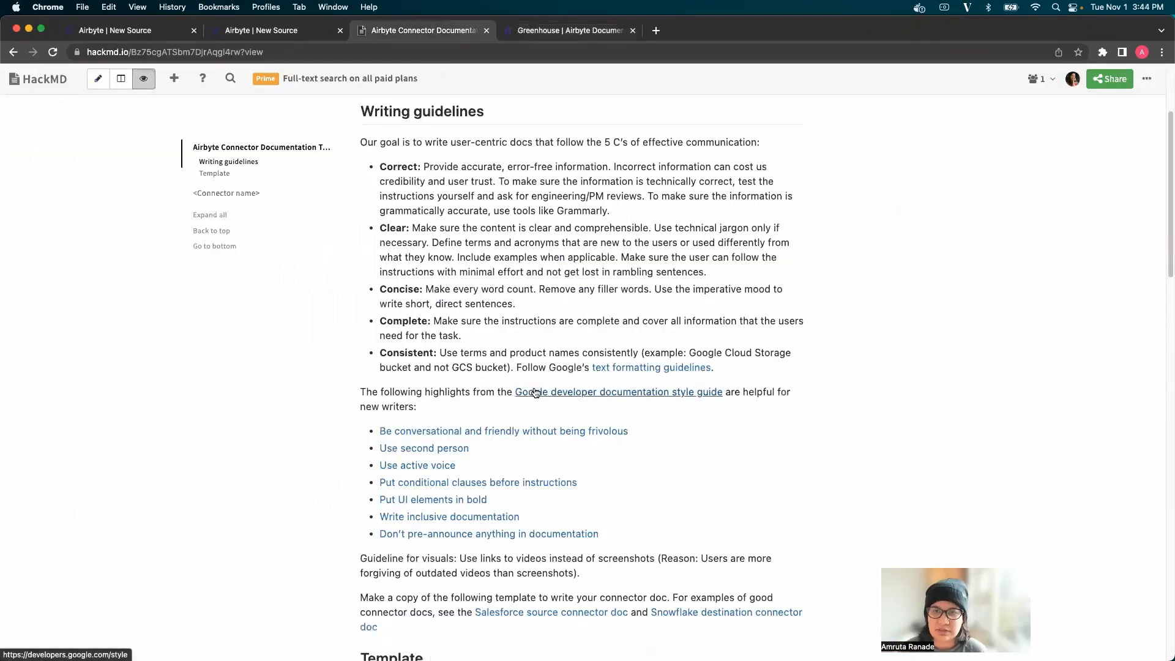
pyautogui.scroll(-3, 534, 392)
pyautogui.scroll(-10, 535, 392)
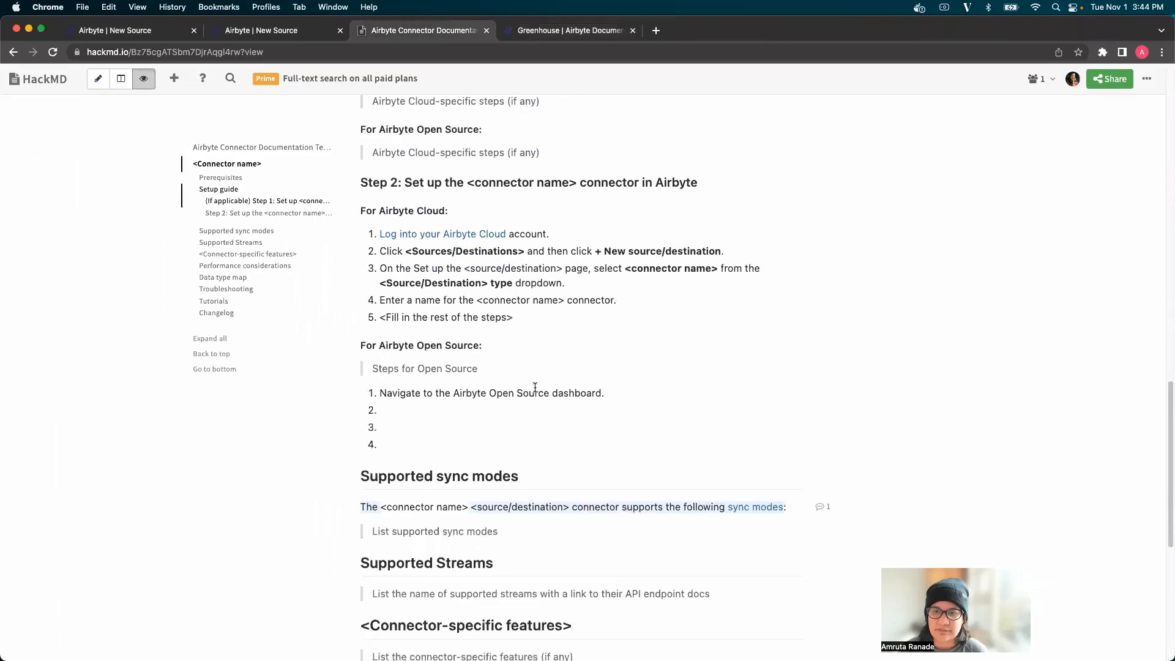
pyautogui.click(579, 34)
pyautogui.scroll(-3, 513, 463)
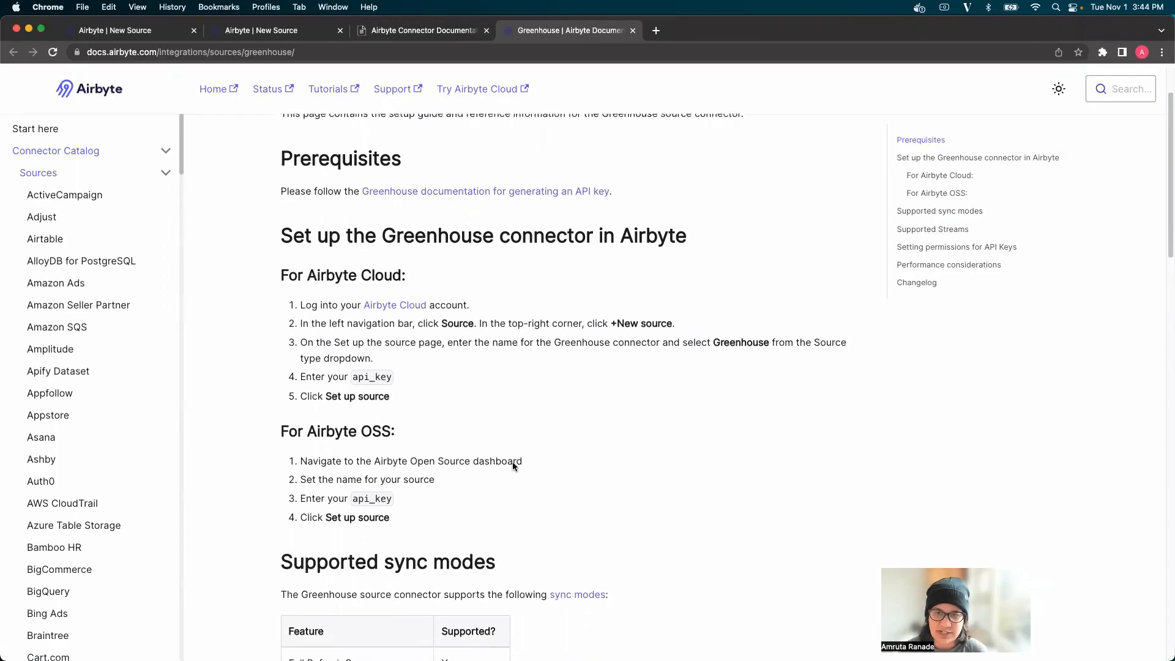
pyautogui.scroll(3, 513, 467)
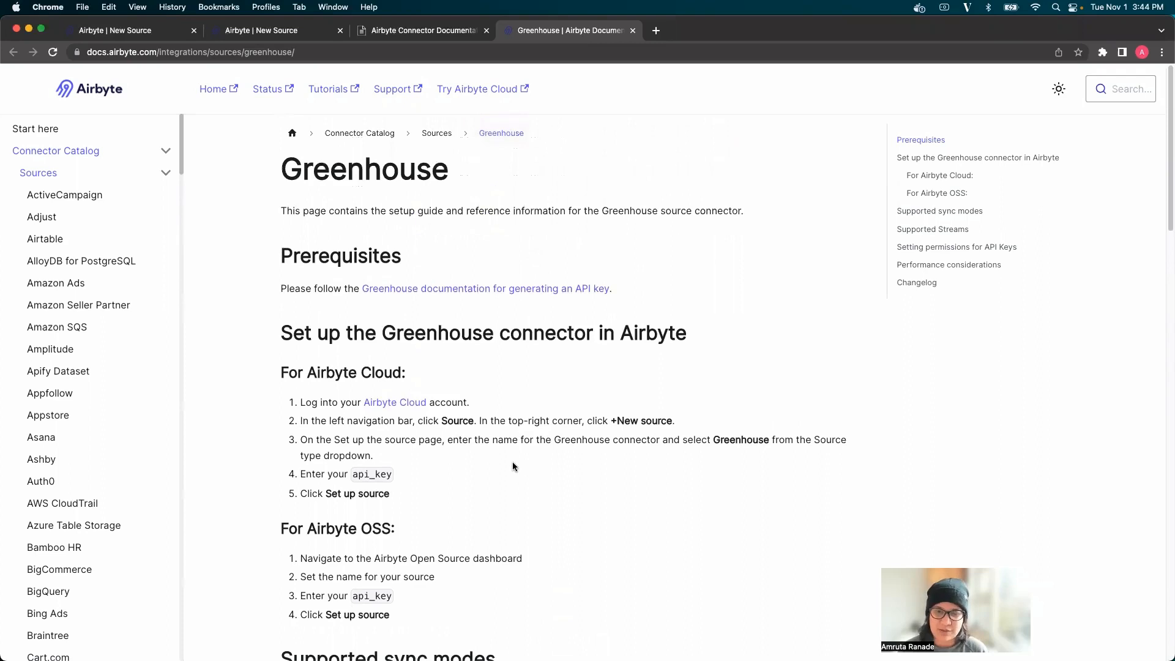
pyautogui.scroll(-4, 482, 471)
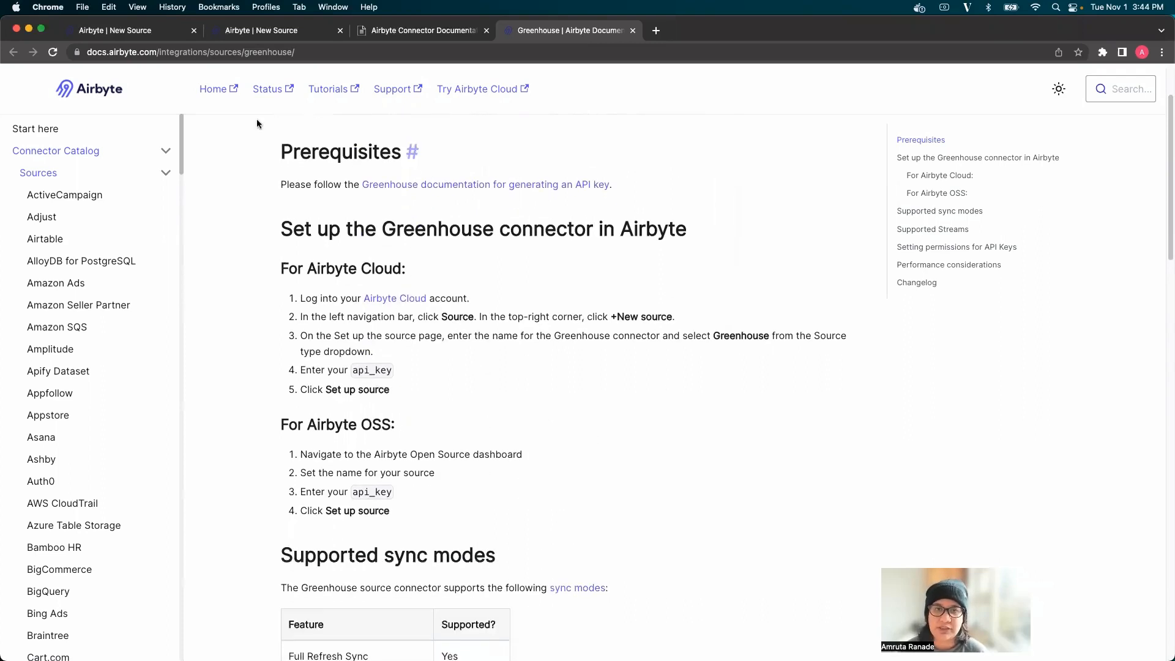
pyautogui.click(140, 36)
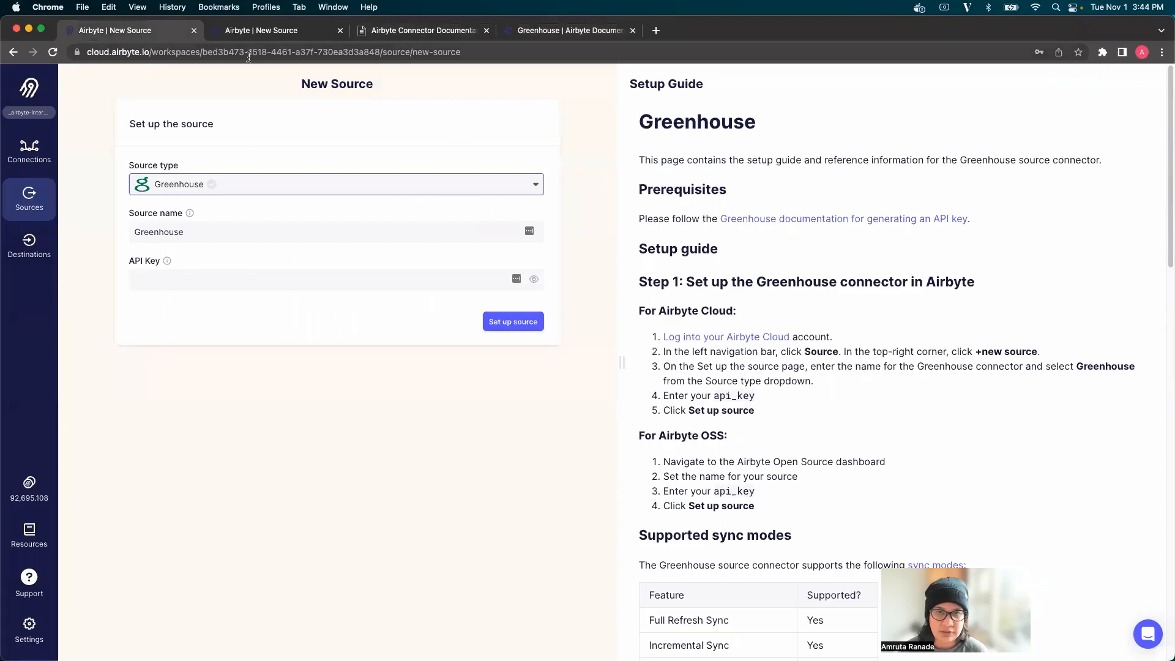
pyautogui.click(261, 30)
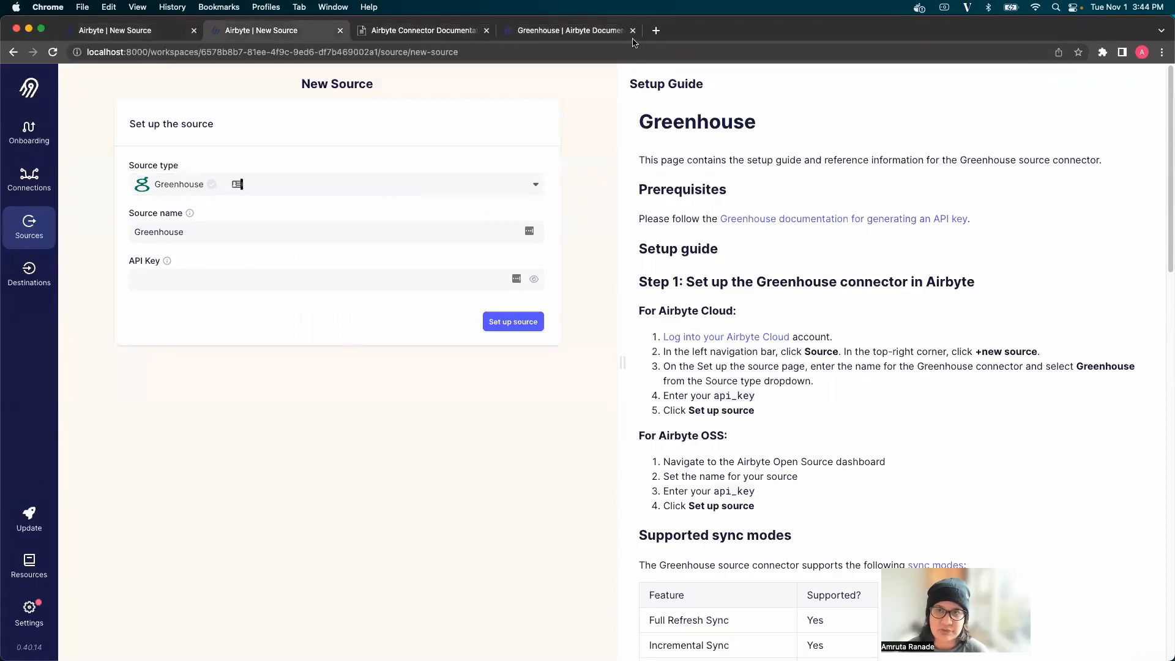
pyautogui.click(539, 32)
pyautogui.scroll(2, 518, 429)
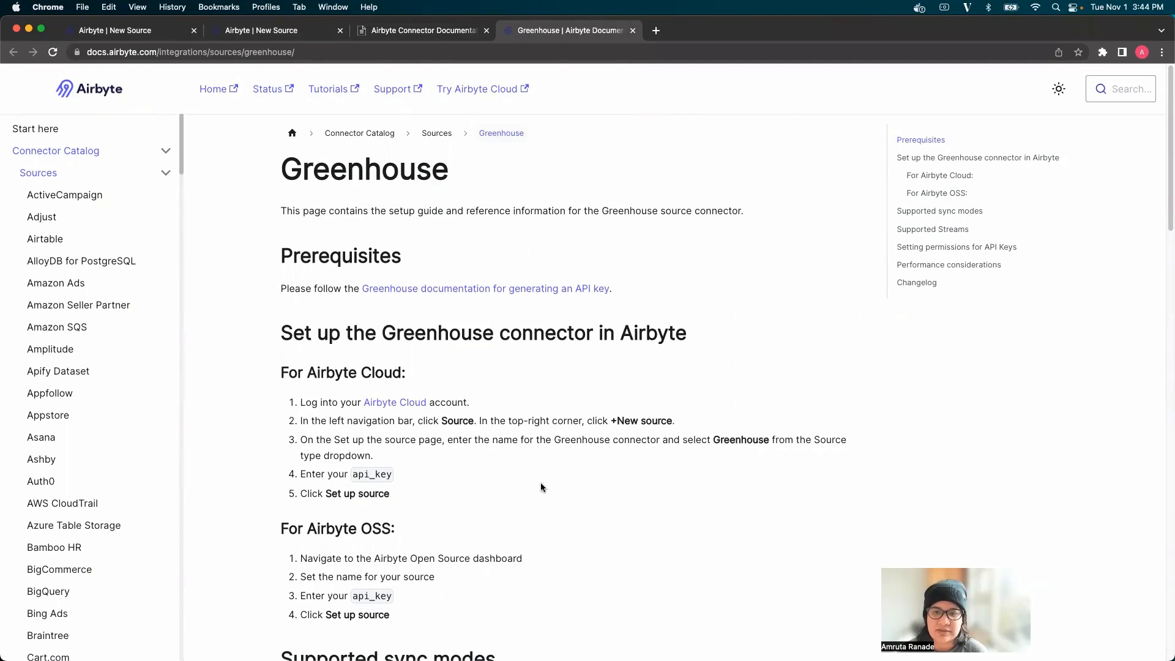
# Open the source file greenhouse.md on GitHub from the published Greenhouse docs page and start editing it.
pyautogui.scroll(-6, 541, 487)
pyautogui.scroll(-5, 541, 487)
pyautogui.scroll(-7, 541, 487)
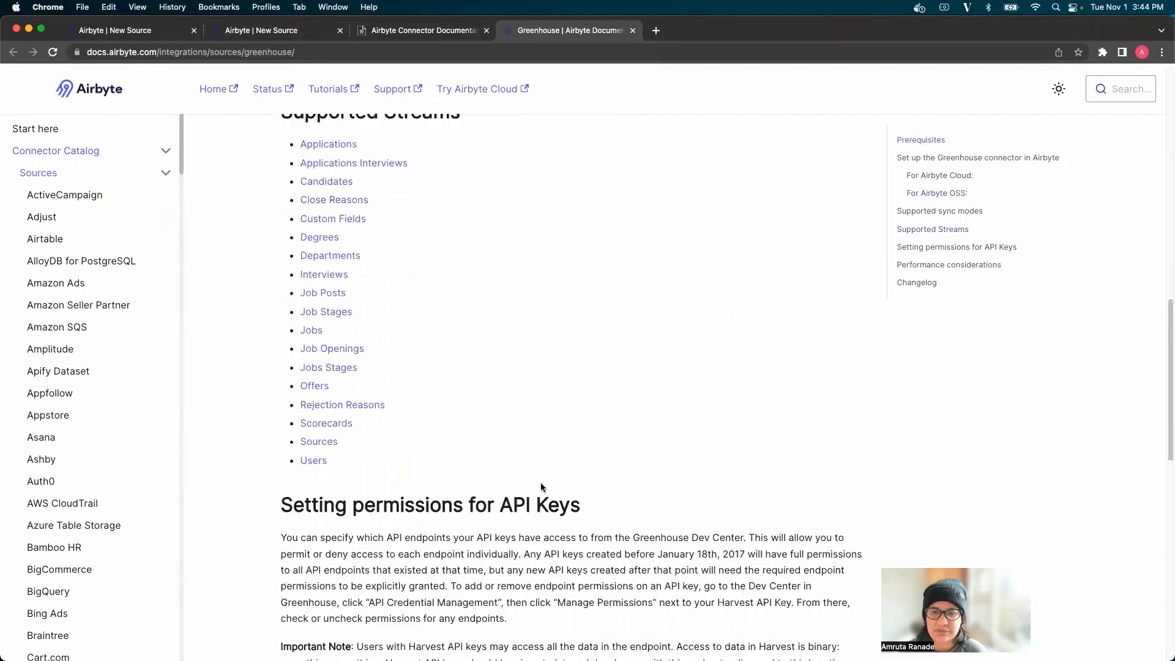
pyautogui.scroll(-5, 541, 487)
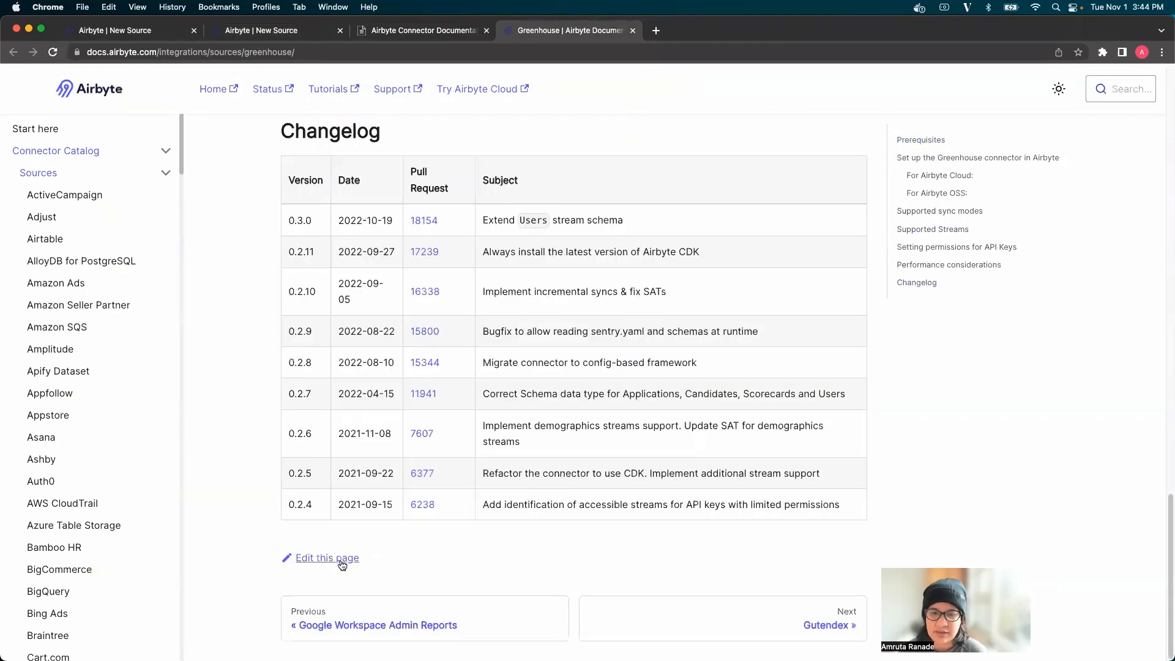
pyautogui.click(313, 558)
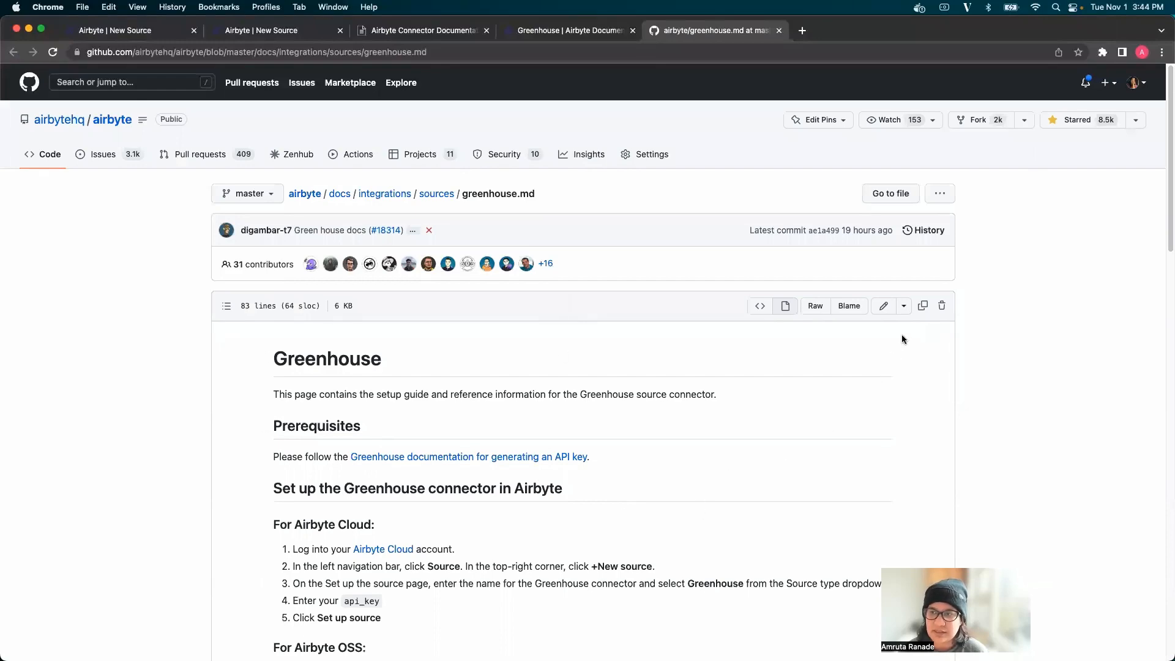
pyautogui.click(883, 307)
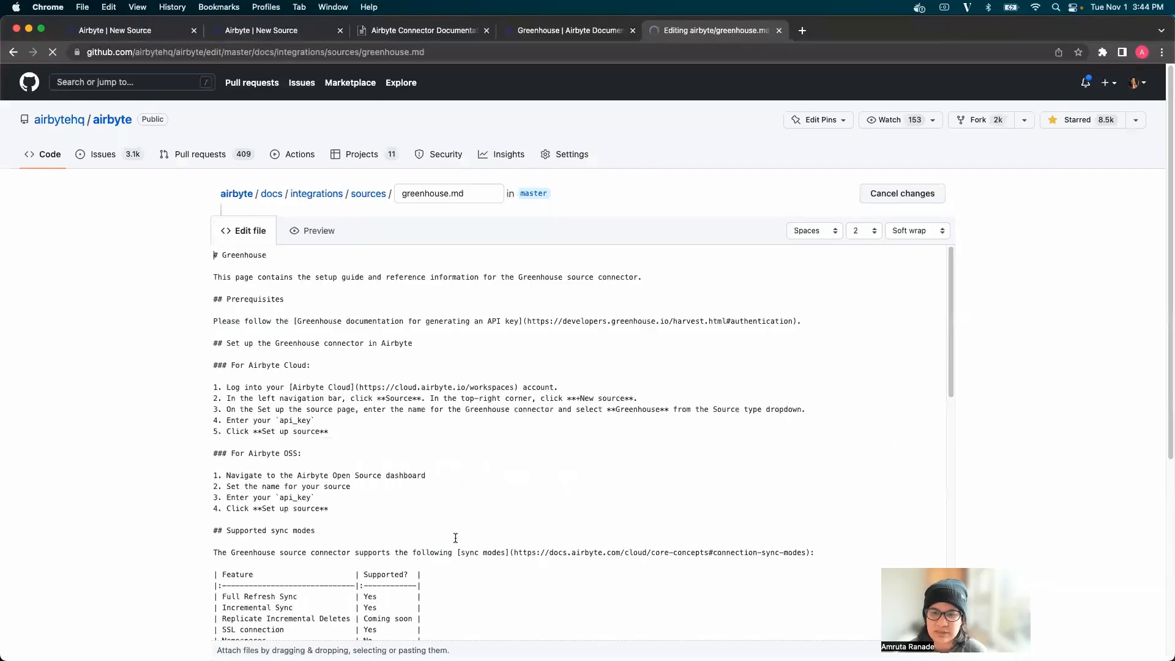
# Review the greenhouse.md Markdown and the commit options in the GitHub editor, and close the editor without making changes.
pyautogui.scroll(-3, 412, 493)
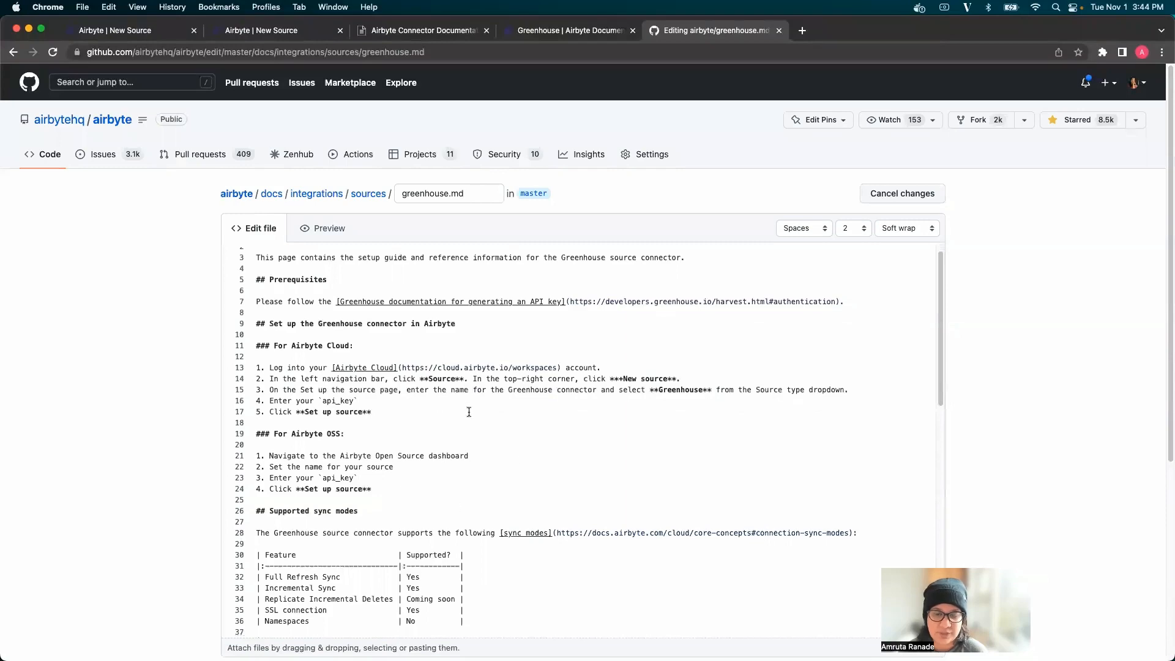
pyautogui.scroll(-10, 491, 523)
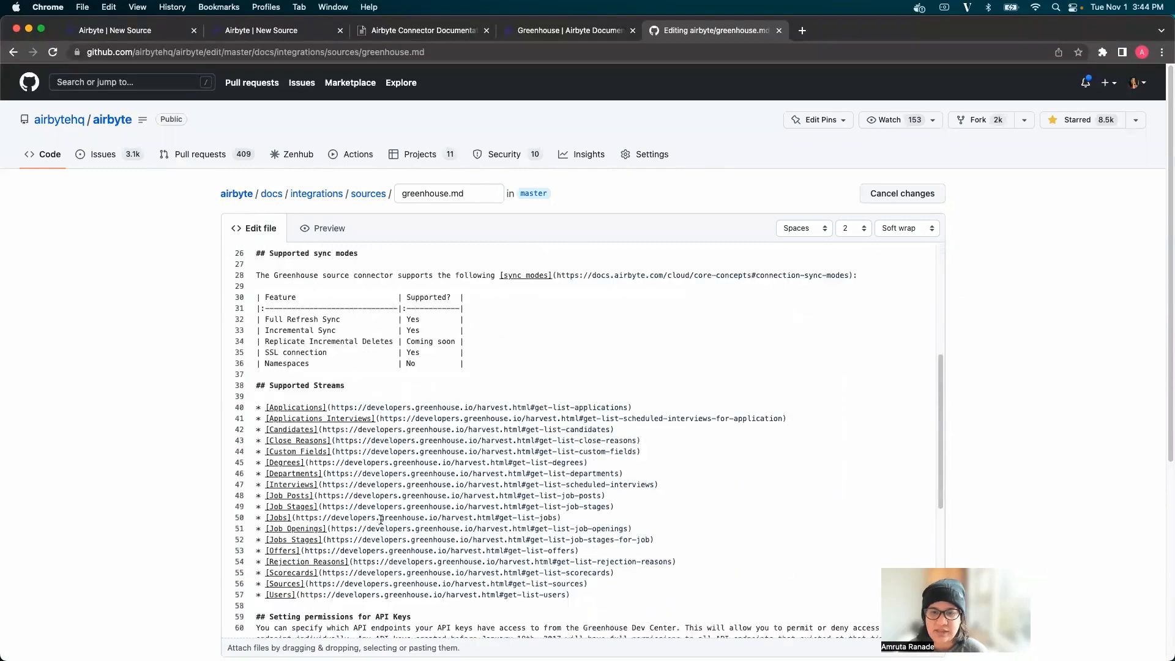
pyautogui.scroll(-10, 551, 502)
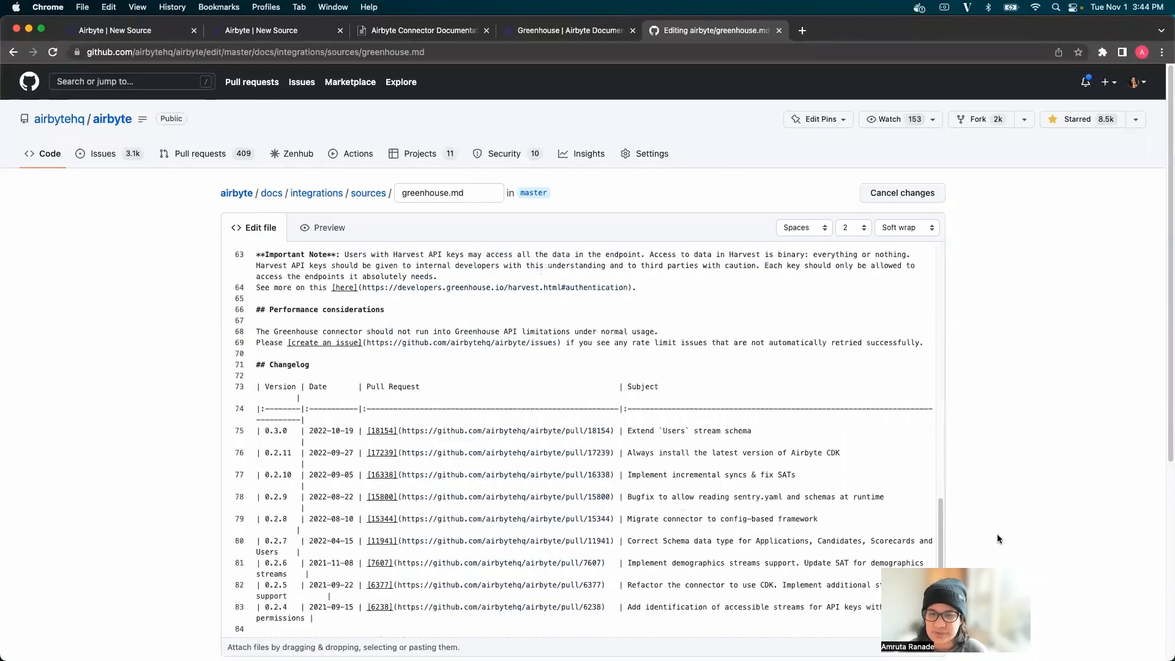
pyautogui.scroll(-2, 305, 412)
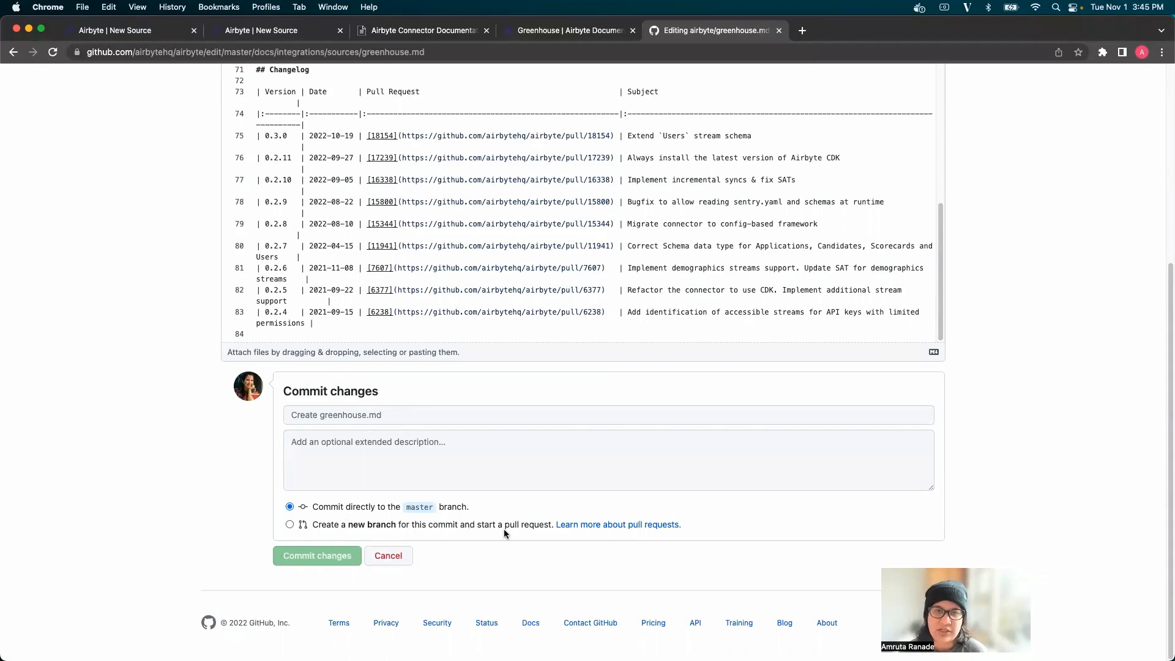
pyautogui.scroll(4, 504, 532)
pyautogui.scroll(10, 475, 530)
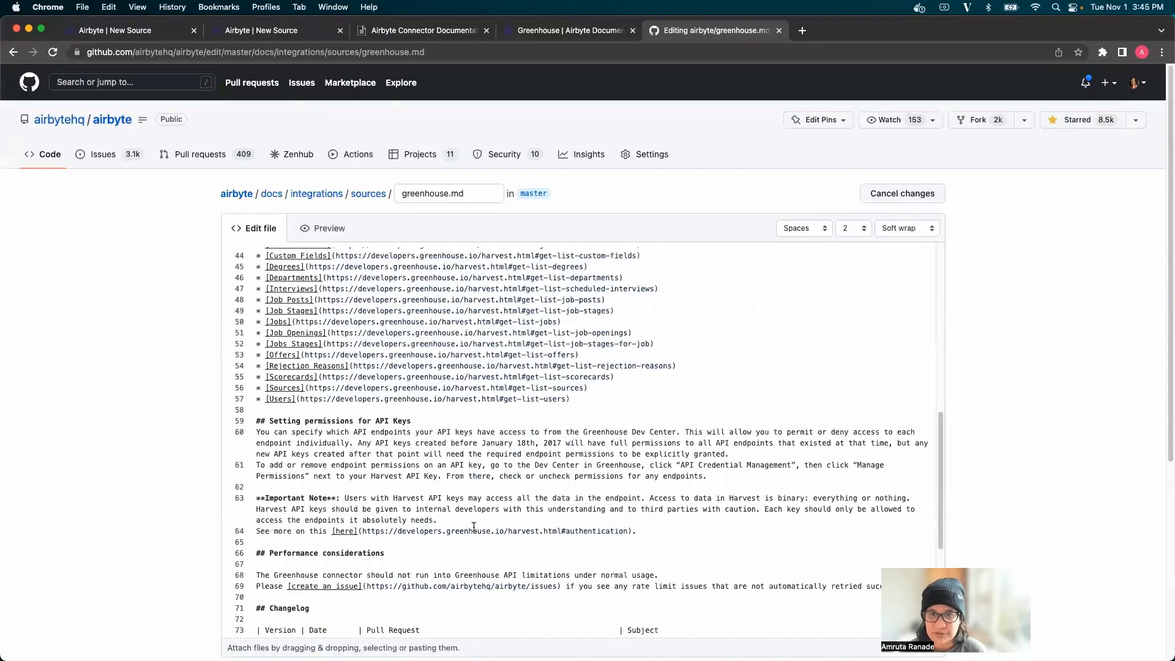
pyautogui.scroll(3, 474, 527)
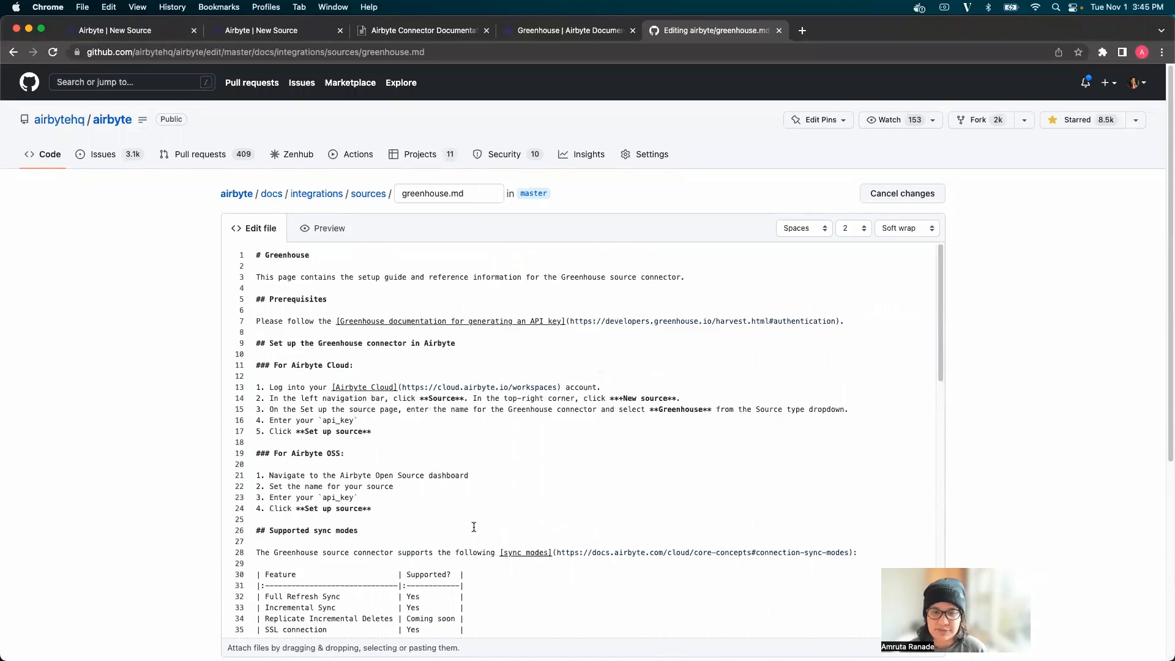
pyautogui.click(779, 30)
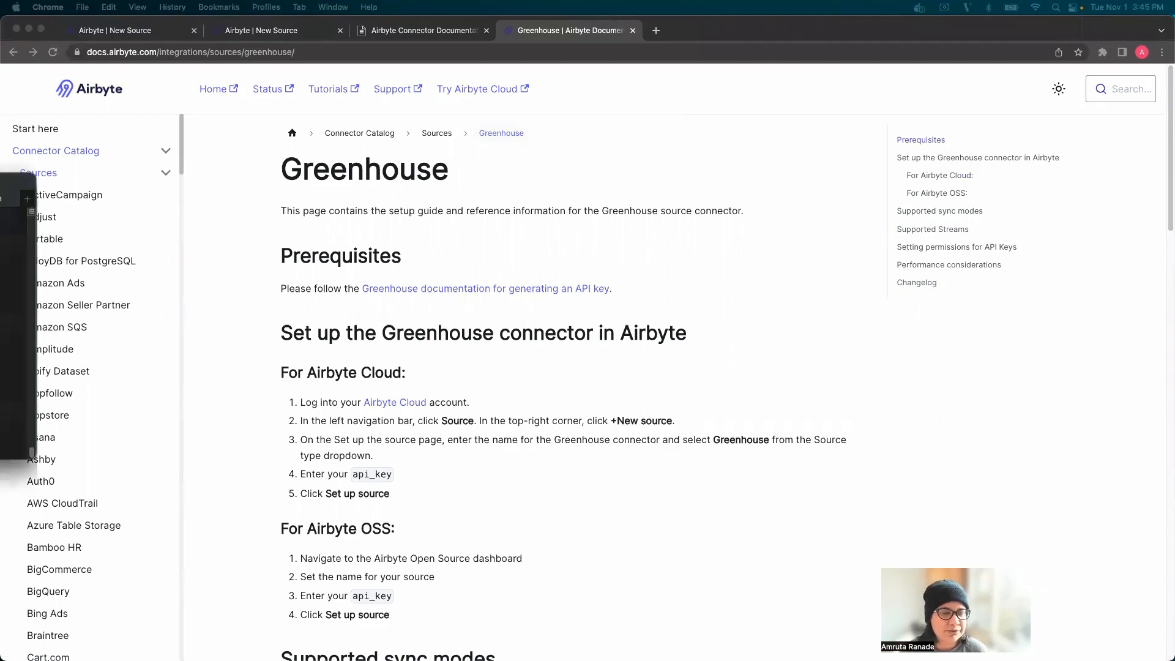
# Switch to Terminal, run "code greenhouse.md" in the sources folder, and tile the VS Code window beside the browser.
pyautogui.moveTo(243, 190); pyautogui.dragTo(252, 191)
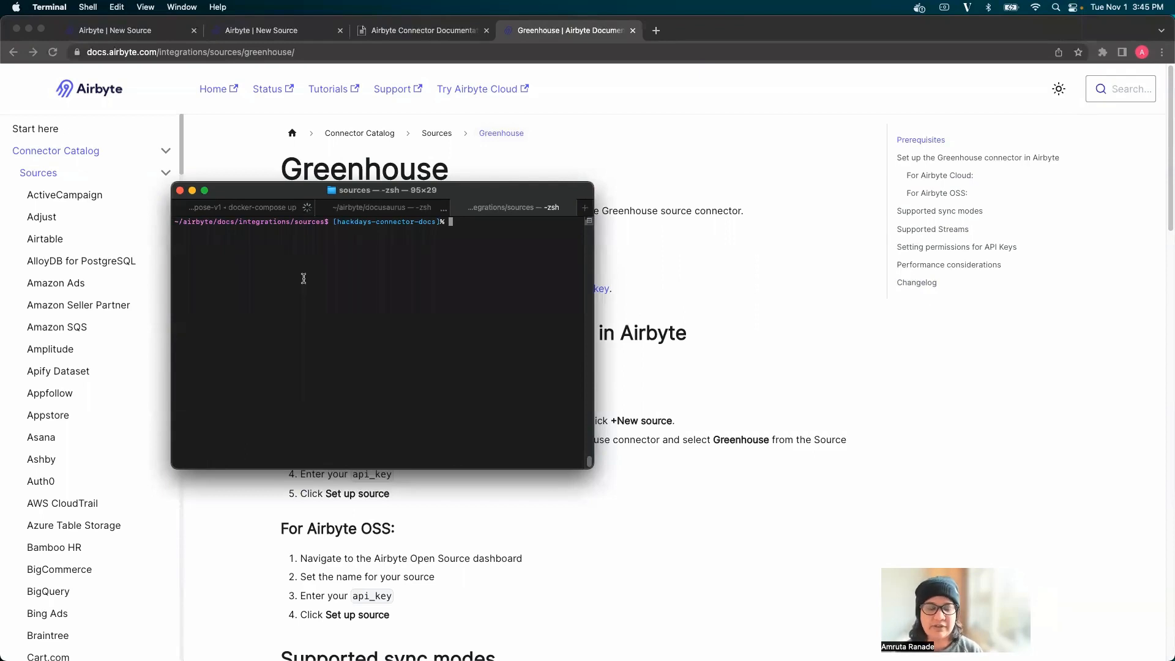
pyautogui.write('code greenhouse.')
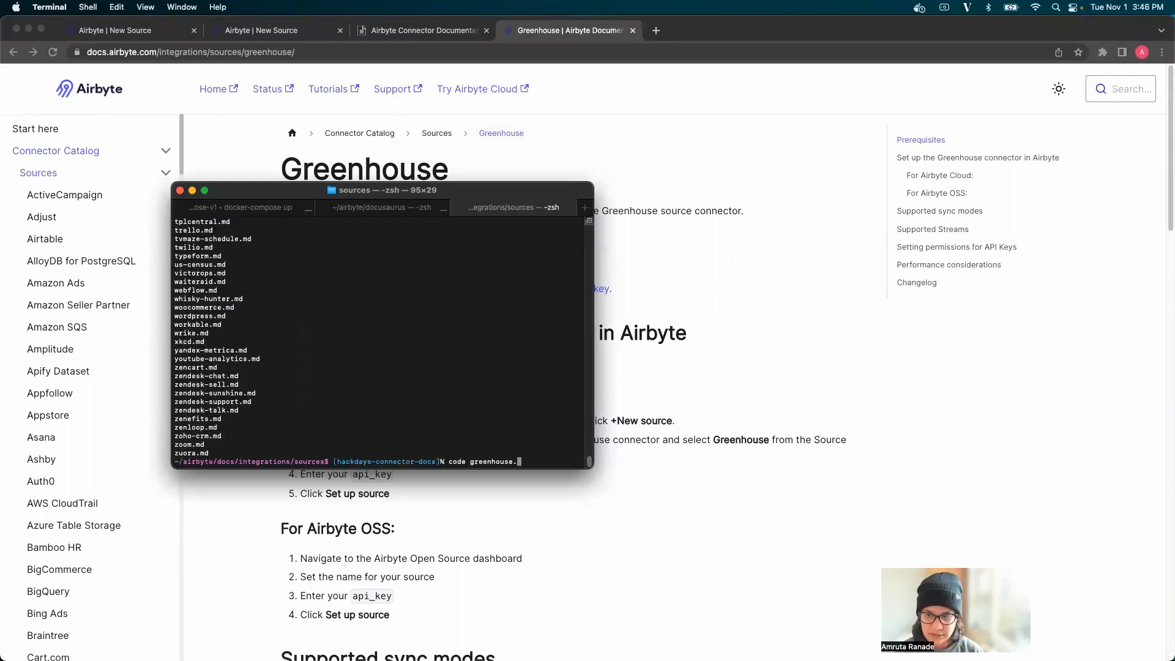
pyautogui.press('Tab')
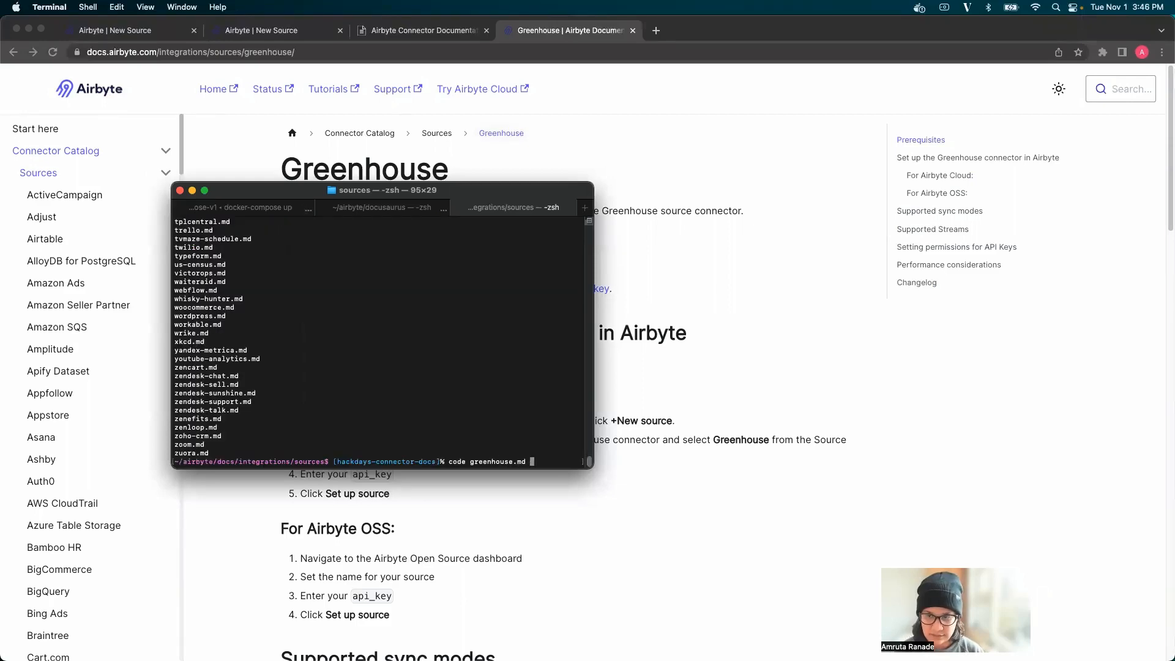
pyautogui.press('Return')
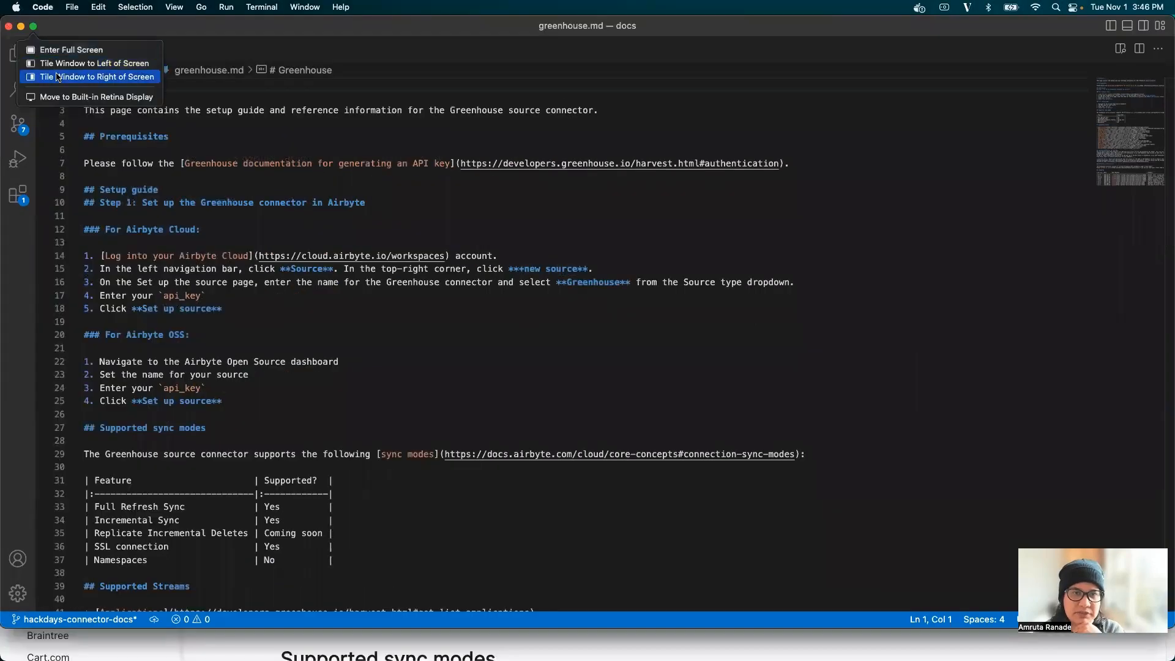
pyautogui.click(57, 78)
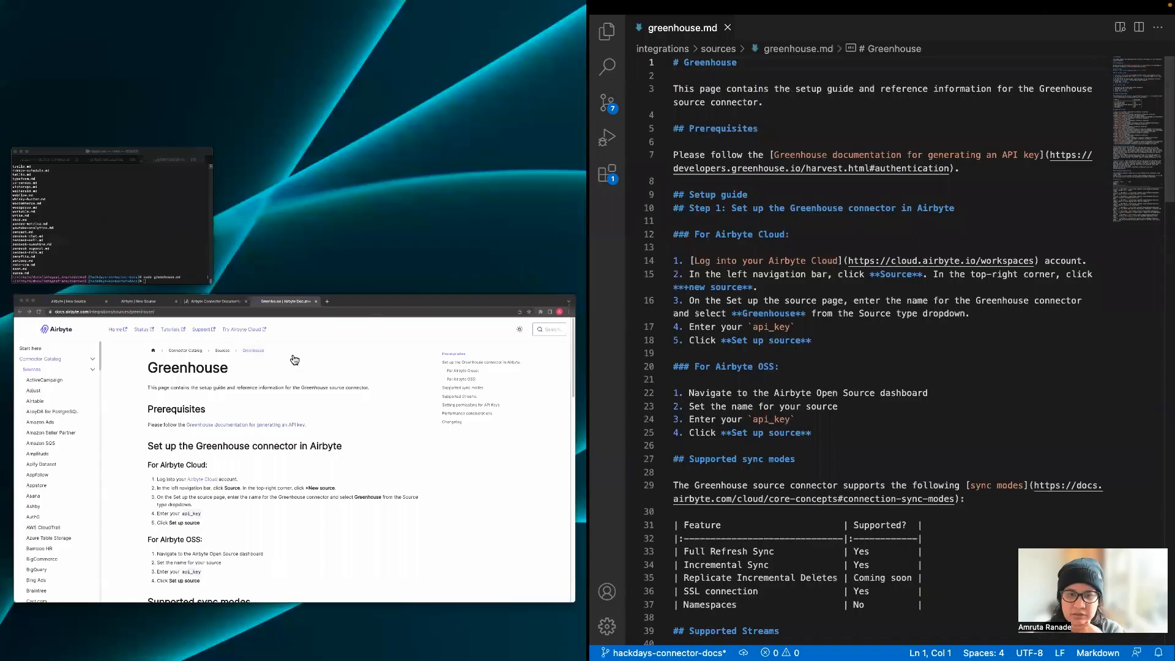
pyautogui.click(289, 358)
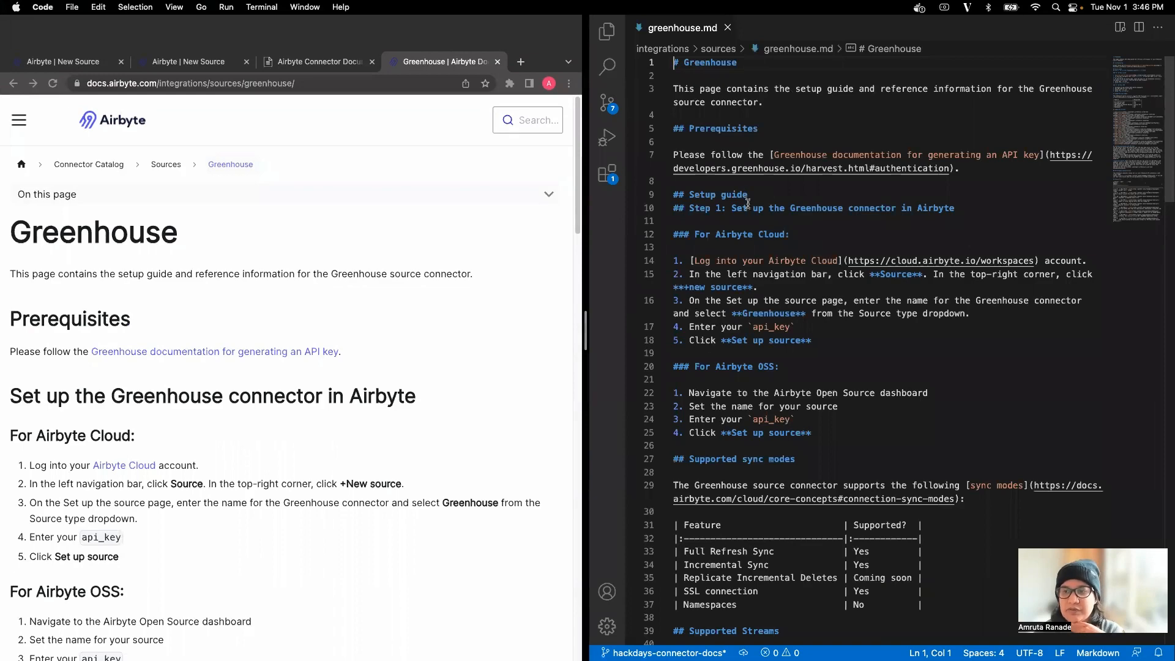
# Collapse the Setup Guide pane beside the Greenhouse source form and return to the Airbyte Cloud new source page.
pyautogui.click(82, 62)
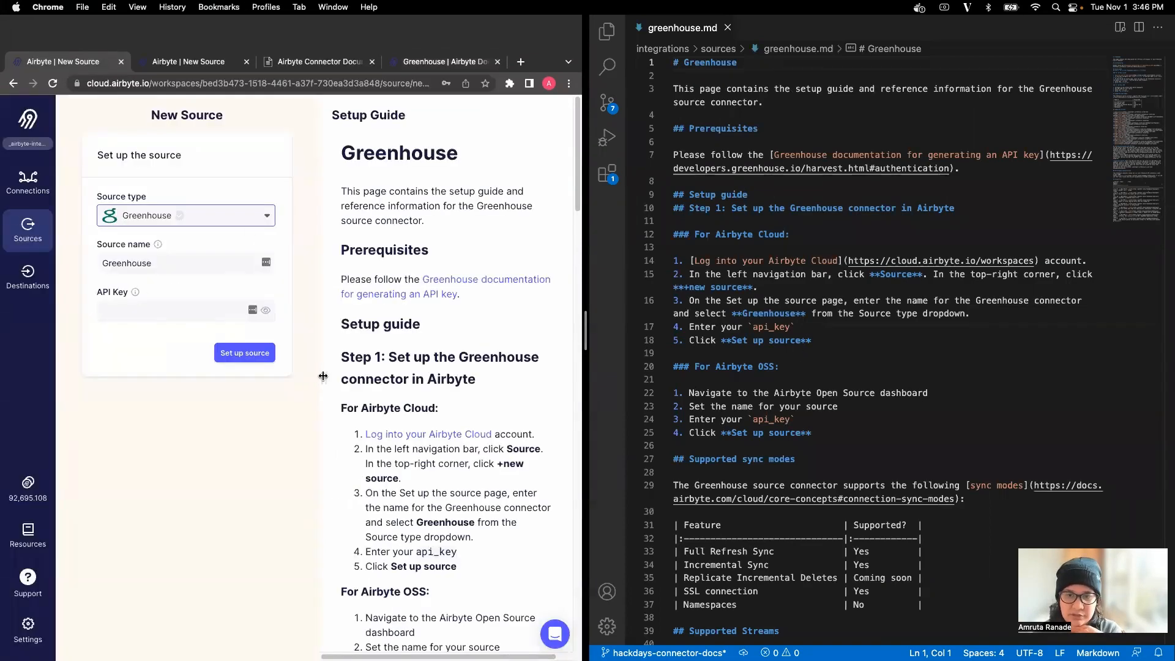
pyautogui.click(199, 64)
pyautogui.moveTo(326, 377); pyautogui.dragTo(477, 402)
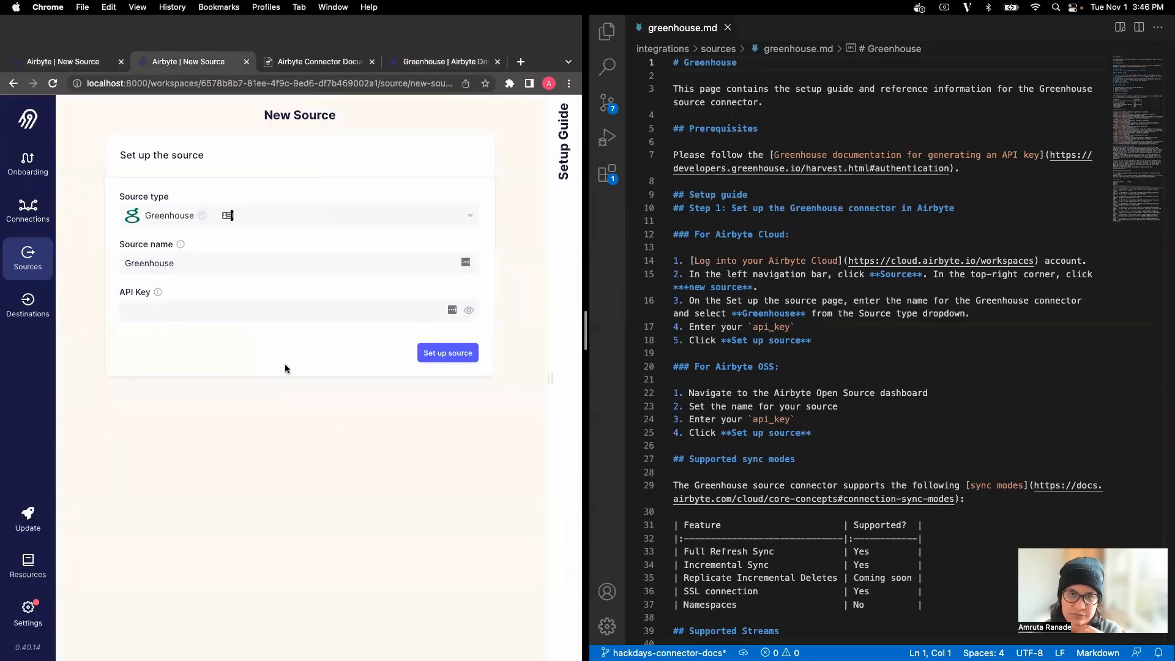
pyautogui.click(316, 63)
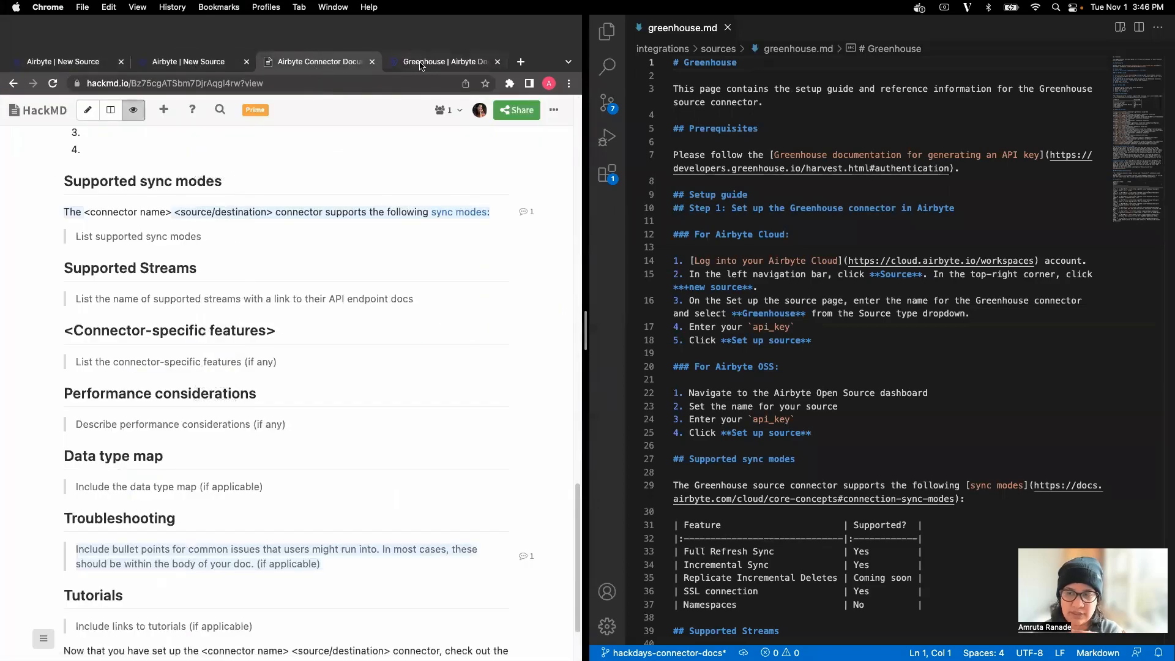
pyautogui.click(86, 63)
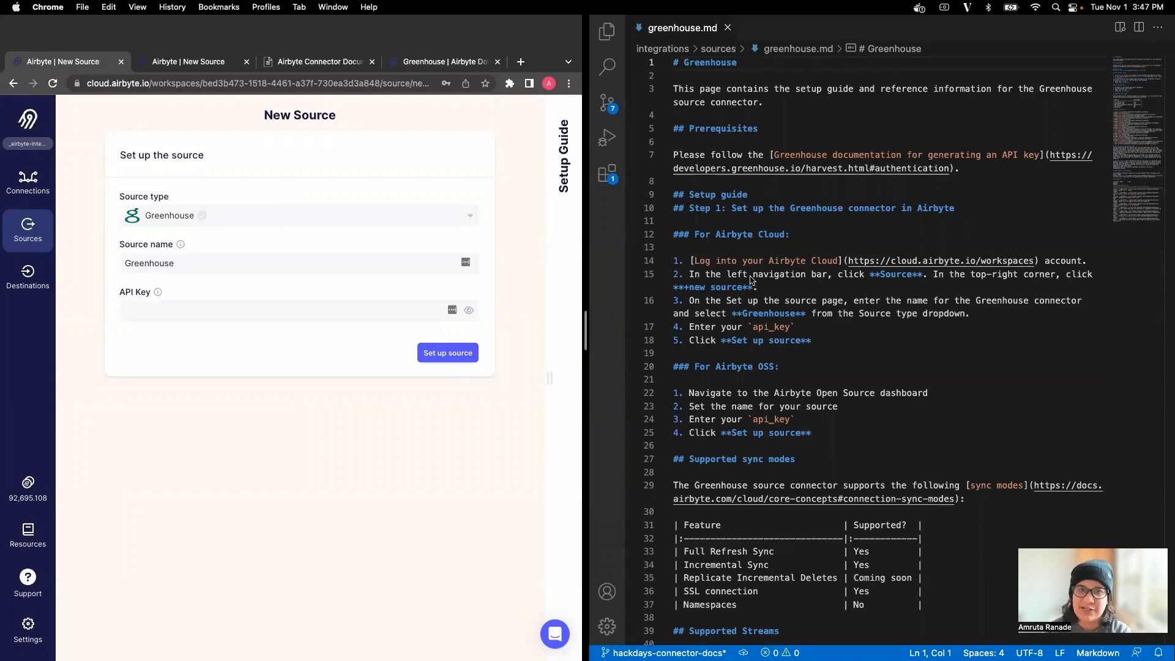
# Look through greenhouse.md in VS Code and widen the editor's share of the split screen.
pyautogui.click(752, 283)
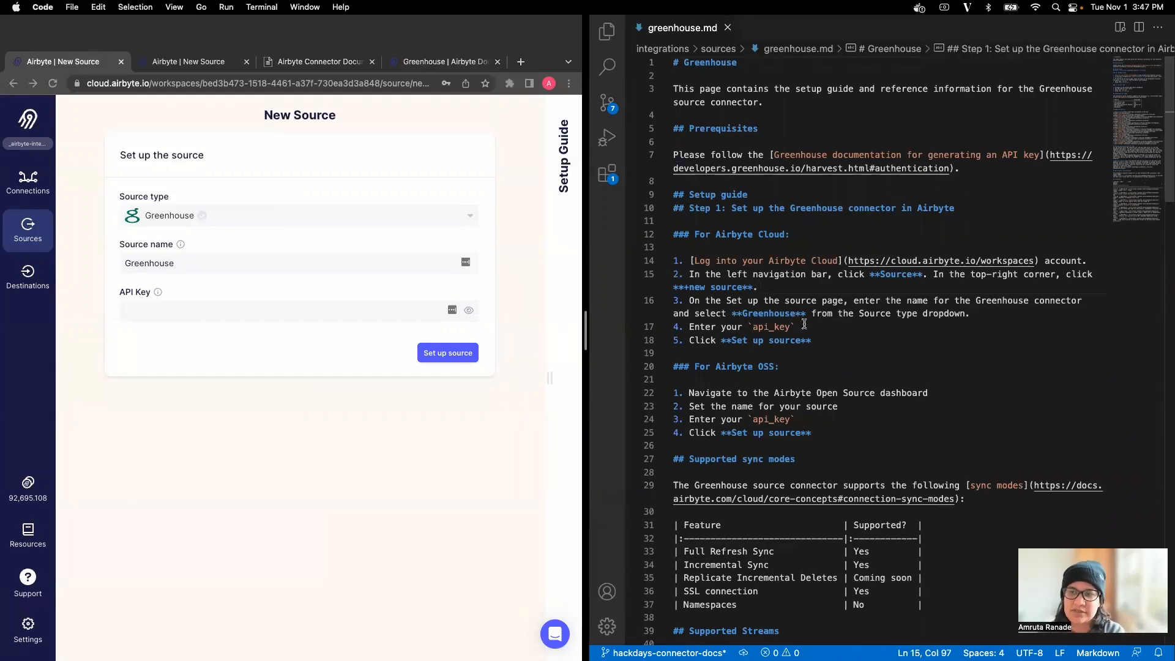
pyautogui.scroll(-15, 804, 325)
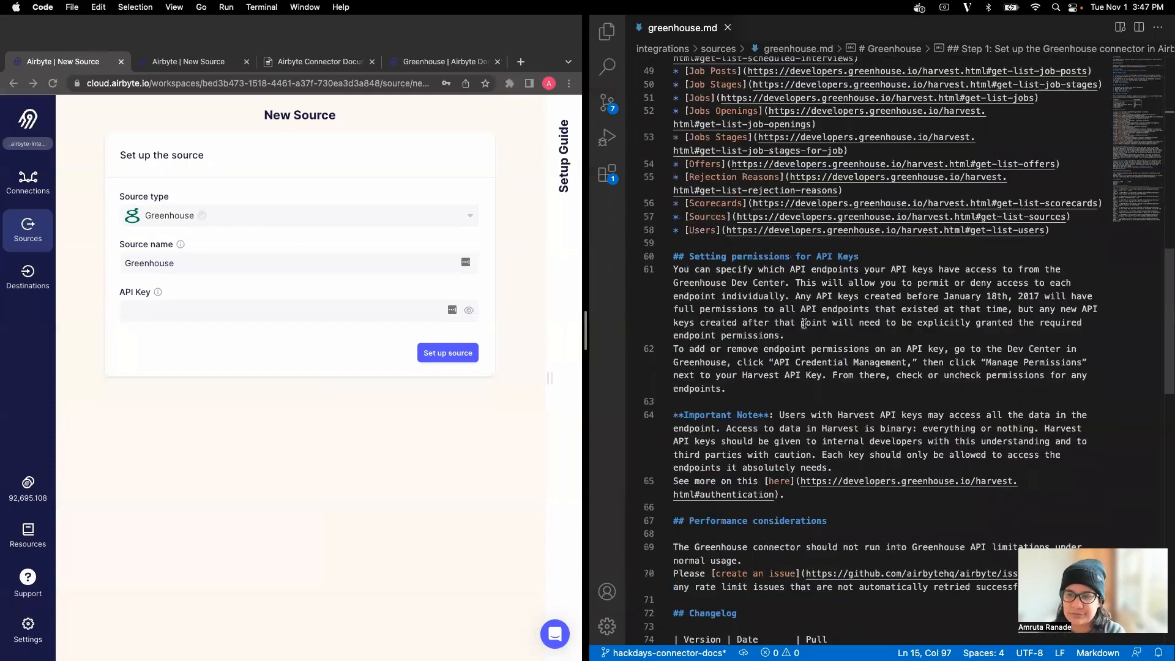
pyautogui.scroll(-5, 804, 325)
pyautogui.scroll(20, 804, 325)
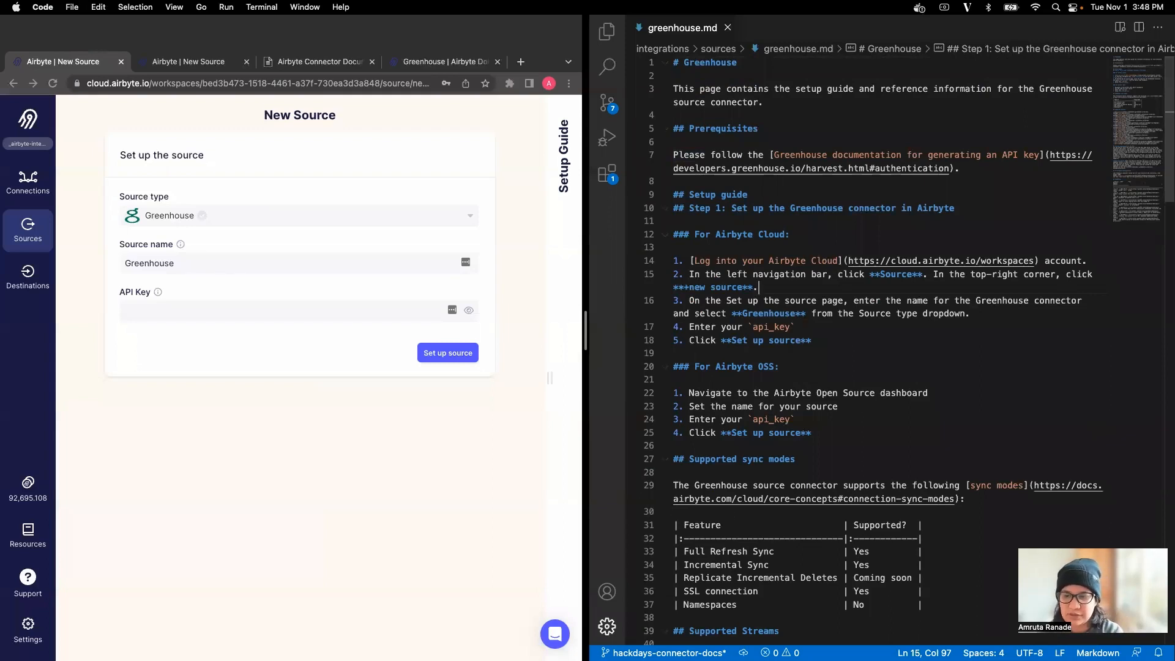
pyautogui.moveTo(585, 331); pyautogui.dragTo(493, 331)
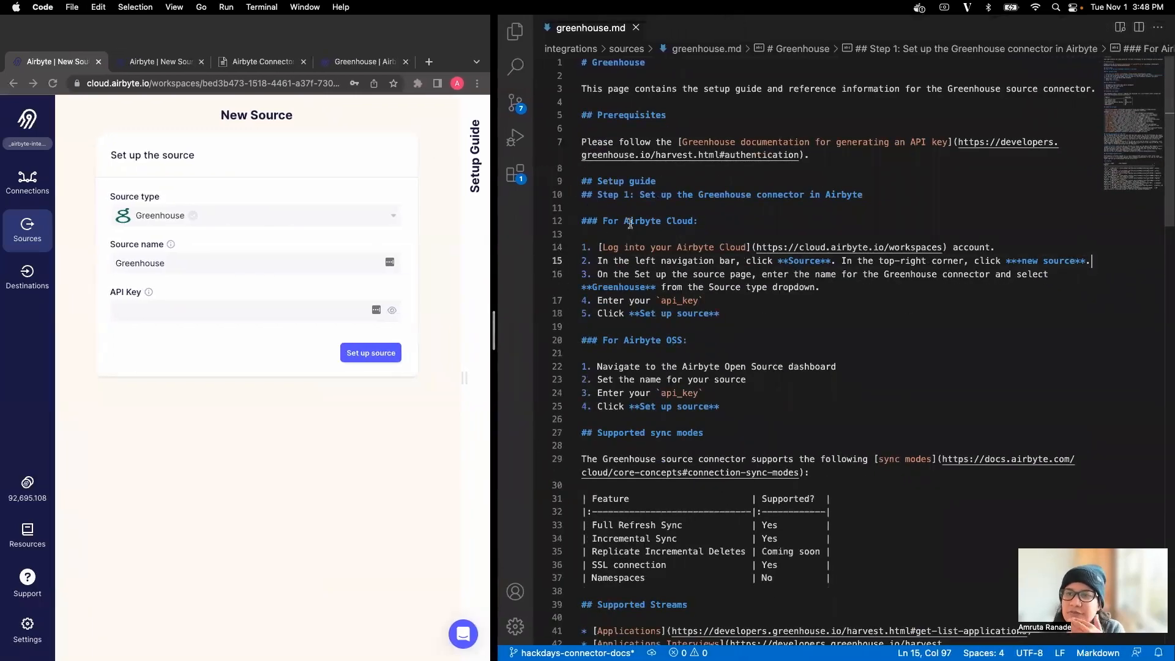
# Review the Prerequisites section and the separate Airbyte Cloud and Airbyte OSS setup steps in greenhouse.md.
pyautogui.doubleClick(599, 143)
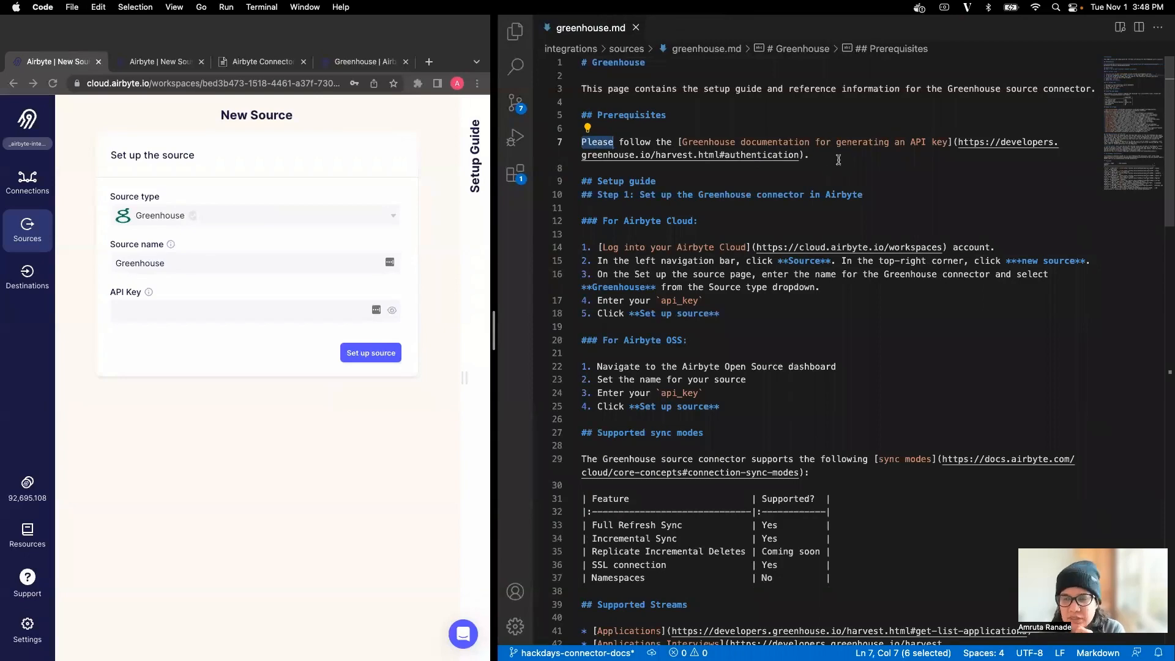
pyautogui.moveTo(817, 156); pyautogui.dragTo(646, 155)
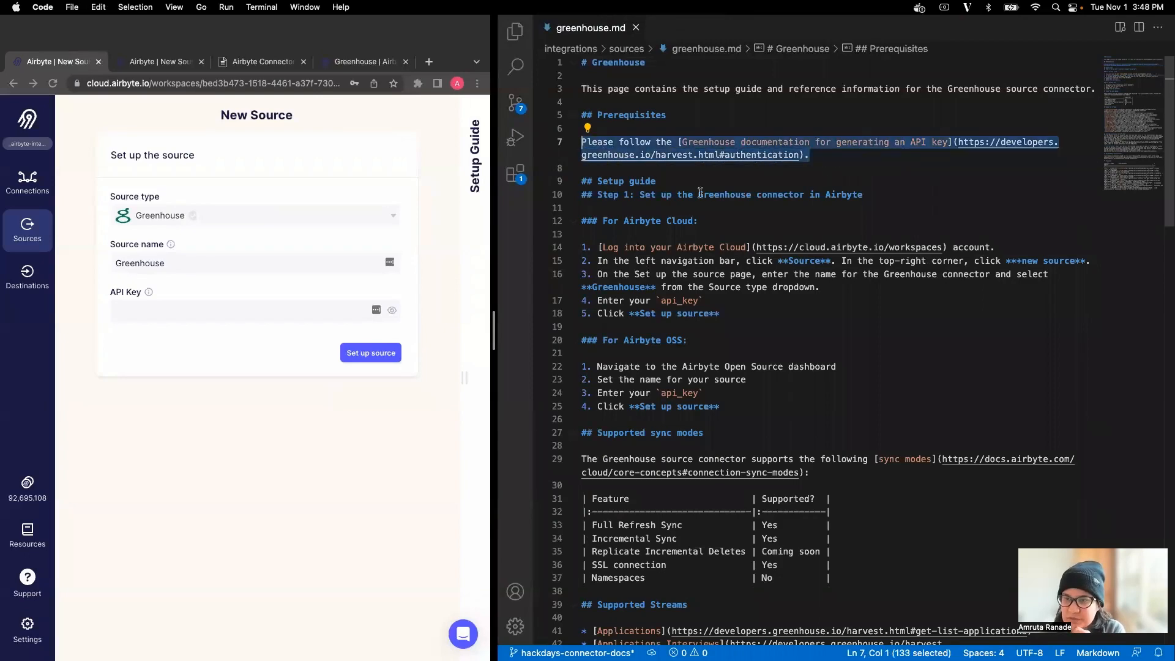
pyautogui.scroll(-3, 670, 247)
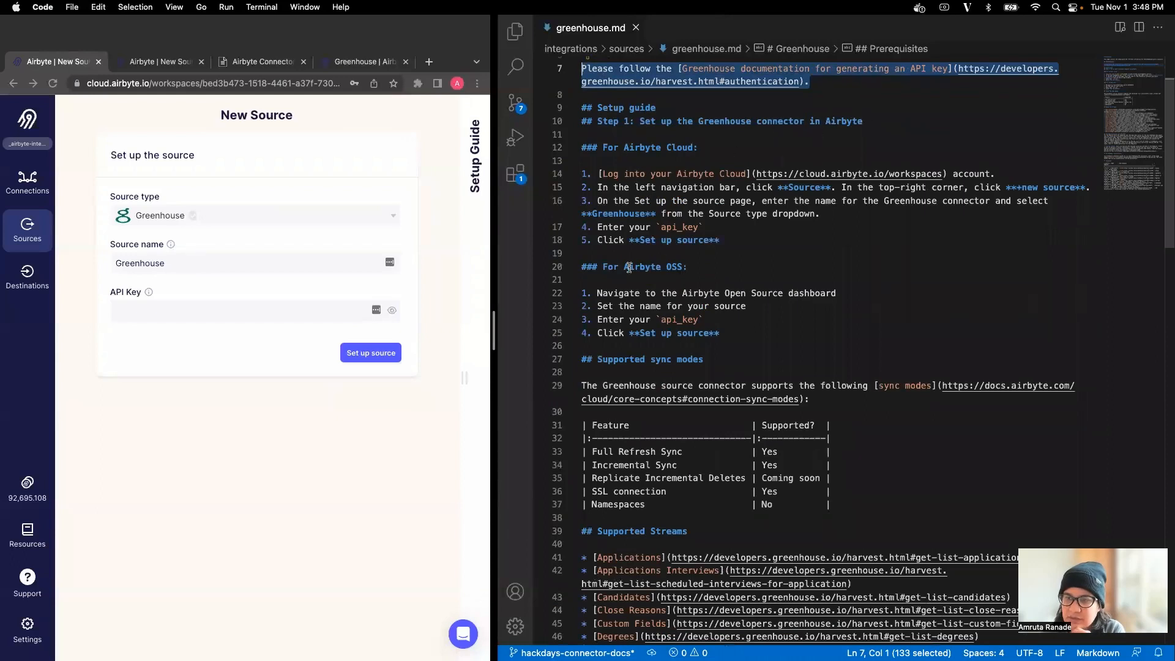
pyautogui.doubleClick(674, 267)
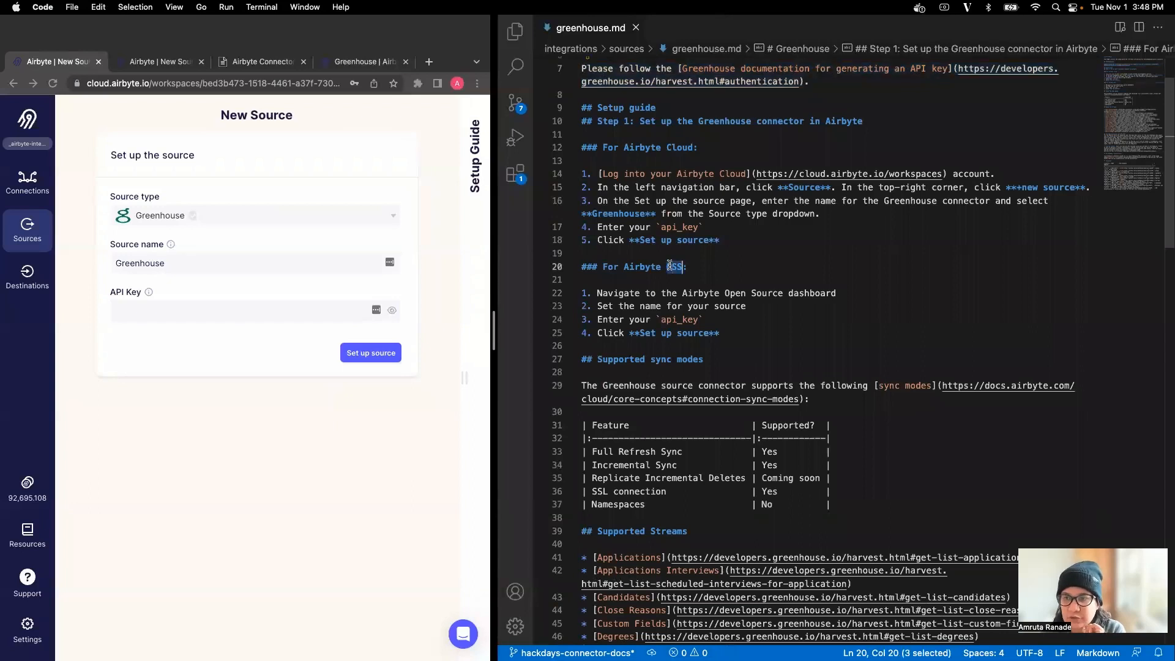
pyautogui.moveTo(725, 293); pyautogui.dragTo(802, 293)
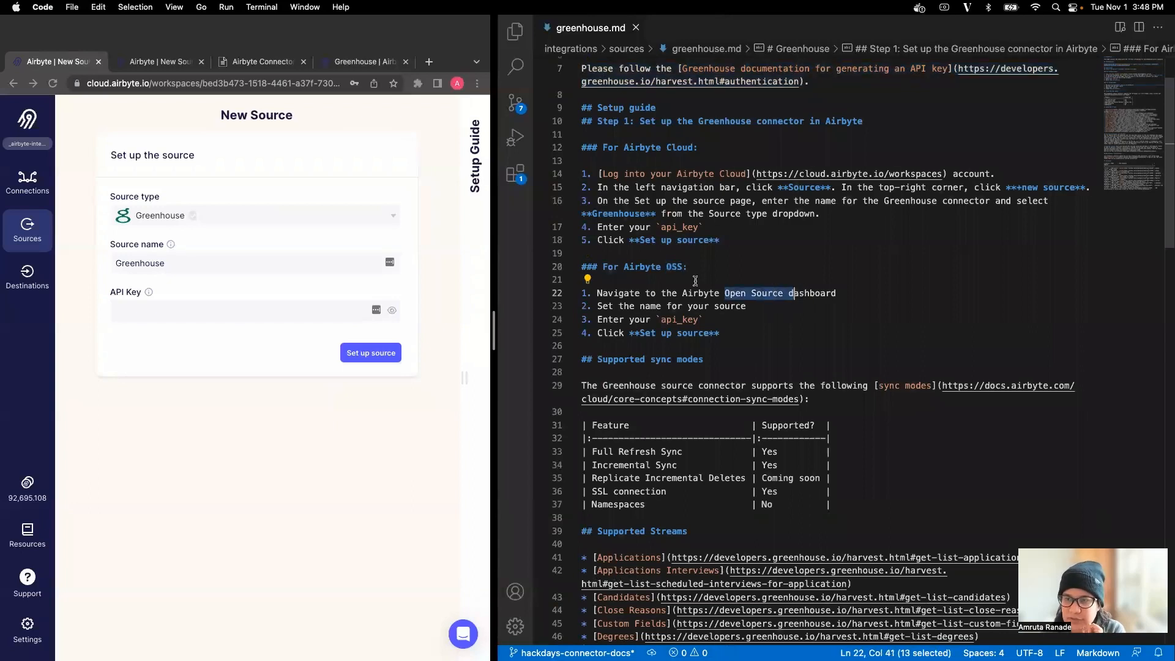
pyautogui.click(674, 268)
pyautogui.click(819, 215)
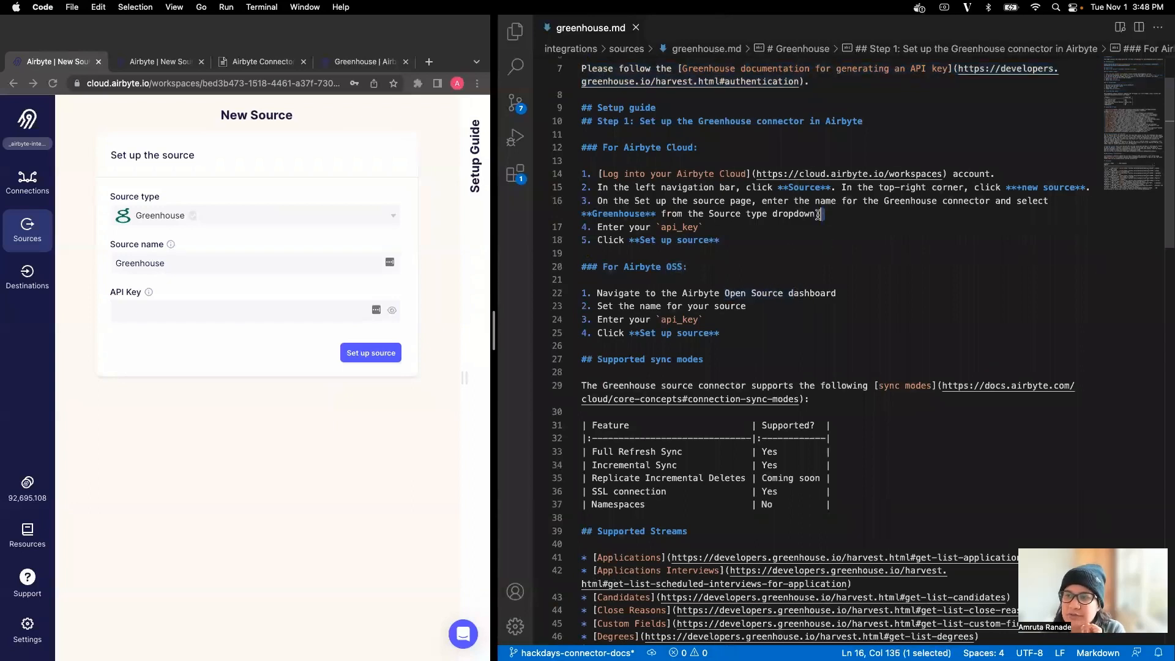
pyautogui.click(726, 240)
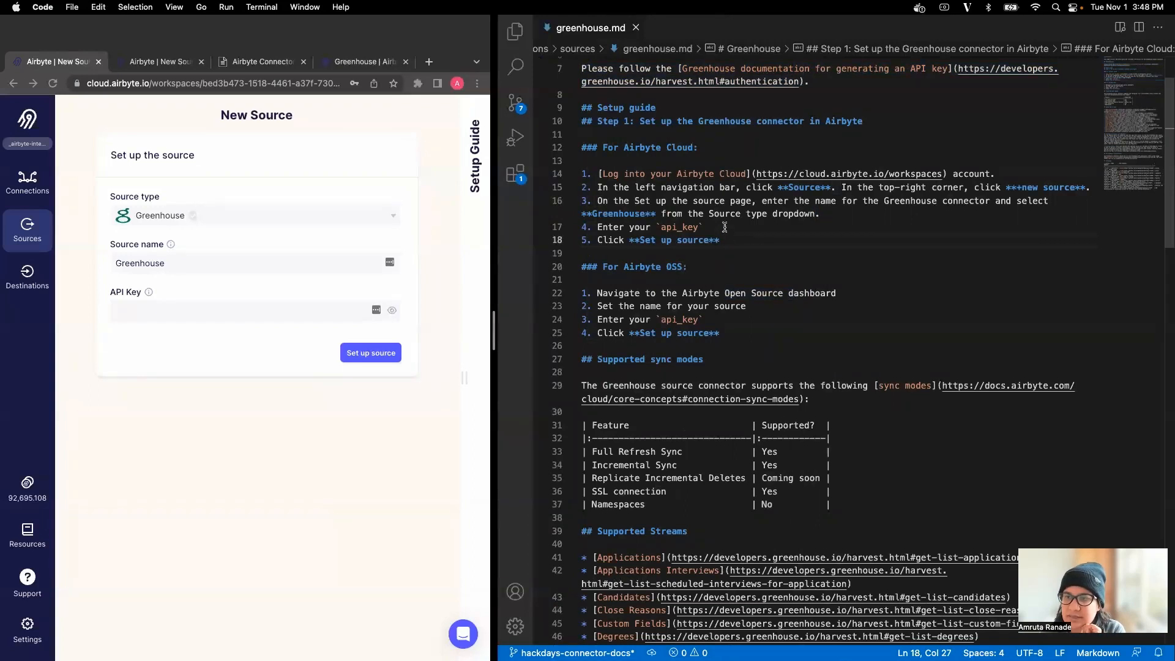
pyautogui.click(845, 293)
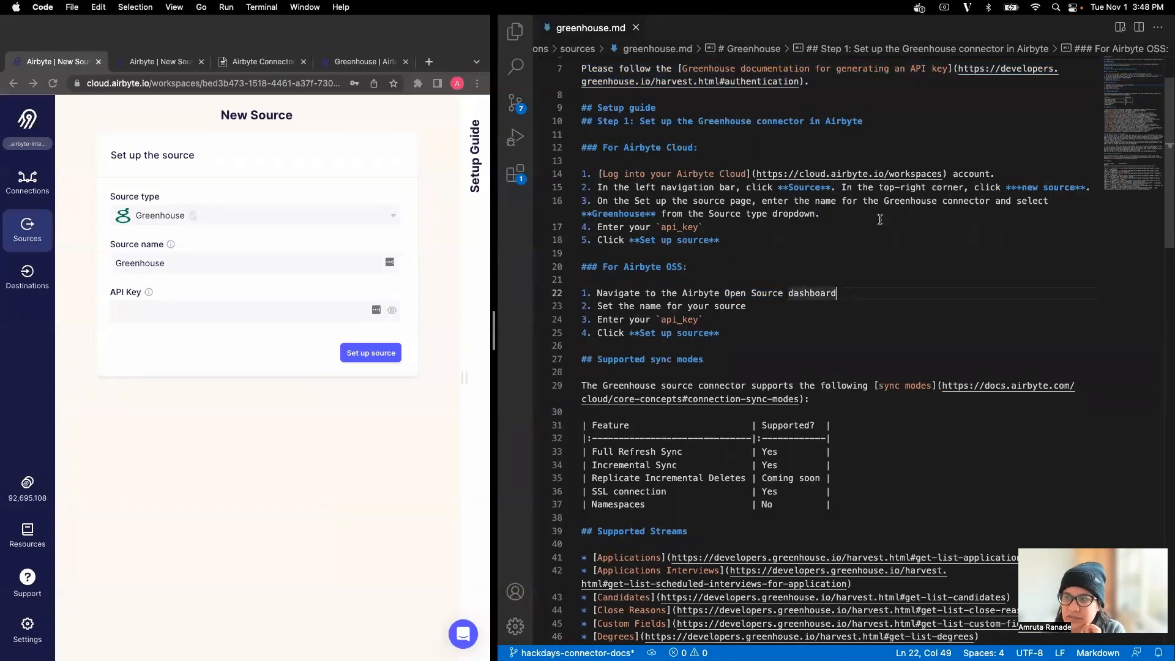
pyautogui.moveTo(996, 175); pyautogui.dragTo(986, 175)
pyautogui.click(834, 211)
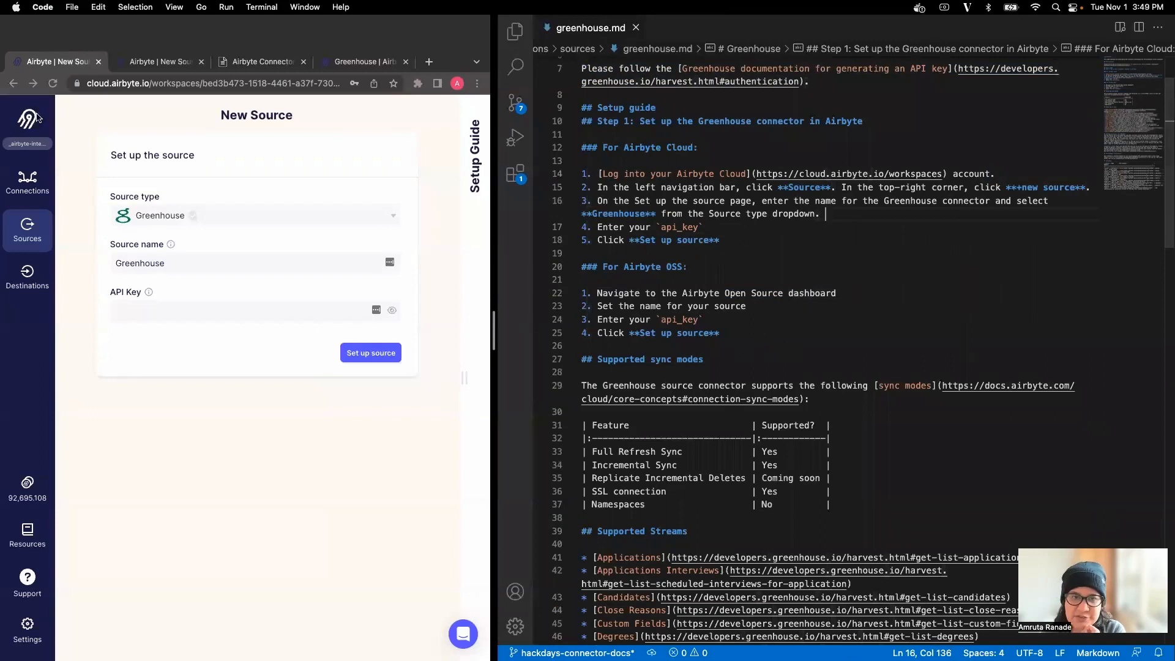
# Compare the Greenhouse source forms in Airbyte Cloud and the local Open Source instance against the two setup procedures in greenhouse.md.
pyautogui.click(165, 72)
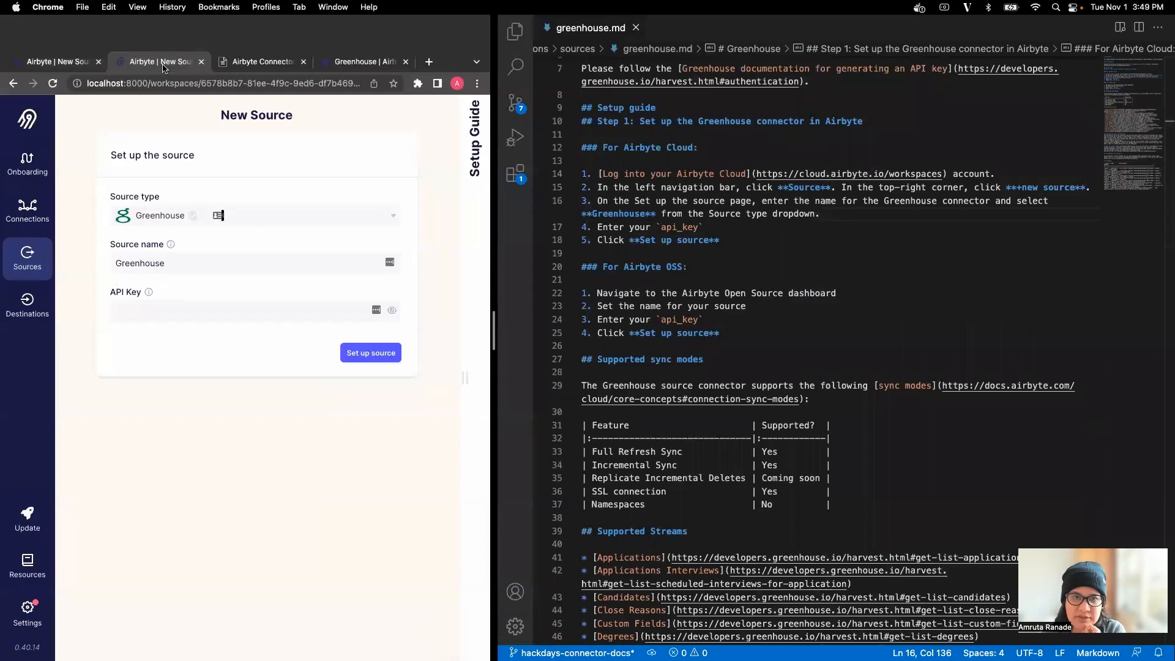
pyautogui.click(60, 67)
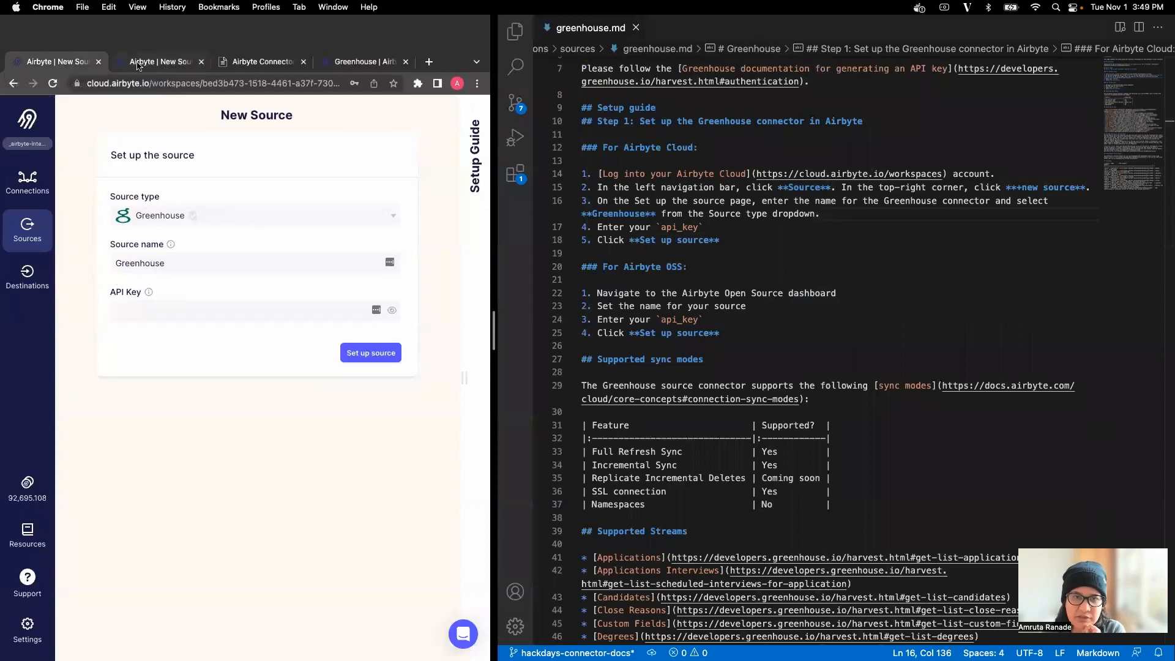
pyautogui.click(140, 65)
pyautogui.click(60, 71)
pyautogui.click(122, 66)
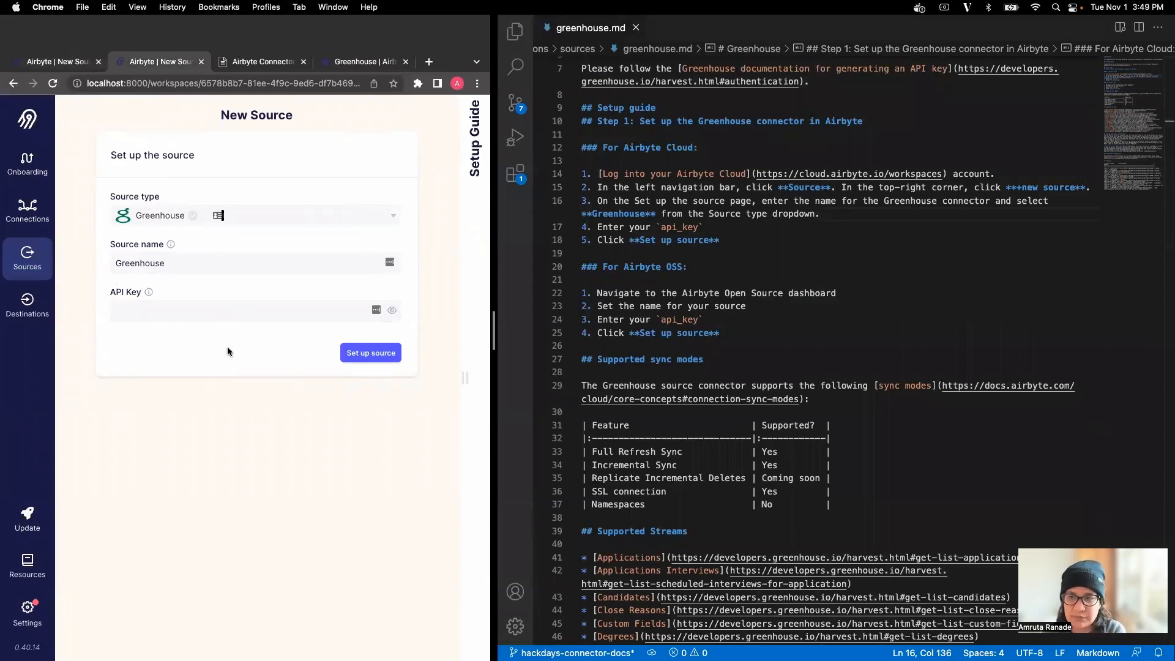
pyautogui.moveTo(582, 148); pyautogui.dragTo(732, 340)
pyautogui.click(646, 206)
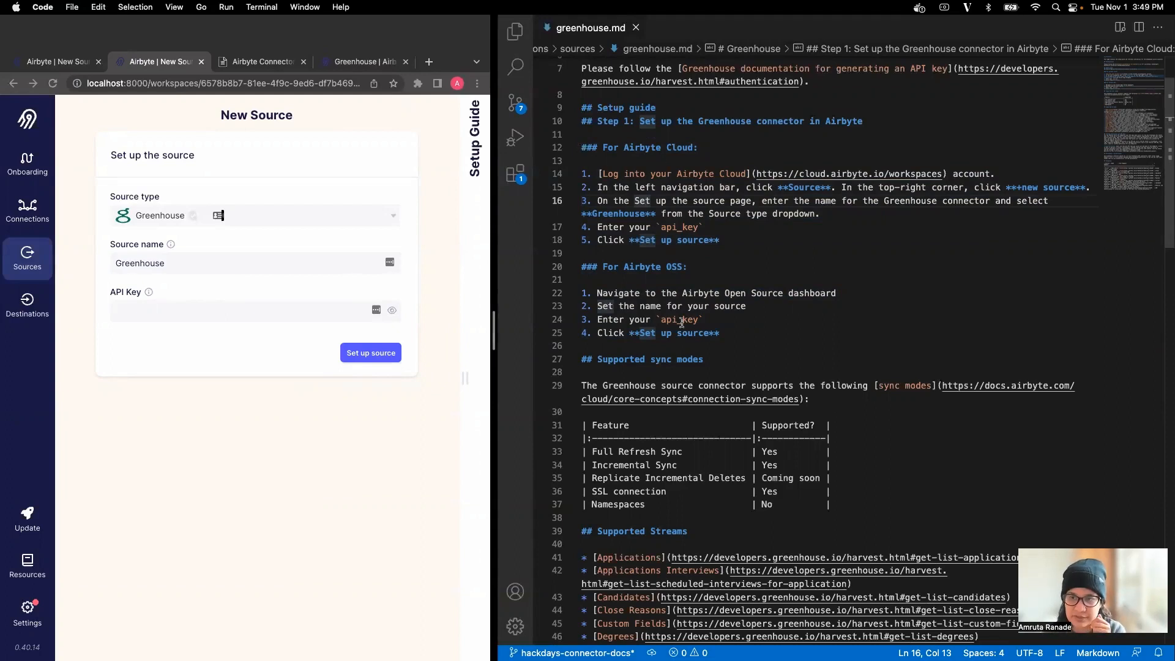
pyautogui.moveTo(726, 334); pyautogui.dragTo(583, 148)
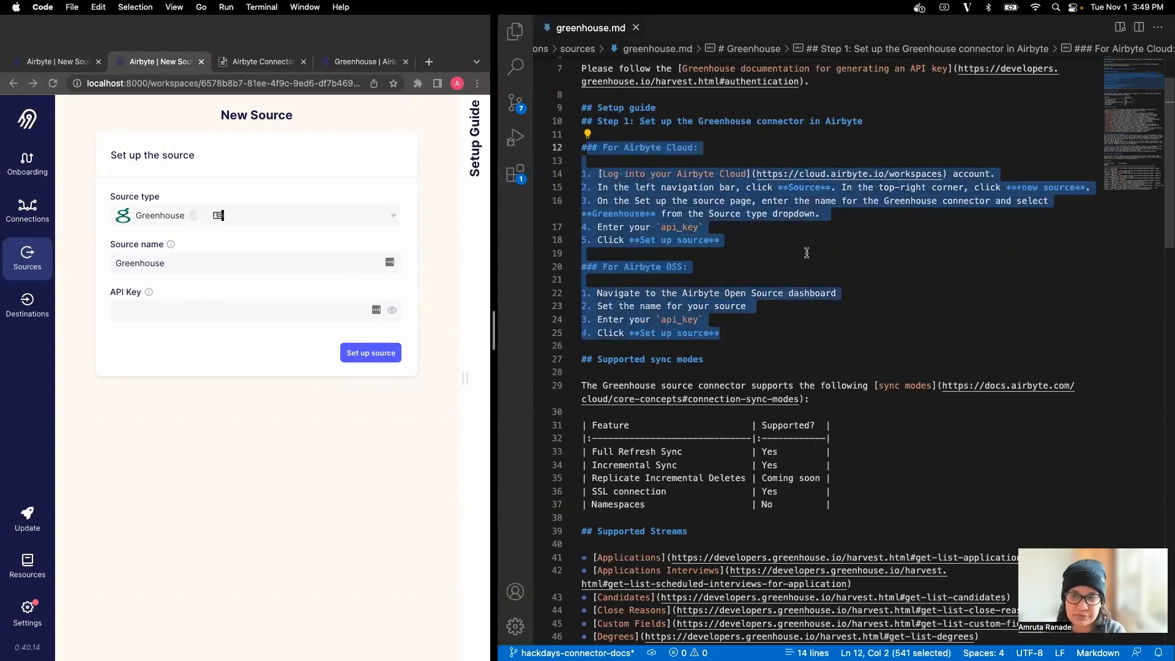
pyautogui.click(58, 61)
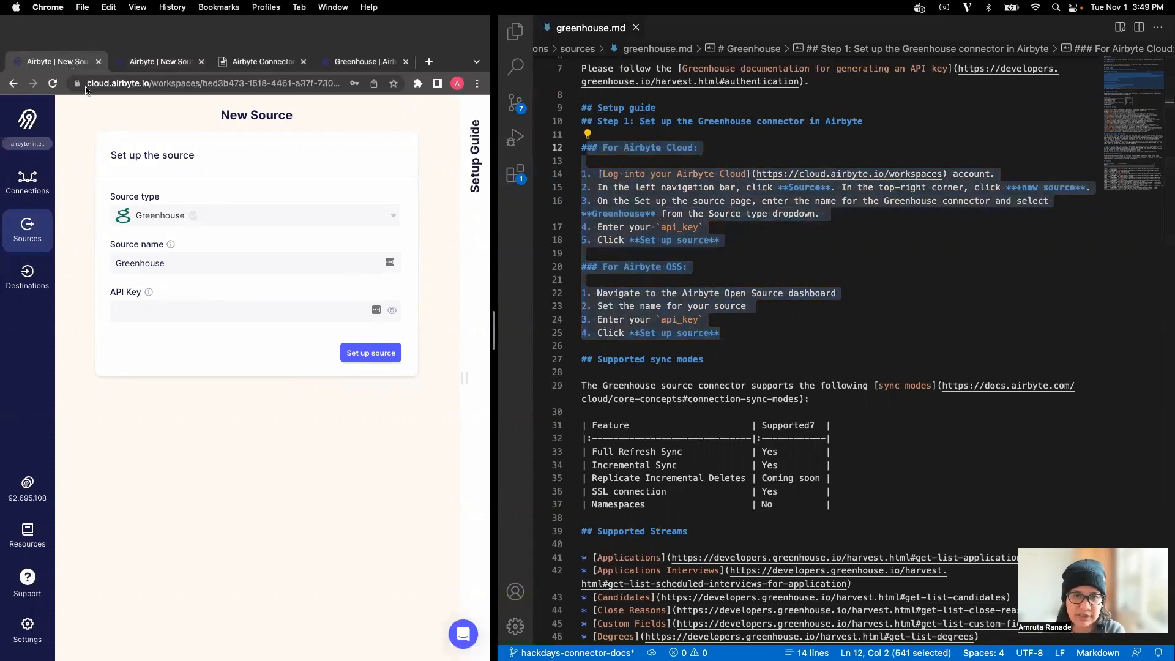
pyautogui.click(167, 63)
pyautogui.click(72, 63)
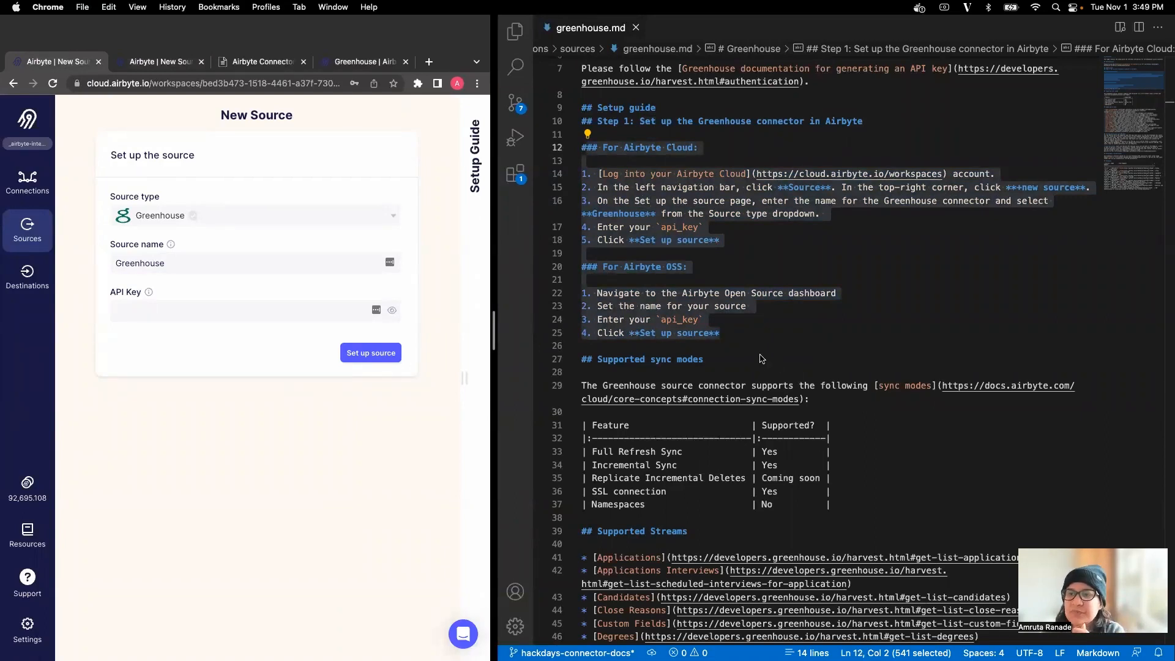
# Examine the supported sync modes, supported streams and API key permissions sections of greenhouse.md.
pyautogui.scroll(-2, 762, 358)
pyautogui.scroll(-5, 762, 358)
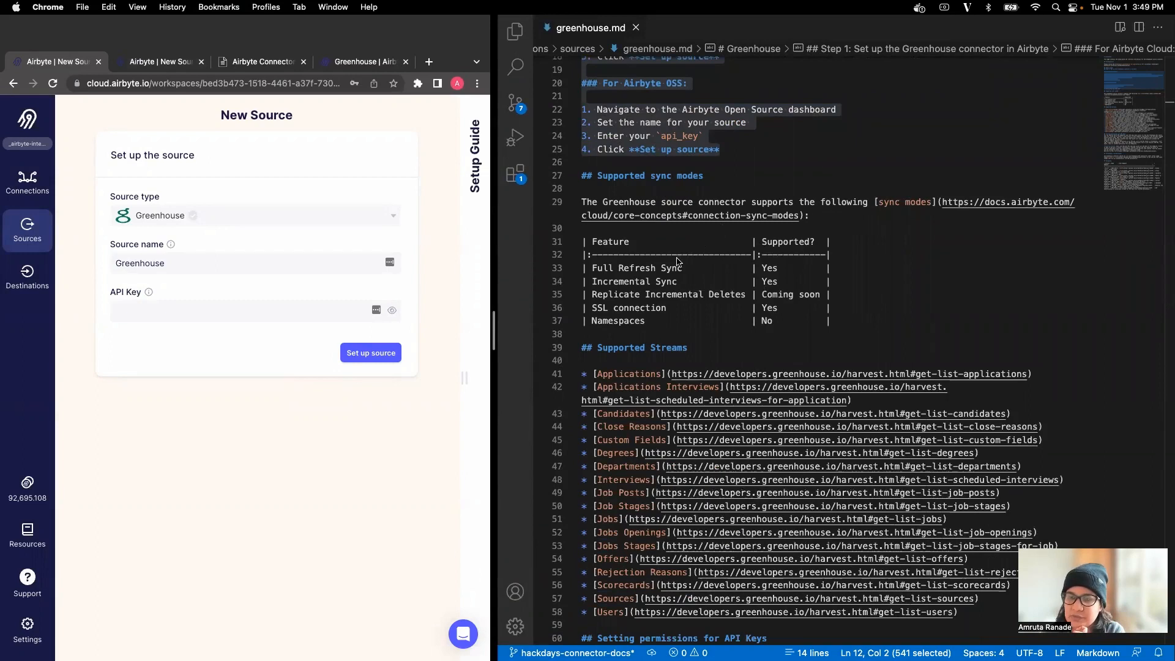
pyautogui.click(642, 256)
pyautogui.moveTo(839, 321); pyautogui.dragTo(682, 270)
pyautogui.click(745, 351)
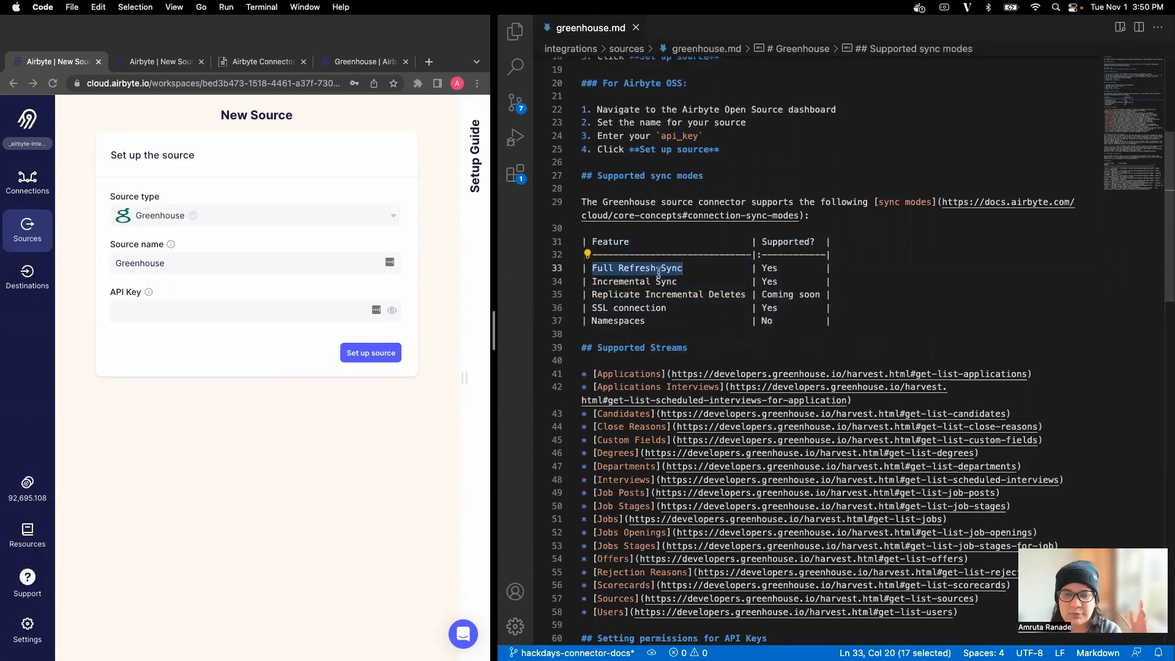
pyautogui.scroll(-10, 649, 288)
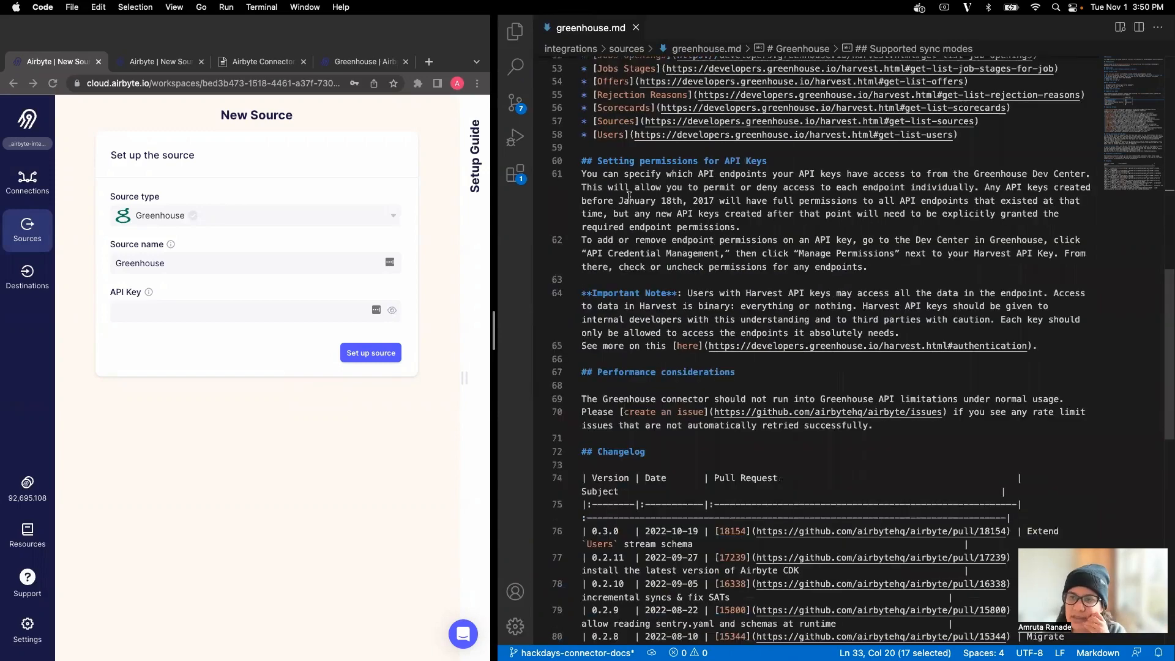
pyautogui.moveTo(582, 176); pyautogui.dragTo(1041, 348)
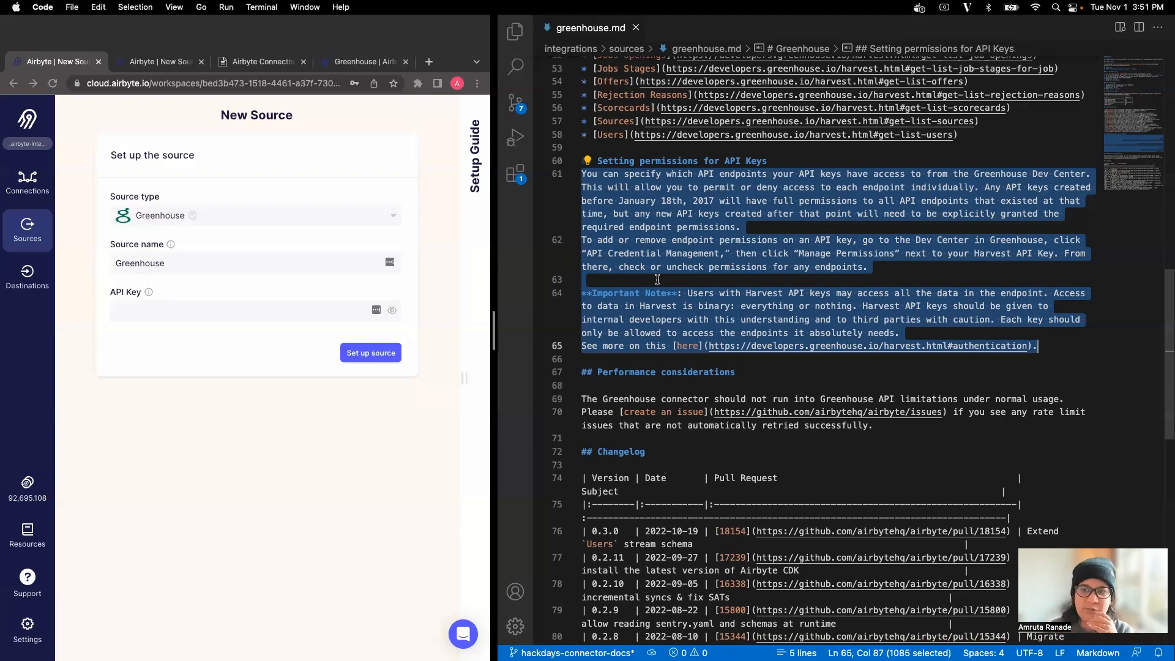
pyautogui.click(802, 253)
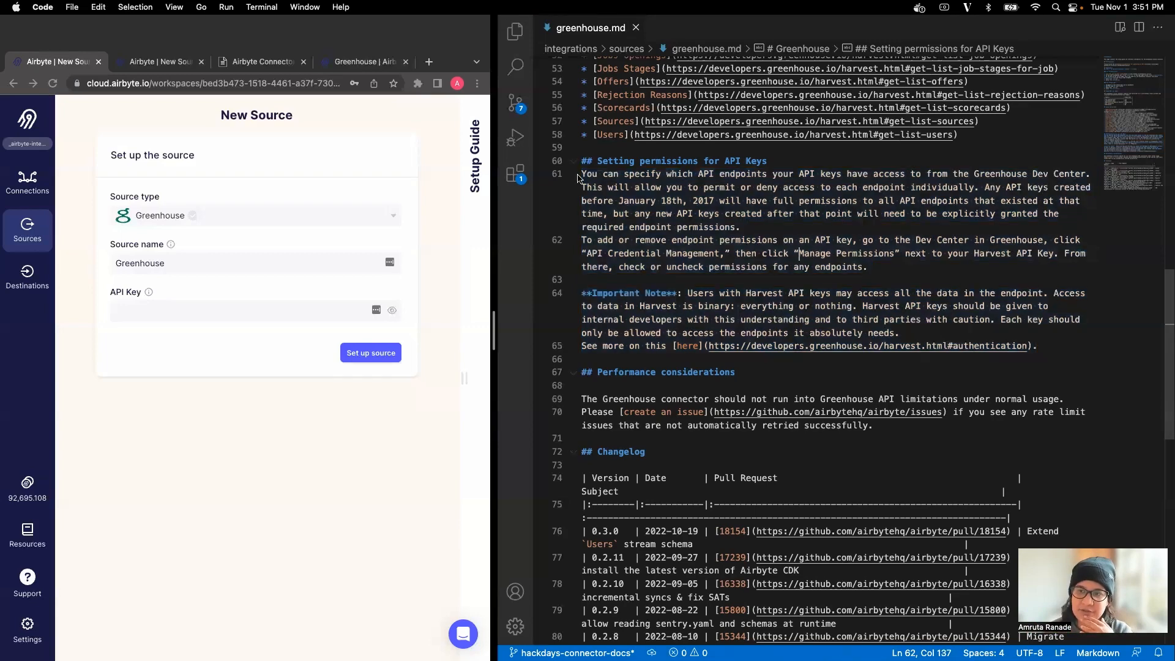
pyautogui.moveTo(584, 173); pyautogui.dragTo(1038, 347)
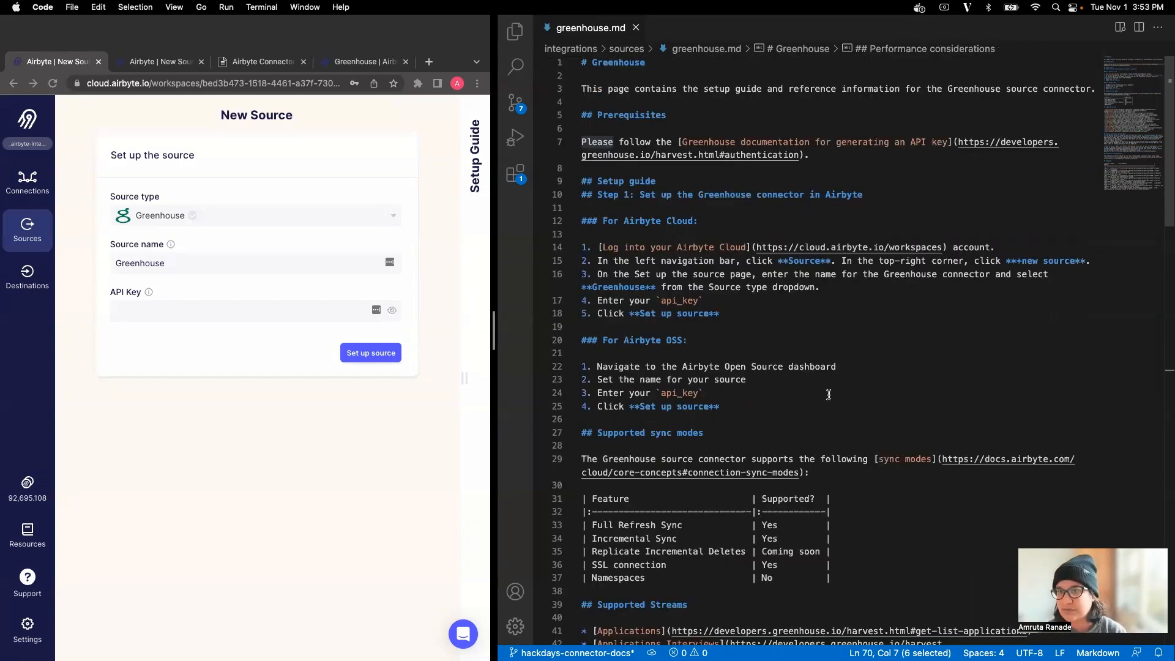
# Open harvest.md from the sources folder, place it ahead of greenhouse.md and hide the file explorer.
pyautogui.press('super+shift+e')
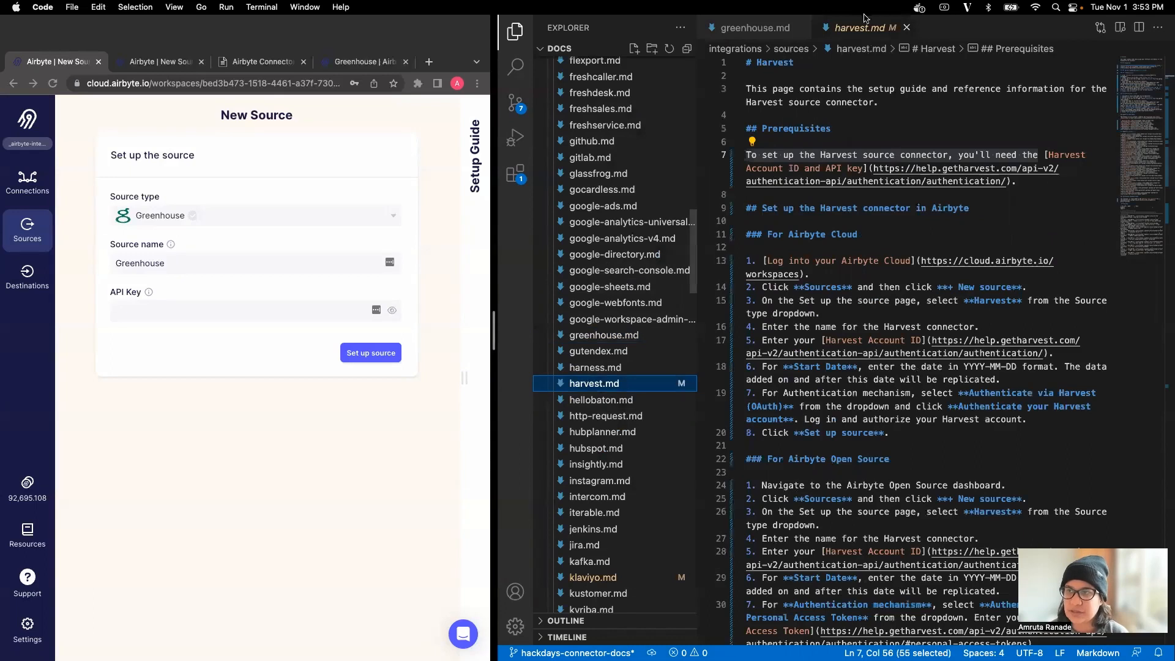
pyautogui.moveTo(863, 27); pyautogui.dragTo(756, 34)
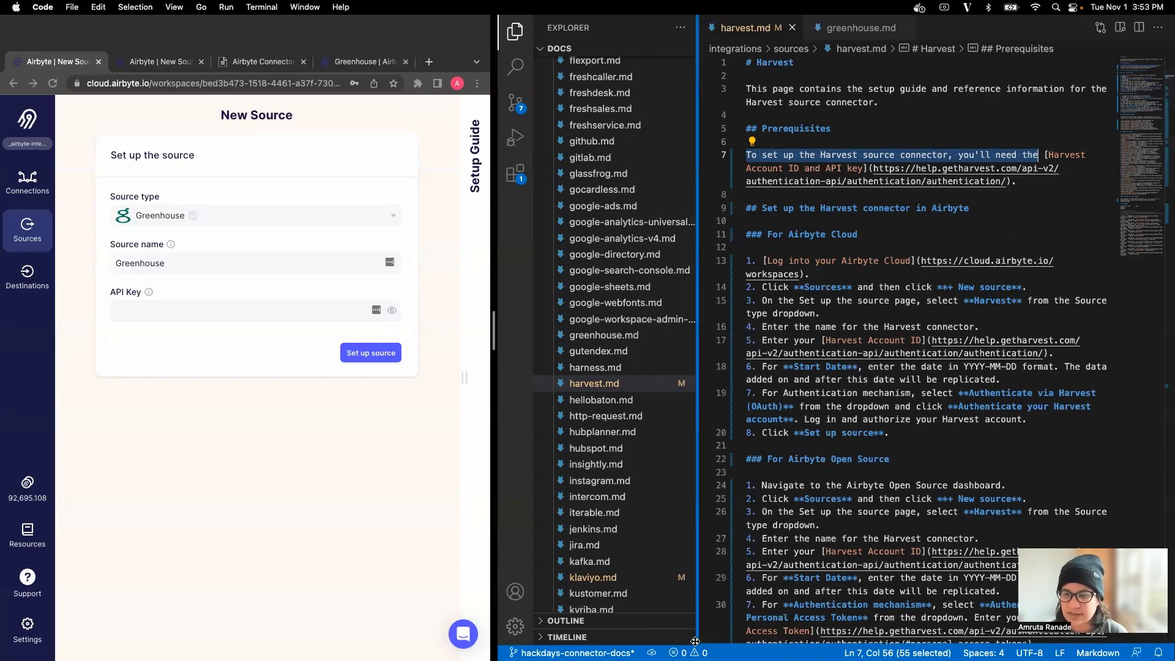
pyautogui.press('super+b')
# Replace the Greenhouse prerequisites text with the Harvest wording, adapted to "To set up the Greenhouse source connector, you'll need the [API key]" with the Greenhouse authentication link.
pyautogui.click(728, 191)
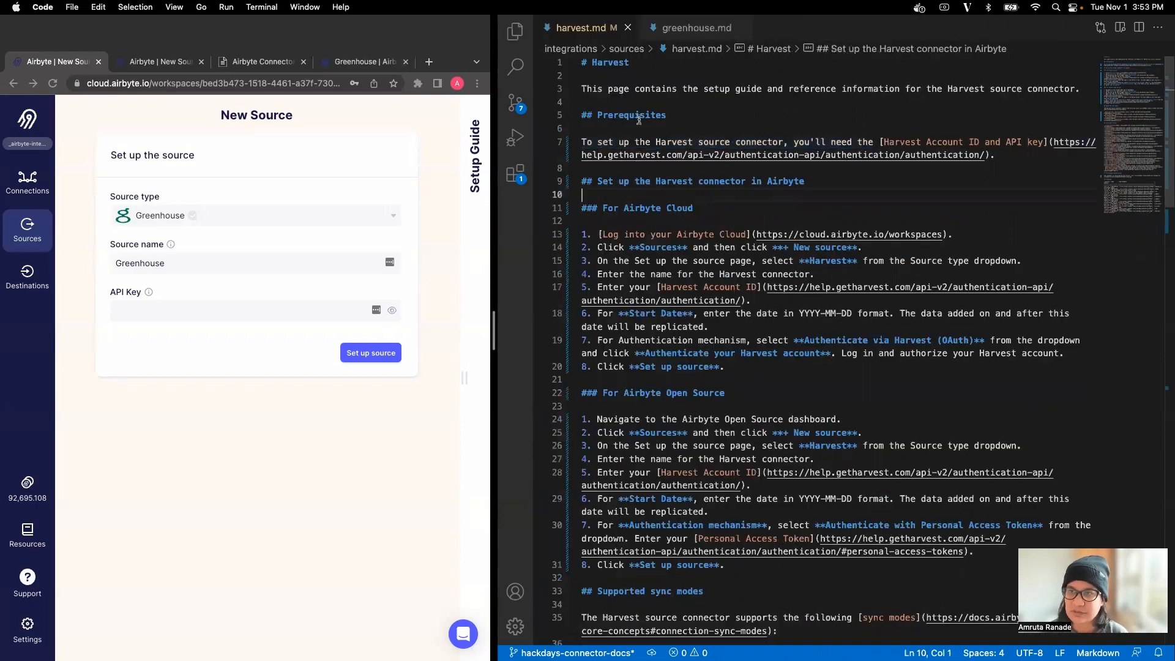
pyautogui.moveTo(581, 142); pyautogui.dragTo(998, 156)
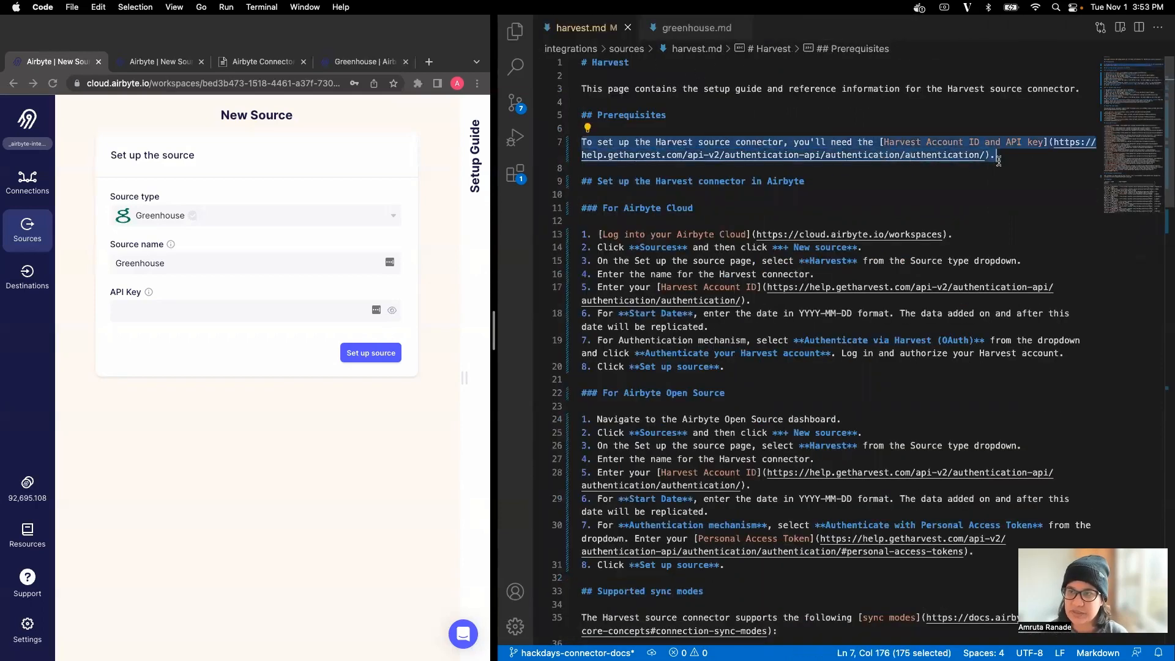
pyautogui.click(656, 143)
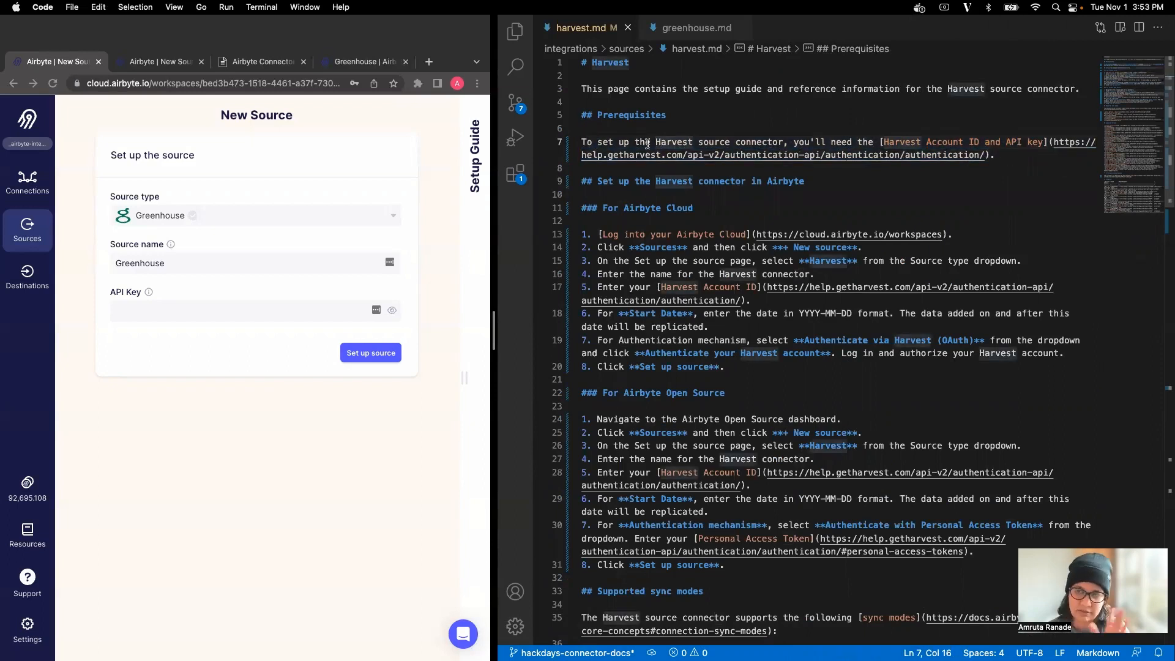
pyautogui.moveTo(581, 142); pyautogui.dragTo(1004, 158)
pyautogui.press('super+c')
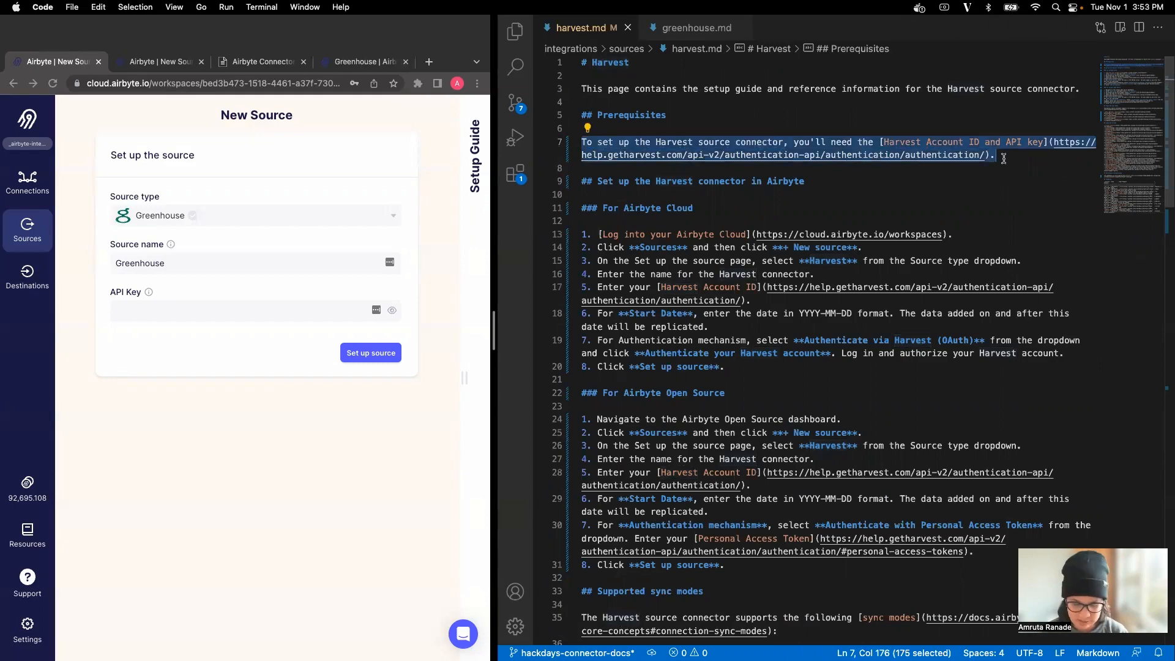
pyautogui.click(704, 28)
pyautogui.click(732, 133)
pyautogui.press('Return')
pyautogui.press('Return')
pyautogui.press('Up')
pyautogui.press('super+v')
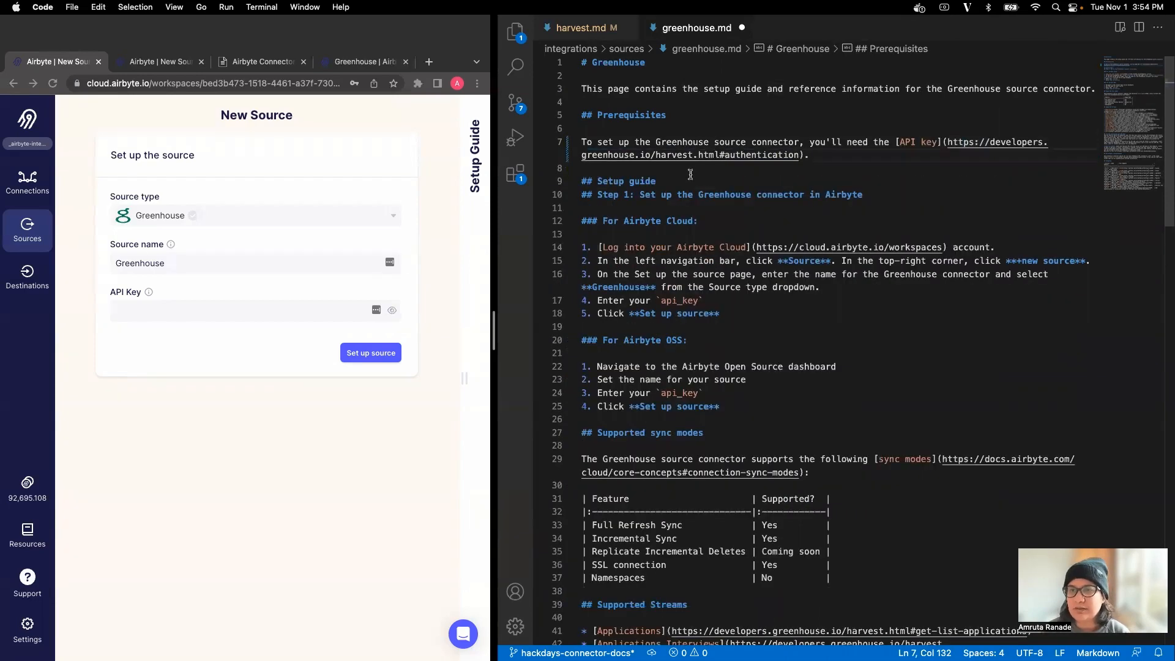
# Delete the "Setup guide" heading line from greenhouse.md.
pyautogui.click(690, 175)
pyautogui.hotkey('shift', 'Home')
pyautogui.press('BackSpace')
pyautogui.press('Down')
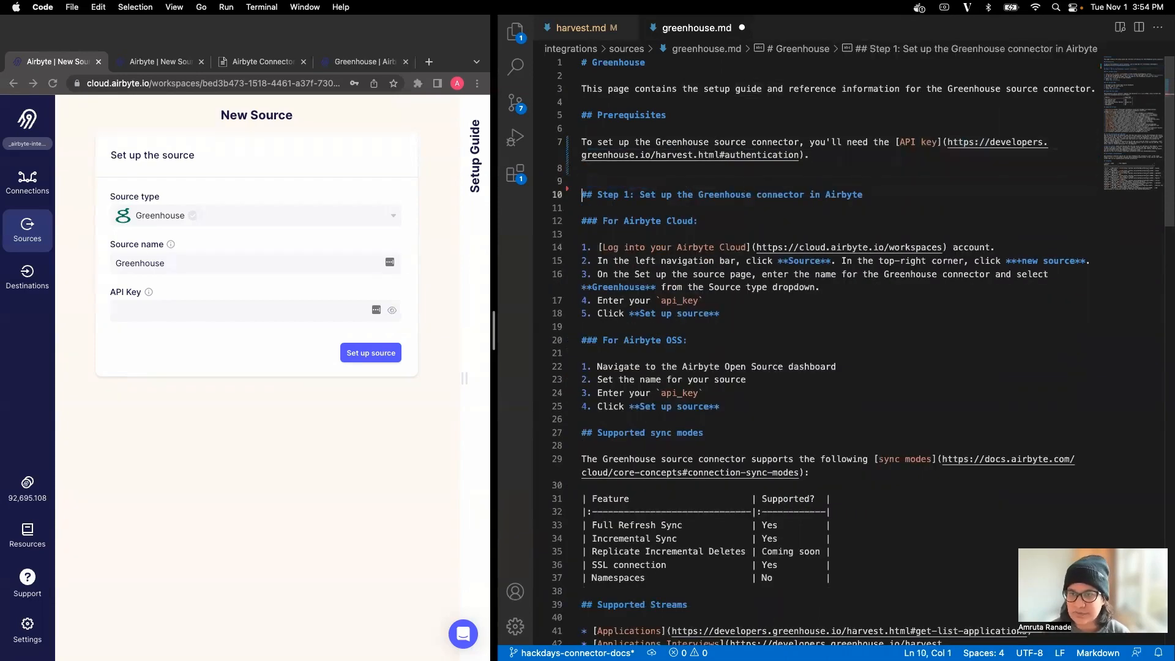
pyautogui.press('BackSpace')
# Remove "Step 1:" from the heading so that it reads "Set up the Greenhouse connector in Airbyte".
pyautogui.hotkey('alt', 'Right')
pyautogui.hotkey('alt', 'Right')
pyautogui.hotkey('alt', 'Right')
pyautogui.hotkey('alt', 'Right')
pyautogui.press('Right')
pyautogui.hotkey('shift', 'Left')
pyautogui.hotkey('shift', 'Left')
pyautogui.hotkey('shift', 'Left')
pyautogui.hotkey('shift', 'Left')
pyautogui.hotkey('shift', 'Left')
pyautogui.hotkey('shift', 'Left')
pyautogui.hotkey('shift', 'Left')
pyautogui.hotkey('shift', 'Left')
pyautogui.press('BackSpace')
# Delete the "For Airbyte Cloud:" subheading and its extra blank lines above the numbered setup steps.
pyautogui.press('Down')
pyautogui.press('Down')
pyautogui.press('Home')
pyautogui.hotkey('shift', 'End')
pyautogui.press('BackSpace')
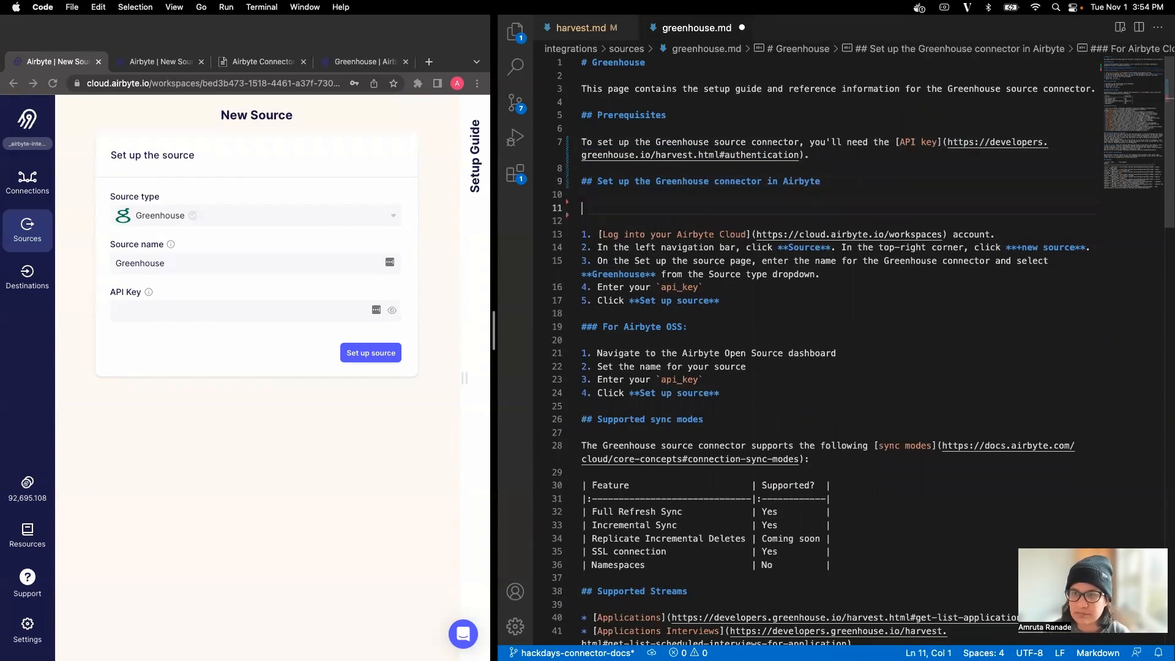
pyautogui.press('BackSpace')
pyautogui.press('Delete')
# Move the Open Source dashboard instruction from the OSS list into the first Cloud step as "account or navigate to the Airbyte Open Source dashboard.".
pyautogui.press('Down')
pyautogui.press('Down')
pyautogui.press('Down')
pyautogui.press('Down')
pyautogui.press('Down')
pyautogui.press('Down')
pyautogui.press('Down')
pyautogui.press('Down')
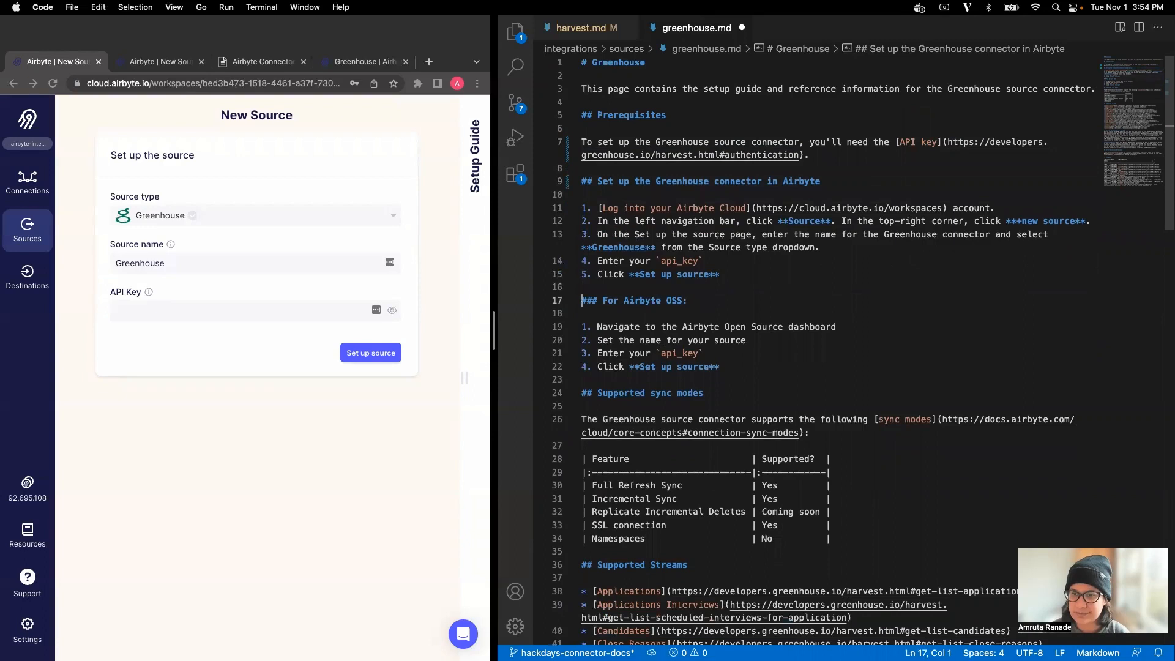
pyautogui.press('Down')
pyautogui.press('Down')
pyautogui.press('Right')
pyautogui.press('Right')
pyautogui.press('Right')
pyautogui.hotkey('shift', 'End')
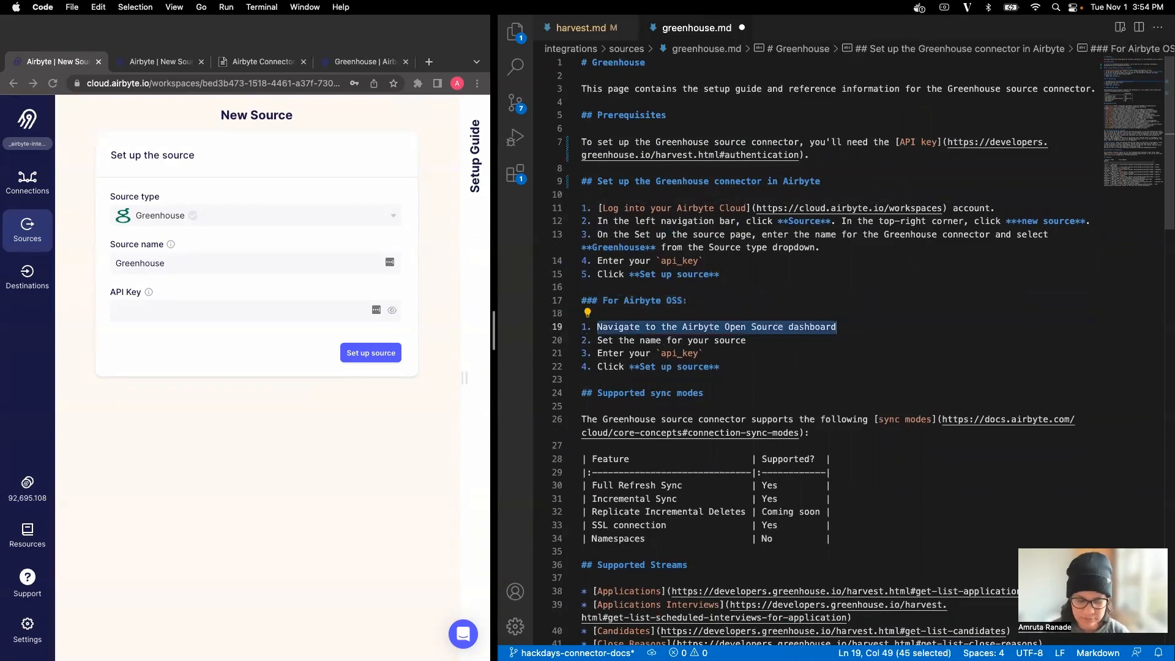
pyautogui.press('super+x')
pyautogui.press('Up')
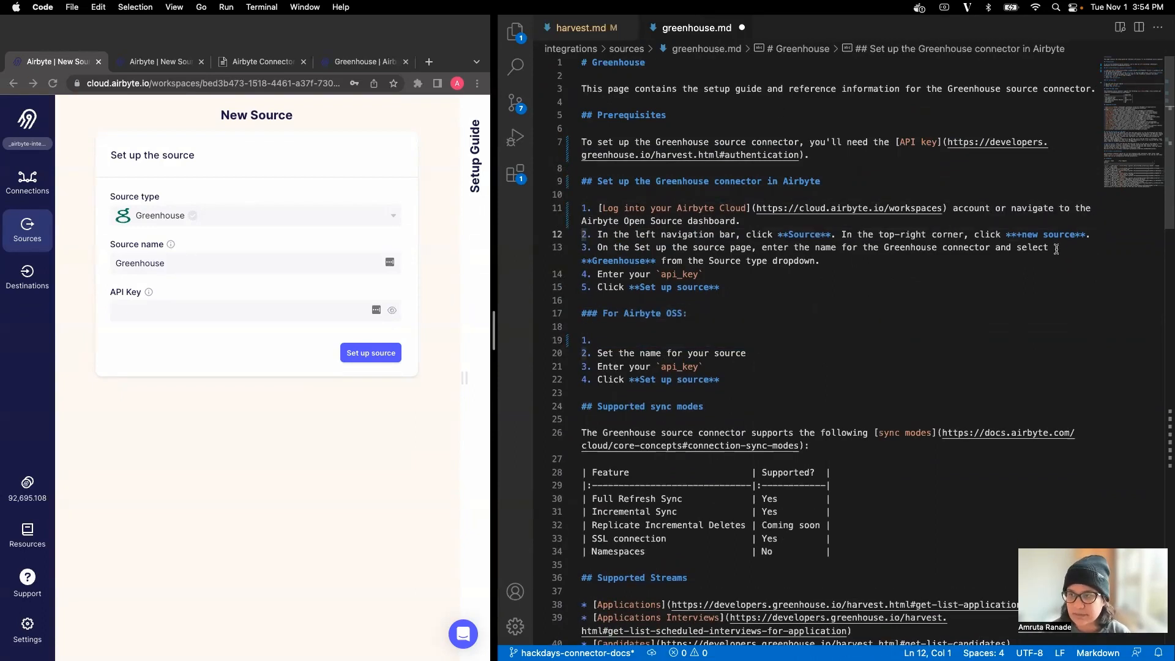
# Replace setup steps 2 and 3 in greenhouse.md with steps 2 to 4 of the Airbyte Cloud list in harvest.md.
pyautogui.moveTo(582, 235); pyautogui.dragTo(1092, 237)
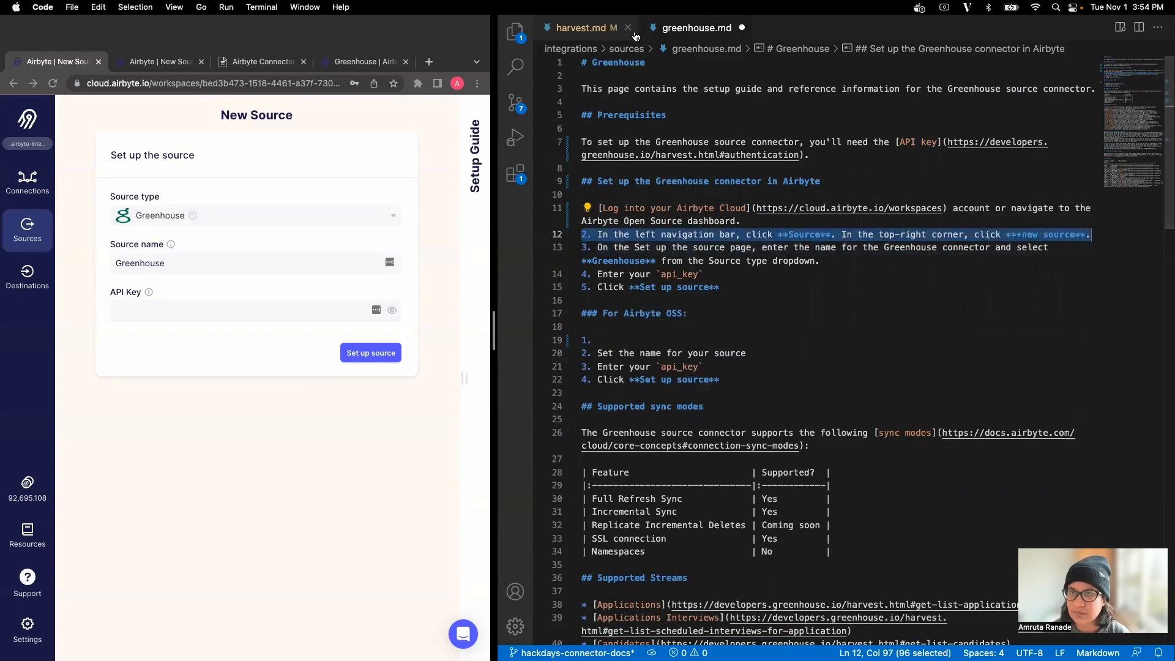
pyautogui.click(593, 29)
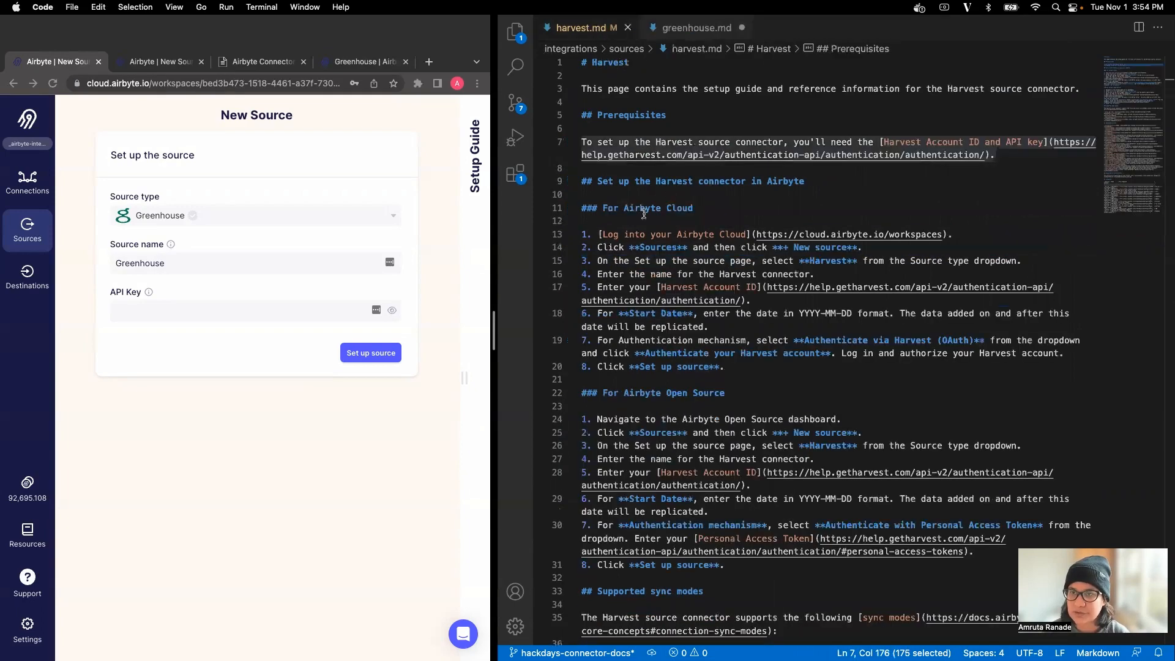
pyautogui.moveTo(581, 248); pyautogui.dragTo(857, 277)
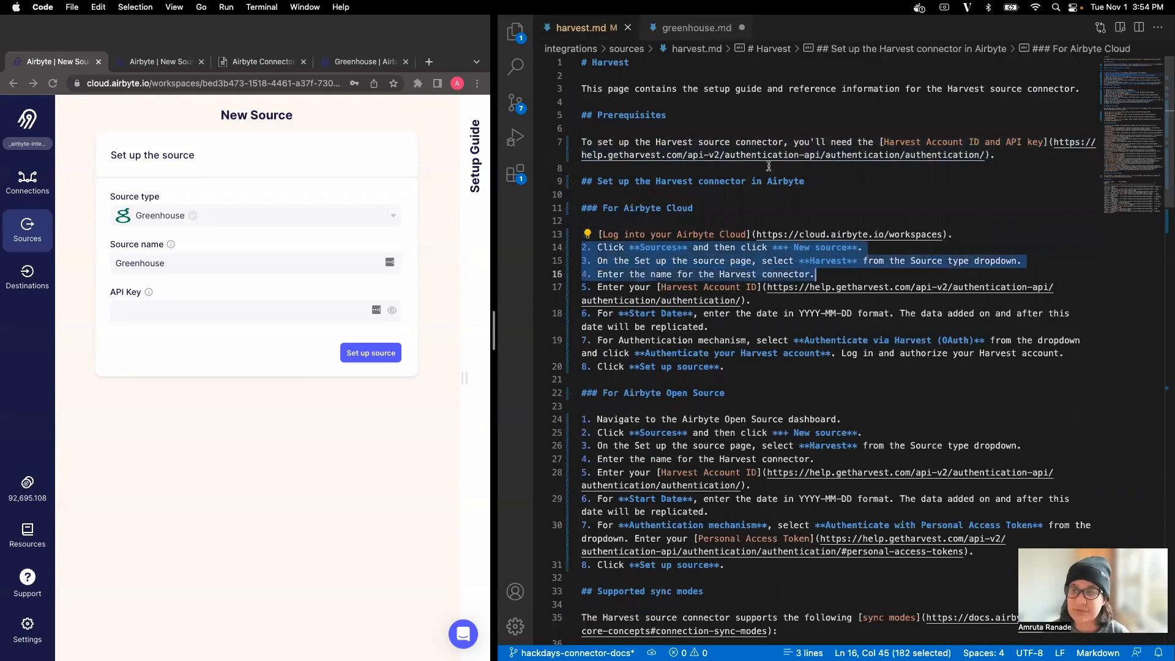
pyautogui.click(684, 31)
pyautogui.click(759, 222)
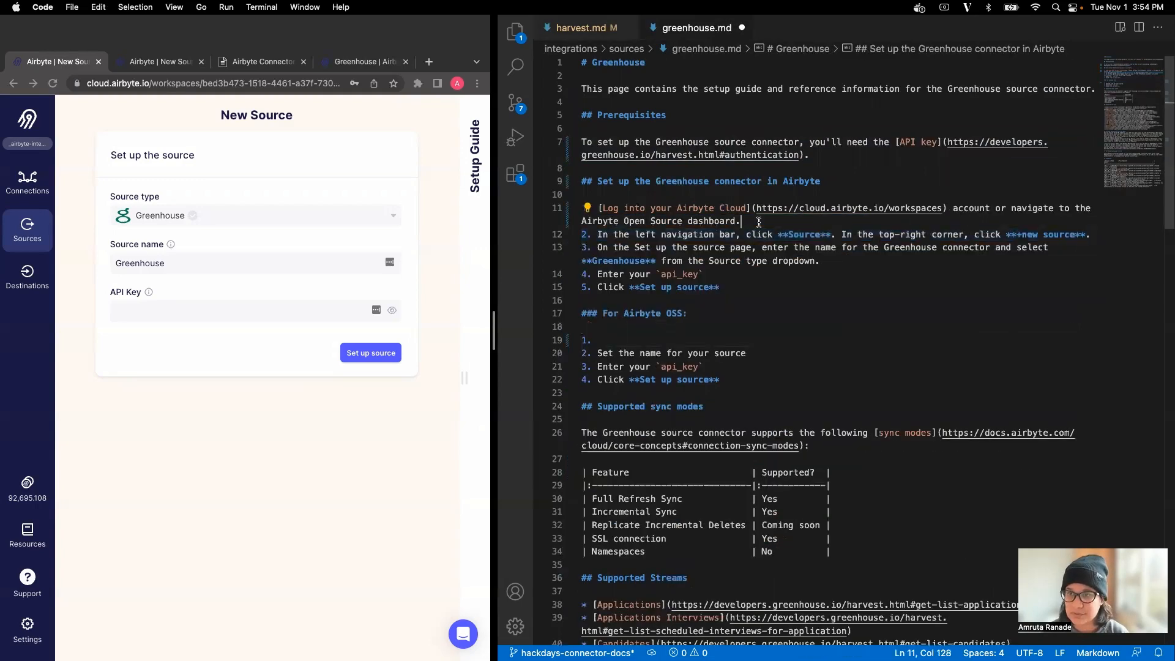
pyautogui.press('Return')
pyautogui.press('super+v')
# Change "Harvest" to "Greenhouse" in the pasted source type and connector name steps.
pyautogui.click(816, 248)
pyautogui.press('Left')
pyautogui.hotkey('shift', 'Right')
pyautogui.hotkey('shift', 'Right')
pyautogui.hotkey('shift', 'Right')
pyautogui.hotkey('shift', 'Right')
pyautogui.hotkey('shift', 'Right')
pyautogui.hotkey('shift', 'Right')
pyautogui.hotkey('shift', 'Right')
pyautogui.write('Greenhouse')
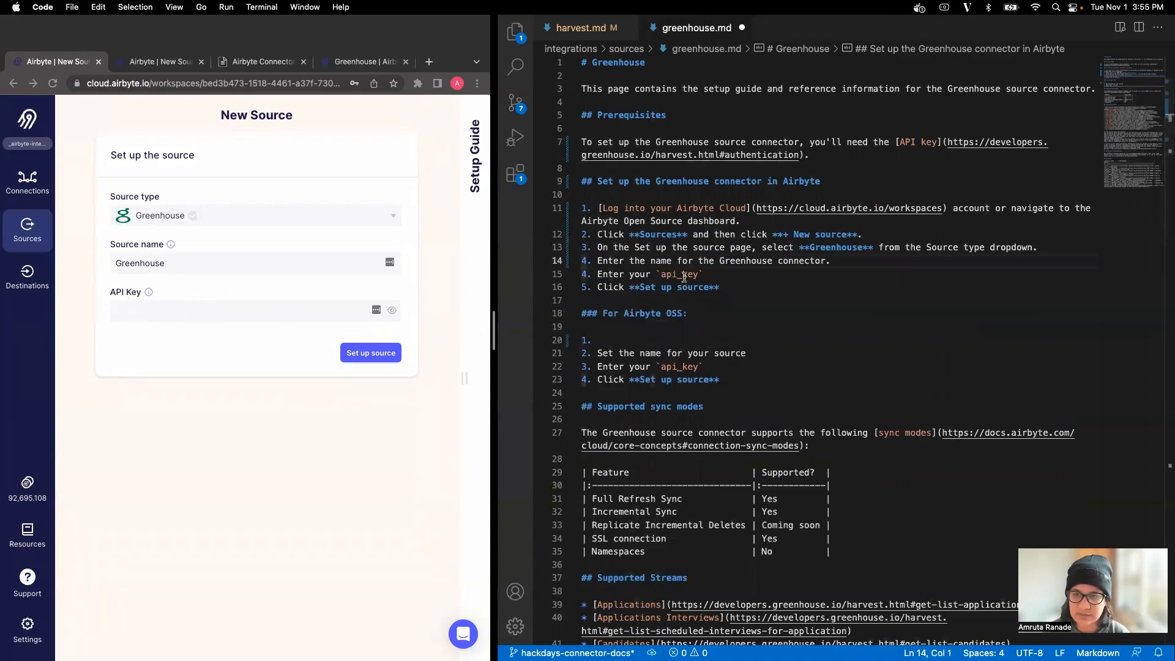
# Reword the `api_key` setup step in the merged list to read "Enter your Greenhouse **API Key**".
pyautogui.click(781, 272)
pyautogui.press('Left')
pyautogui.press('Left')
pyautogui.press('Left')
pyautogui.press('Left')
pyautogui.press('Left')
pyautogui.press('Left')
pyautogui.press('Left')
pyautogui.press('Left')
pyautogui.press('Left')
pyautogui.press('Left')
pyautogui.press('Left')
pyautogui.press('Left')
pyautogui.press('Left')
pyautogui.press('Left')
pyautogui.press('Left')
pyautogui.press('Left')
pyautogui.press('Left')
pyautogui.press('Left')
pyautogui.press('Left')
pyautogui.press('Left')
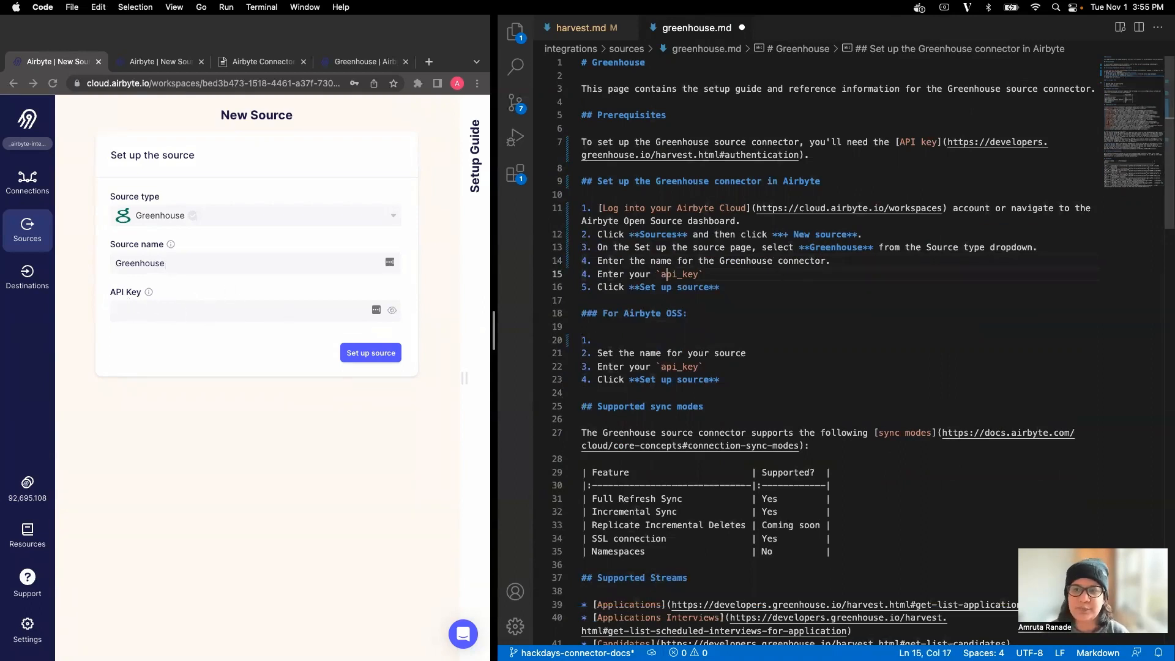
pyautogui.press('super+shift+Right')
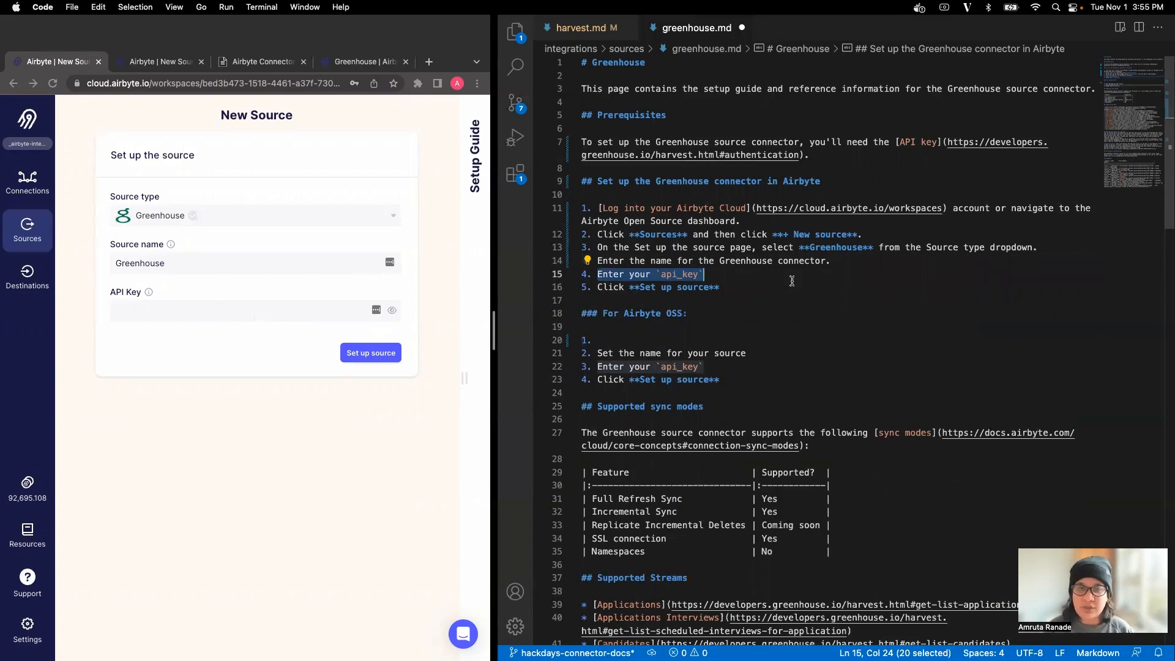
pyautogui.click(747, 282)
pyautogui.moveTo(656, 275); pyautogui.dragTo(661, 275)
pyautogui.press('BackSpace')
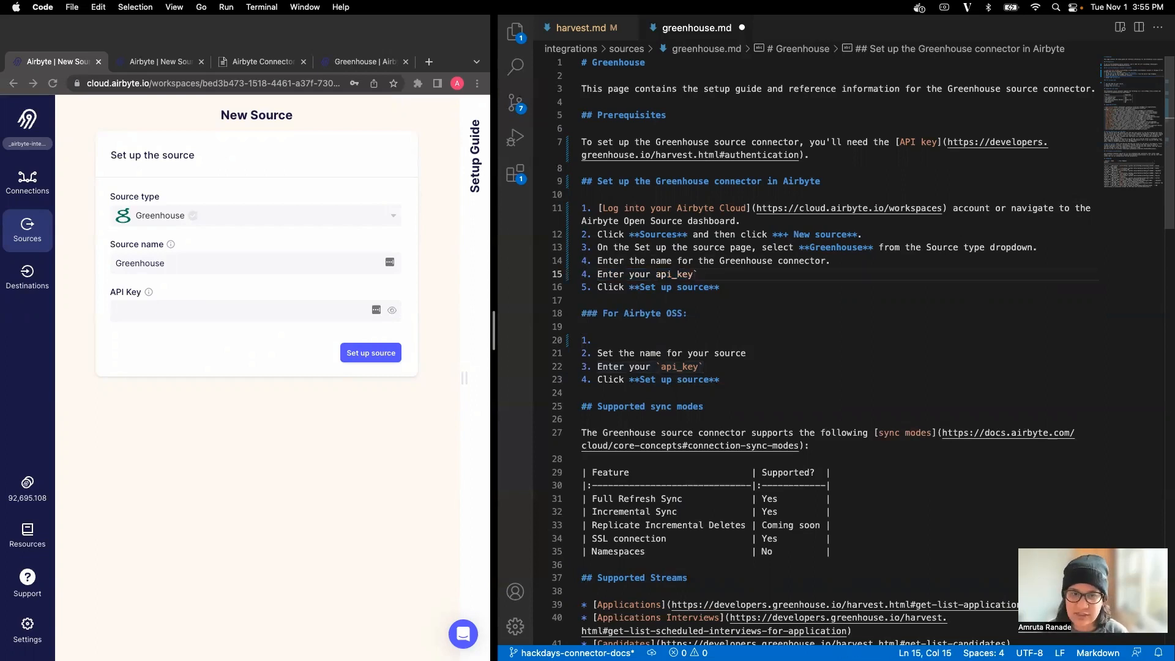
pyautogui.moveTo(656, 275); pyautogui.dragTo(695, 275)
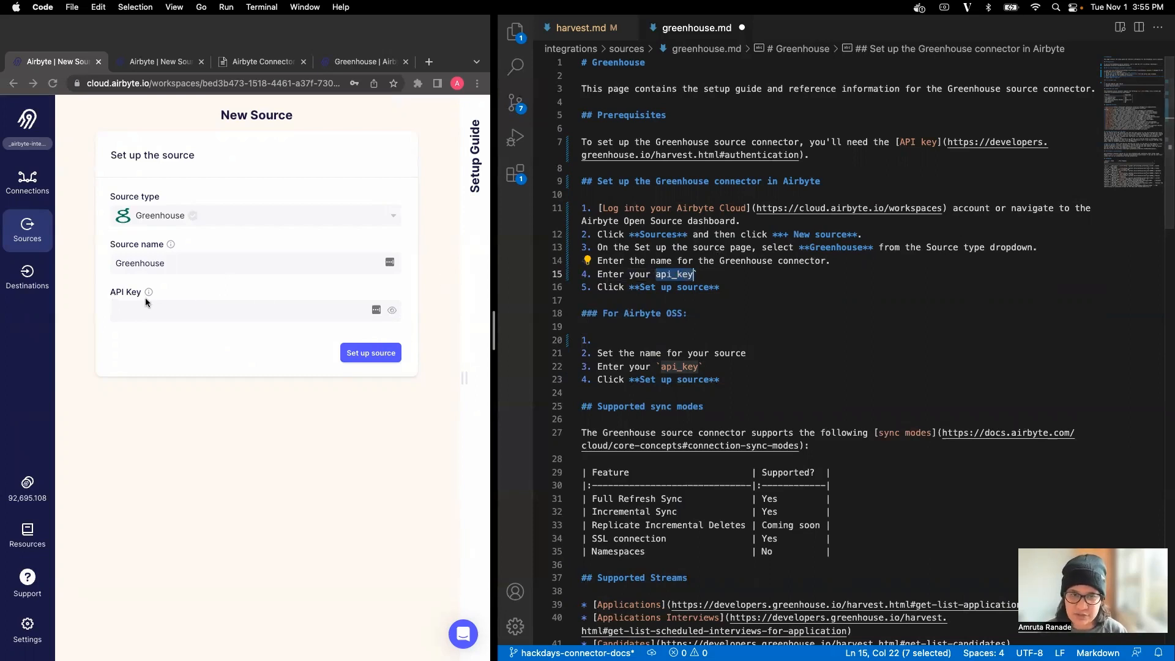
pyautogui.press('Right')
pyautogui.press('Right')
pyautogui.hotkey('shift', 'Left')
pyautogui.hotkey('shift', 'Left')
pyautogui.hotkey('shift', 'Left')
pyautogui.hotkey('shift', 'Left')
pyautogui.hotkey('shift', 'Left')
pyautogui.hotkey('shift', 'Left')
pyautogui.hotkey('shift', 'Left')
pyautogui.hotkey('shift', 'Left')
pyautogui.write('Gre')
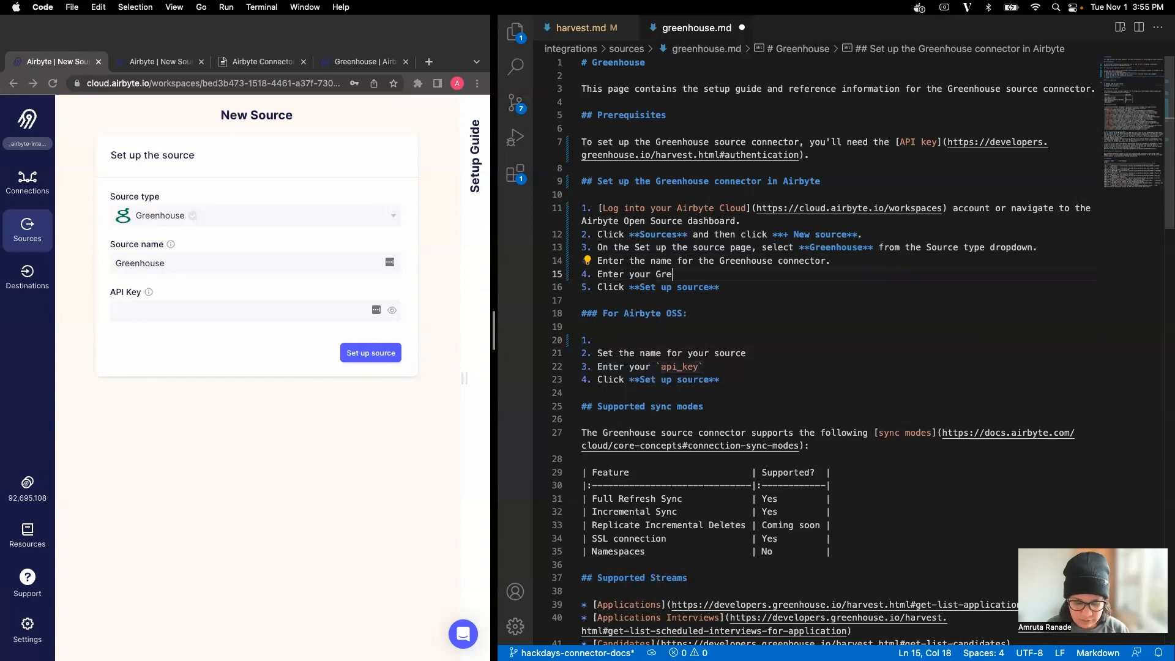
pyautogui.write('enhouse **')
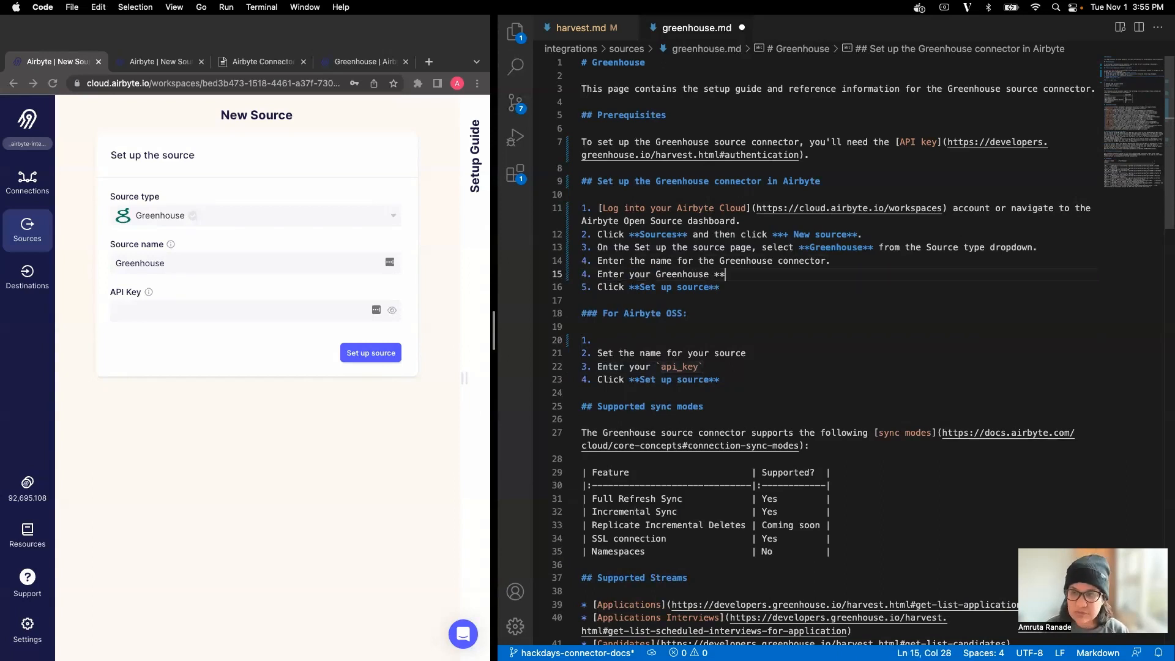
pyautogui.write('API Key**')
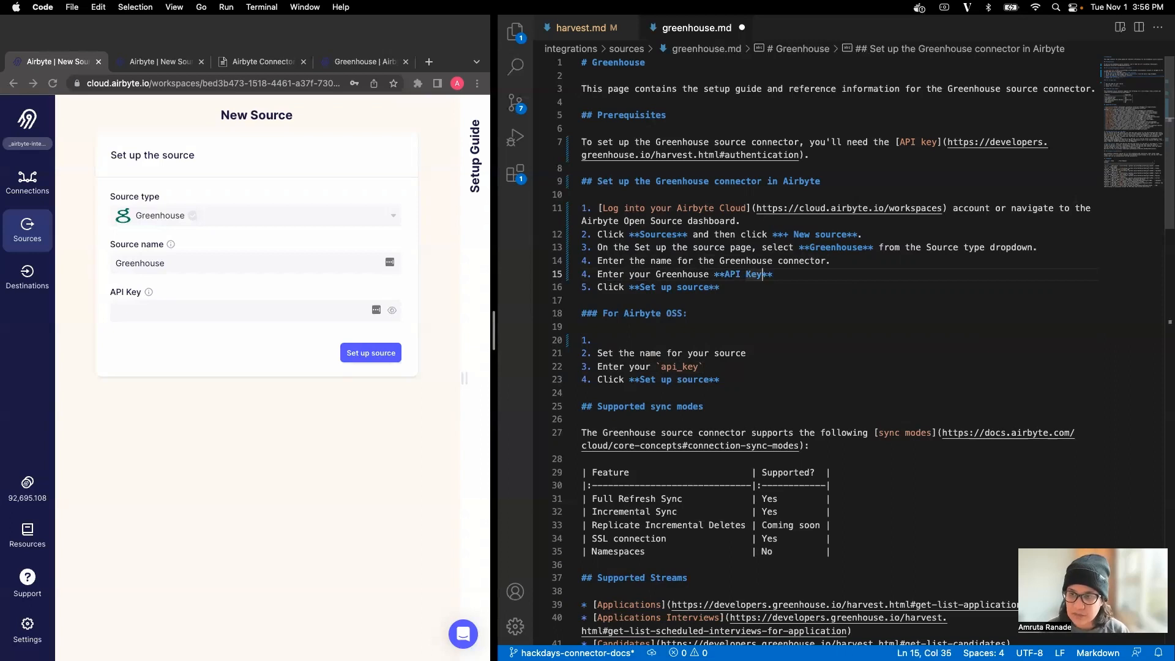
# Wrap the bold "API Key" text in Markdown link brackets followed by empty URL parentheses.
pyautogui.click(730, 274)
pyautogui.click(774, 274)
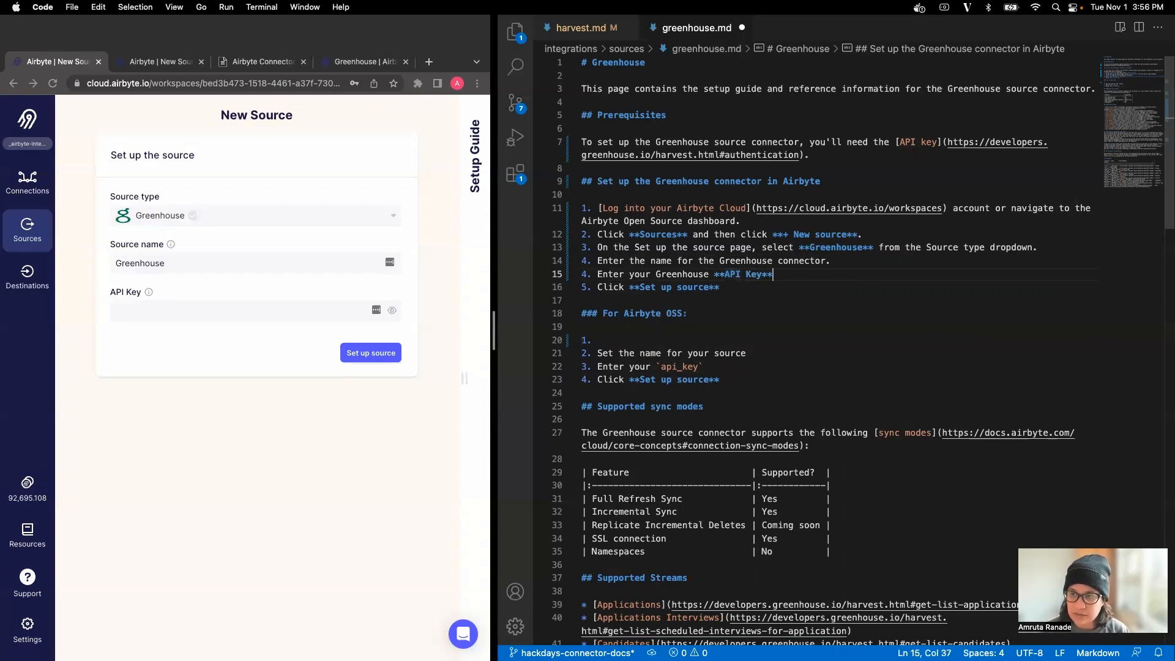
pyautogui.write(']')
pyautogui.press('Left')
pyautogui.press('Left')
pyautogui.press('Left')
pyautogui.press('Left')
pyautogui.press('Left')
pyautogui.press('Left')
pyautogui.press('Left')
pyautogui.press('Left')
pyautogui.press('Left')
pyautogui.press('Left')
pyautogui.press('Left')
pyautogui.press('Left')
pyautogui.press('Right')
pyautogui.write('[')
pyautogui.press('End')
pyautogui.write('(')
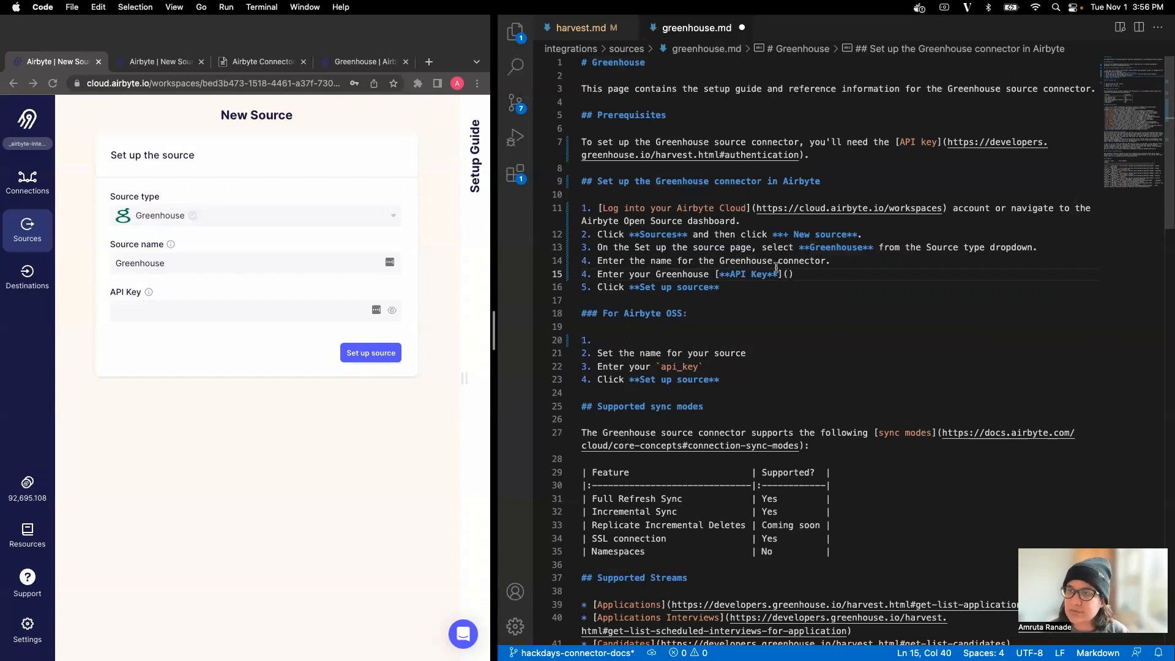
# Fill the API Key link with the authentication URL copied from Prerequisites, and end the last two setup steps with periods.
pyautogui.moveTo(947, 142); pyautogui.dragTo(801, 156)
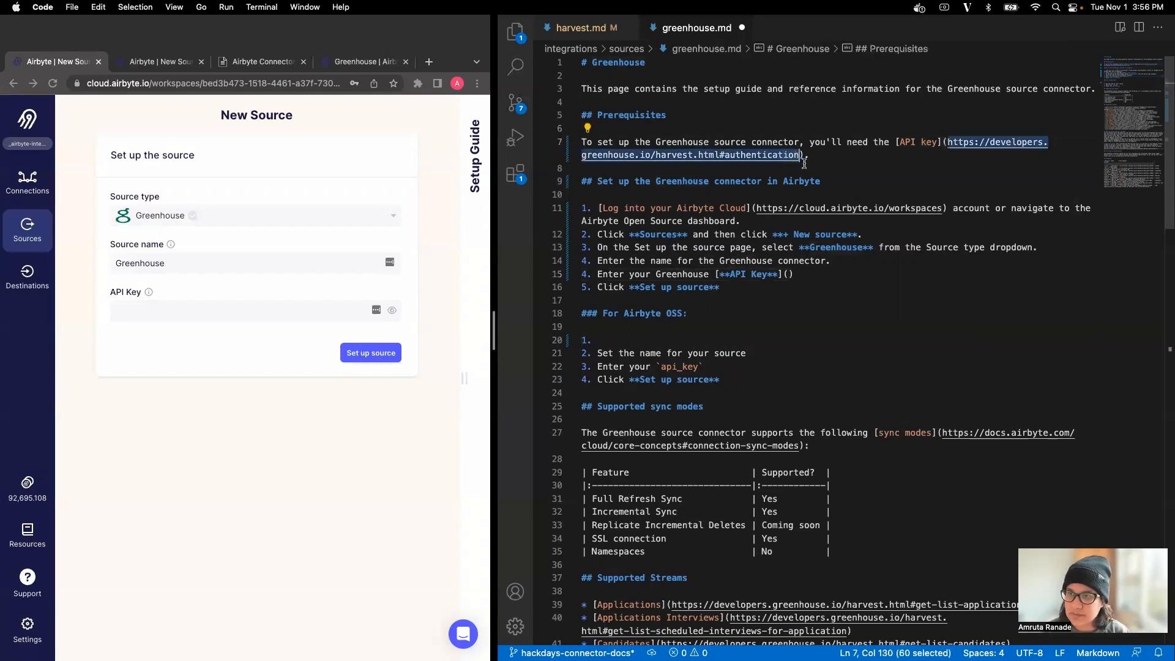
pyautogui.press('cmd+c')
pyautogui.click(792, 276)
pyautogui.press('cmd+v')
pyautogui.press('End')
pyautogui.write('.')
pyautogui.press('Down')
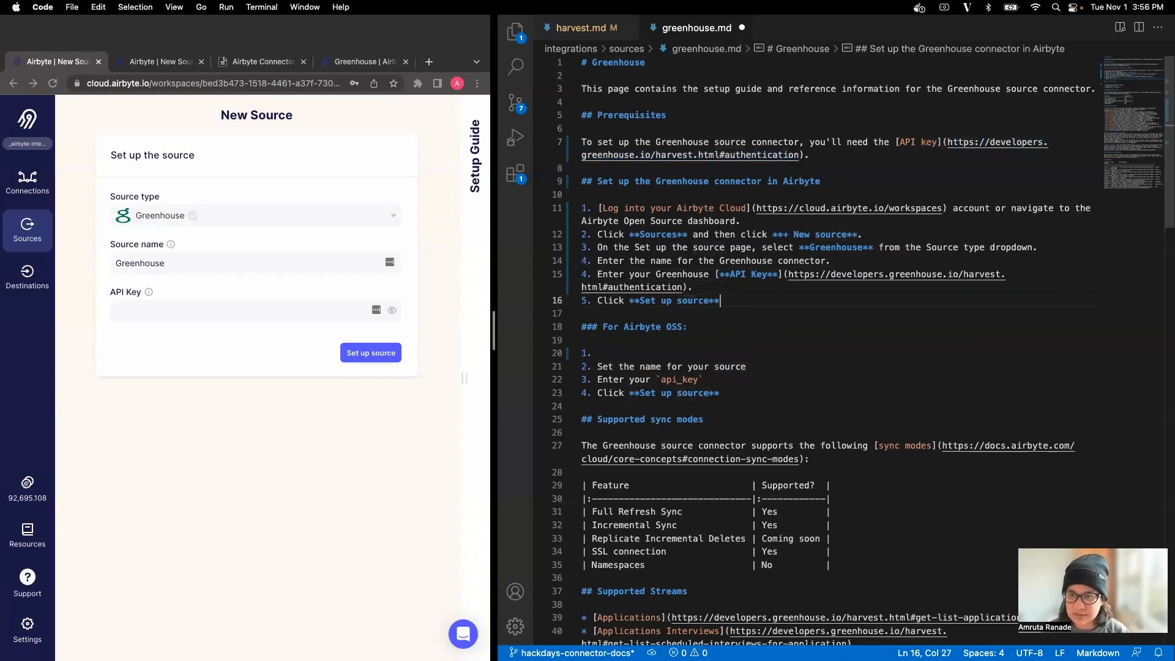
pyautogui.write('.')
# Delete the whole "For Airbyte OSS:" section along with its extra blank lines above "Supported sync modes".
pyautogui.scroll(-3, 569, 300)
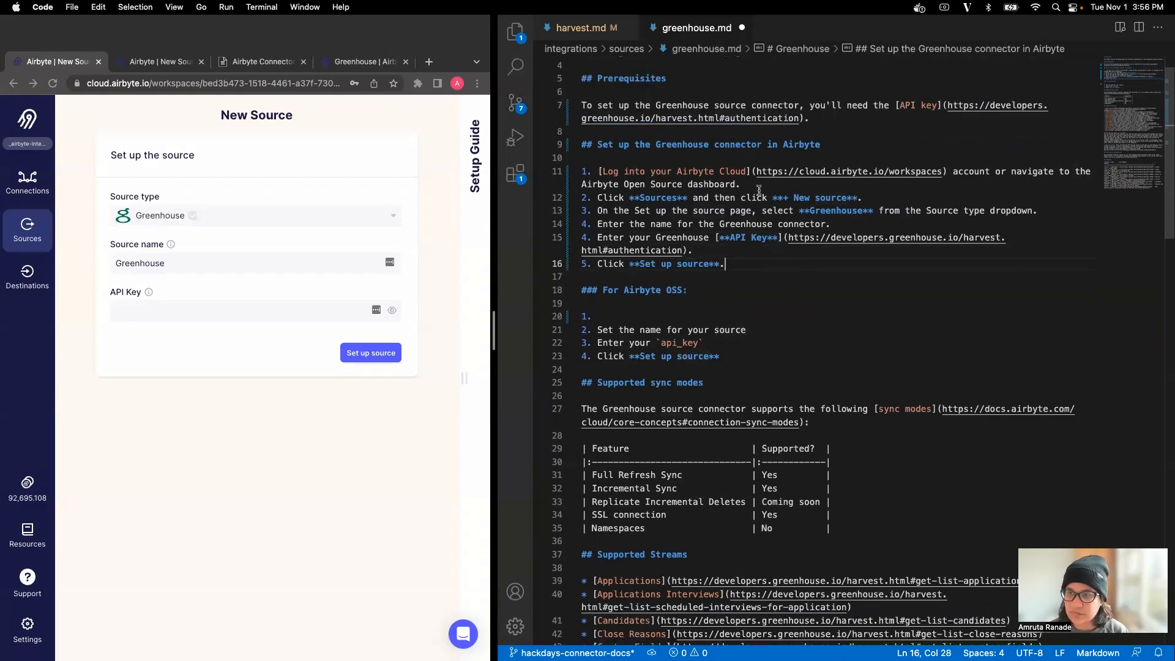
pyautogui.moveTo(581, 290); pyautogui.dragTo(723, 356)
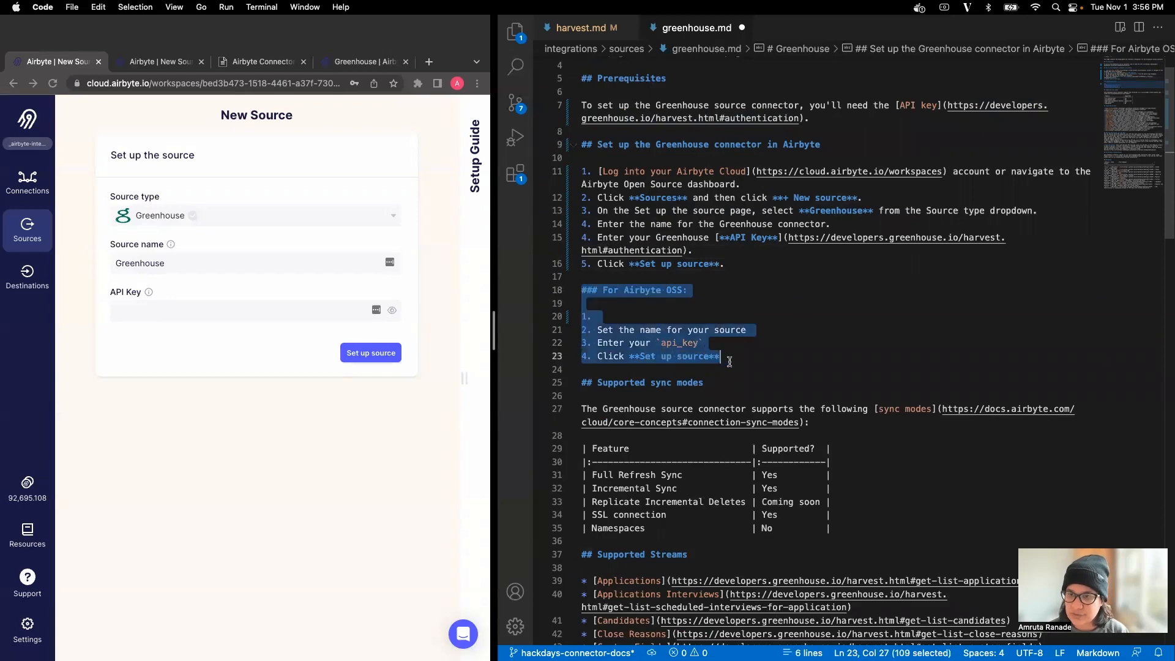
pyautogui.press('BackSpace')
pyautogui.press('Delete')
pyautogui.press('Delete')
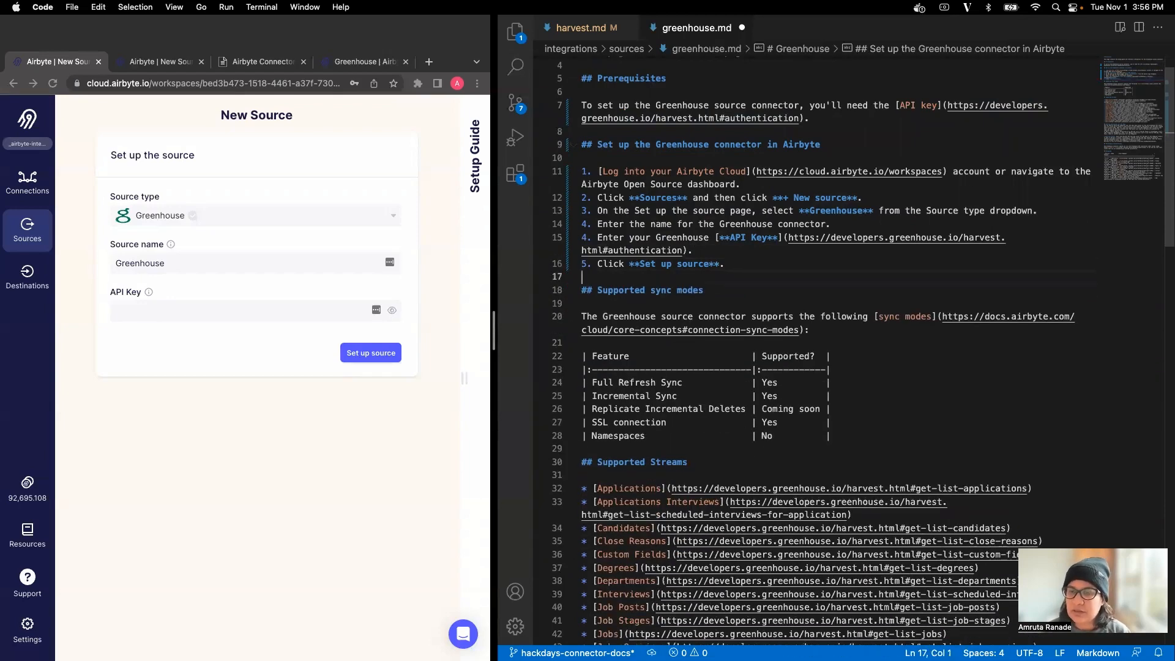
pyautogui.press('Down')
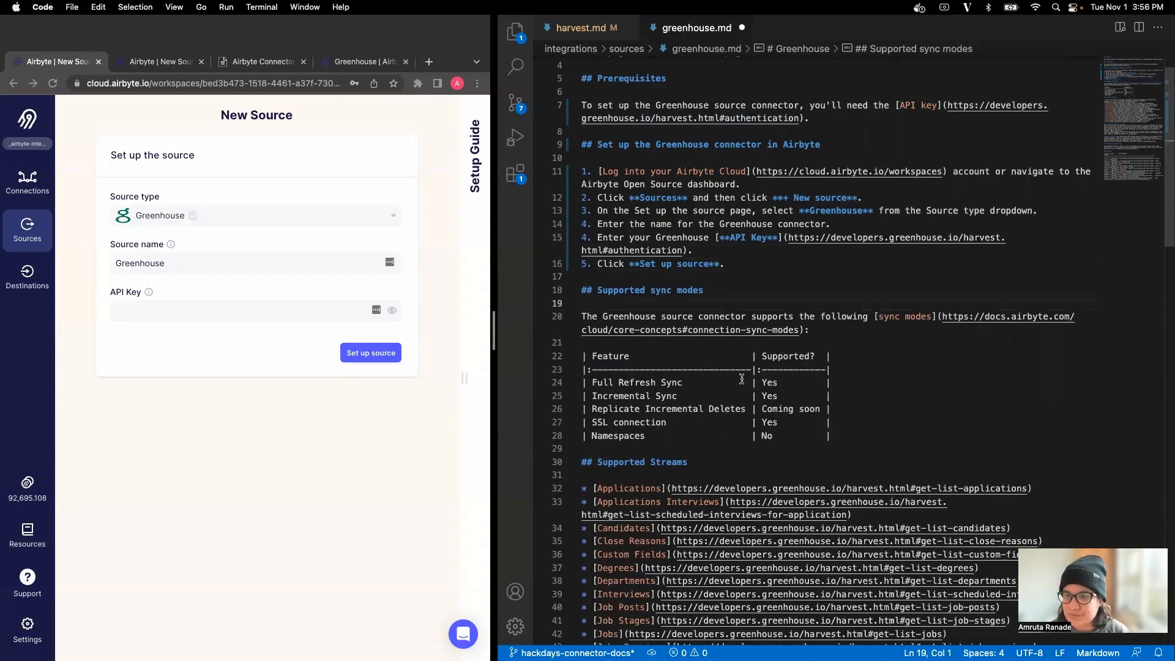
# Copy the four linked sync mode bullets from harvest.md and insert them below the sync modes sentence in greenhouse.md.
pyautogui.scroll(-5, 742, 379)
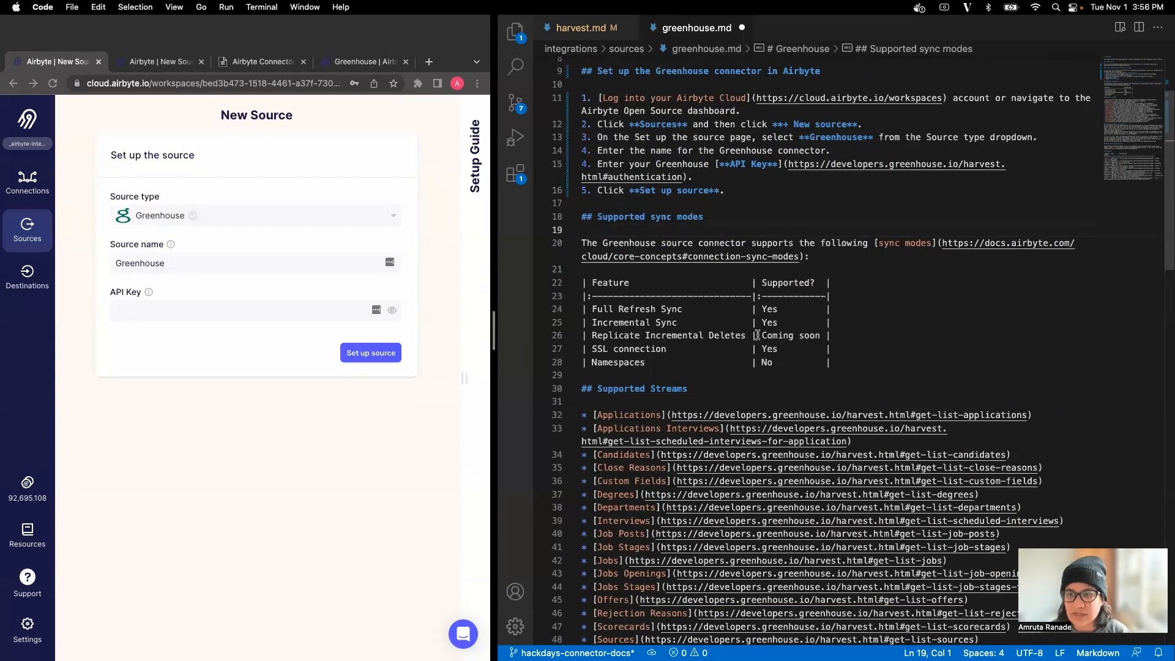
pyautogui.moveTo(762, 335); pyautogui.dragTo(820, 335)
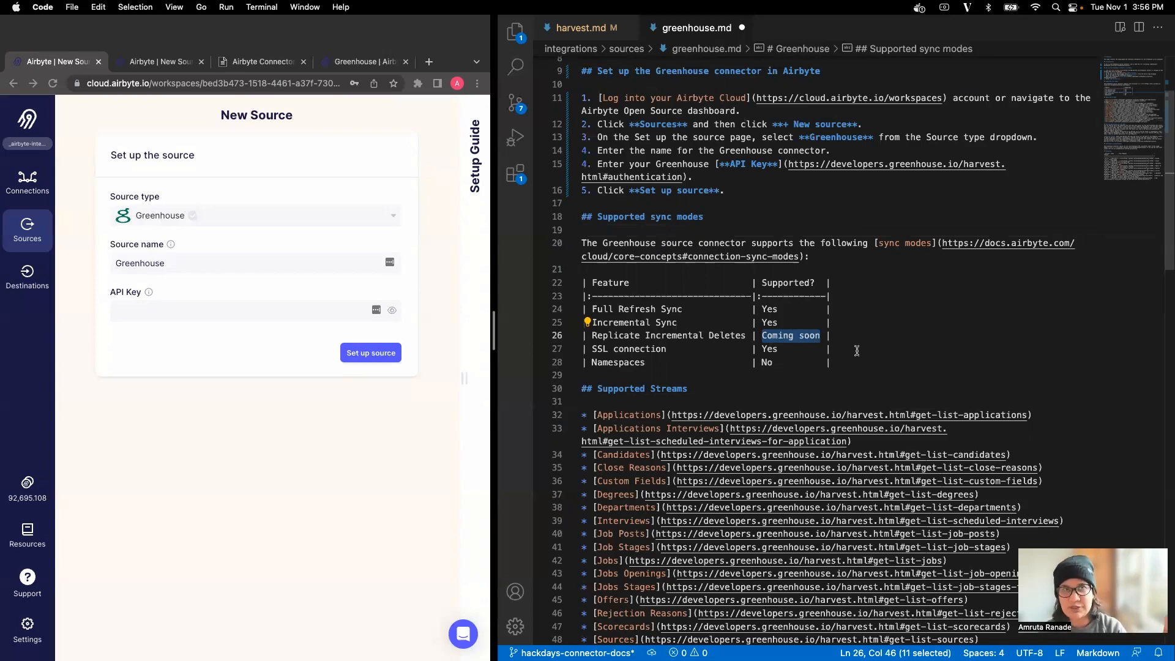
pyautogui.click(612, 36)
pyautogui.scroll(-1, 725, 360)
pyautogui.scroll(-5, 725, 361)
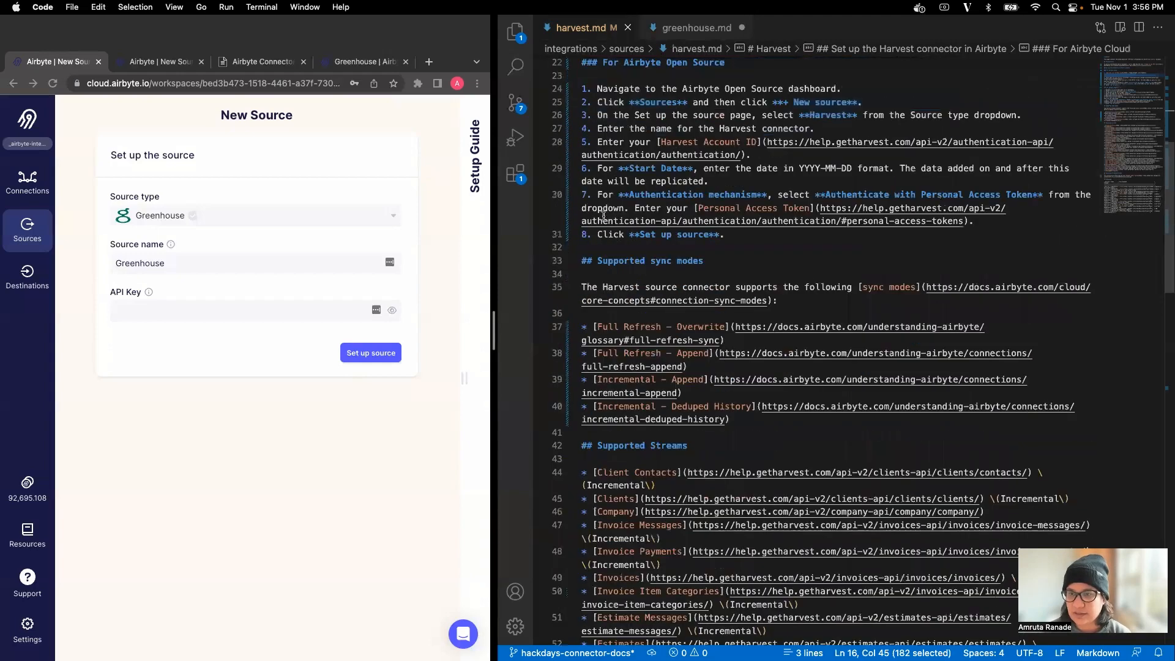
pyautogui.scroll(-2, 582, 214)
pyautogui.click(583, 253)
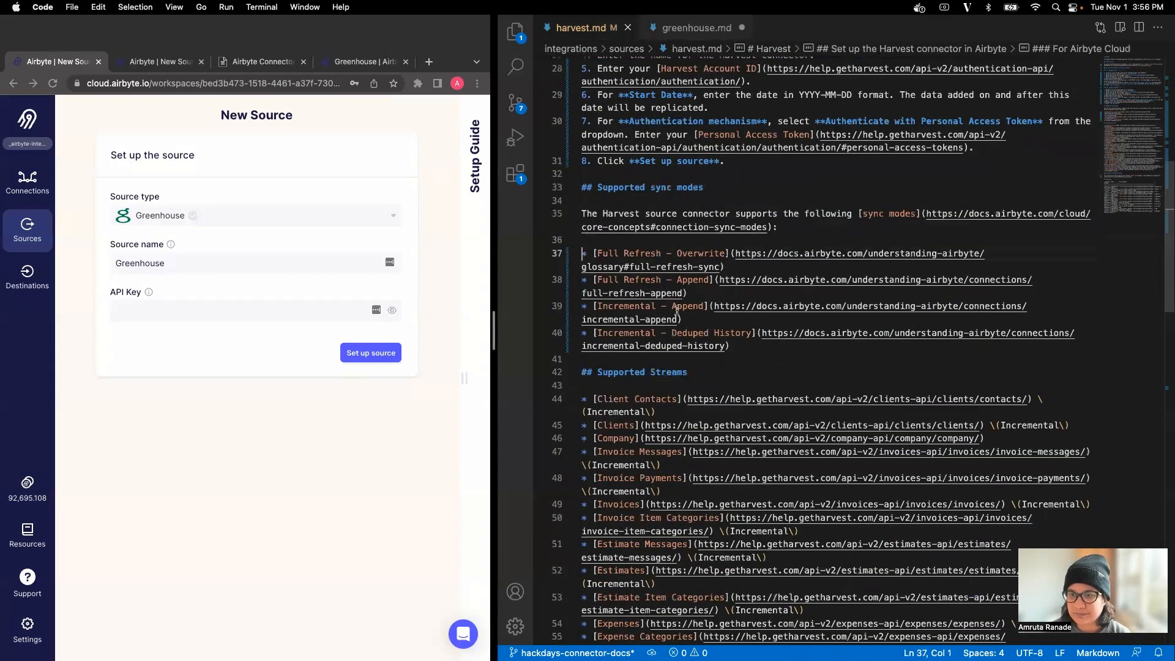
pyautogui.keyDown('shift'); pyautogui.click(733, 344); pyautogui.keyUp('shift')
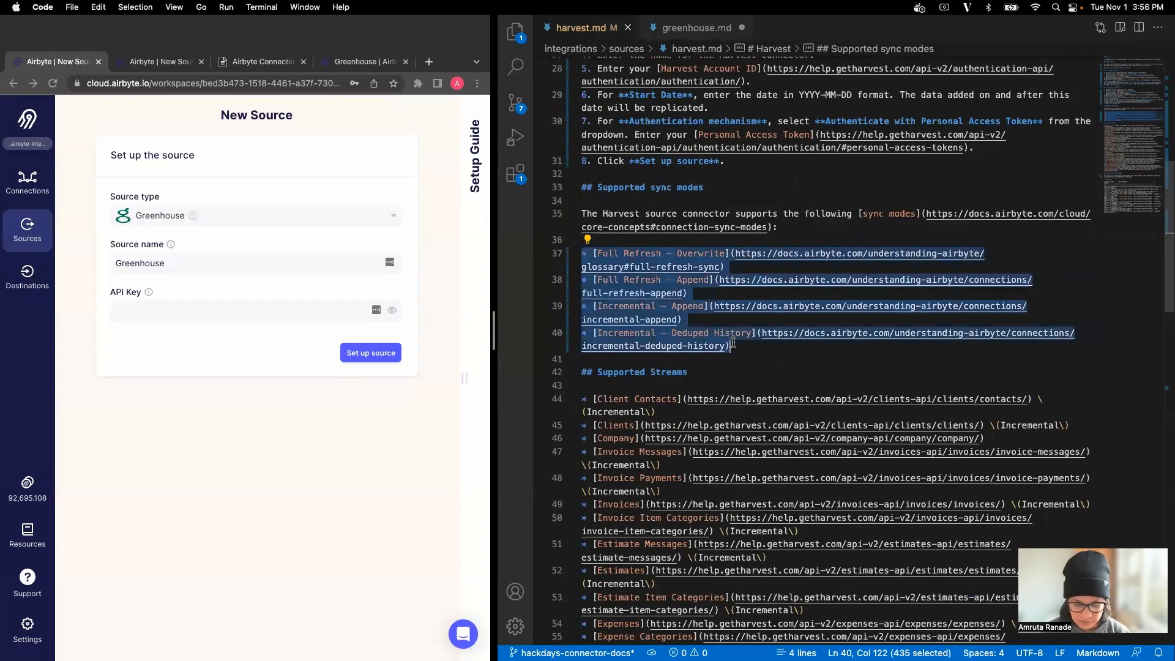
pyautogui.click(686, 30)
pyautogui.click(689, 273)
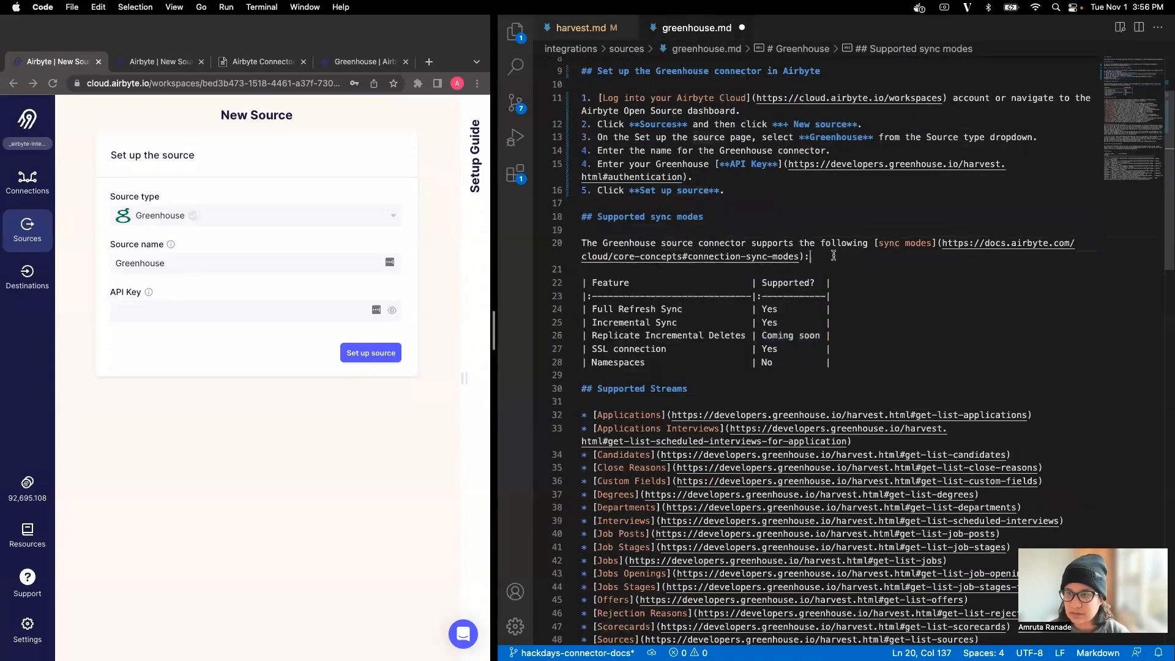
pyautogui.press('Return')
pyautogui.press('Return')
pyautogui.press('super+v')
# Delete the Feature/Supported table and the extra blank line above "Supported Streams", and save greenhouse.md.
pyautogui.click(730, 402)
pyautogui.moveTo(583, 401); pyautogui.dragTo(583, 494)
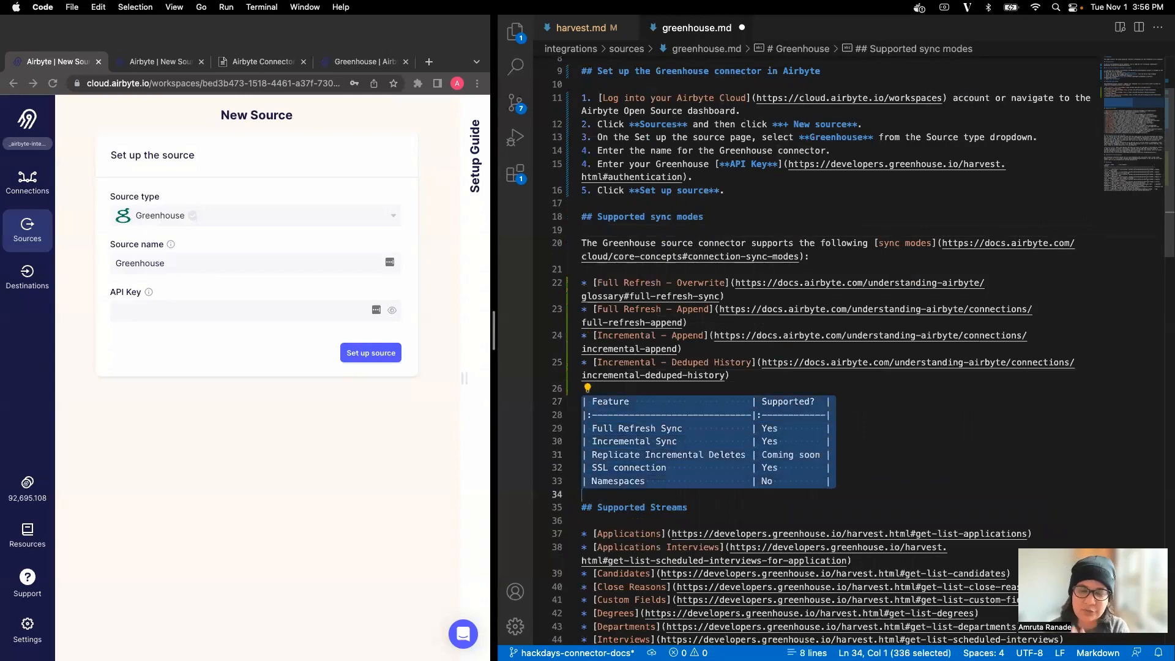
pyautogui.press('BackSpace')
pyautogui.press('BackSpace')
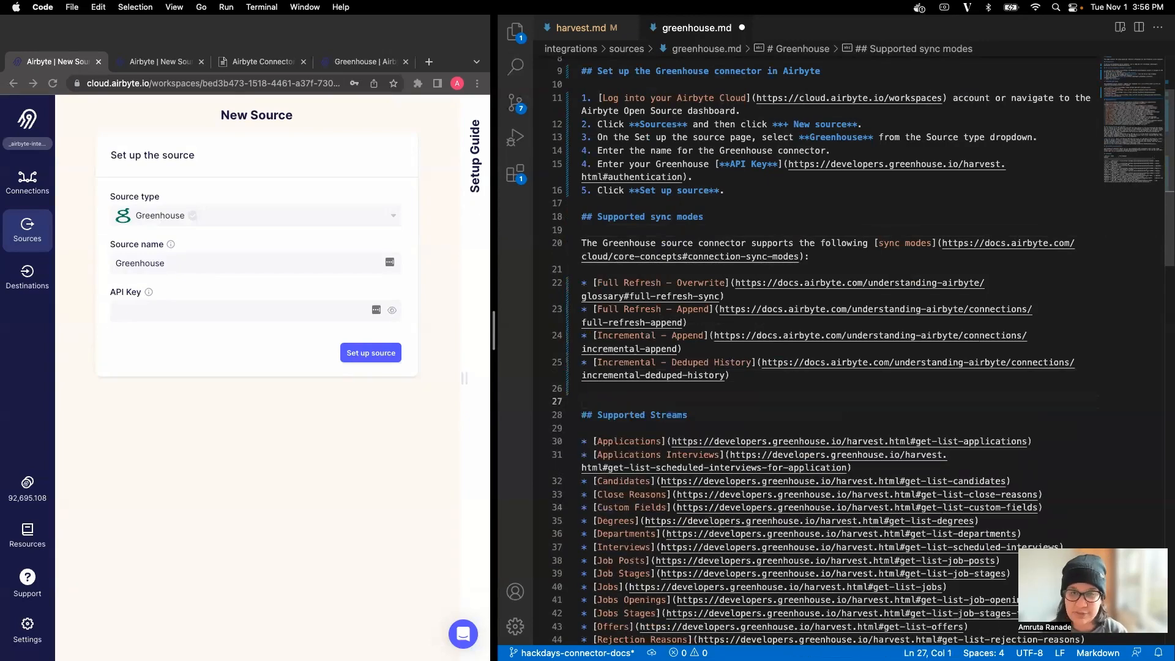
pyautogui.scroll(-5, 761, 404)
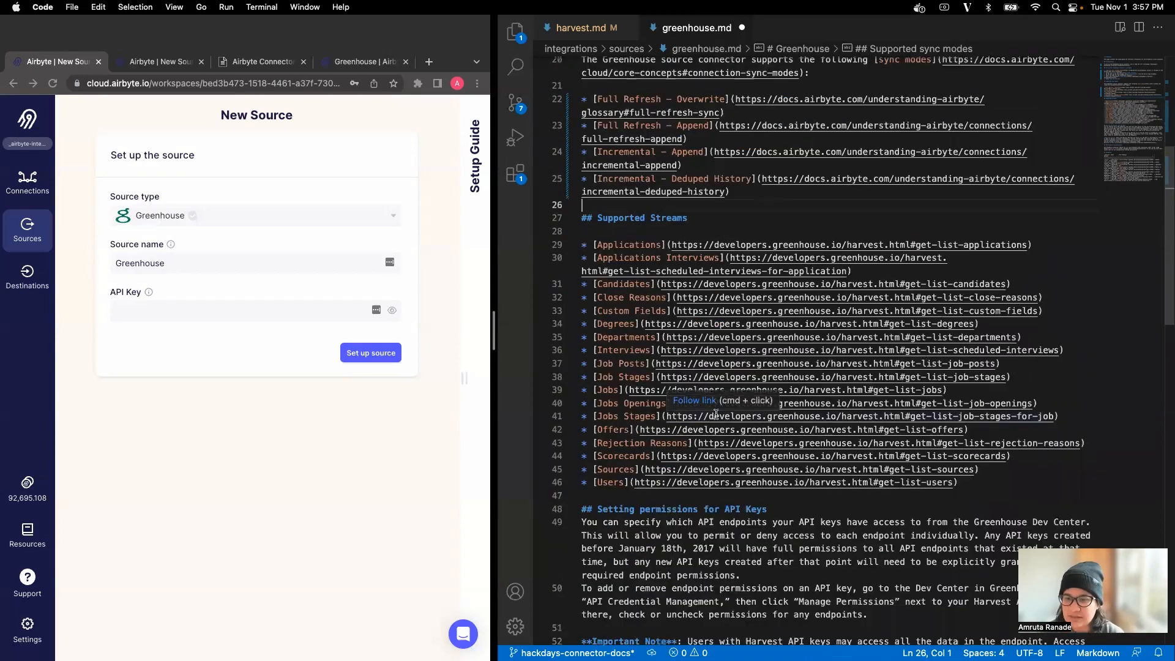
pyautogui.press('super+s')
# Review the remaining sections of greenhouse.md, especially the "Setting permissions for API Keys" text, against the revised setup steps.
pyautogui.scroll(-6, 720, 423)
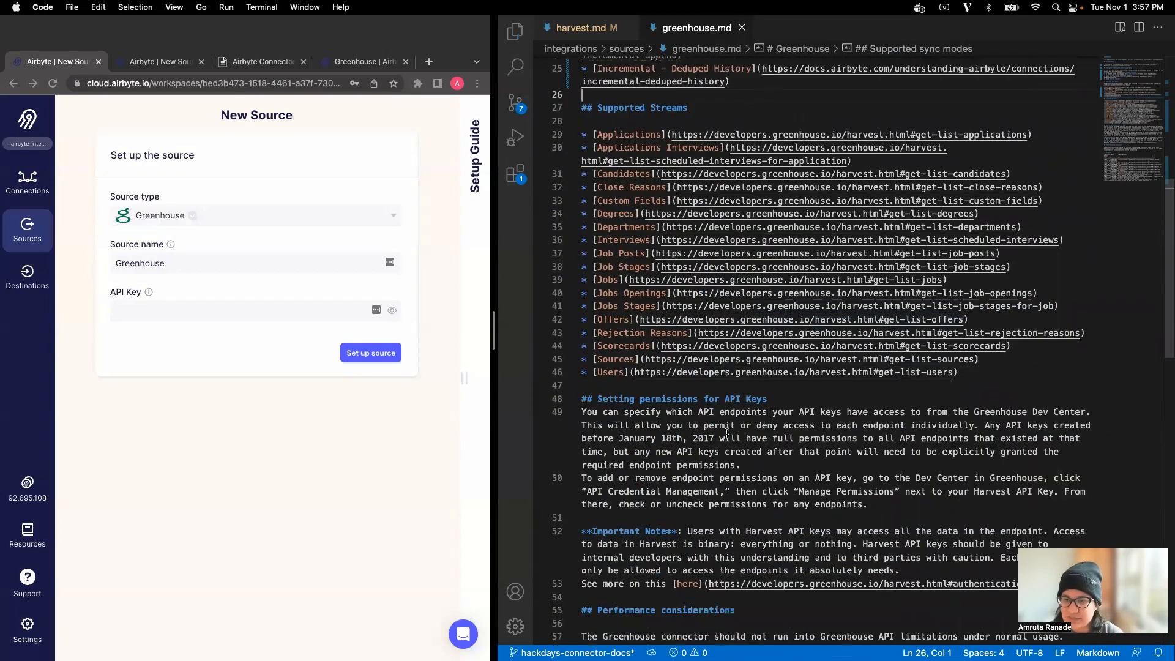
pyautogui.scroll(-3, 727, 435)
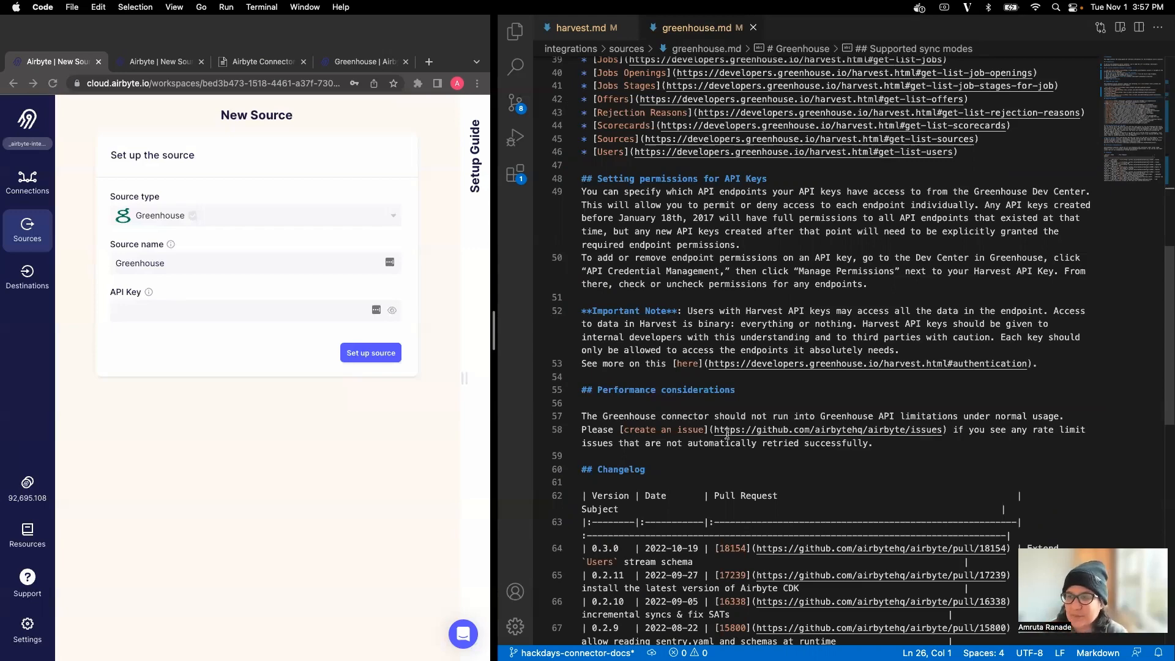
pyautogui.moveTo(863, 258); pyautogui.dragTo(873, 285)
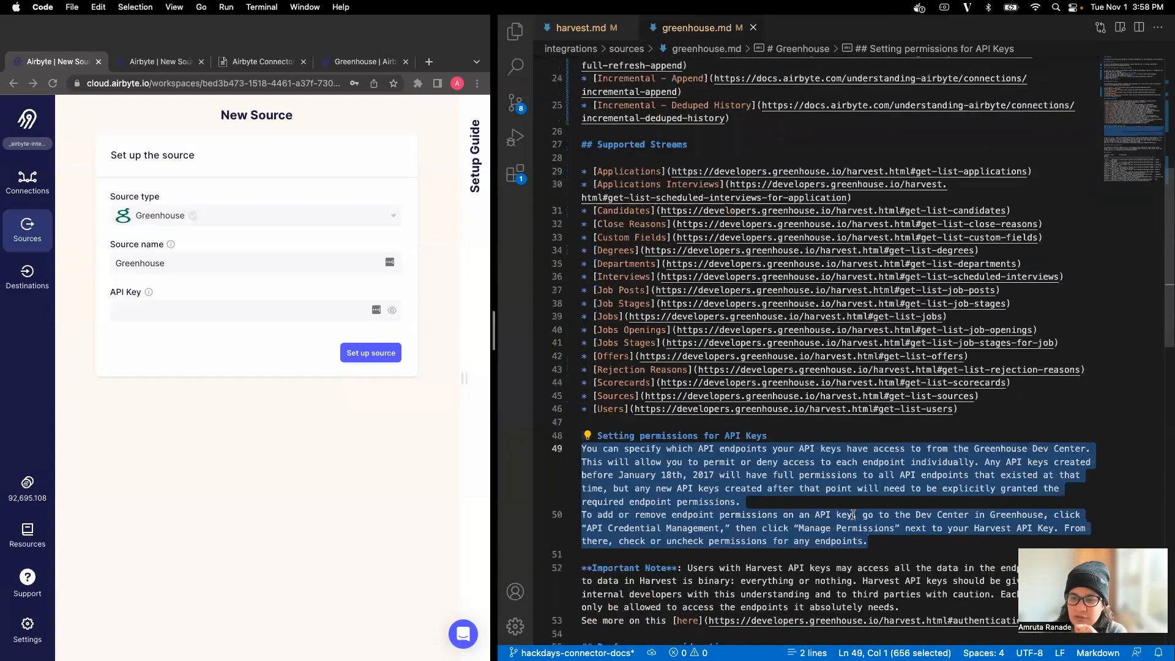
pyautogui.scroll(-4, 720, 459)
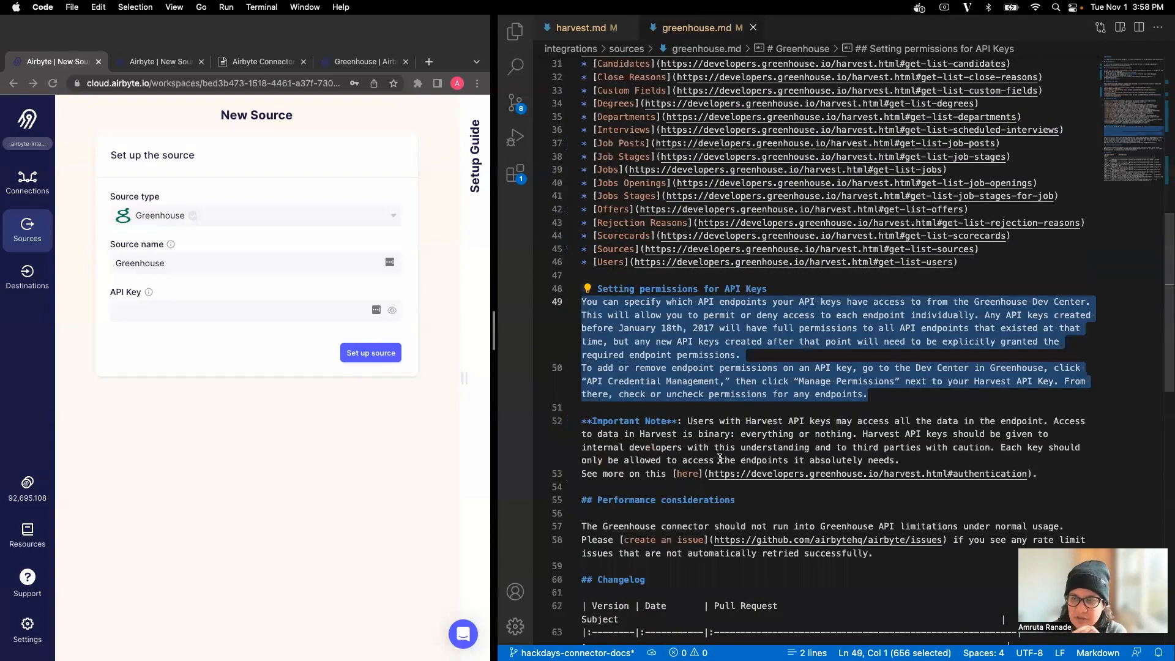
pyautogui.scroll(10, 720, 458)
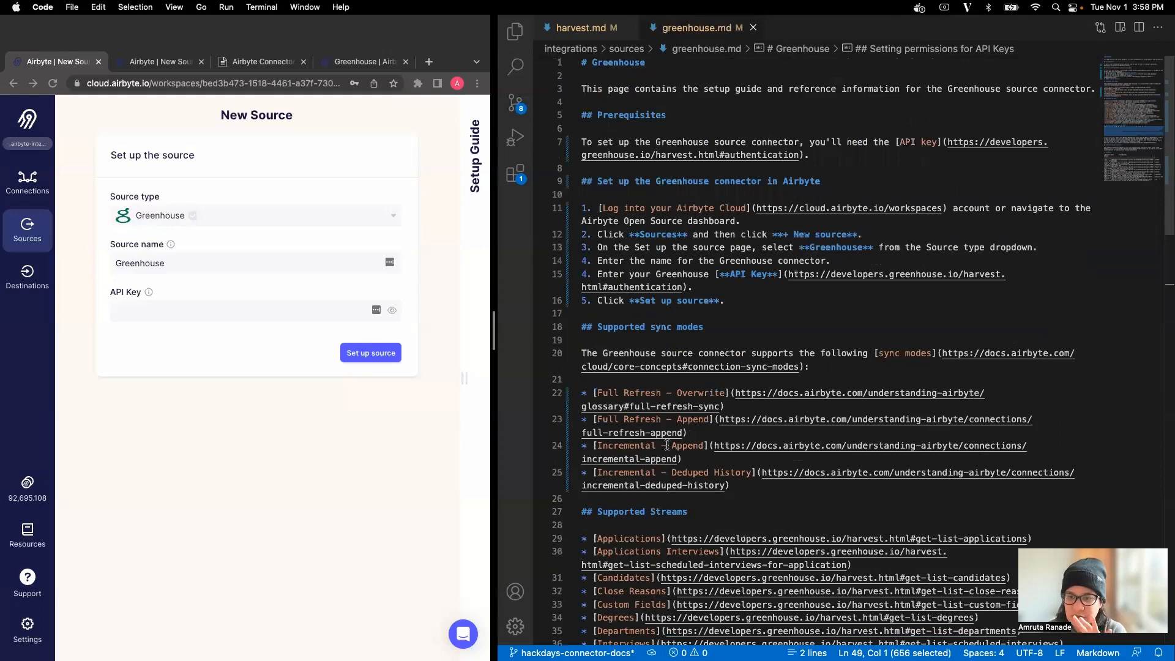
pyautogui.scroll(-9, 717, 475)
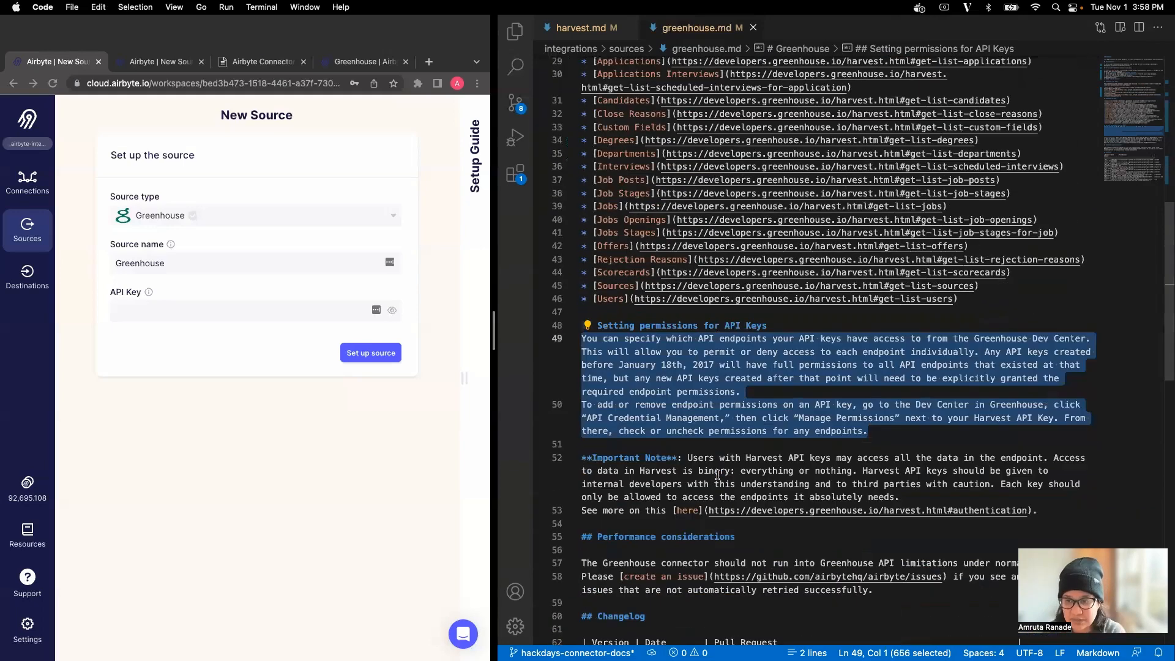
# Compare the "Setting permissions for API Keys" section and its Important Note in greenhouse.md with the API key setup steps.
pyautogui.click(664, 392)
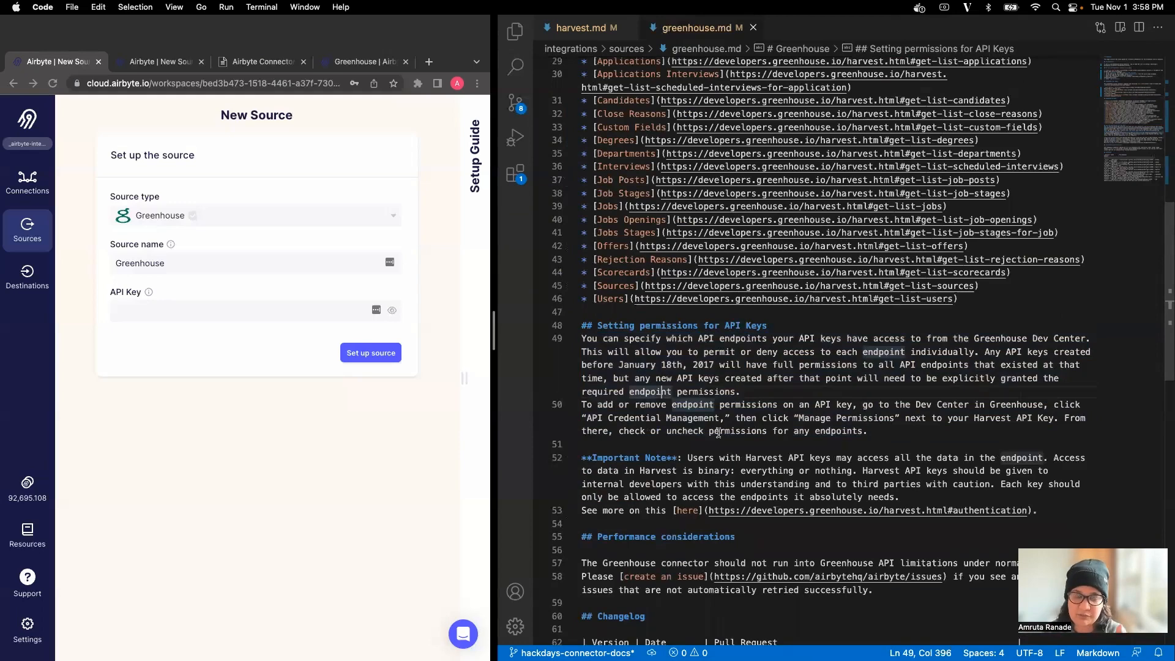
pyautogui.scroll(8, 718, 433)
pyautogui.scroll(3, 718, 433)
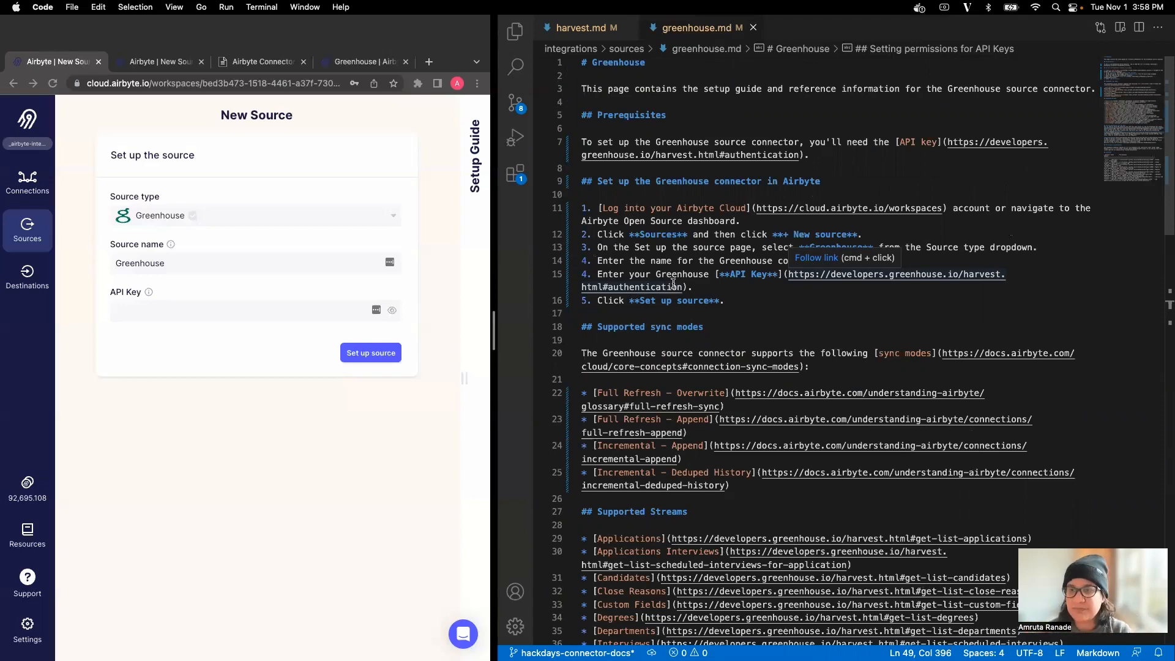
pyautogui.scroll(-10, 673, 283)
pyautogui.moveTo(1060, 401); pyautogui.dragTo(581, 215)
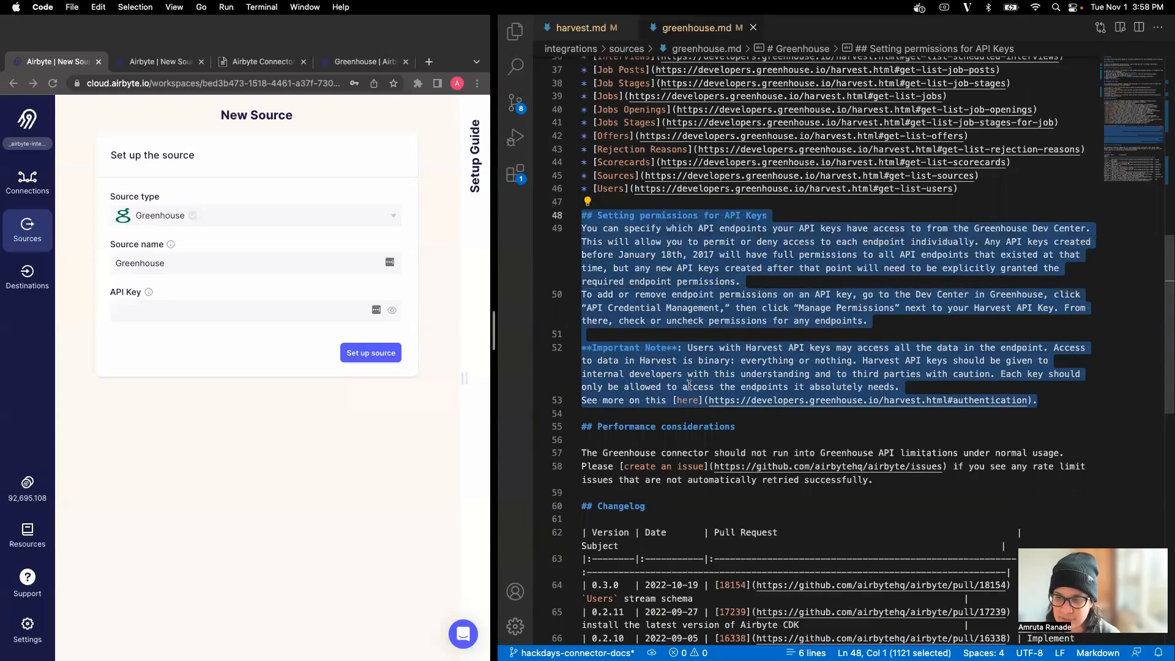
pyautogui.scroll(10, 689, 385)
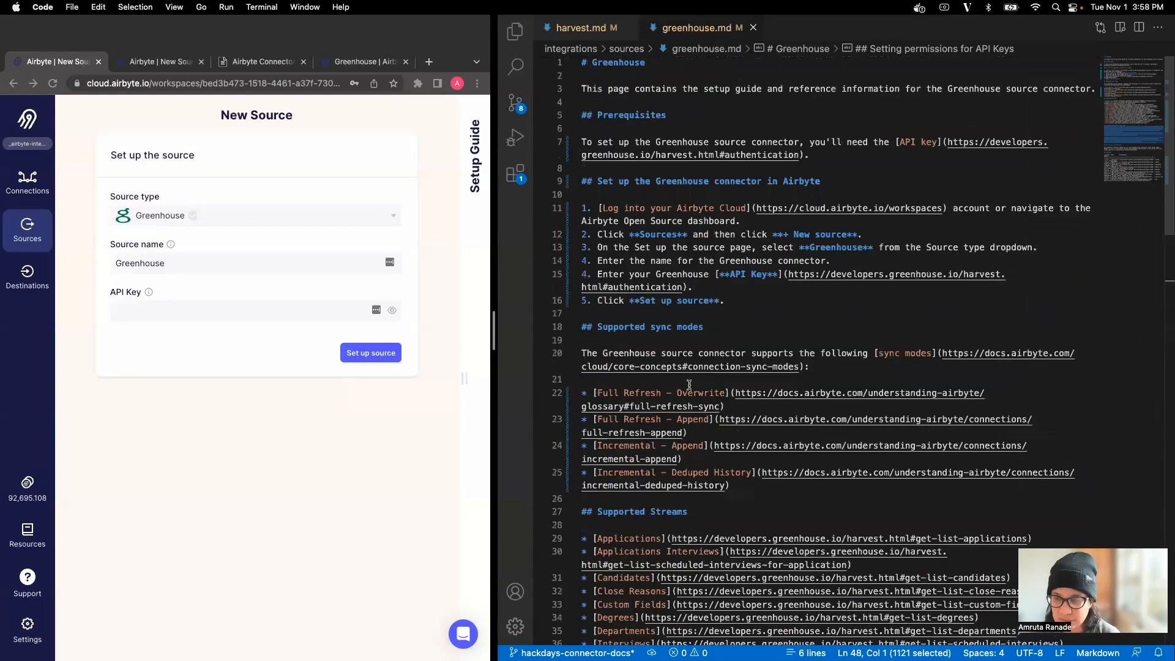
pyautogui.scroll(-5, 689, 384)
pyautogui.scroll(-2, 689, 384)
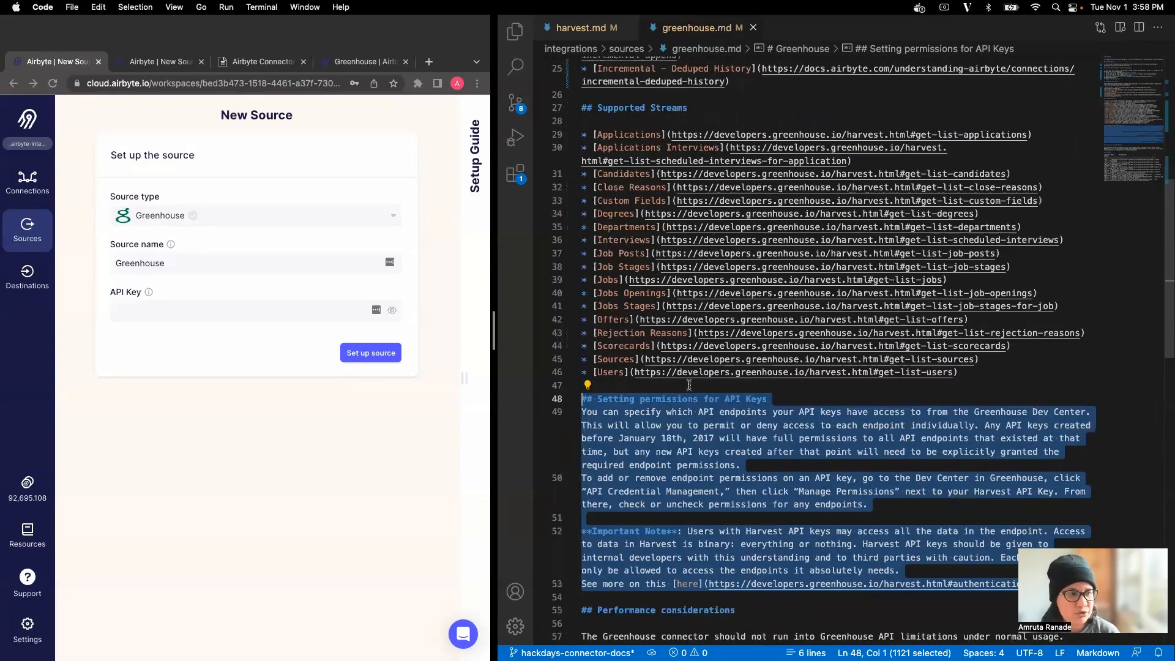
pyautogui.scroll(-3, 689, 385)
pyautogui.click(736, 303)
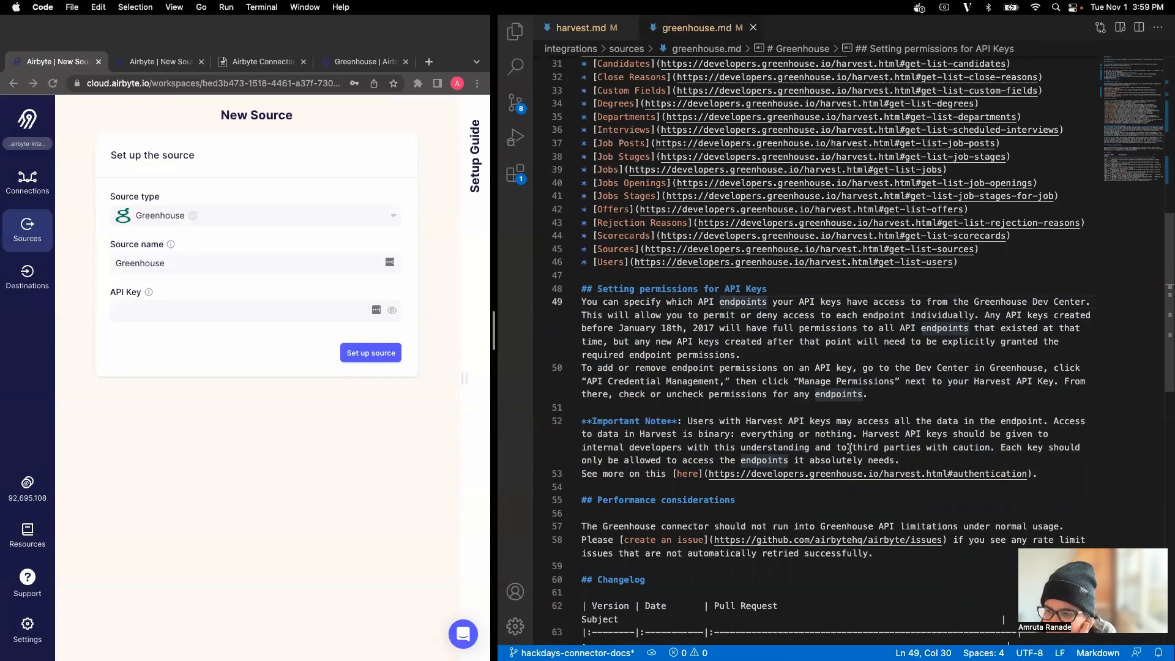
pyautogui.scroll(-3, 850, 449)
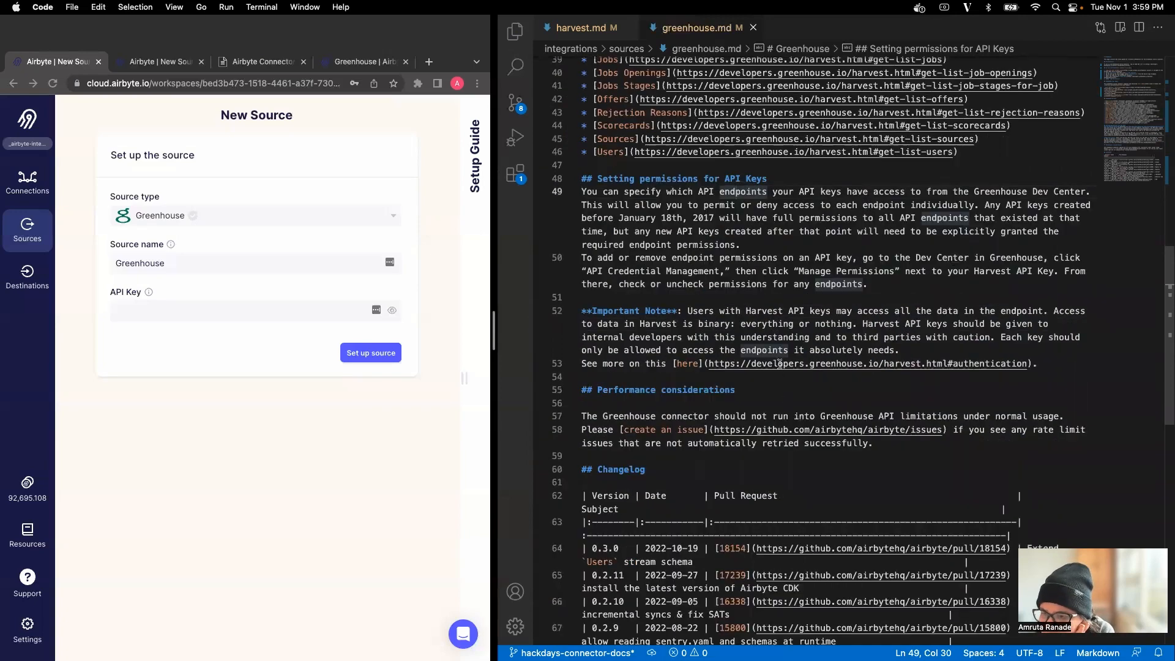
# Open the authentication page linked below the Important Note and check its API key wording against the prerequisites in greenhouse.md.
pyautogui.keyDown('super'); pyautogui.click(738, 364); pyautogui.keyUp('super')
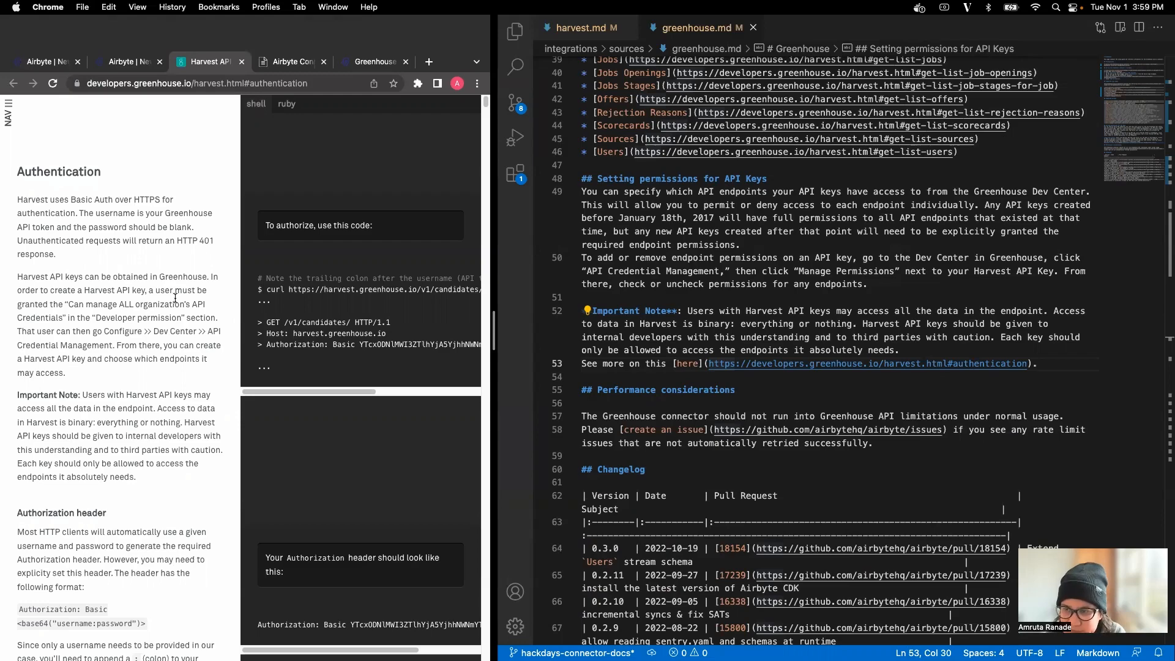
pyautogui.scroll(9, 637, 302)
pyautogui.scroll(2, 637, 302)
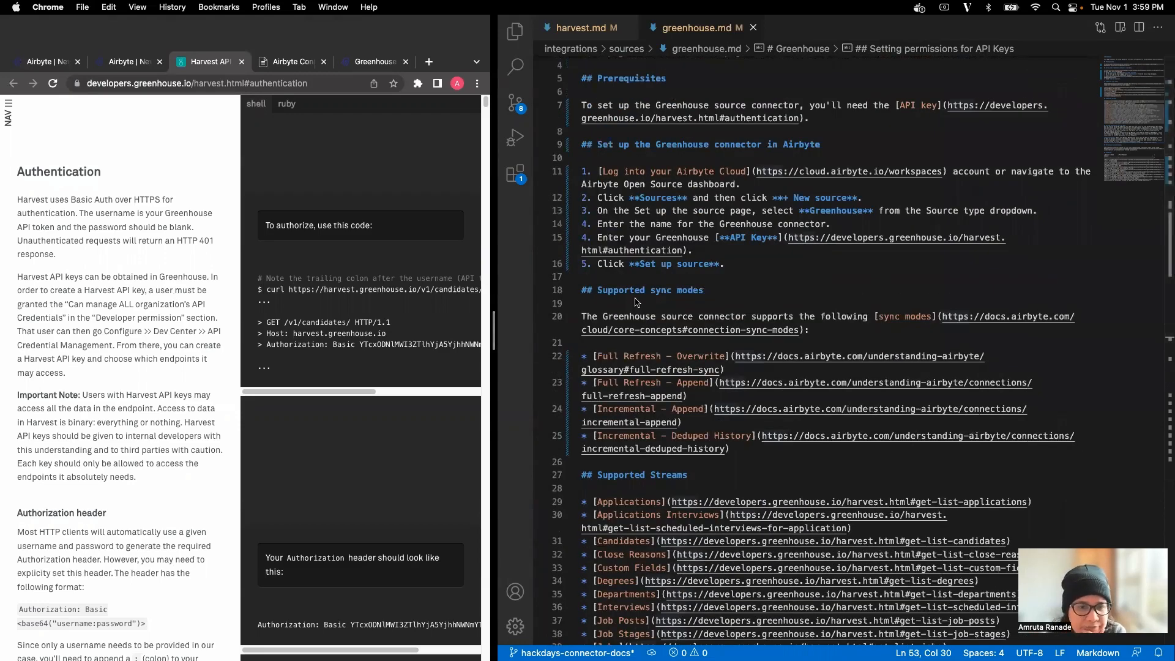
pyautogui.scroll(1, 772, 306)
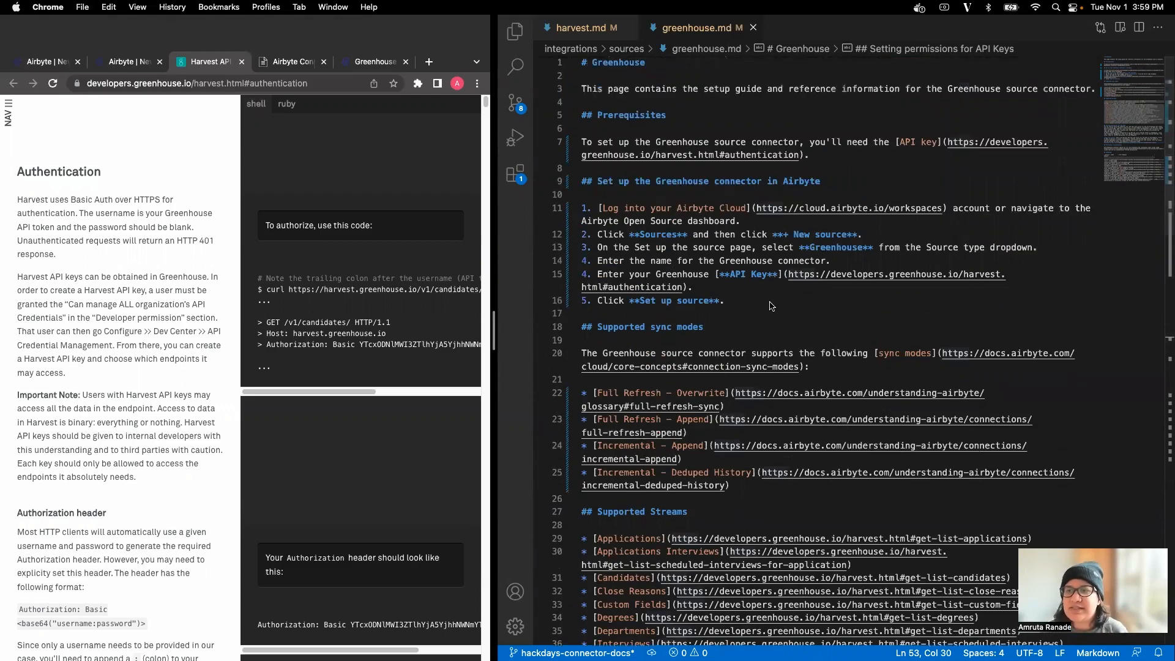
pyautogui.click(942, 171)
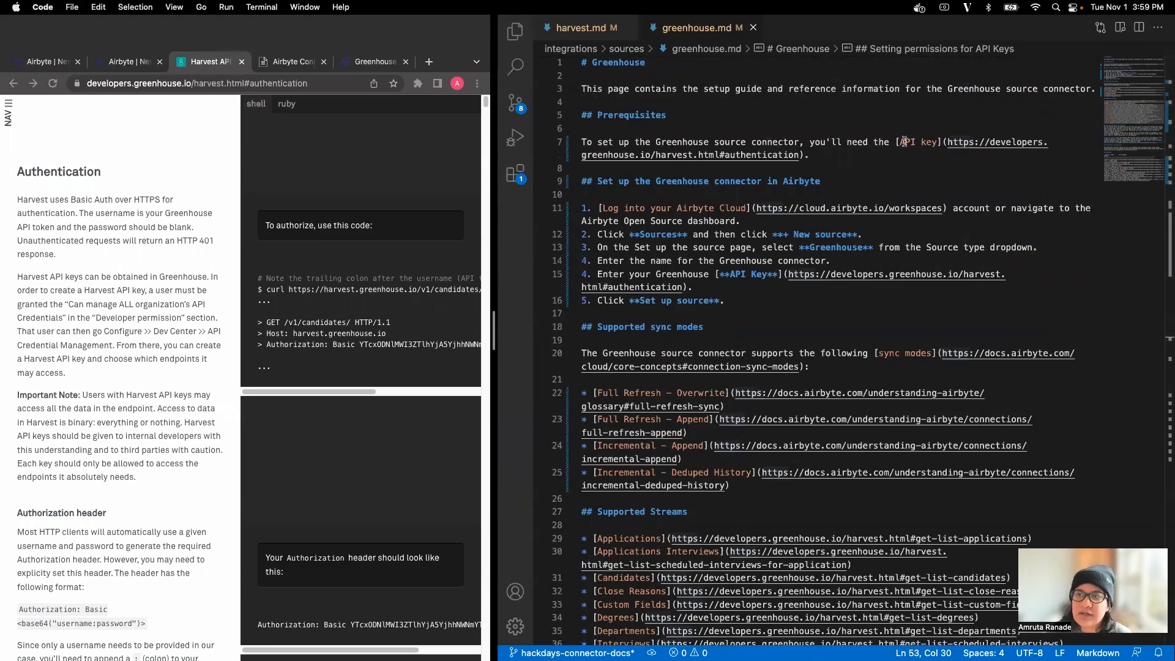
pyautogui.click(908, 165)
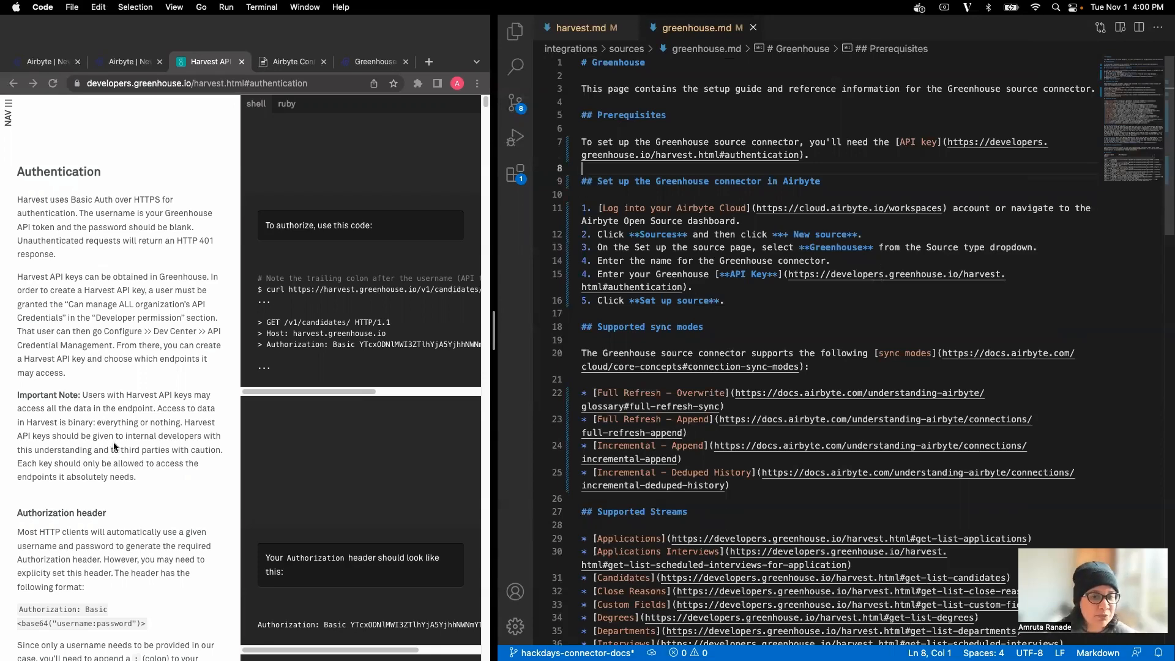
pyautogui.click(307, 380)
pyautogui.moveTo(128, 397); pyautogui.dragTo(191, 396)
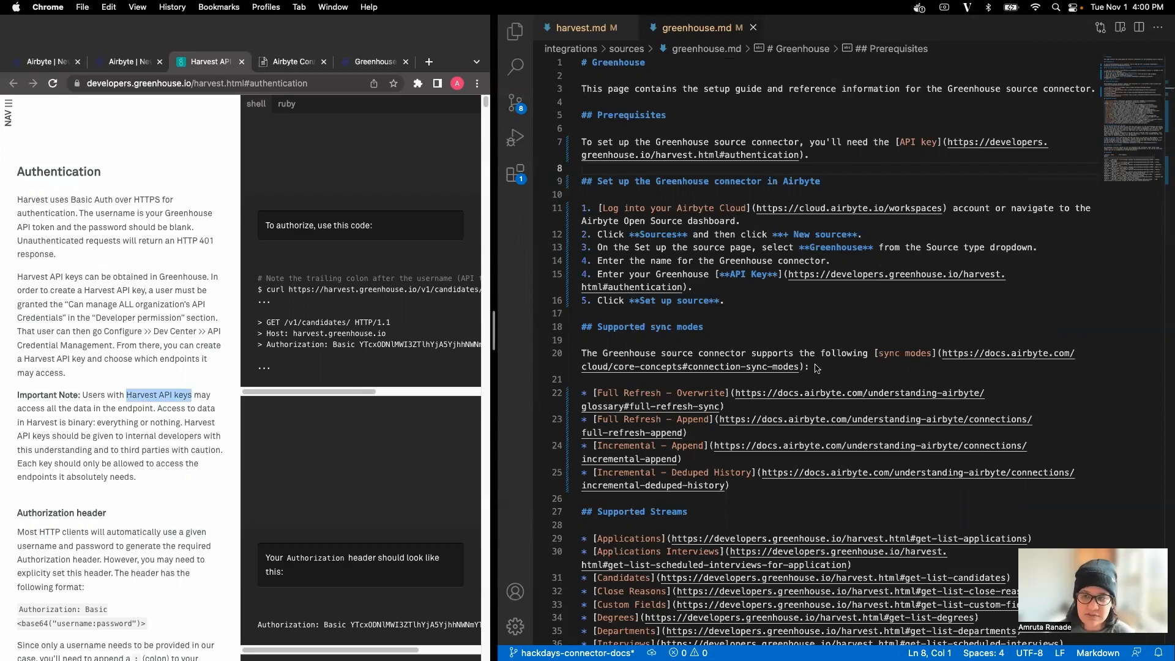
# Change the link text in the Prerequisites sentence of greenhouse.md to "Harvest API key".
pyautogui.click(728, 287)
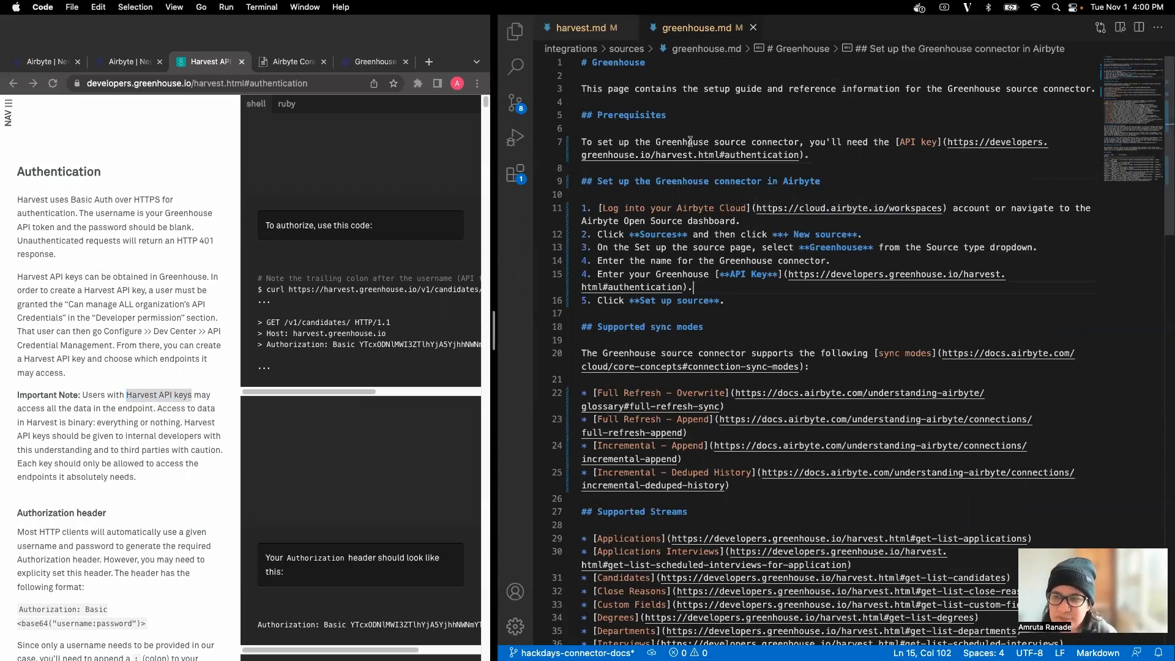
pyautogui.click(900, 143)
pyautogui.write('Ha')
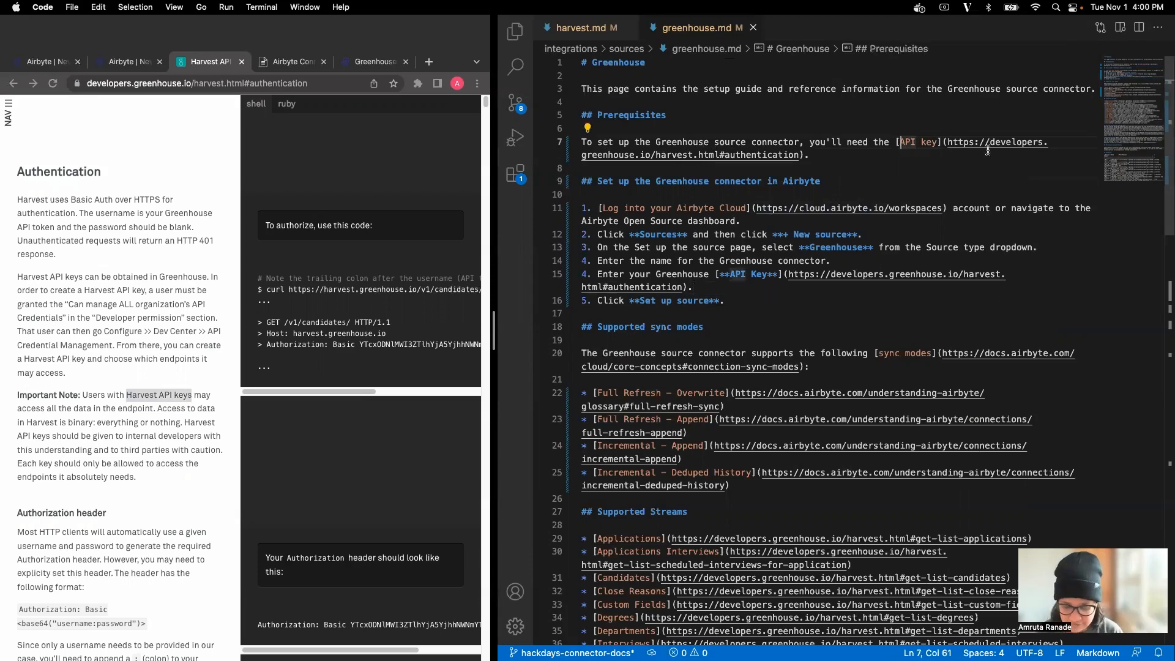
pyautogui.write('rvet')
pyautogui.press('BackSpace')
pyautogui.write('st')
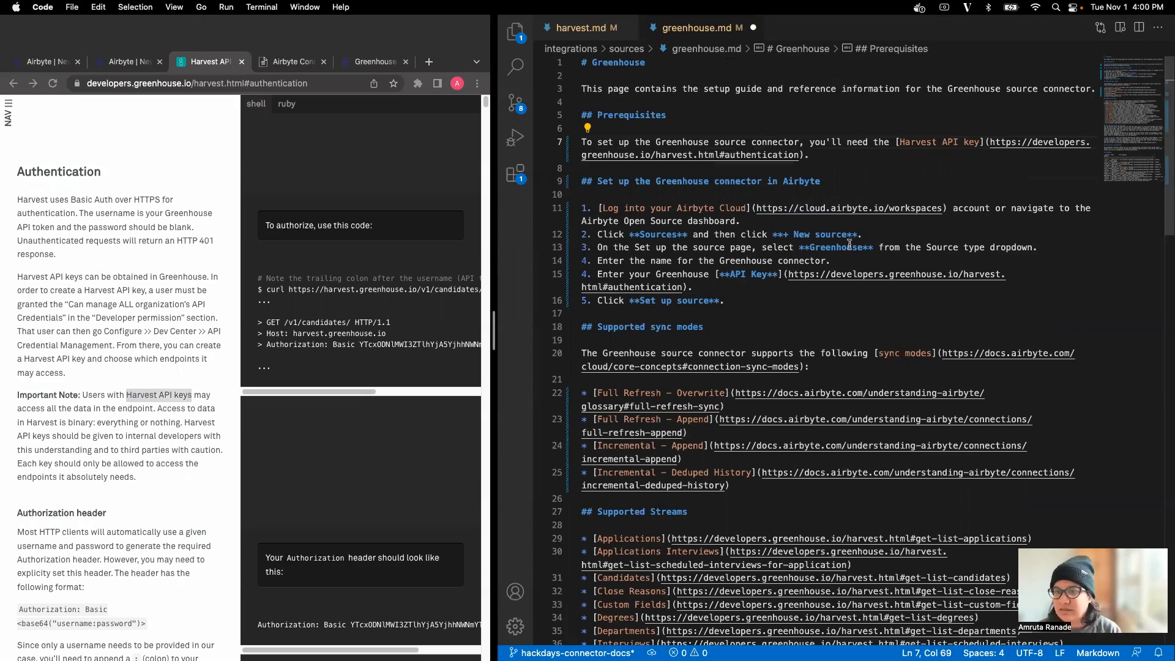
# Reword the API key setup step by removing "Greenhouse" and changing the bold link text to "Harvest API Key".
pyautogui.click(729, 274)
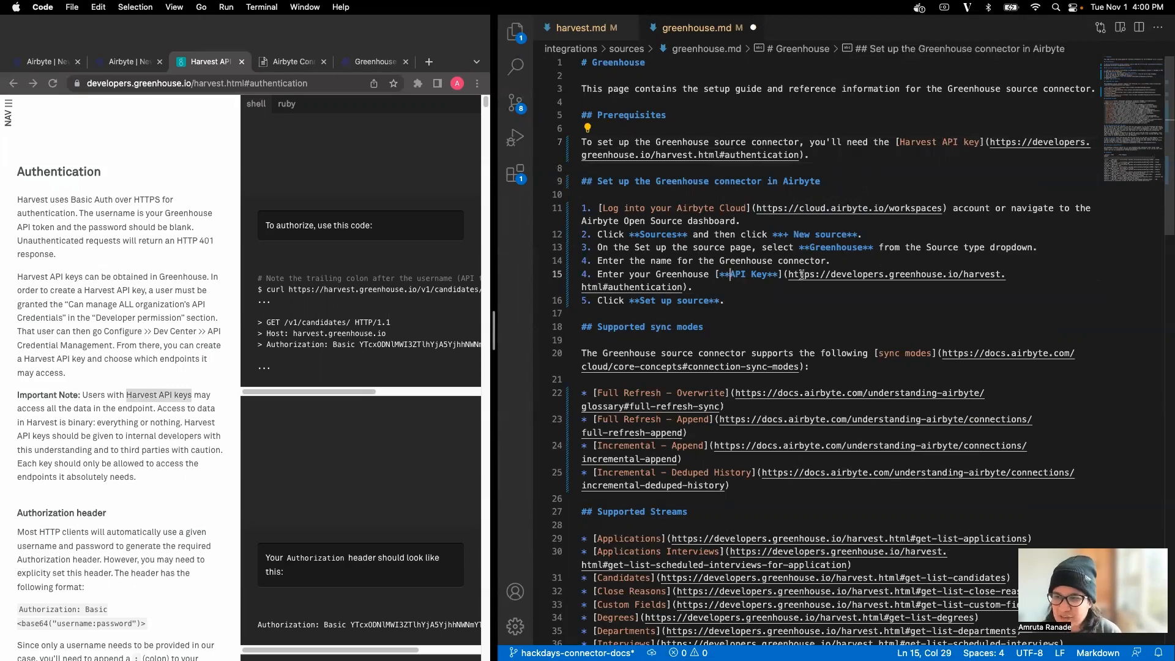
pyautogui.hotkey('alt', 'Left')
pyautogui.hotkey('alt', 'BackSpace')
pyautogui.hotkey('alt', 'Right')
pyautogui.write('harvest')
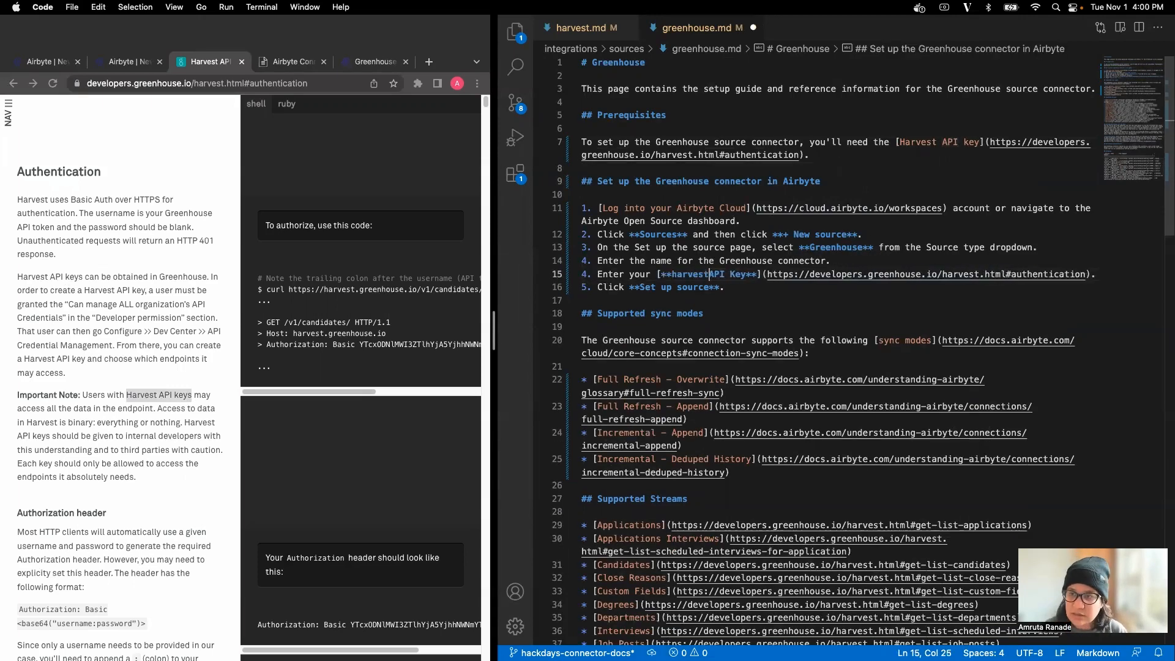
pyautogui.press('Left')
pyautogui.press('Left')
pyautogui.press('Left')
pyautogui.press('Left')
pyautogui.press('BackSpace')
pyautogui.write('H')
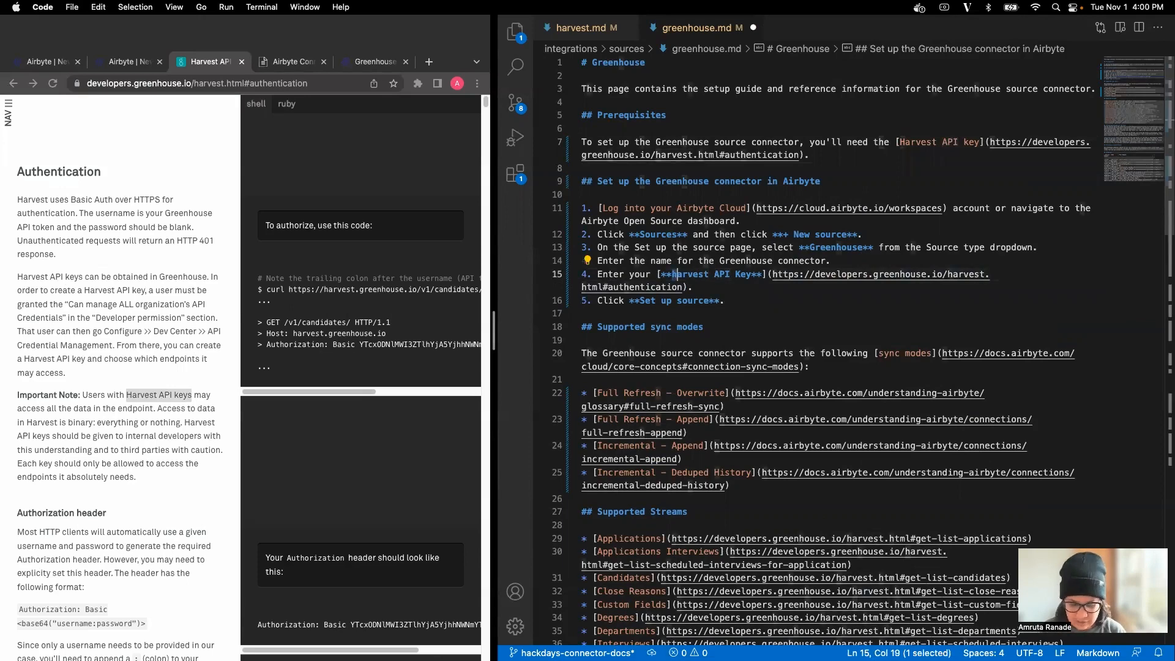
# Extend the Harvest API Key setup step after its link with "that you obtained from Greenhouse".
pyautogui.press('Down')
pyautogui.press('End')
pyautogui.press('BackSpace')
pyautogui.write('that you ')
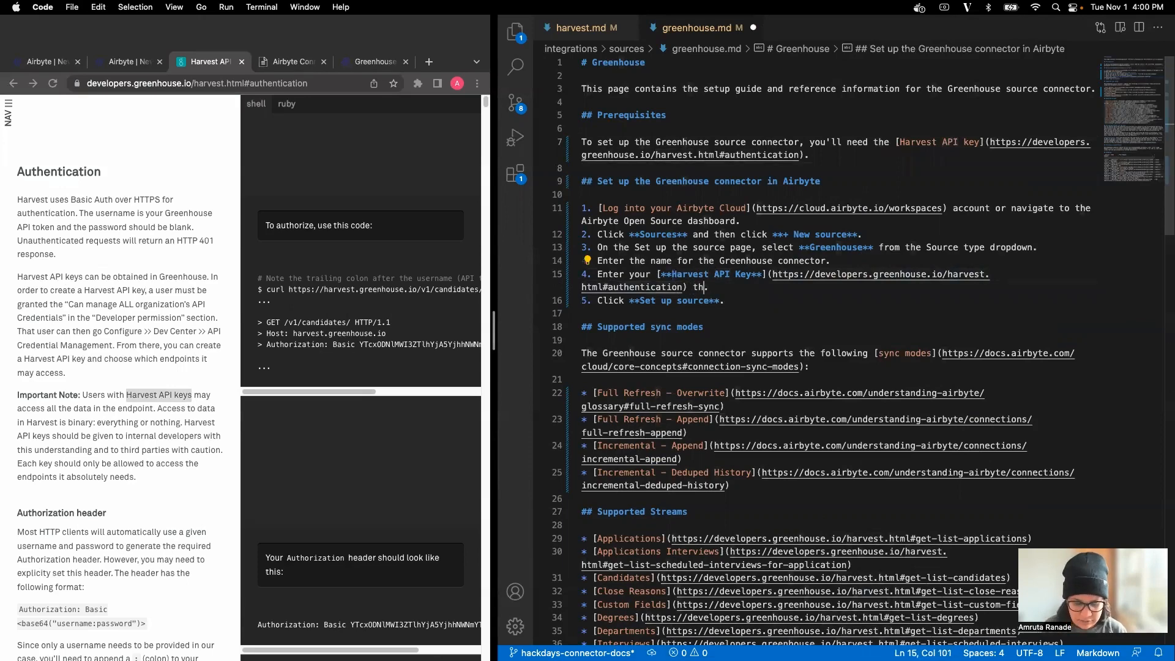
pyautogui.write('obtained from ')
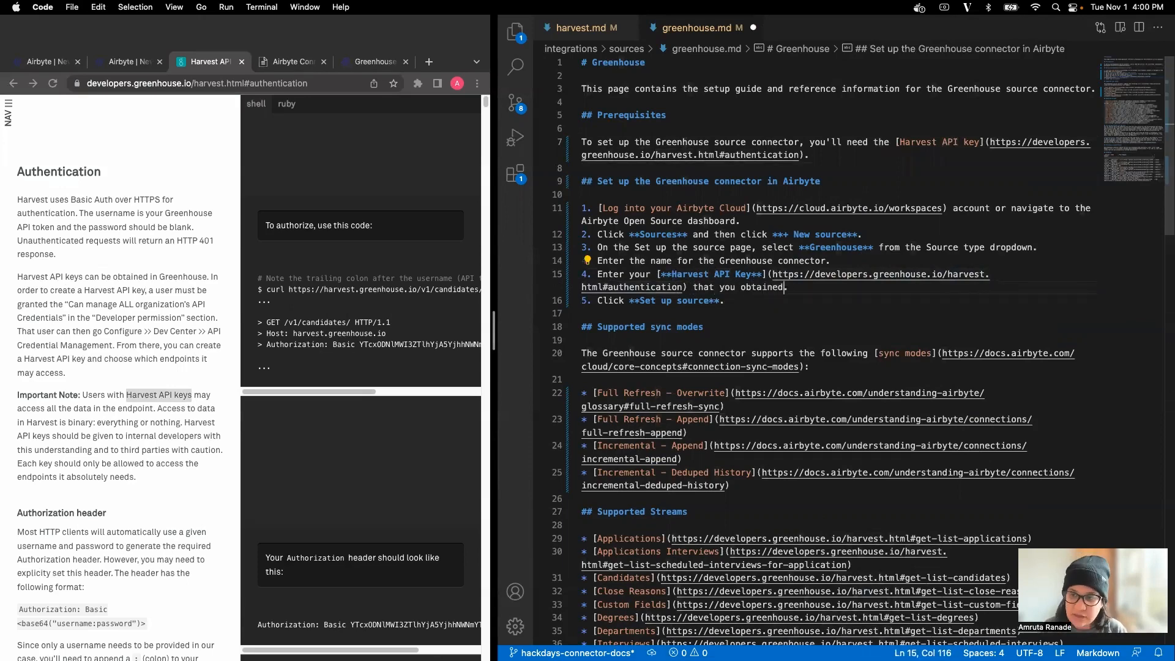
pyautogui.write('G')
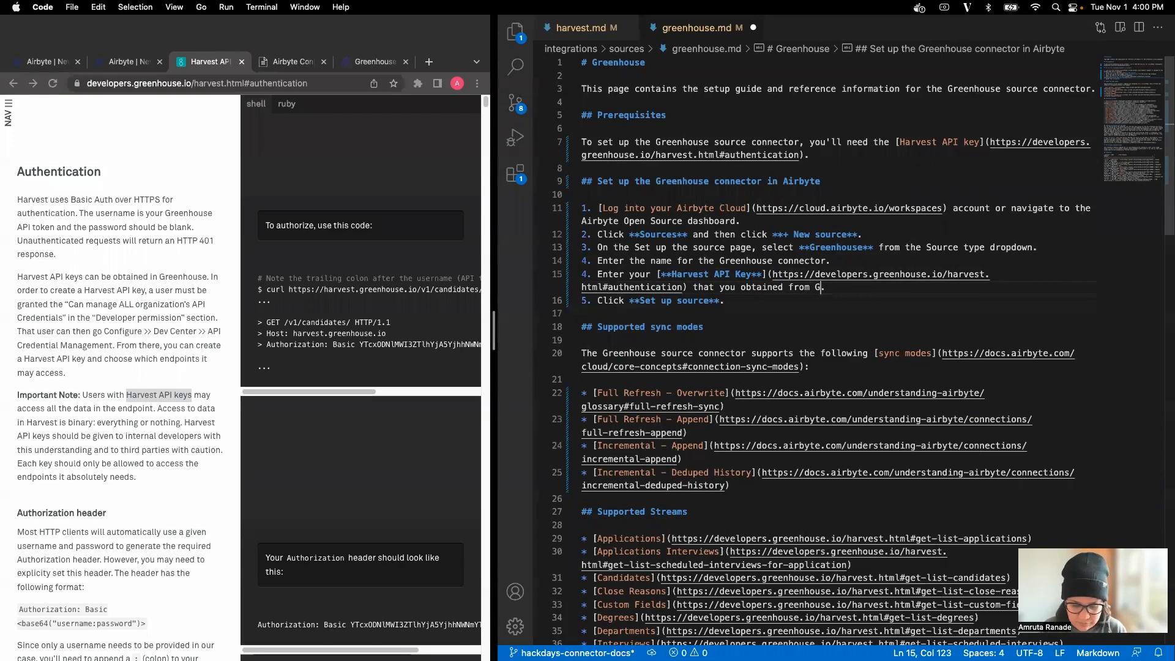
pyautogui.write('reenhouse')
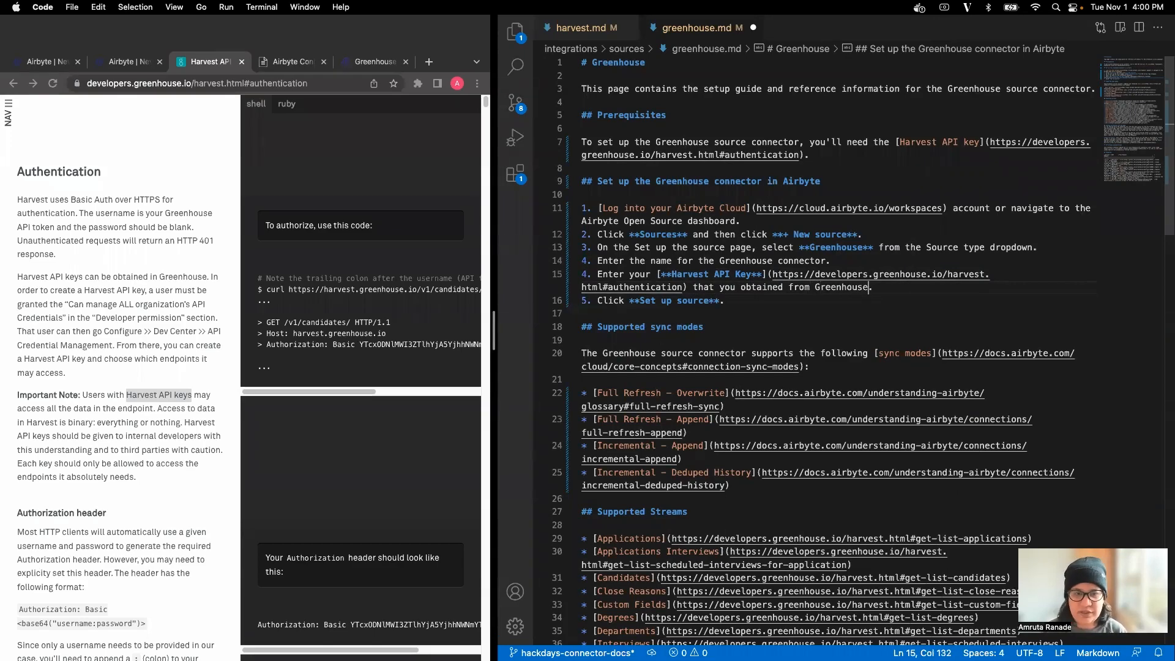
# Compare the key creation and Important Note text on the Greenhouse authentication page with the API key permissions section in greenhouse.md.
pyautogui.click(290, 251)
pyautogui.moveTo(17, 277); pyautogui.dragTo(208, 272)
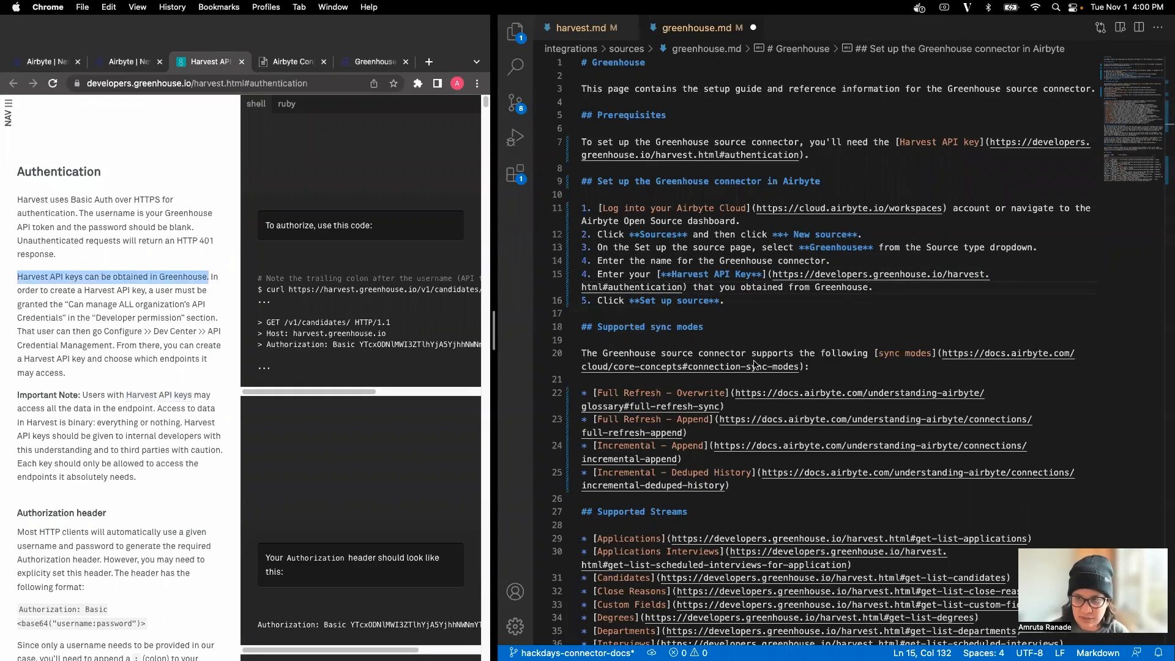
pyautogui.scroll(-3, 736, 426)
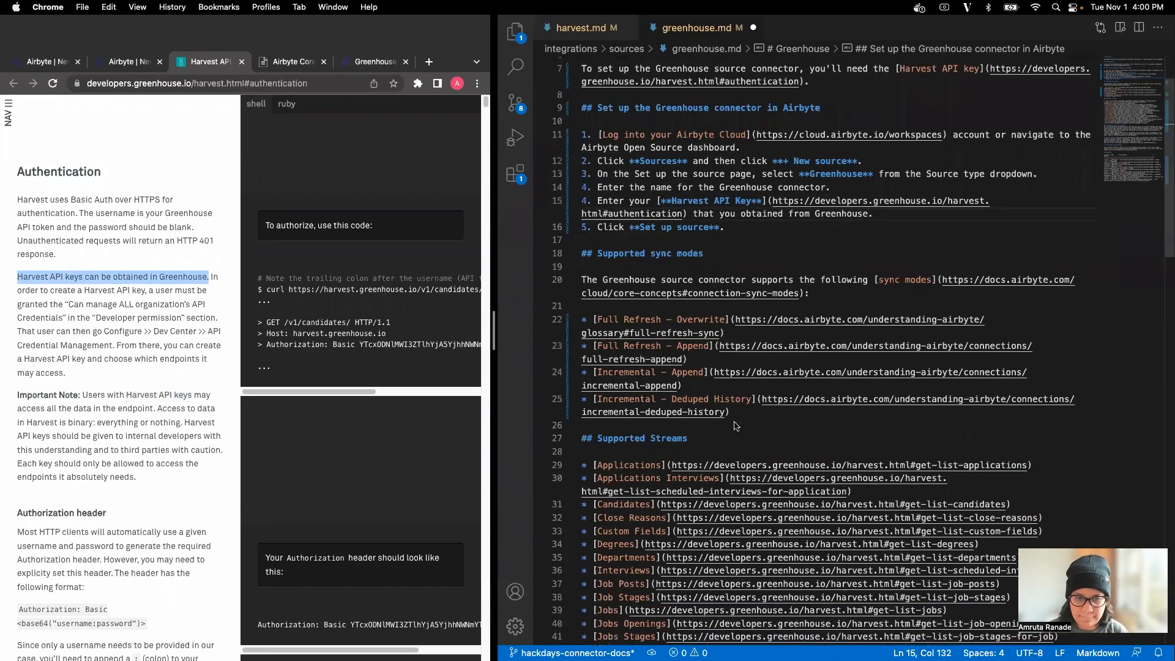
pyautogui.scroll(-15, 736, 426)
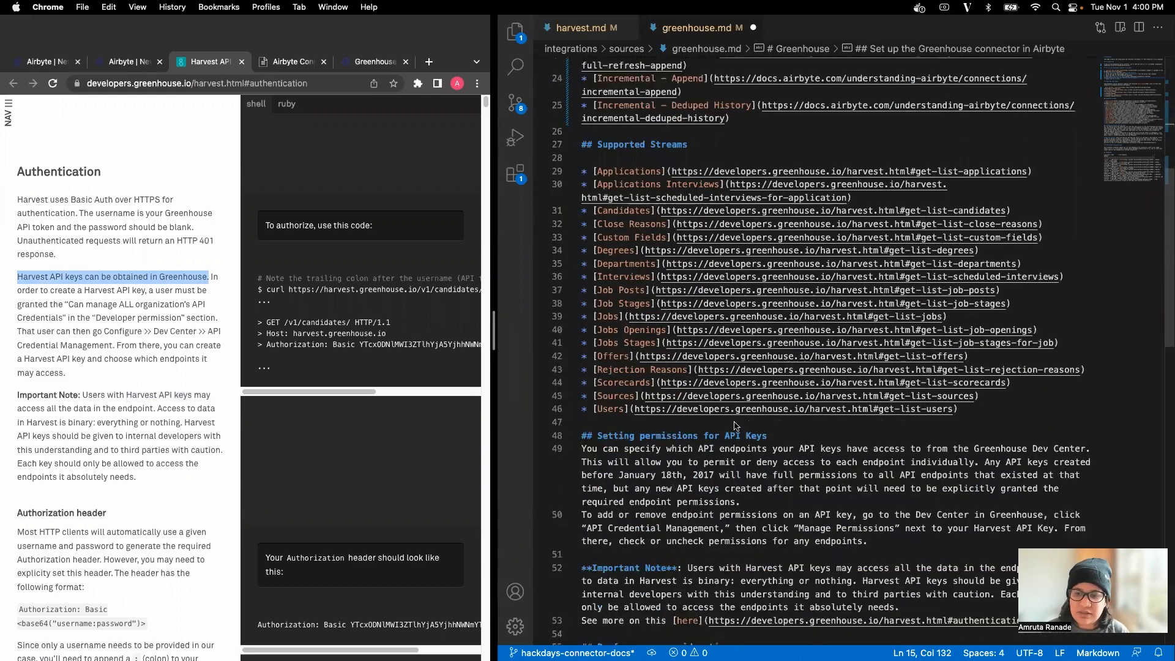
pyautogui.scroll(-9, 735, 425)
pyautogui.click(730, 273)
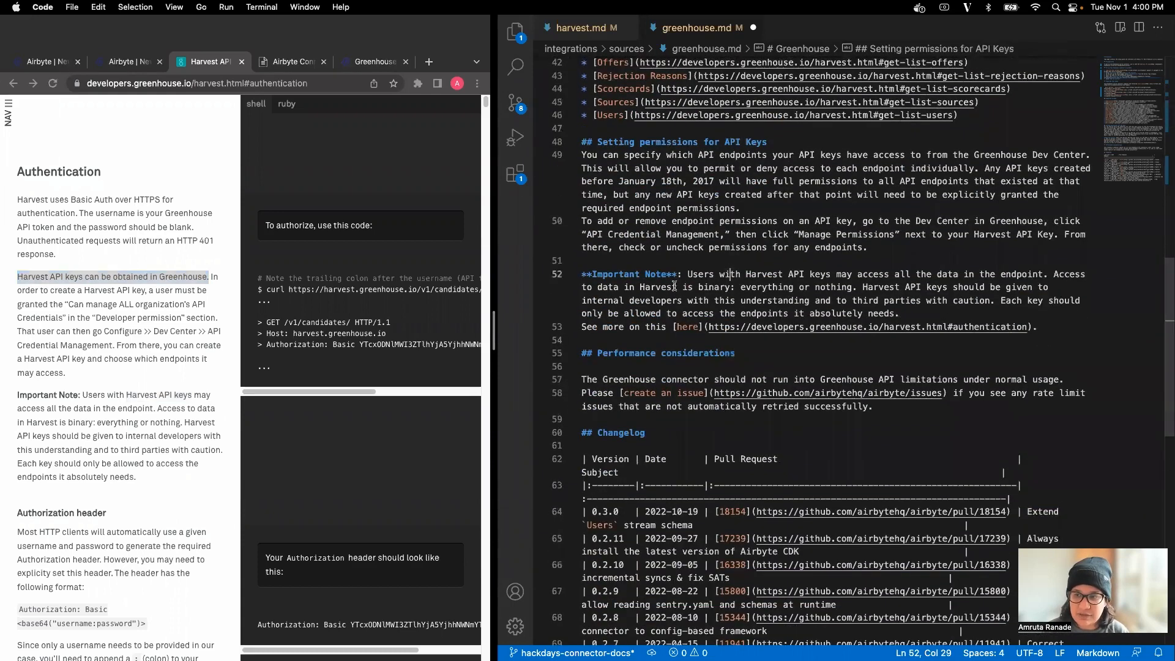
pyautogui.click(81, 395)
pyautogui.moveTo(82, 395); pyautogui.dragTo(149, 472)
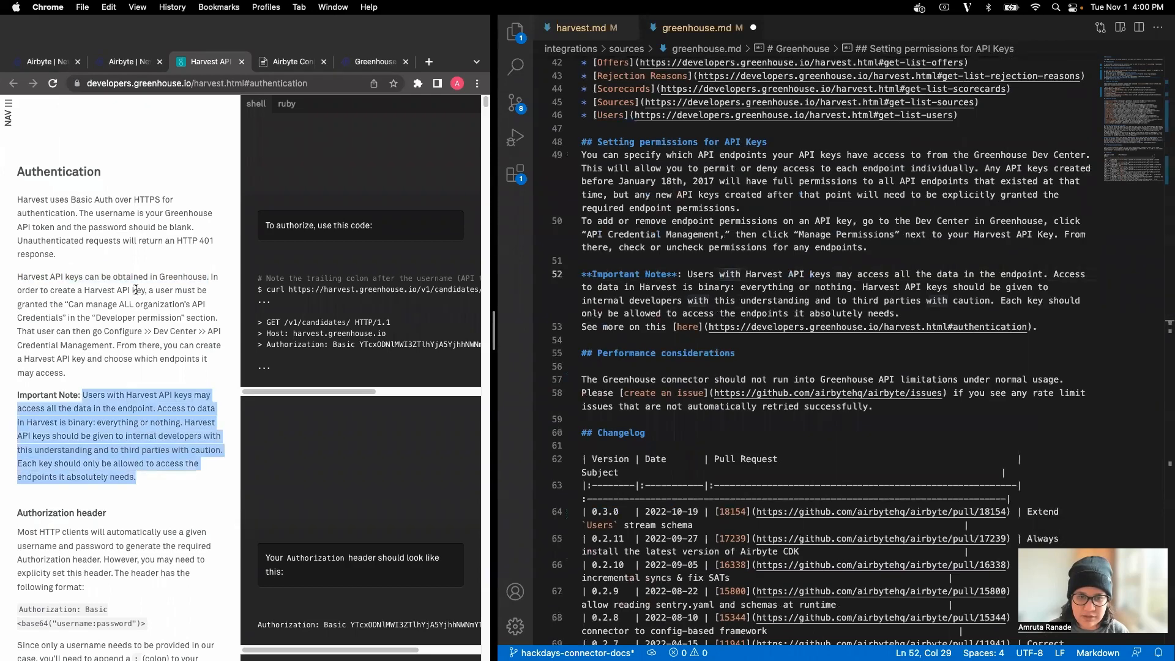
pyautogui.click(86, 315)
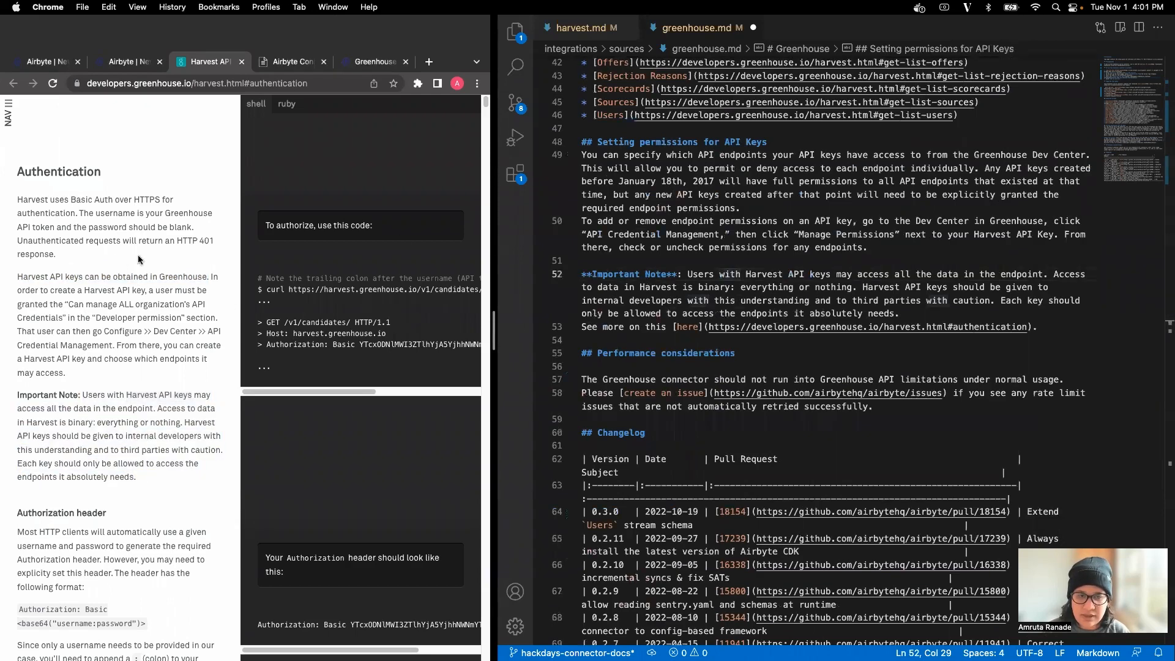
pyautogui.click(779, 347)
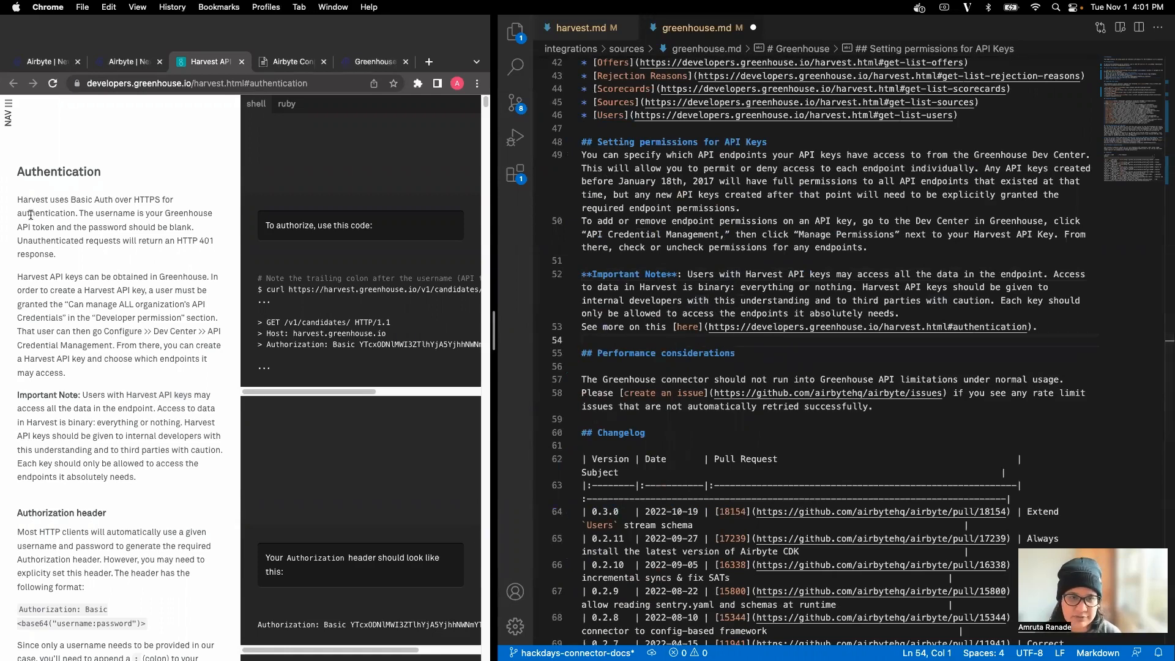
pyautogui.moveTo(31, 213); pyautogui.dragTo(136, 477)
pyautogui.click(674, 326)
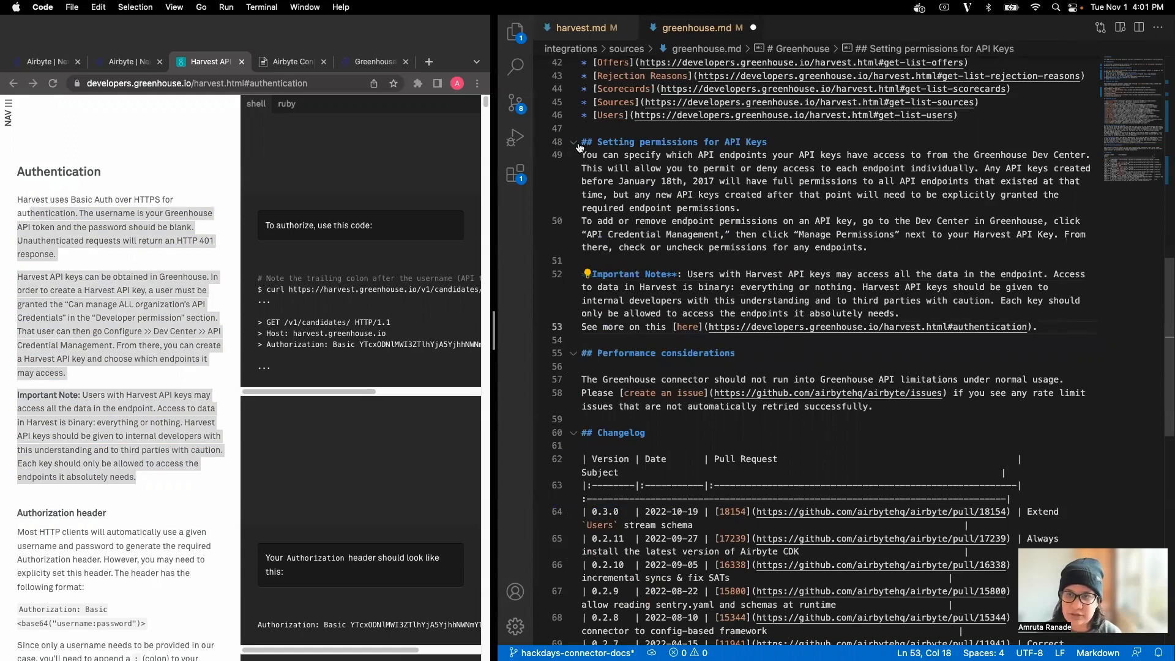
# Re-read the sentence on specifying API endpoint access in the permissions section, and switch to harvest.md for comparison.
pyautogui.scroll(5, 692, 367)
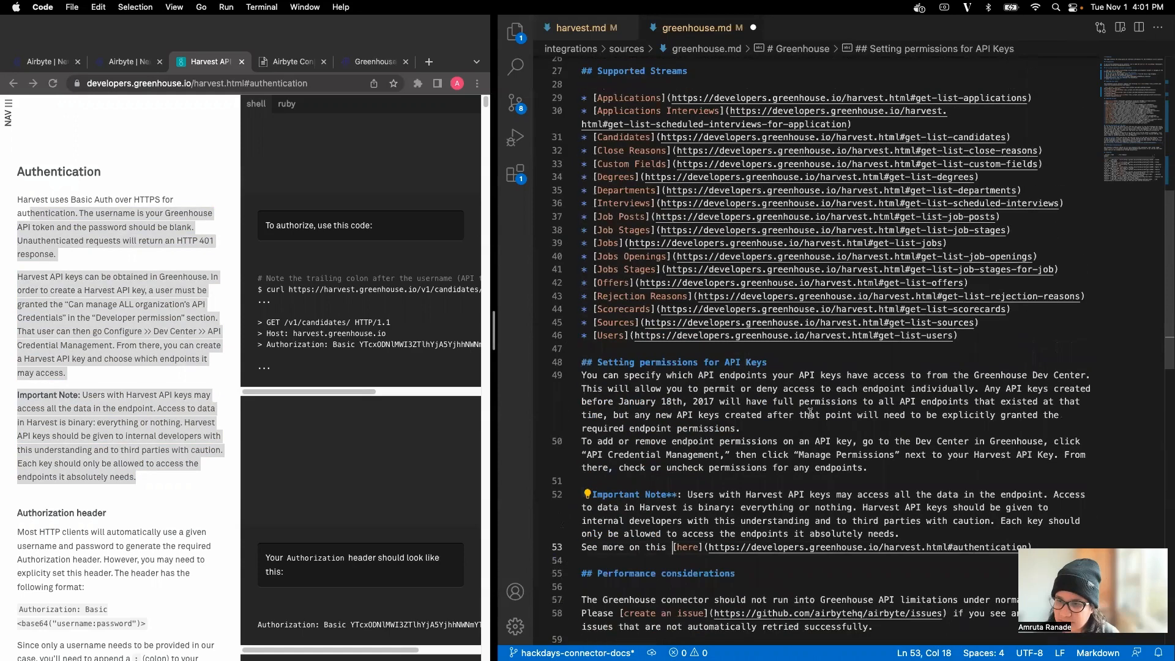
pyautogui.scroll(-2, 893, 418)
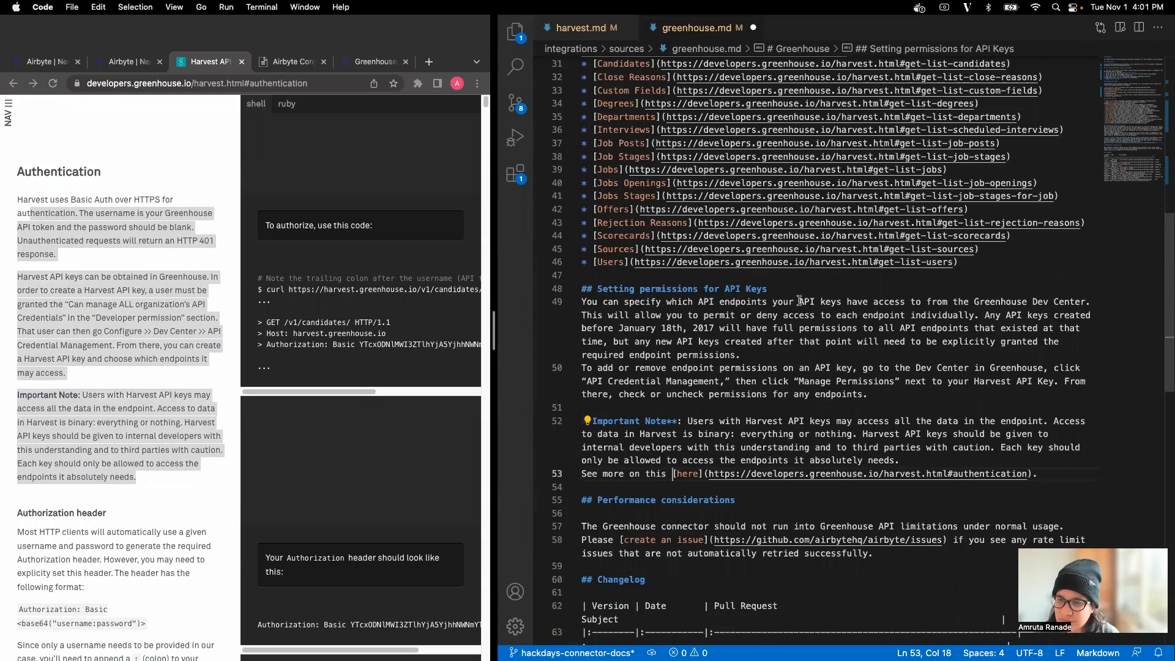
pyautogui.moveTo(624, 302); pyautogui.dragTo(1092, 302)
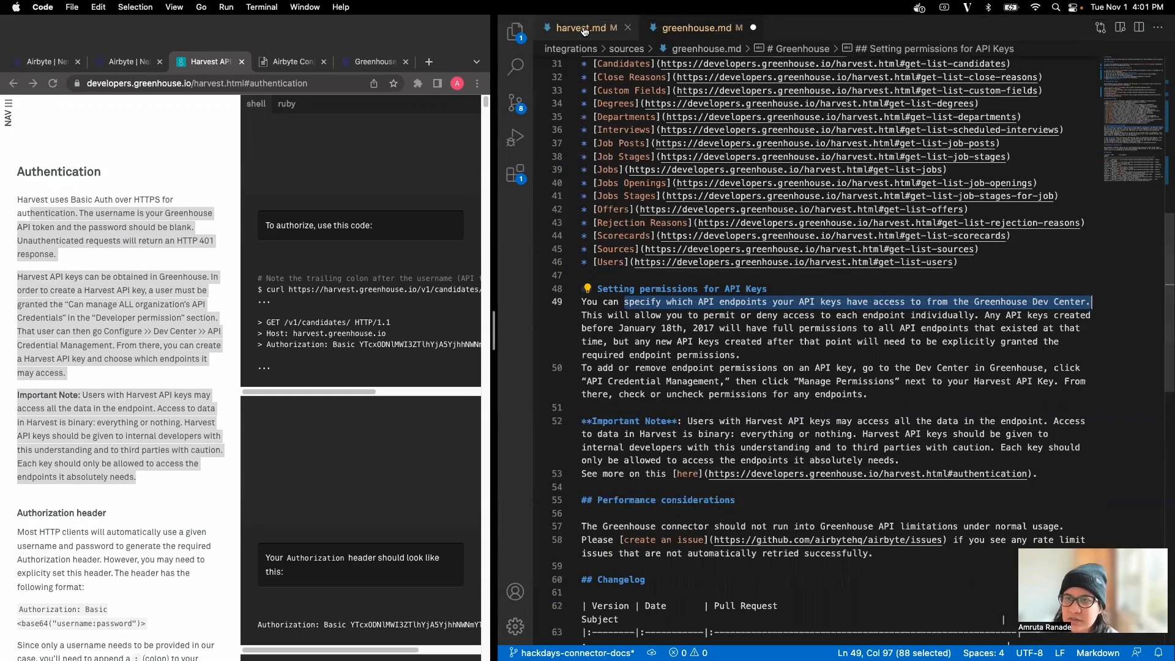
pyautogui.hotkey('ctrl', 'Tab')
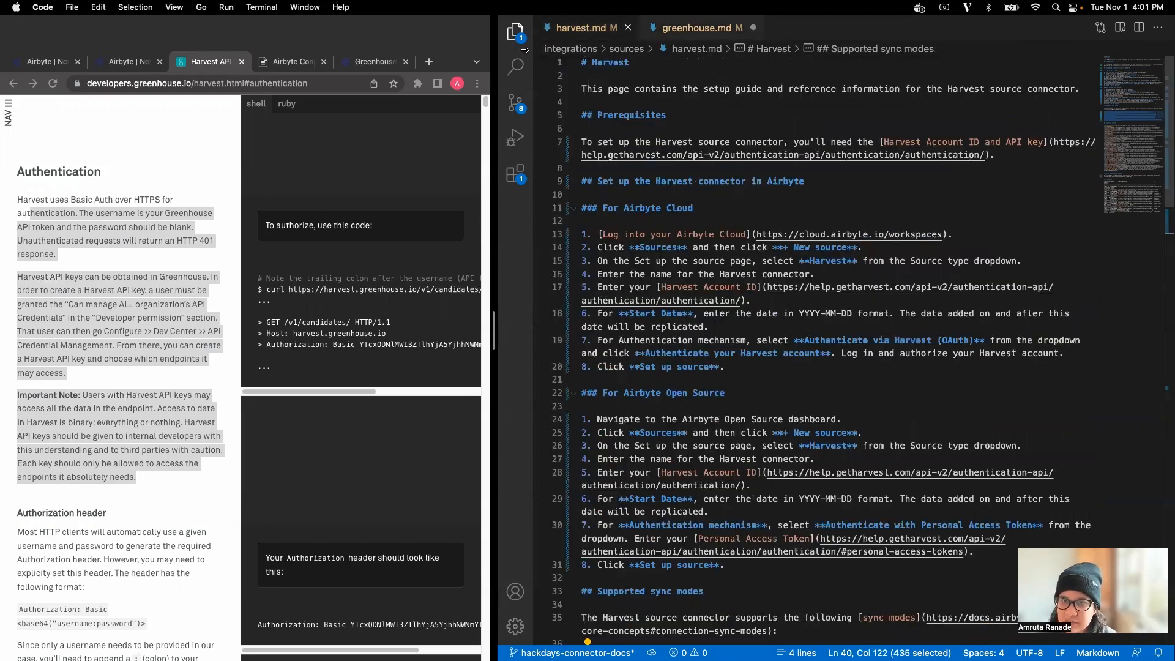
# Look through klaviyo.md, mixpanel.md, pinterest.md and zendesk-chat.md for prerequisites wording about API keys and their permissions.
pyautogui.click(516, 32)
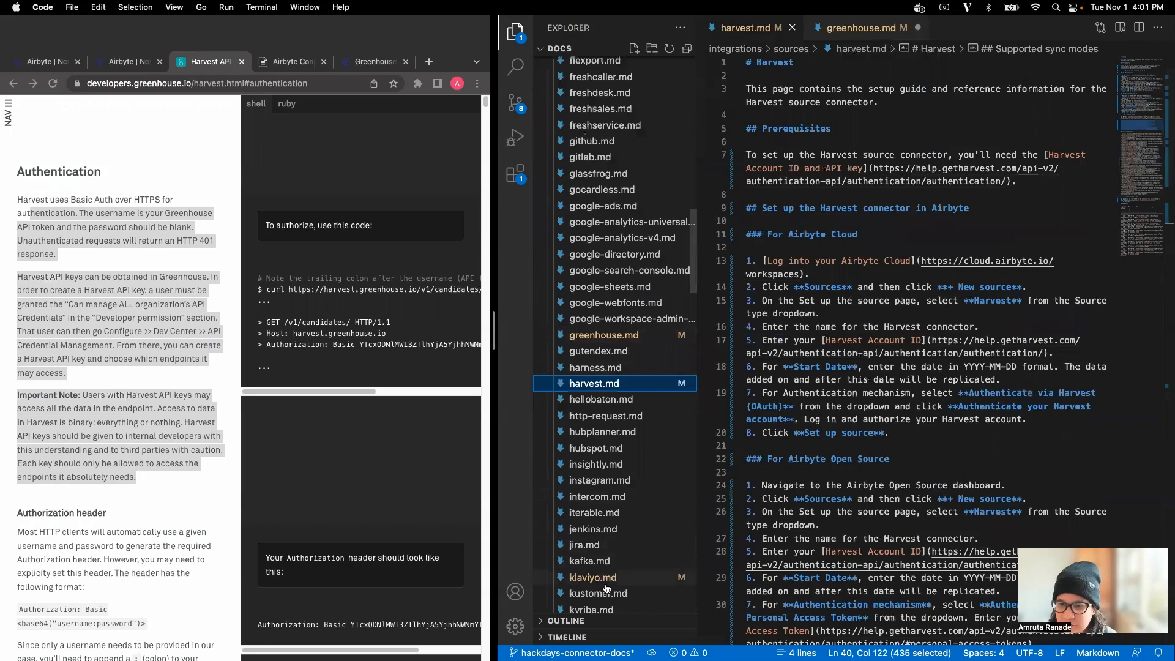
pyautogui.click(604, 582)
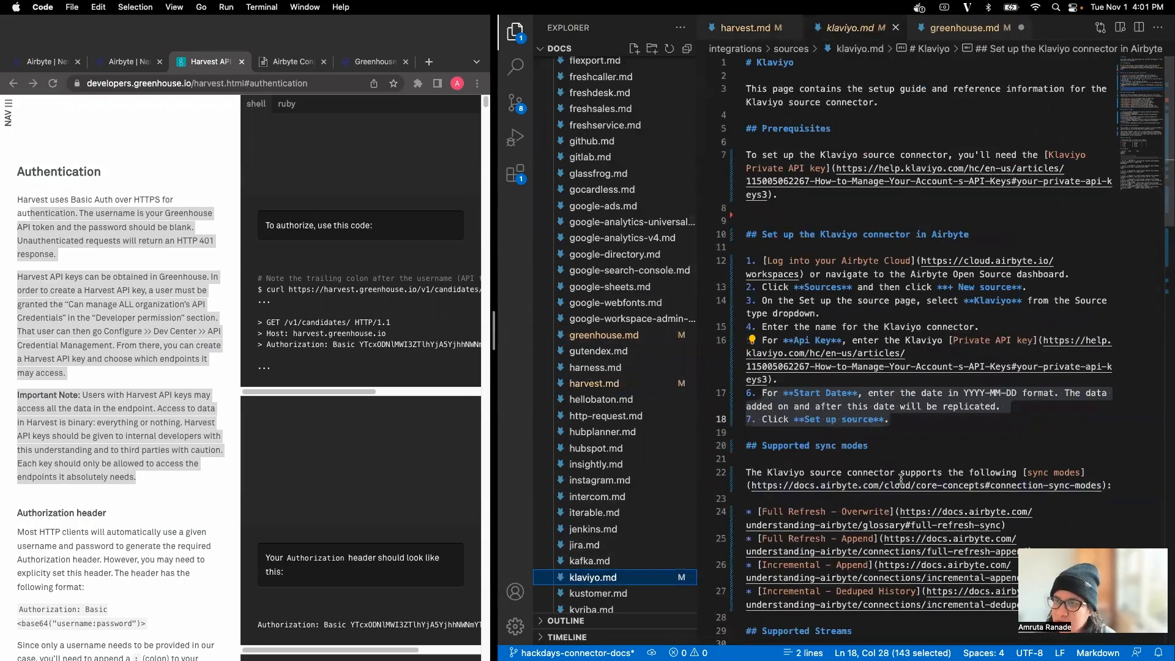
pyautogui.scroll(-10, 585, 536)
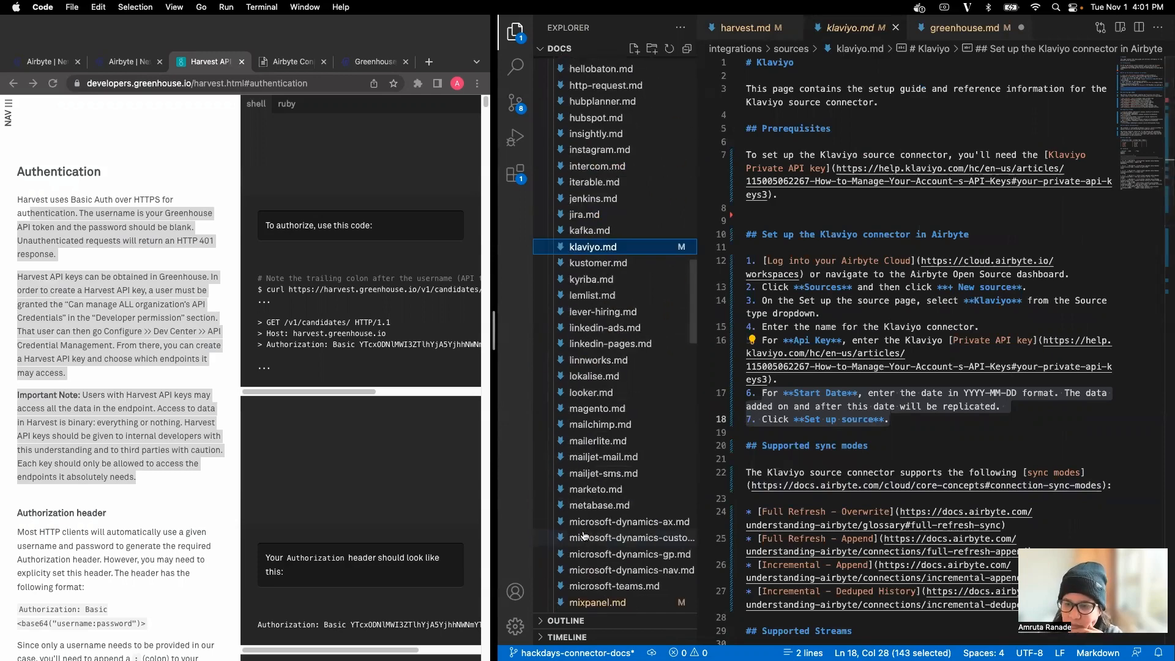
pyautogui.scroll(-2, 588, 538)
pyautogui.click(610, 530)
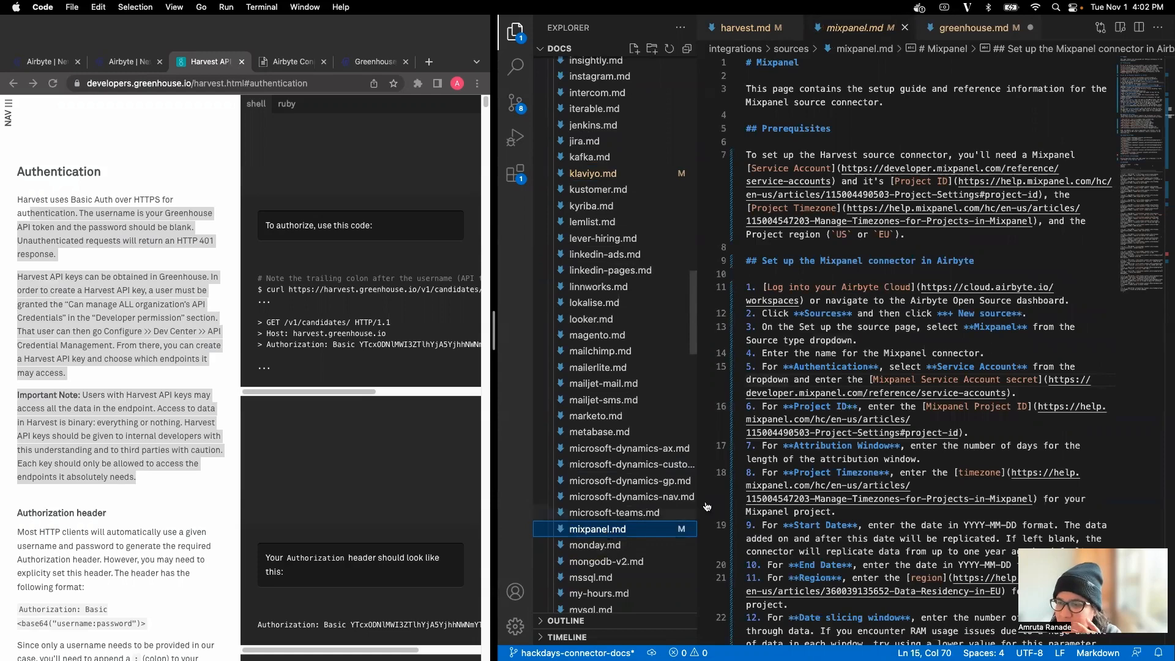
pyautogui.scroll(-1, 860, 524)
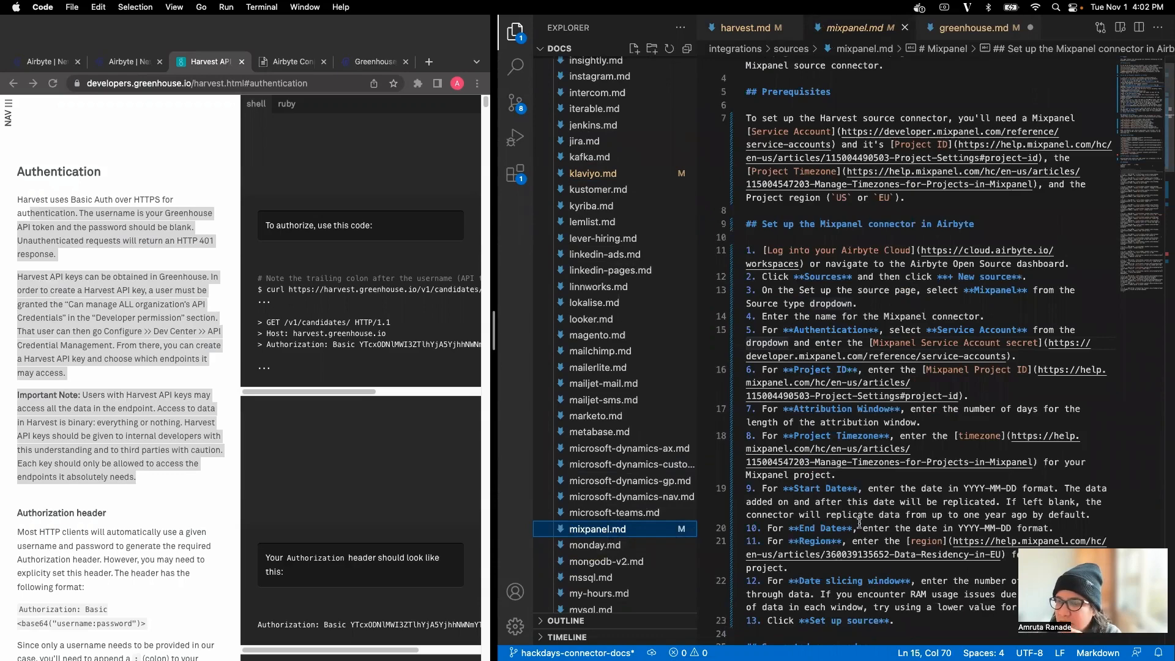
pyautogui.scroll(-4, 860, 524)
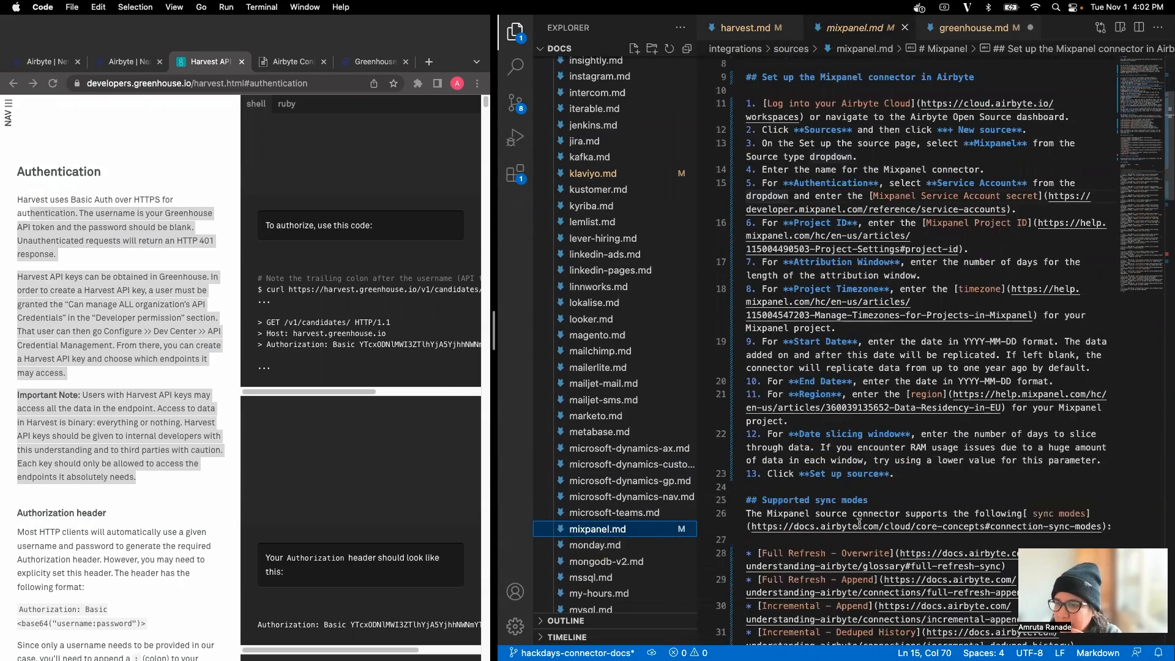
pyautogui.scroll(-3, 859, 524)
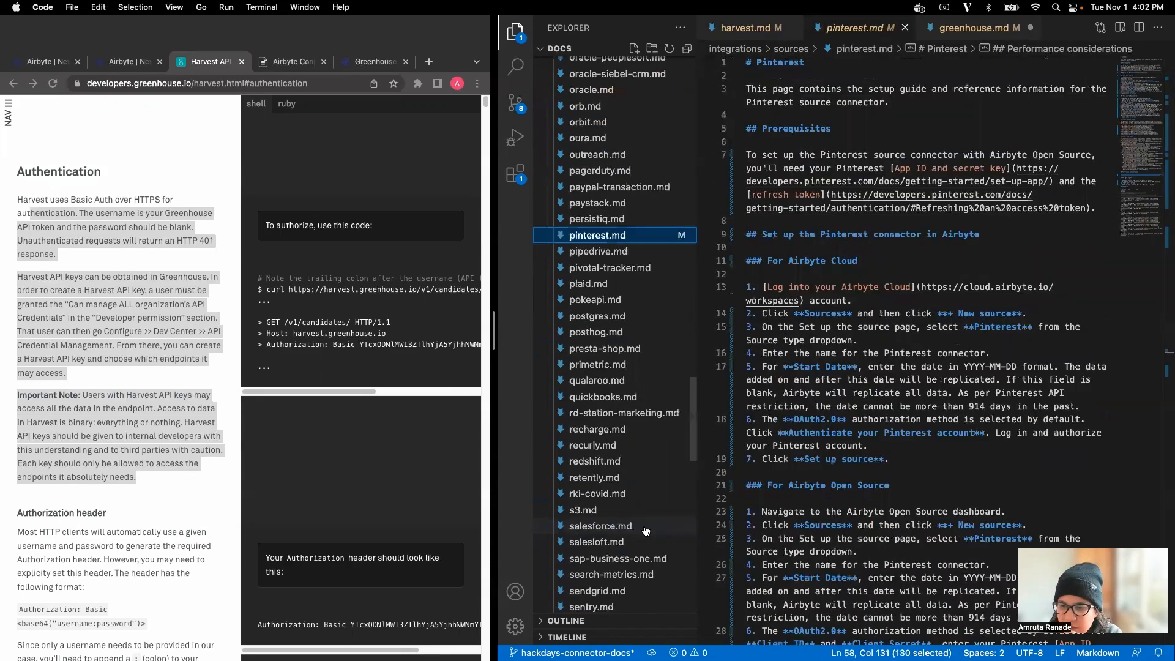
pyautogui.scroll(-12, 646, 532)
pyautogui.scroll(-6, 646, 532)
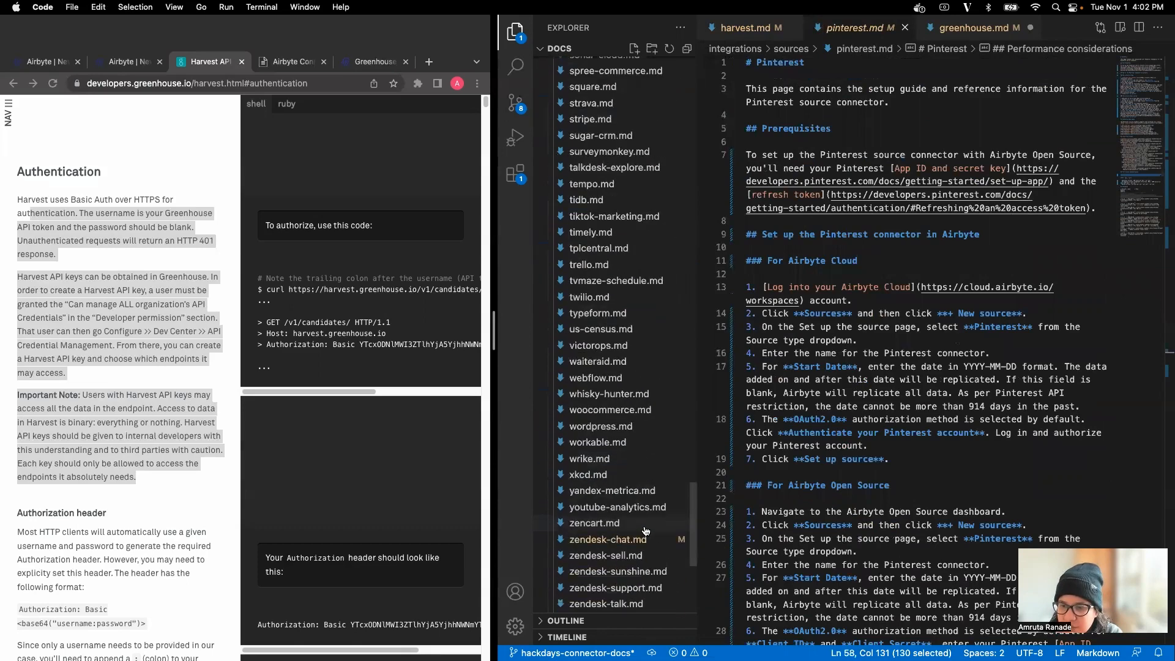
pyautogui.click(622, 541)
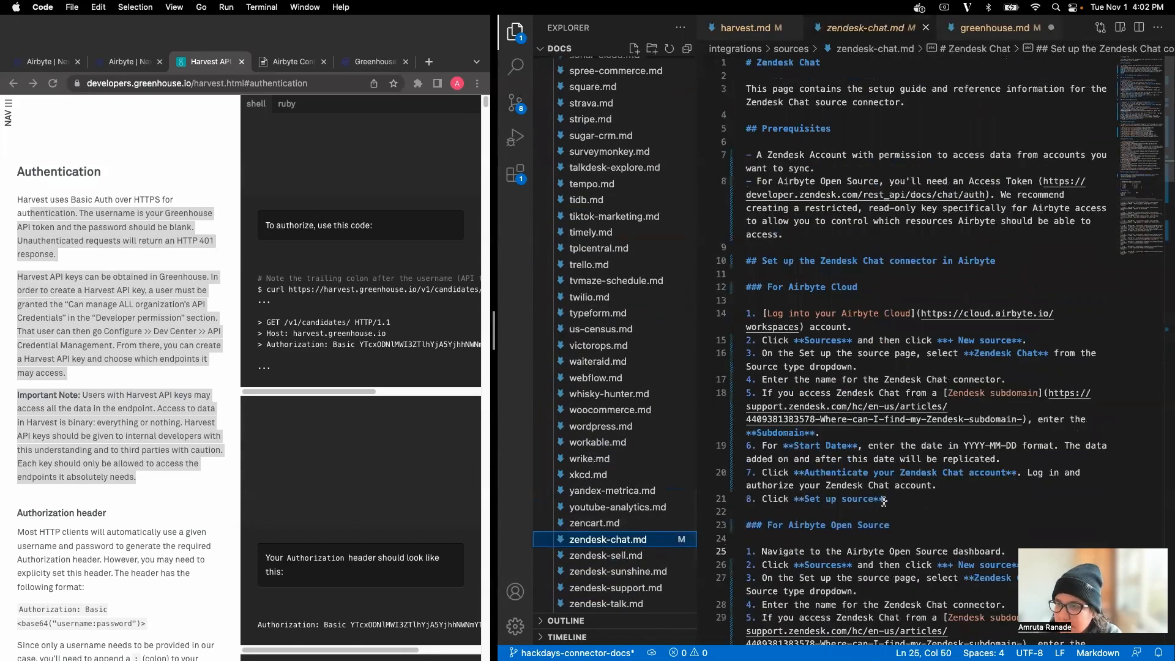
# Using the restricted-key recommendation in zendesk-chat.md, extend the Greenhouse prerequisites sentence with "with permissions to the resources Airbyte should be able to access.".
pyautogui.moveTo(1001, 195); pyautogui.dragTo(1012, 234)
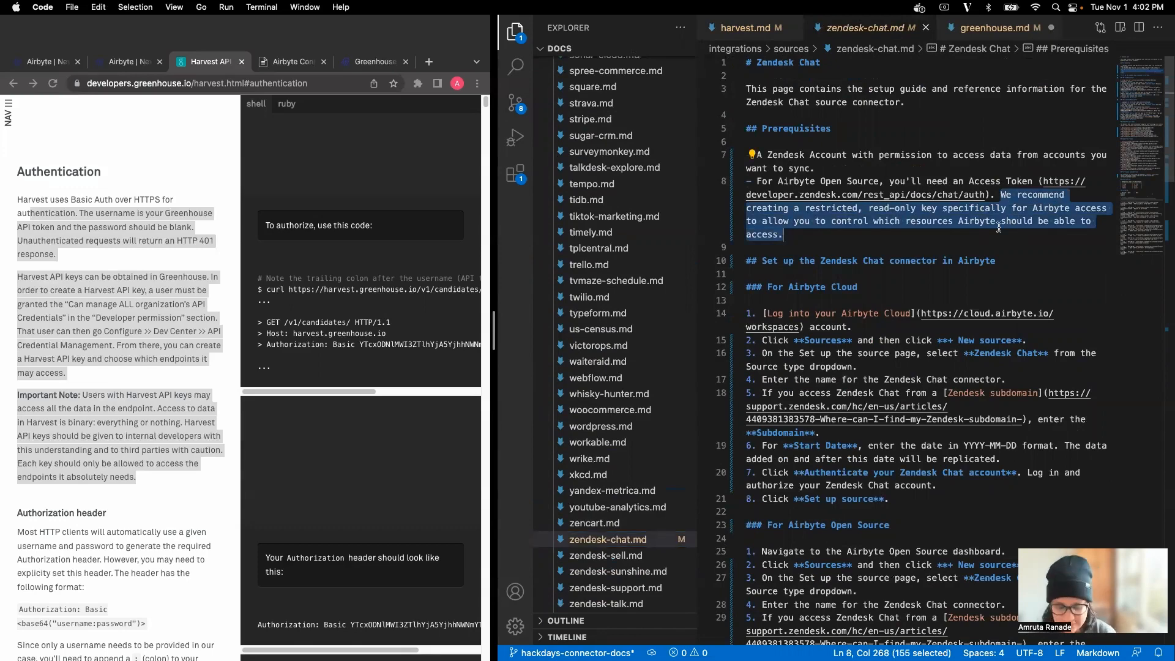
pyautogui.click(981, 28)
pyautogui.scroll(10, 930, 150)
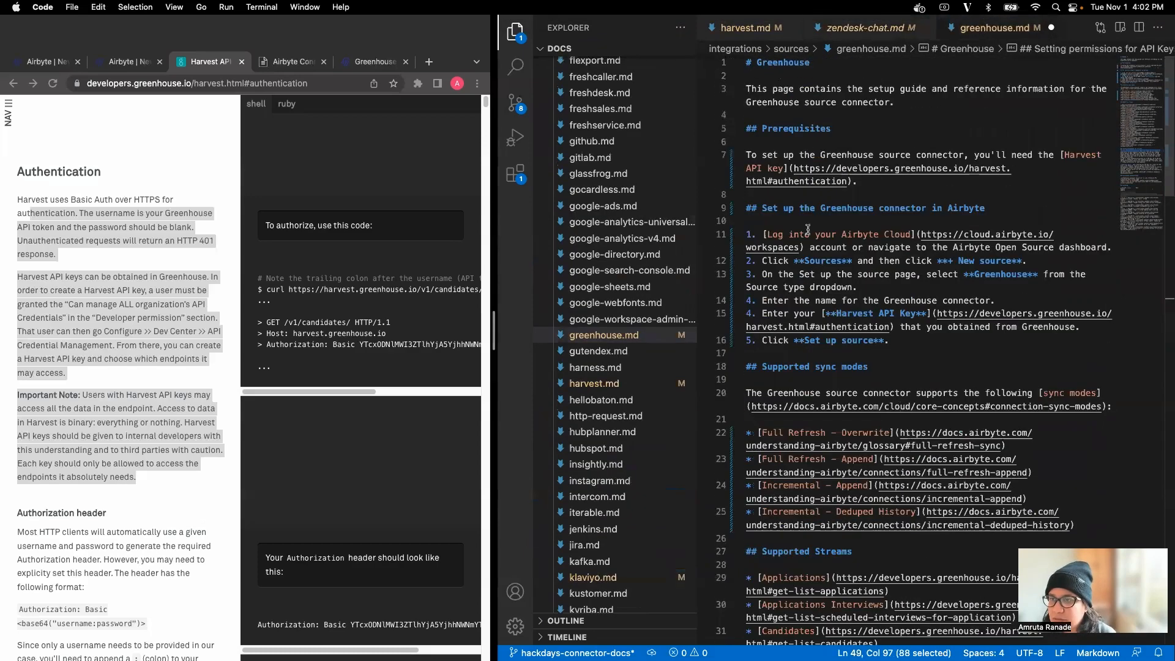
pyautogui.click(903, 185)
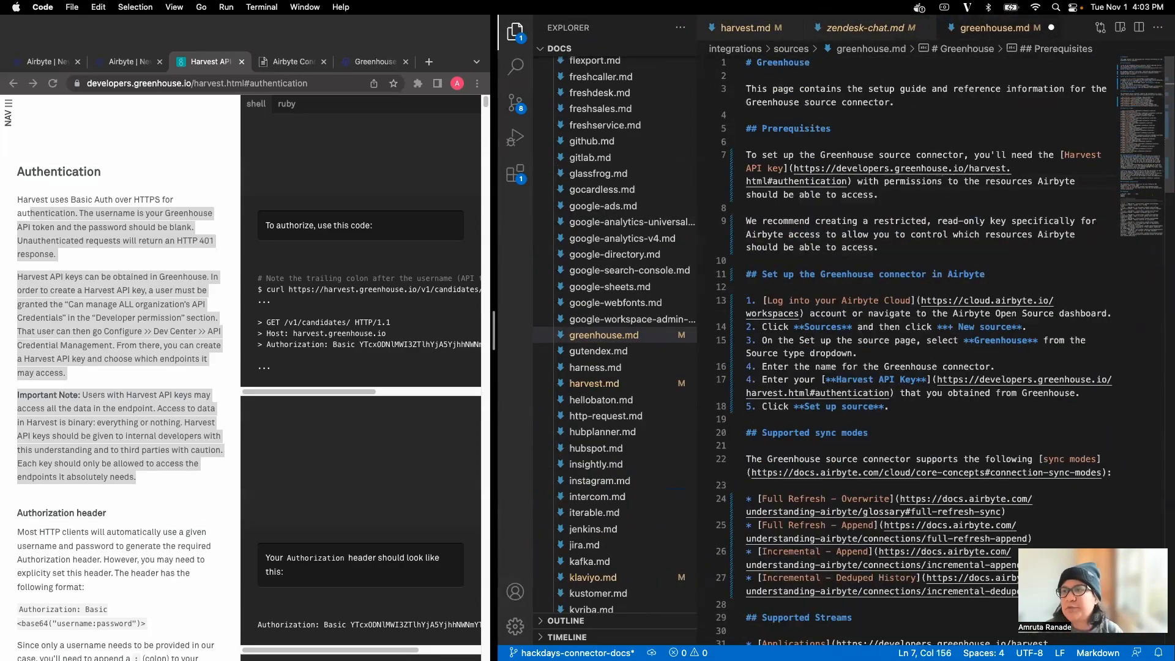
pyautogui.write('.')
# Delete the "We recommend creating a restricted, read-only key" paragraph from the Greenhouse prerequisites, along with its extra blank line.
pyautogui.press('Down')
pyautogui.press('Down')
pyautogui.press('super+Left')
pyautogui.hotkey('shift', 'Down')
pyautogui.hotkey('shift', 'Down')
pyautogui.hotkey('shift', 'Down')
pyautogui.press('BackSpace')
pyautogui.press('BackSpace')
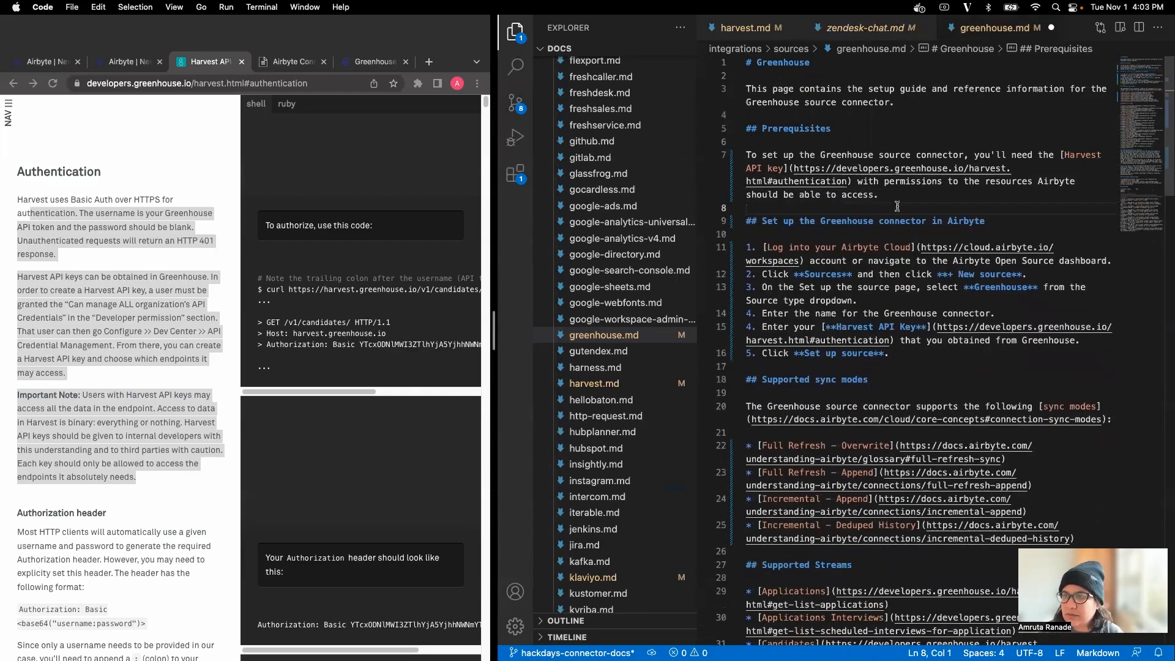
# Delete the whole "Setting permissions for API Keys" section, including its Important Note, from greenhouse.md and save the file.
pyautogui.scroll(-15, 897, 207)
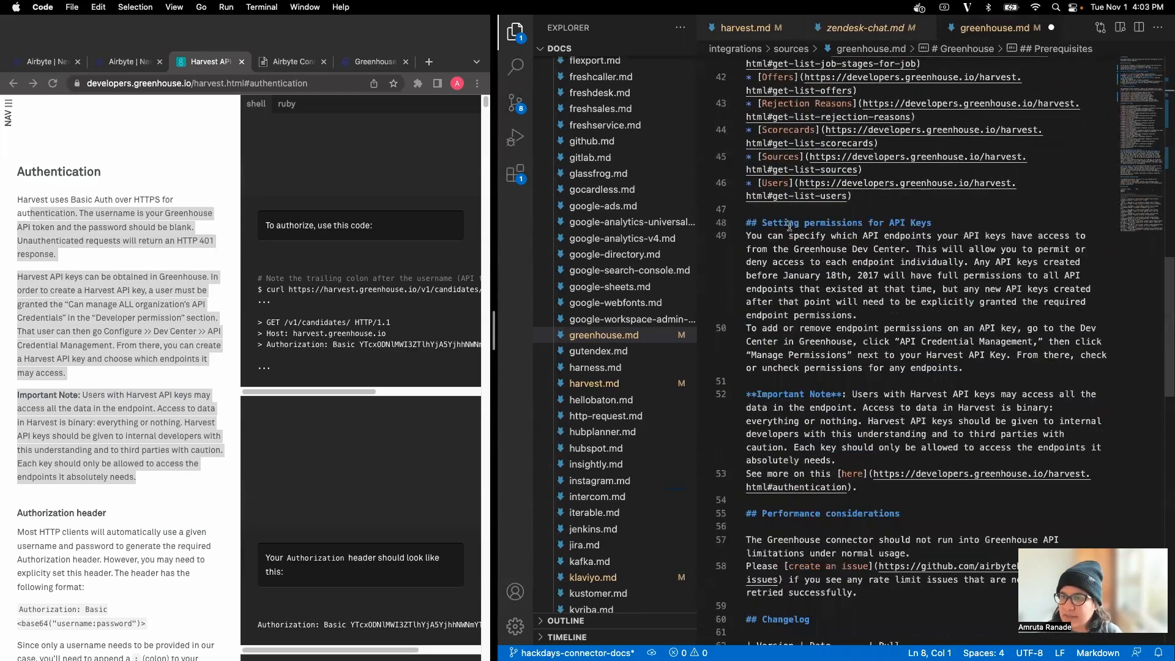
pyautogui.moveTo(747, 224); pyautogui.dragTo(867, 498)
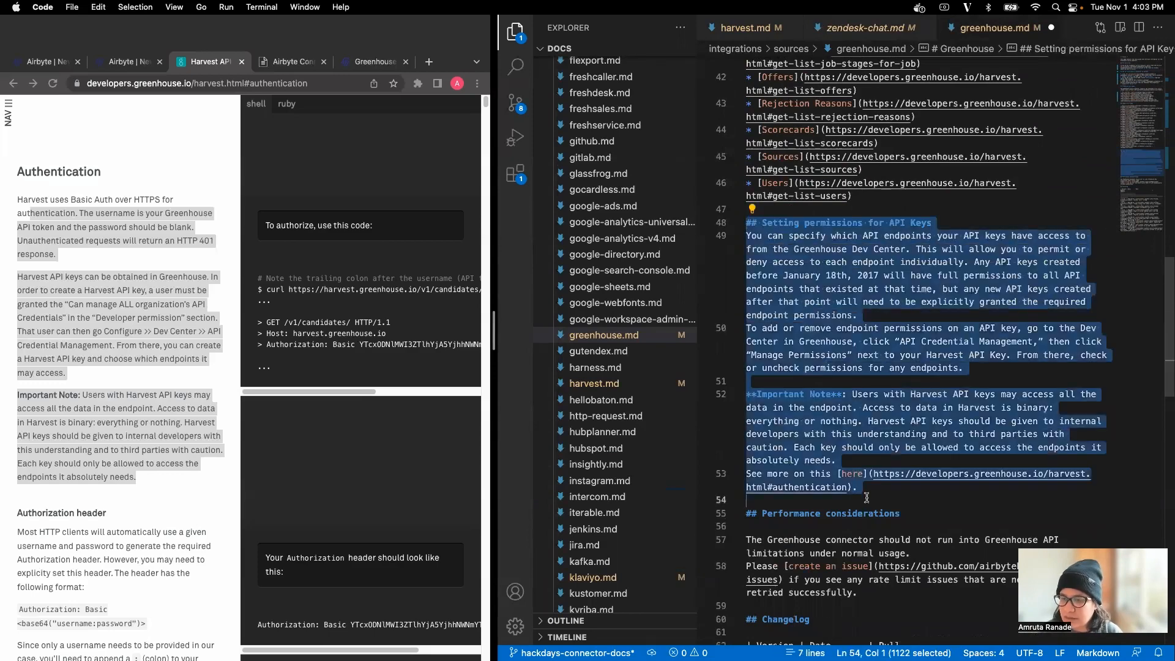
pyautogui.press('BackSpace')
pyautogui.press('BackSpace')
pyautogui.press('super+s')
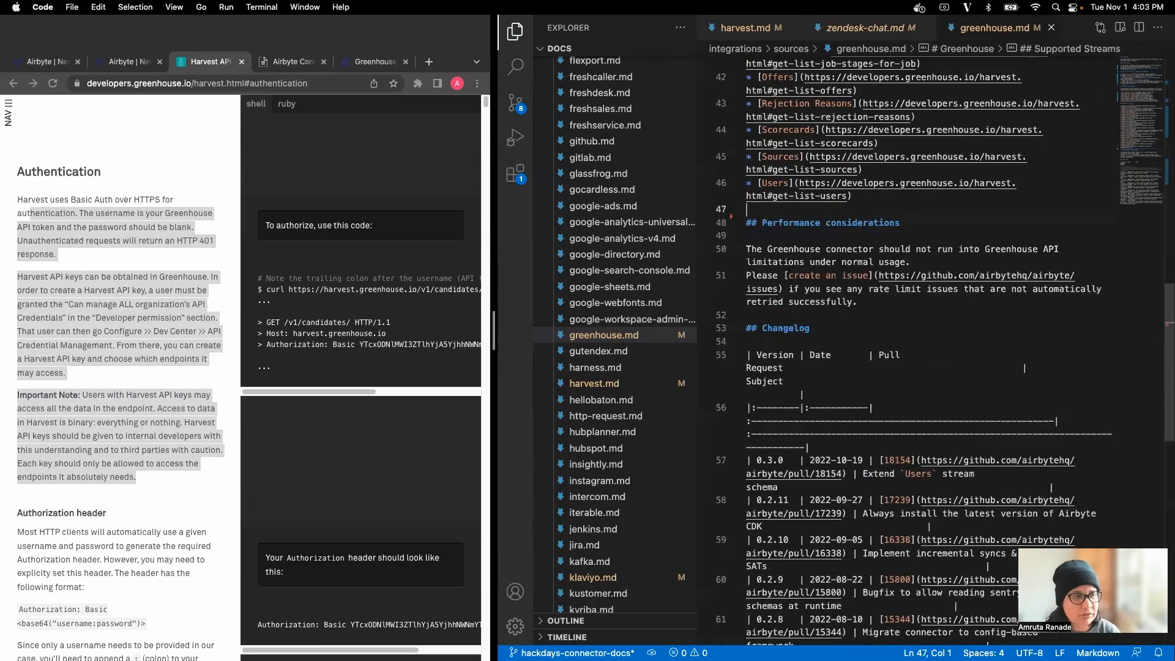
# Check the Greenhouse source form in Airbyte, and compare the performance considerations wording in zendesk-chat.md, harvest.md and klaviyo.md.
pyautogui.click(124, 62)
pyautogui.click(38, 63)
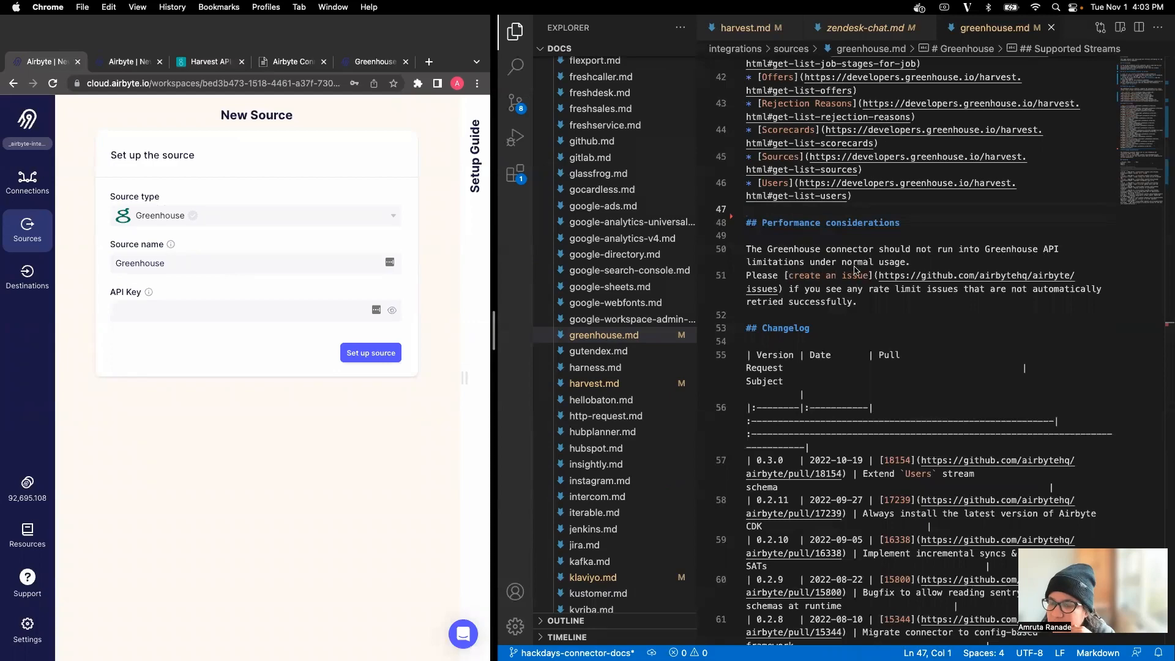
pyautogui.click(857, 27)
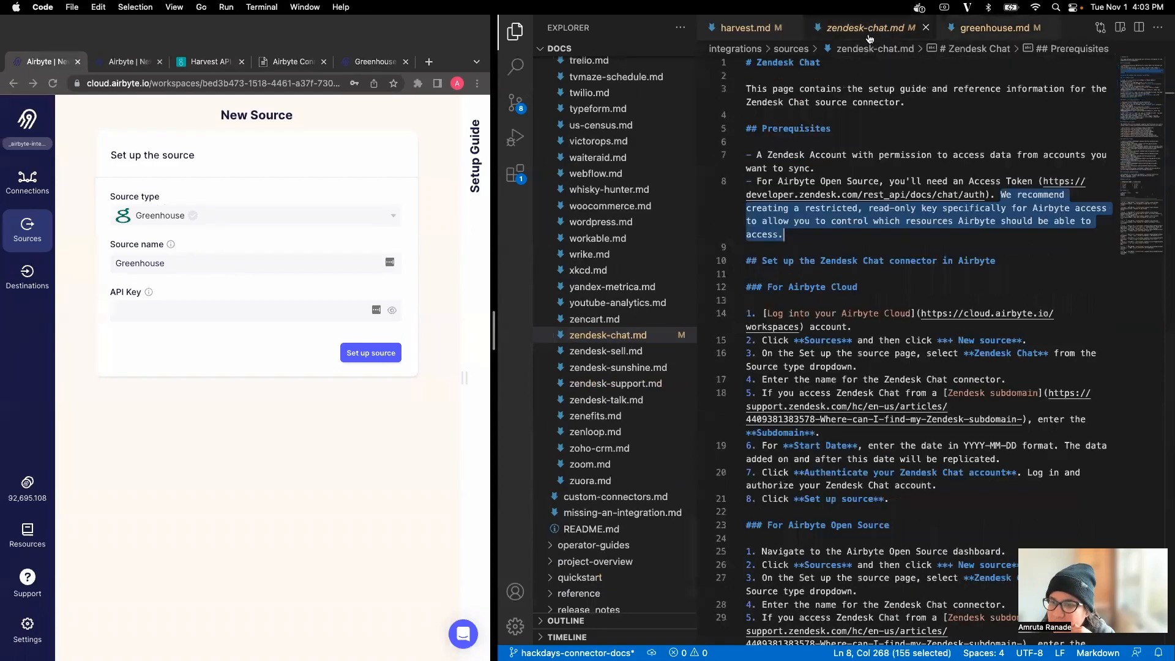
pyautogui.scroll(-5, 843, 431)
pyautogui.scroll(-5, 843, 430)
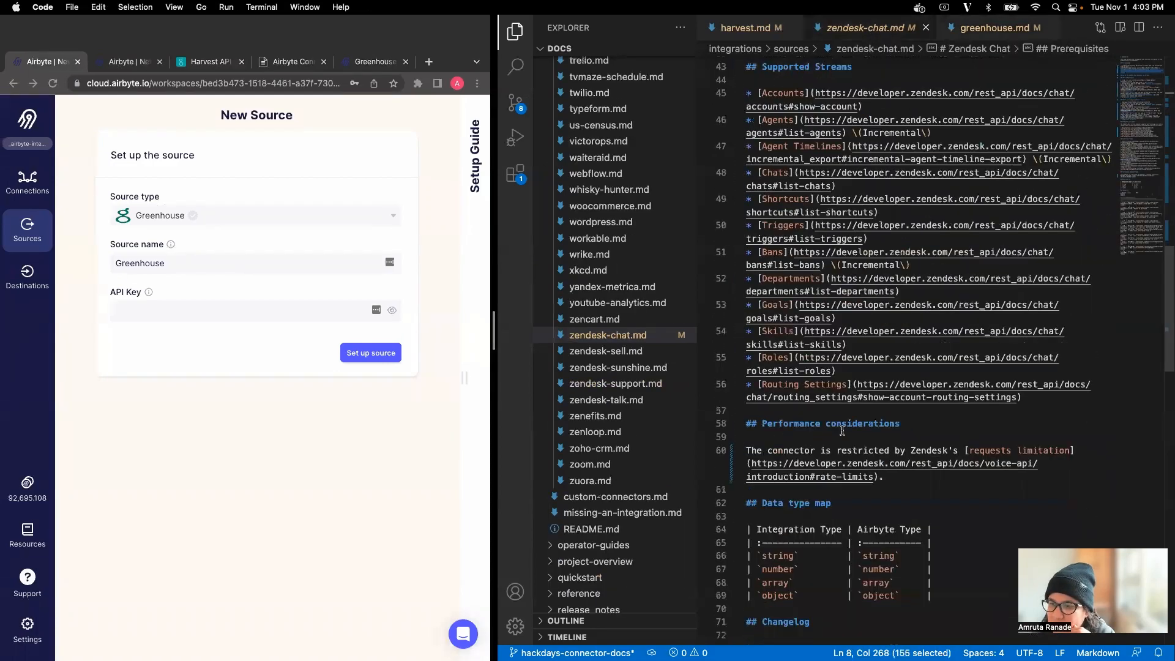
pyautogui.press('super+alt+Left')
pyautogui.scroll(-5, 843, 419)
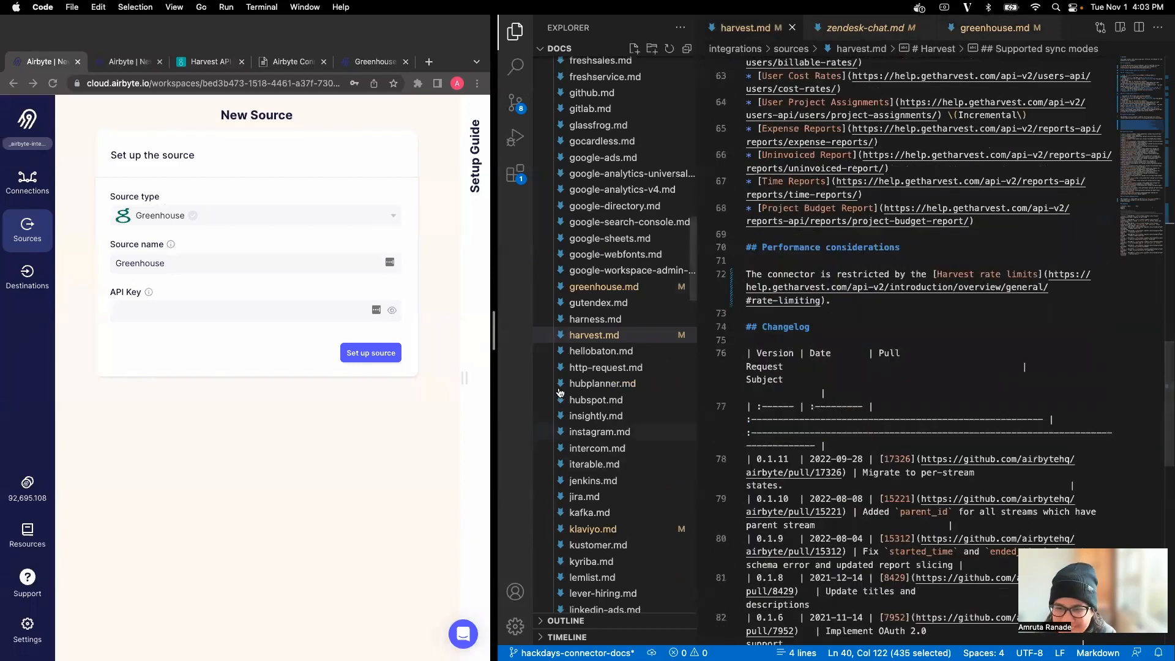
pyautogui.click(598, 530)
pyautogui.scroll(-10, 960, 472)
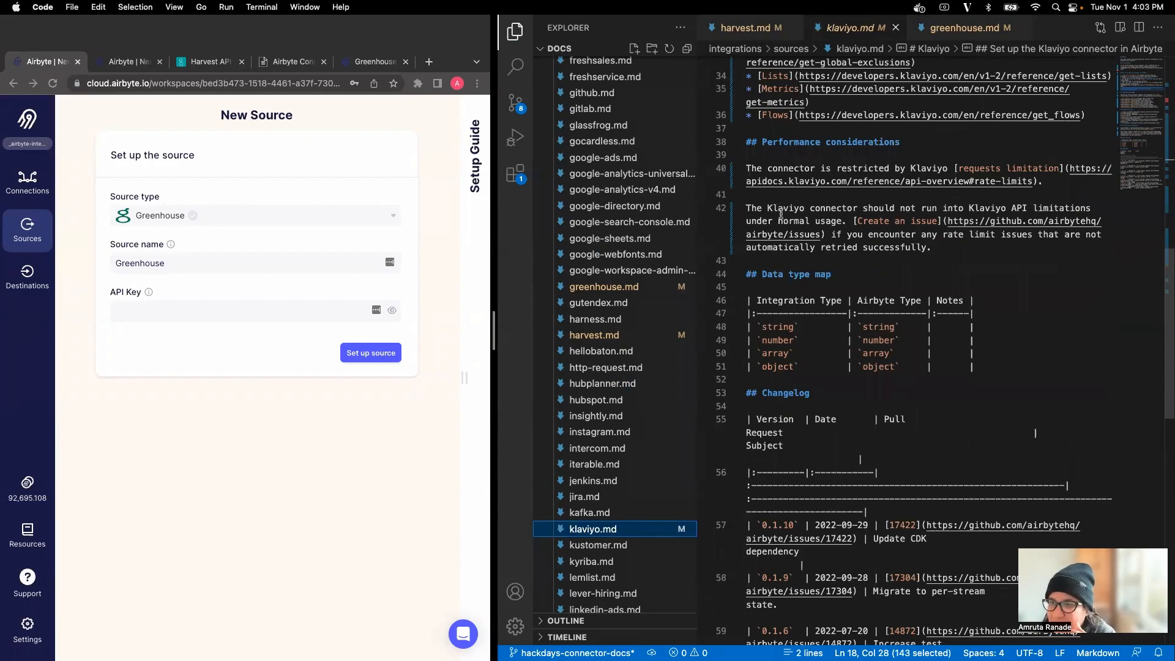
pyautogui.moveTo(747, 208); pyautogui.dragTo(847, 221)
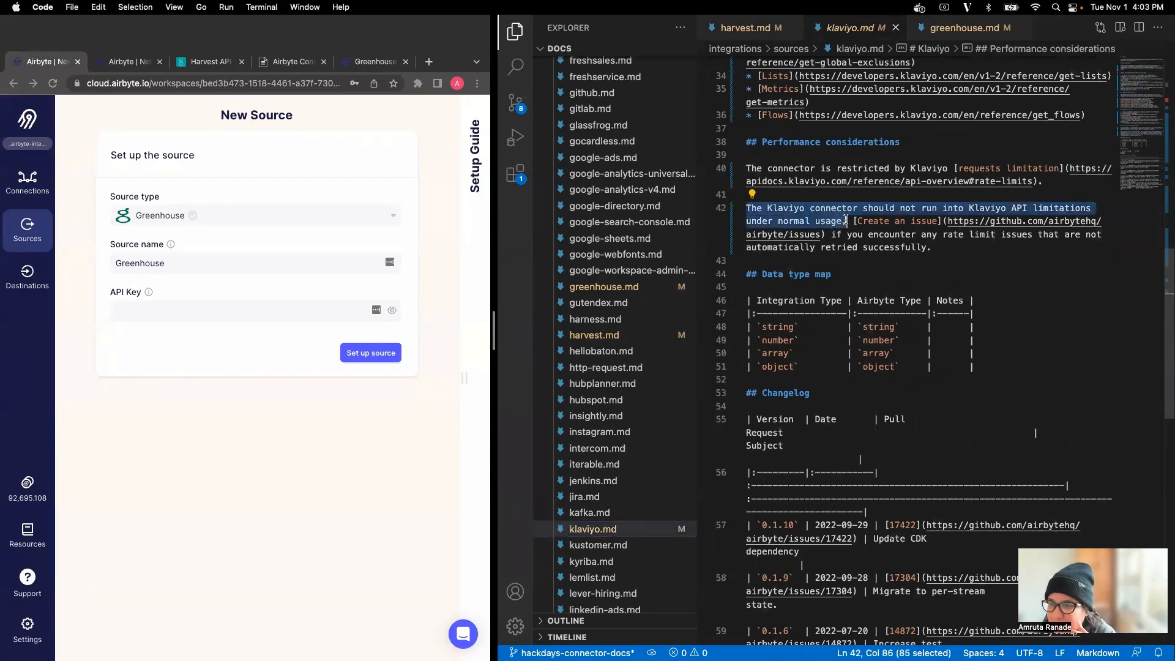
# Reword the Greenhouse performance considerations as one paragraph with "Create an issue" replacing "Please create an issue" and "encounter" replacing "see", and save.
pyautogui.click(970, 35)
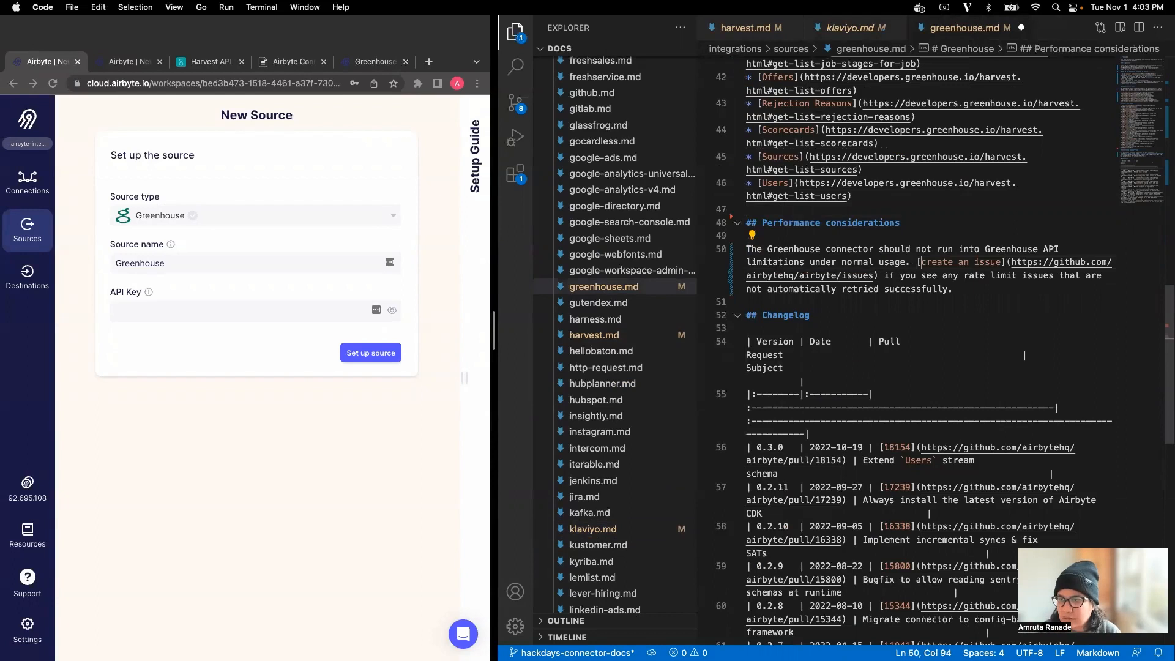
pyautogui.press('Delete')
pyautogui.write('C')
pyautogui.press('Down')
pyautogui.press('super+d')
pyautogui.write('encounter any rate limit issues that are not automatically retried successfully.')
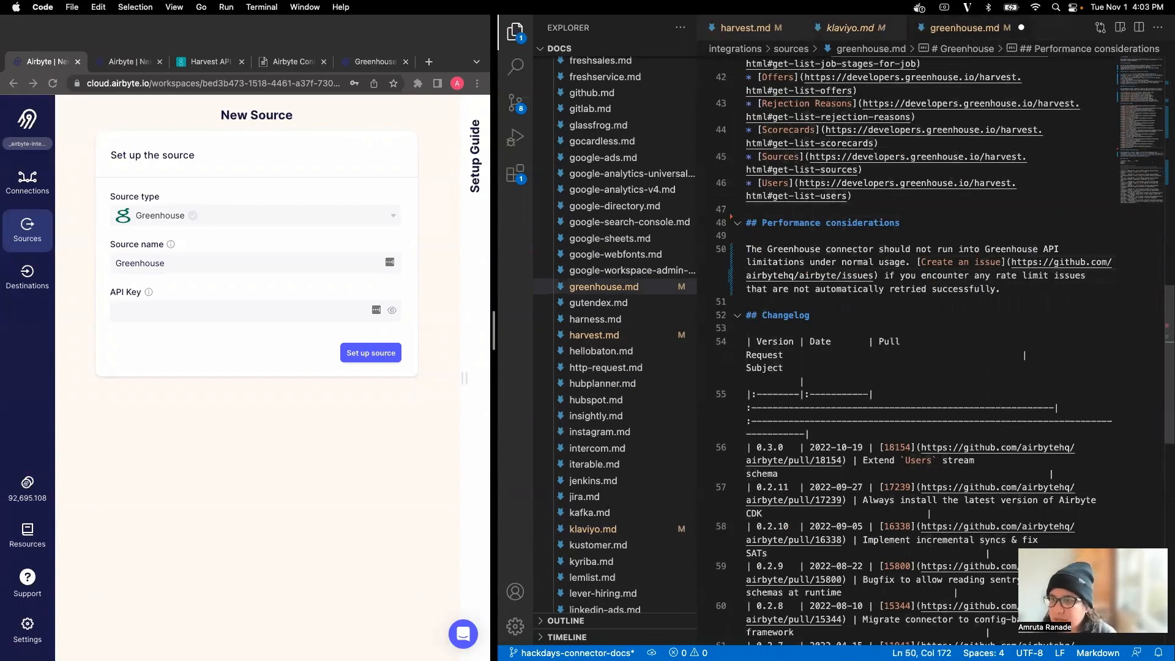
pyautogui.press('super+s')
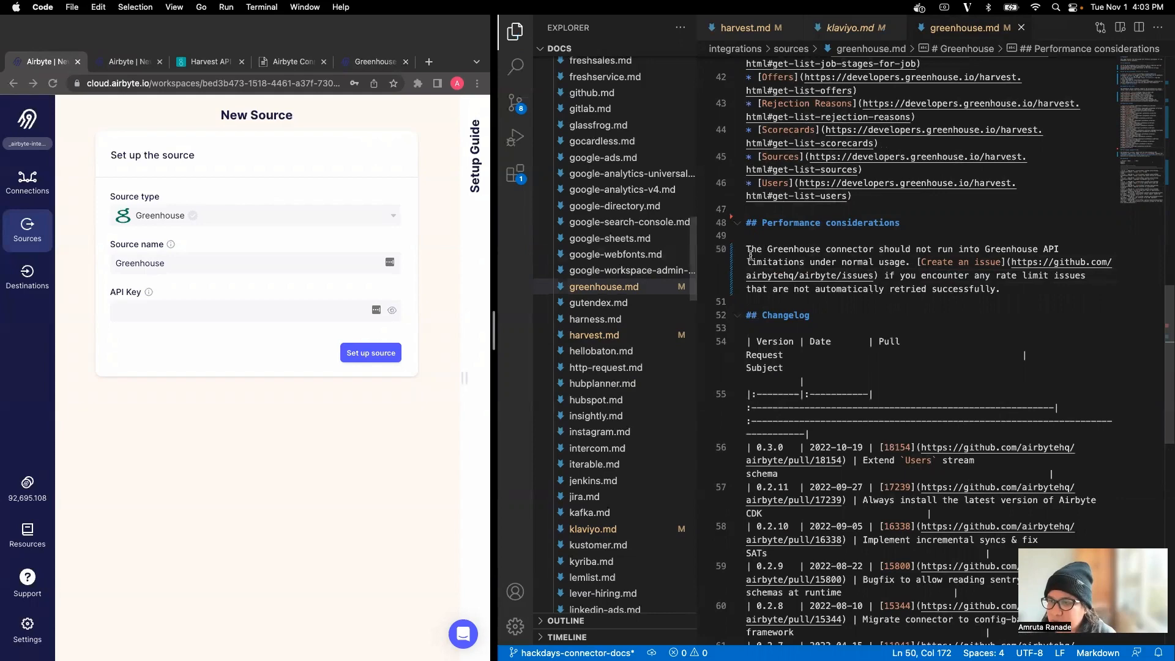
# Compare the performance considerations with klaviyo.md once more, and review greenhouse.md from the changelog up to the prerequisites.
pyautogui.click(750, 28)
pyautogui.click(827, 29)
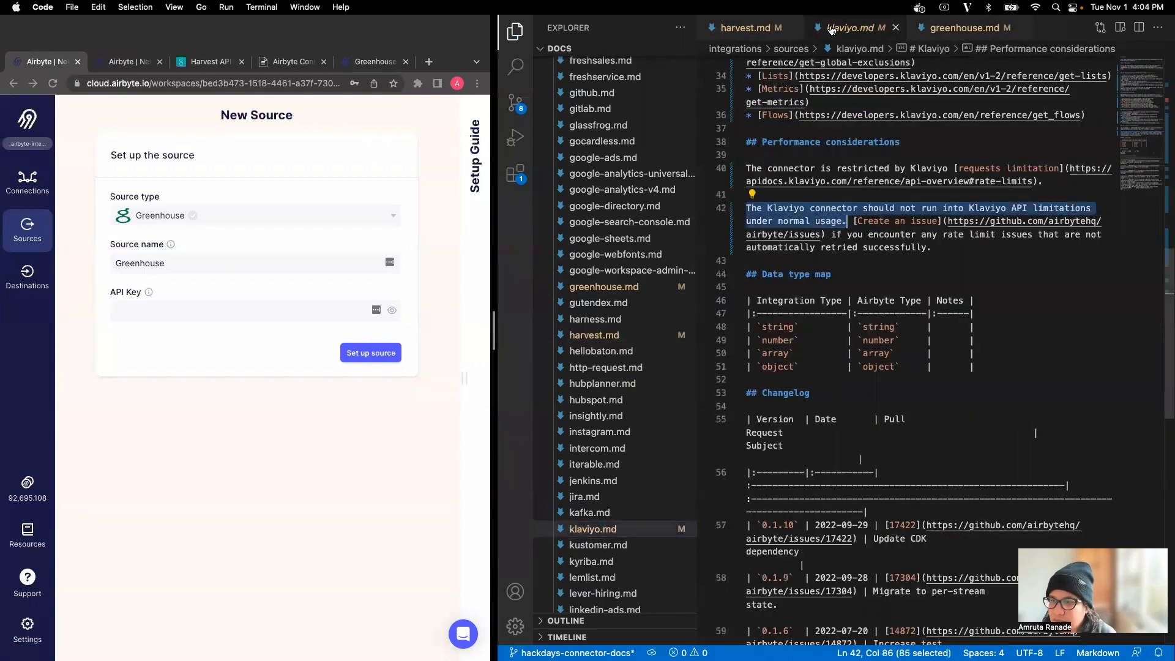
pyautogui.click(961, 29)
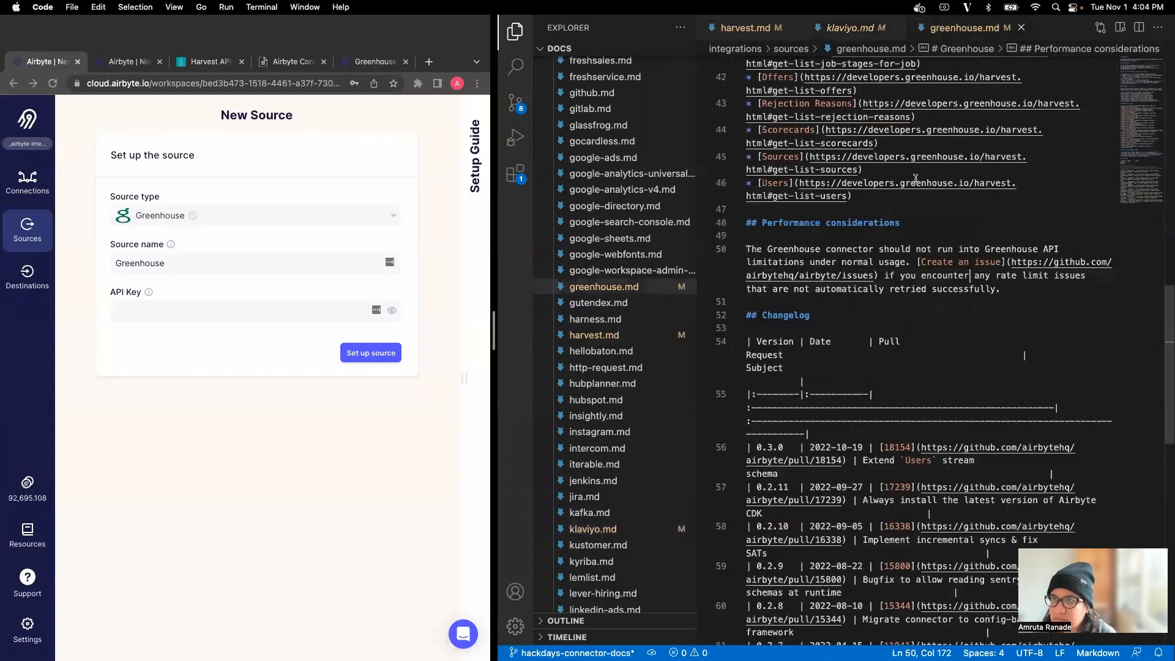
pyautogui.scroll(5, 866, 353)
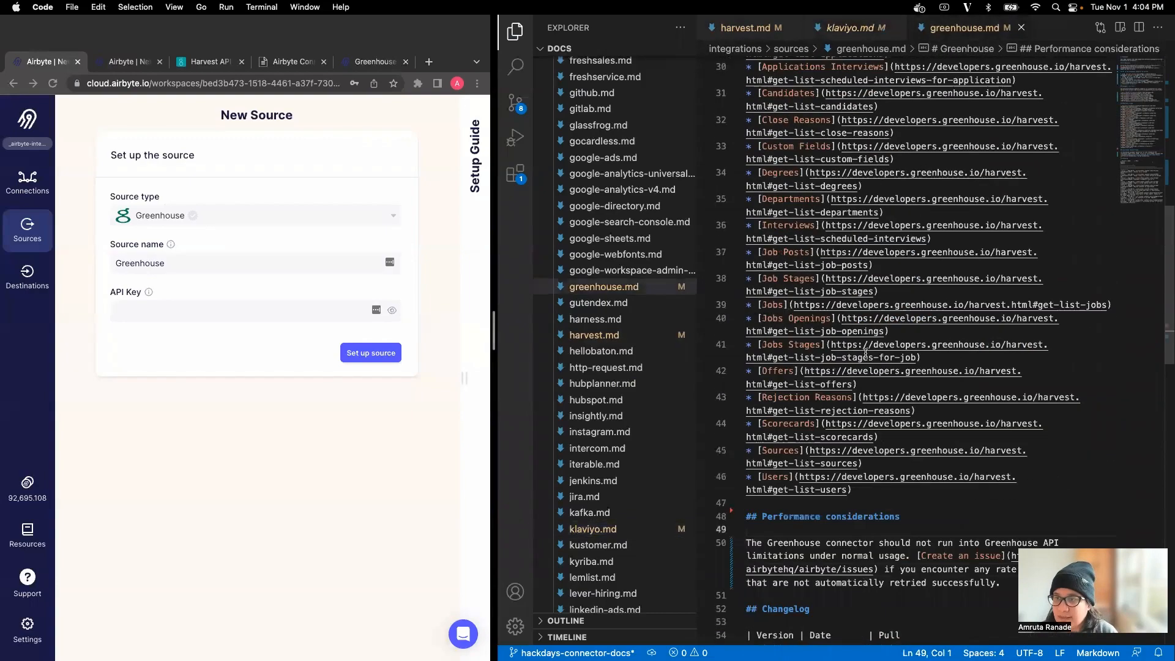
pyautogui.scroll(-6, 866, 353)
pyautogui.scroll(-5, 866, 353)
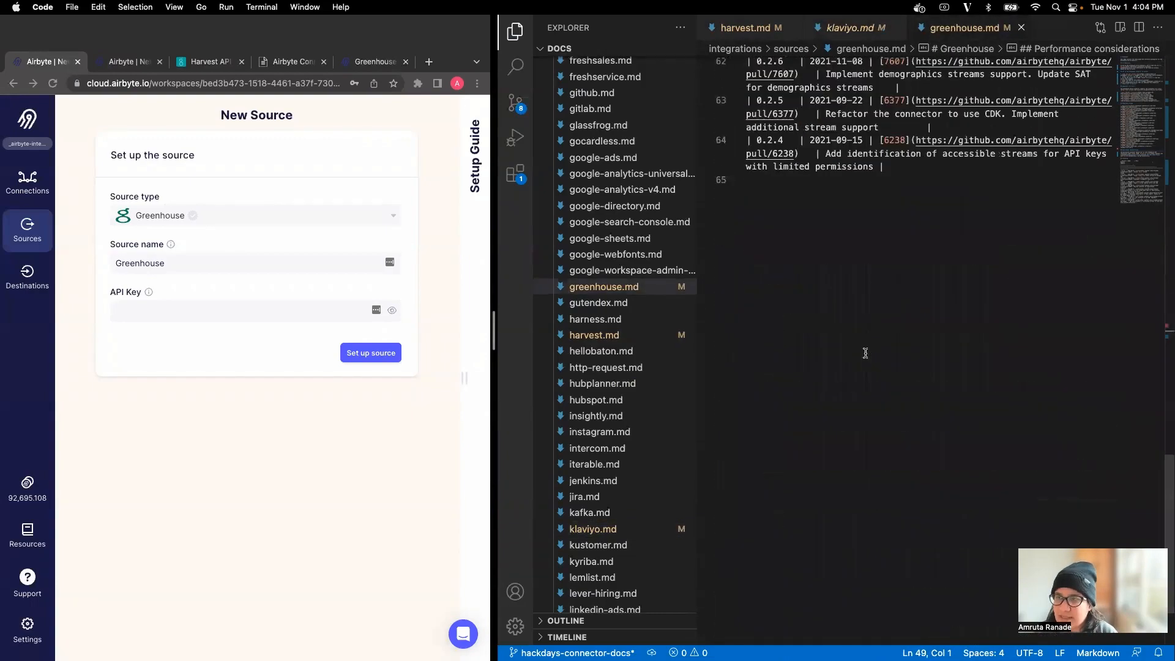
pyautogui.scroll(8, 866, 354)
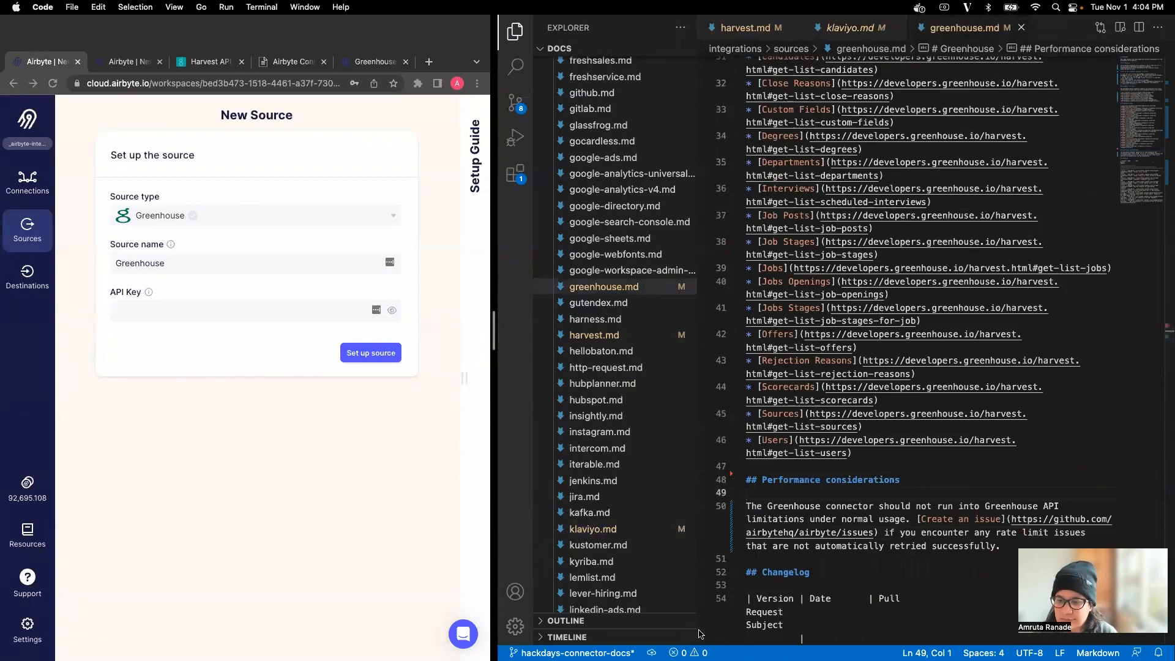
pyautogui.press('super+b')
pyautogui.scroll(10, 845, 469)
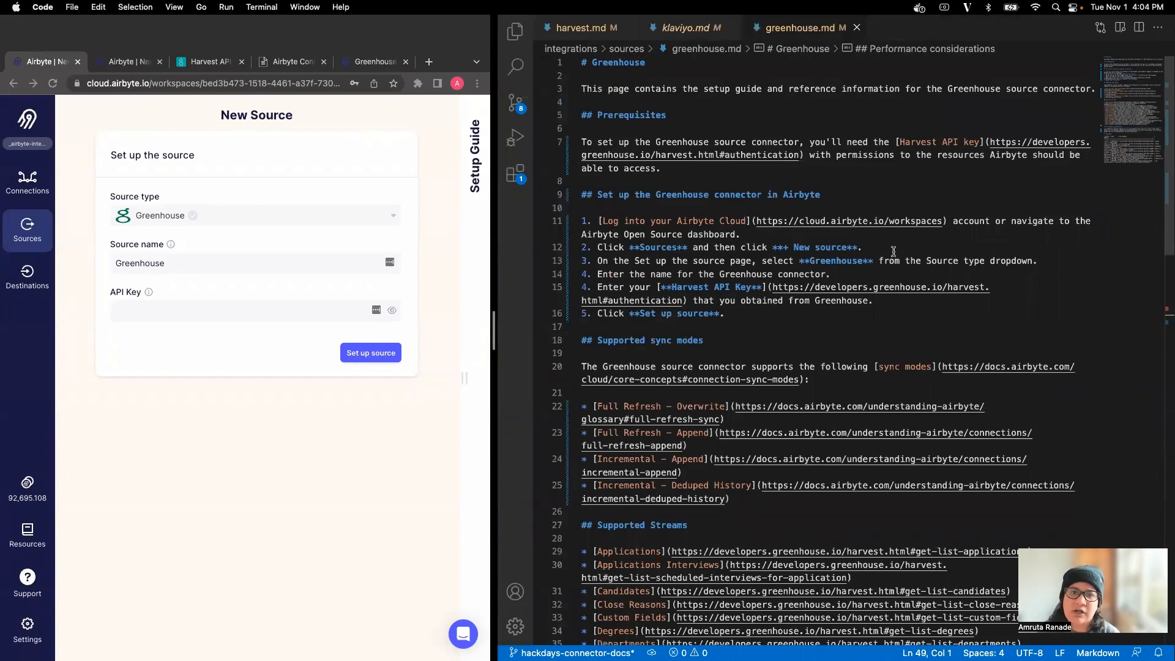
# Open the Freshdesk connector page in the Airbyte docs and freshdesk.md in the editor, and read its prerequisites and setup sections.
pyautogui.click(366, 61)
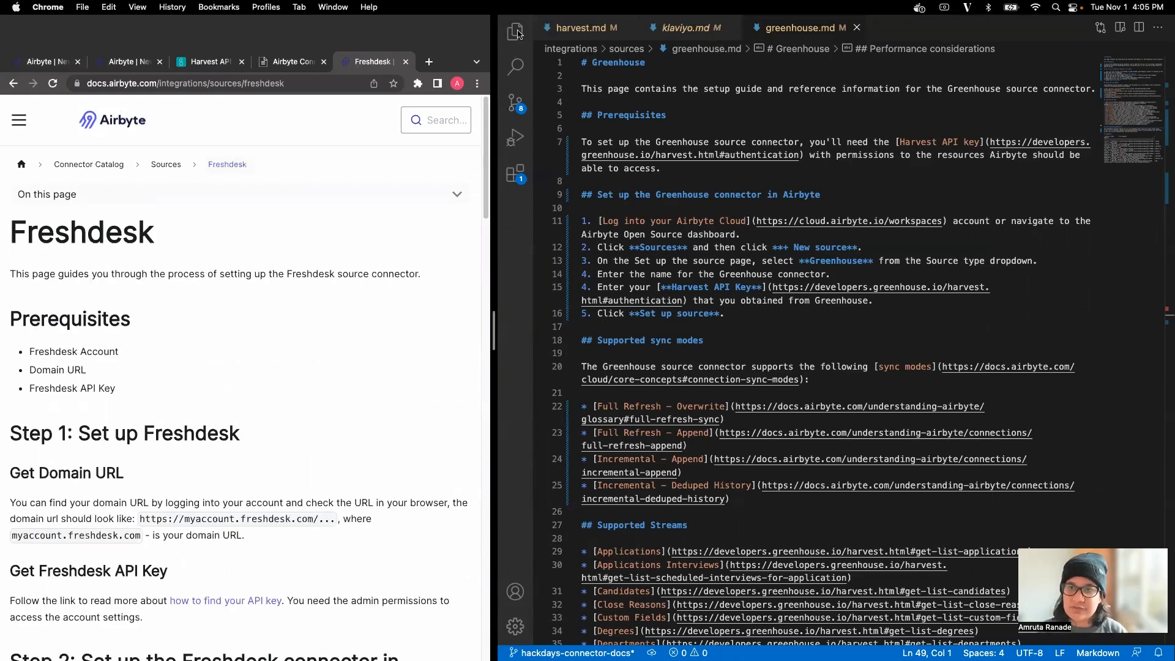
pyautogui.click(517, 35)
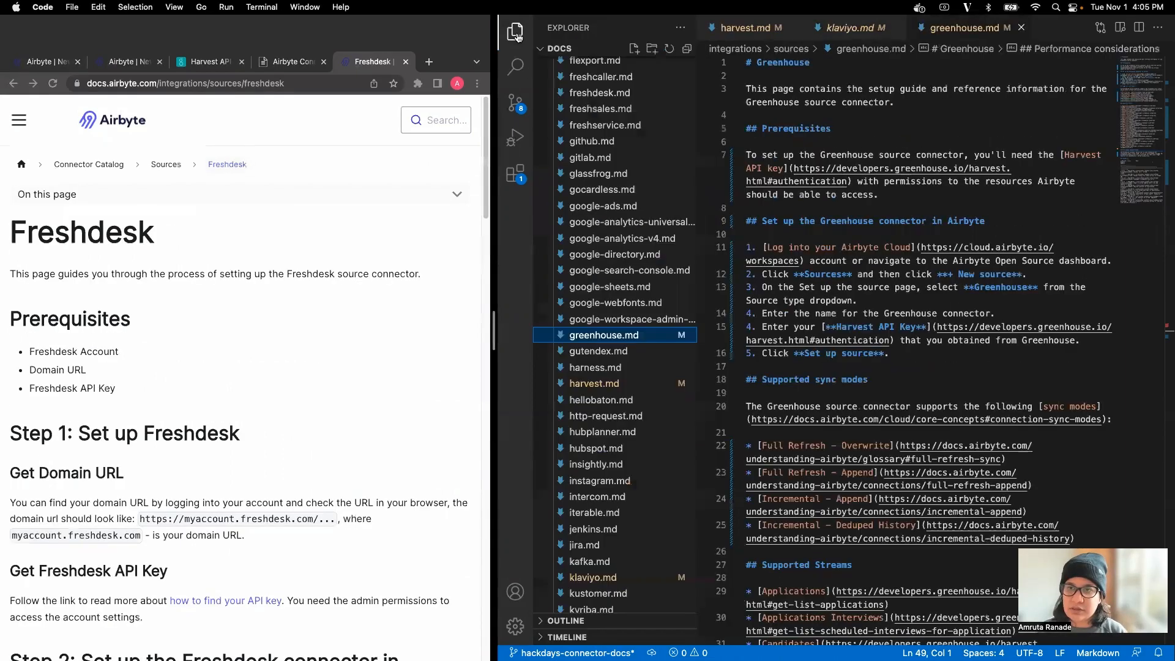
pyautogui.scroll(-2, 609, 352)
pyautogui.click(841, 153)
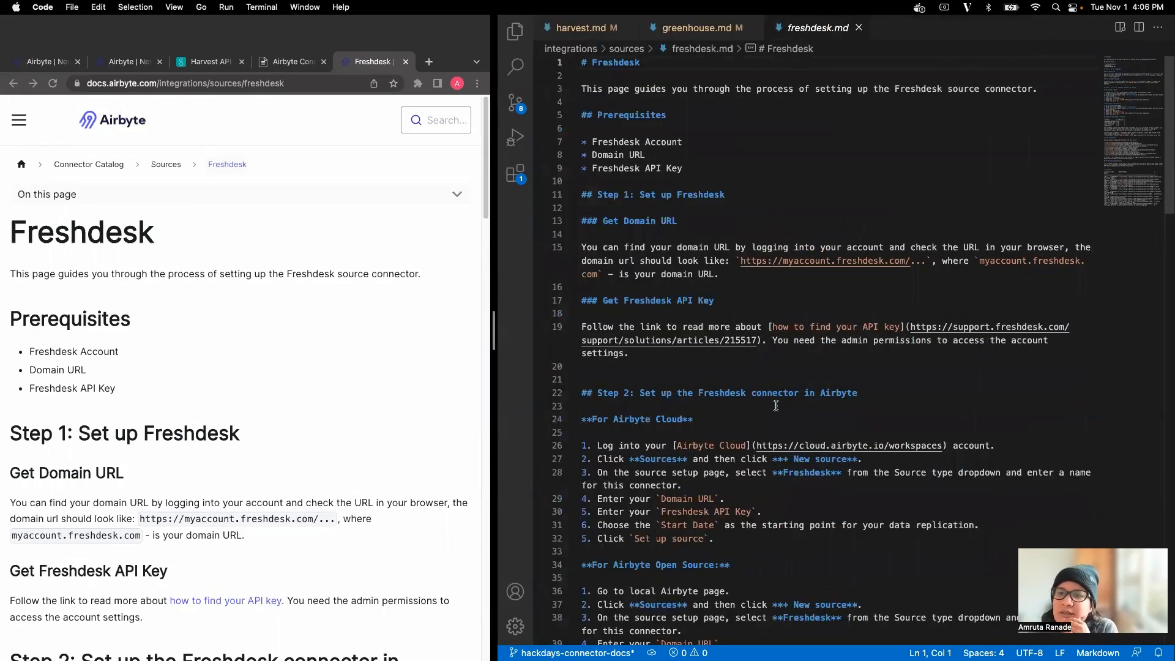
pyautogui.scroll(-10, 836, 404)
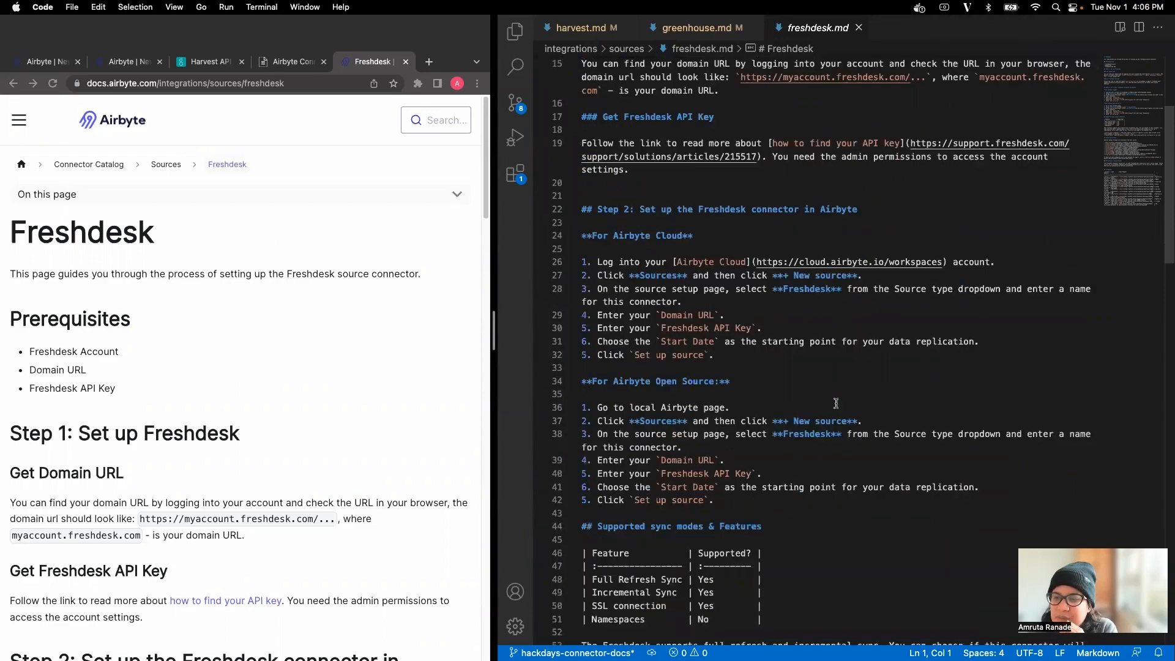
# Review the prerequisites, Step 1 and Step 2 of freshdesk.md, and check the setup fields against the Freshdesk source form in Airbyte.
pyautogui.scroll(-5, 836, 404)
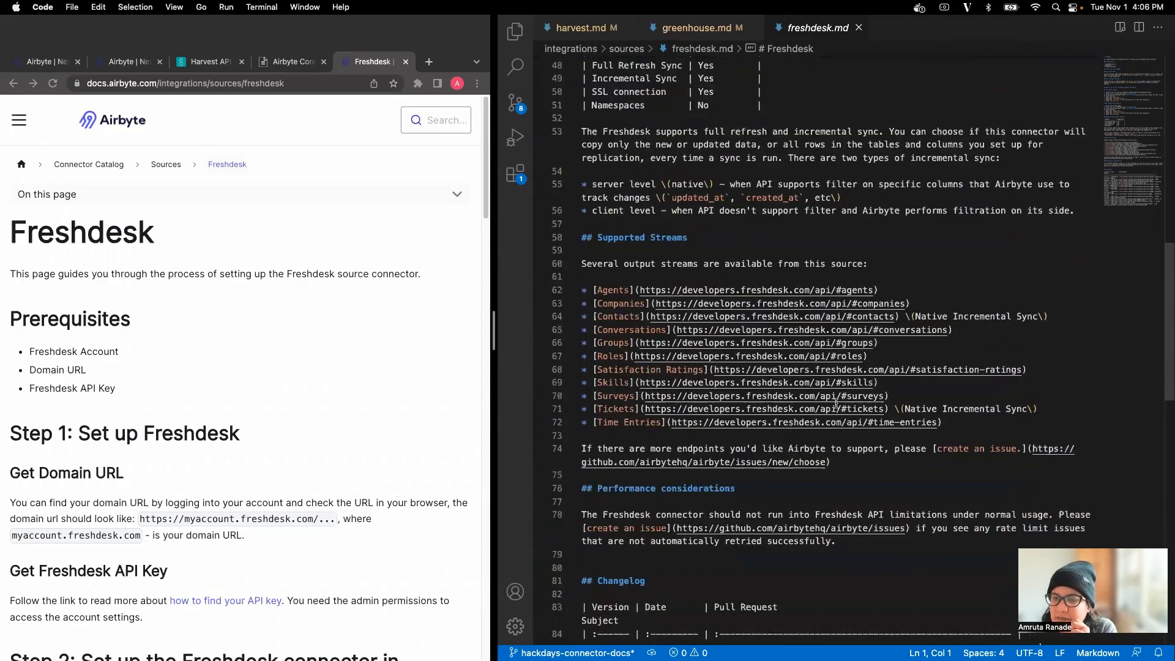
pyautogui.scroll(15, 836, 404)
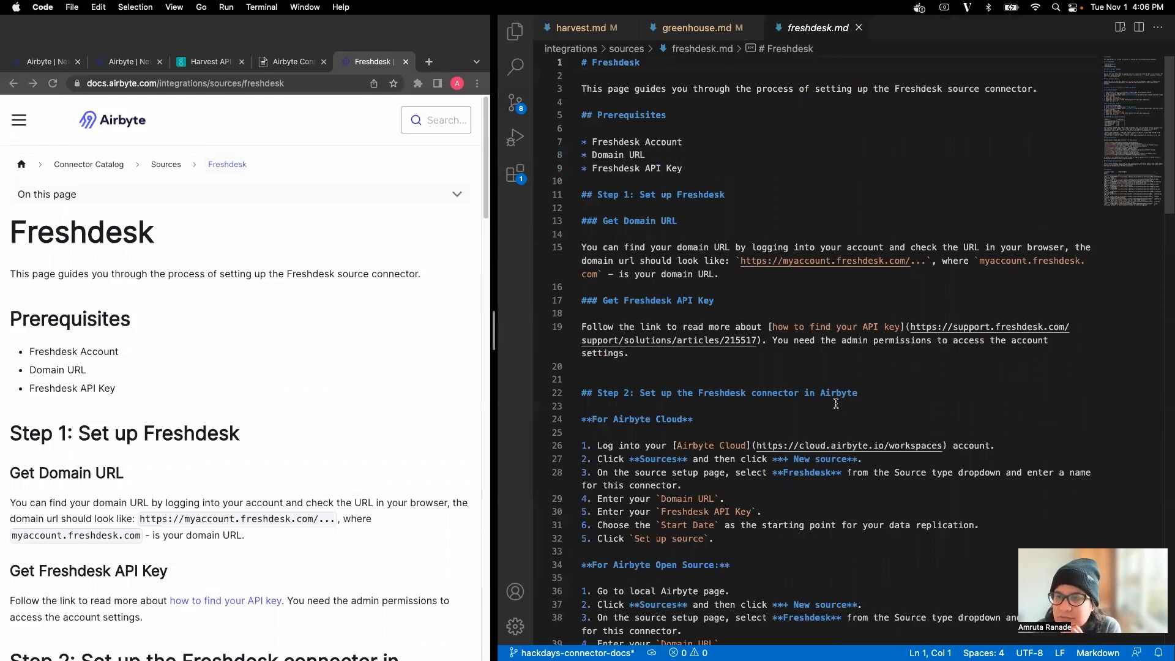
pyautogui.moveTo(695, 181); pyautogui.dragTo(580, 141)
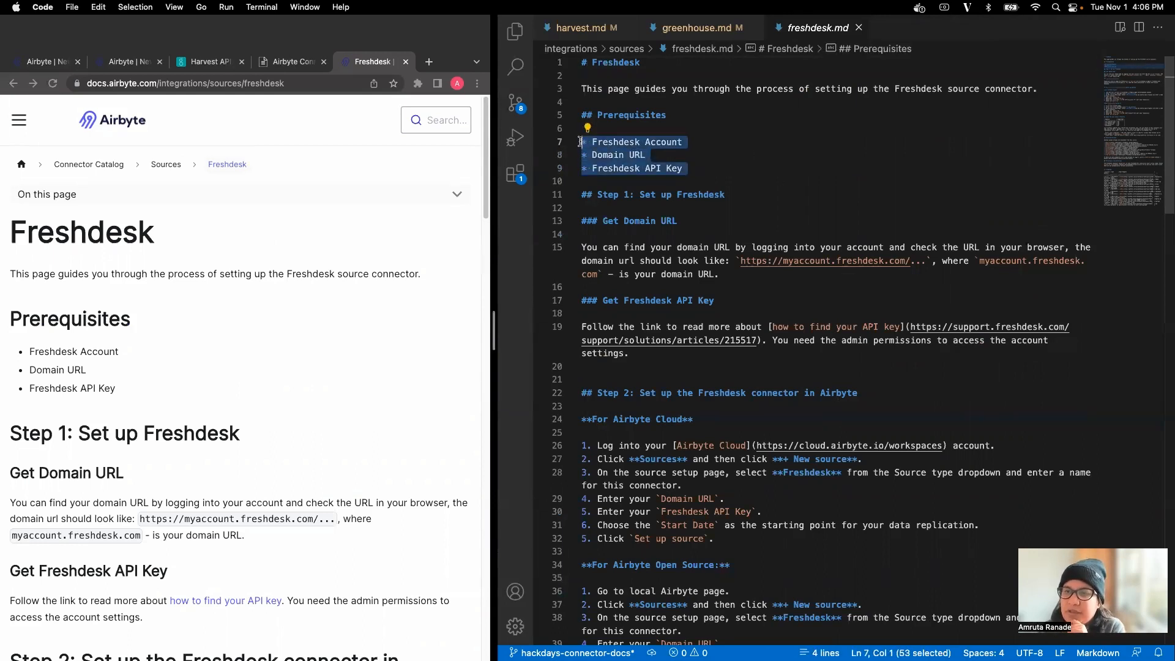
pyautogui.click(641, 157)
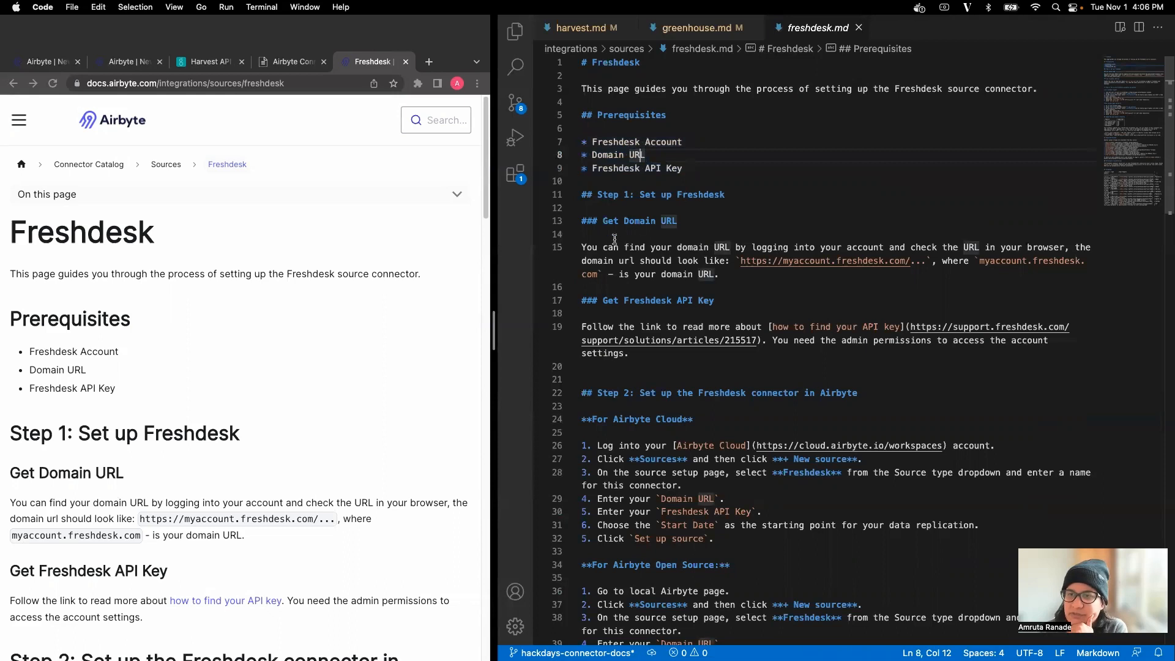
pyautogui.moveTo(582, 221); pyautogui.dragTo(631, 353)
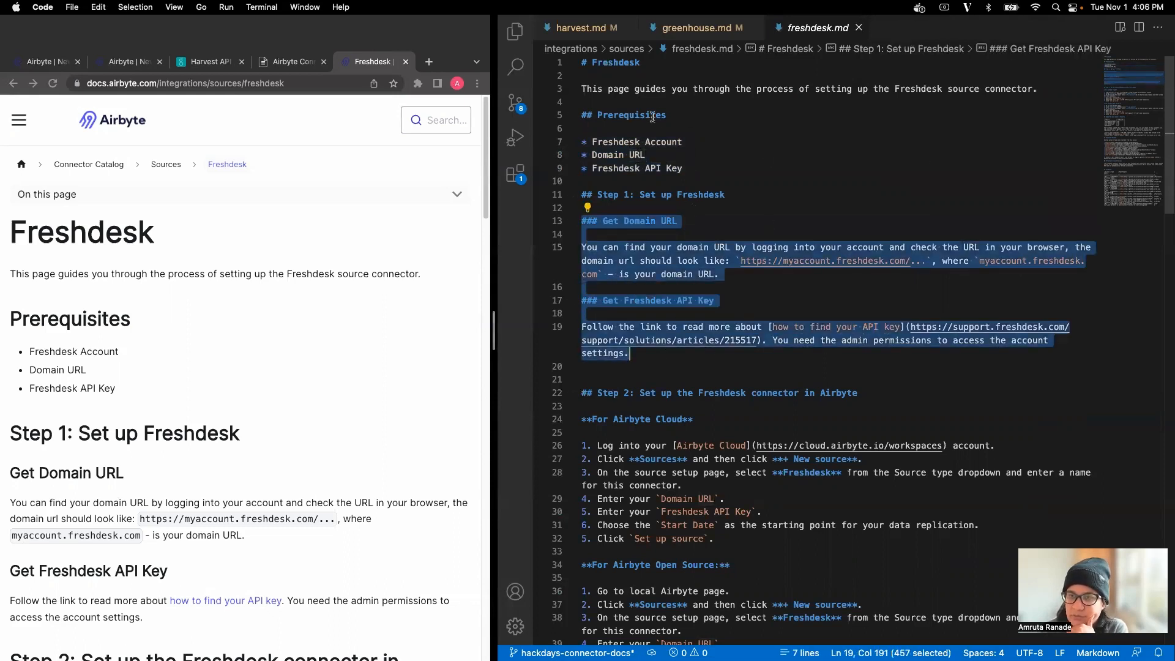
pyautogui.scroll(-5, 781, 308)
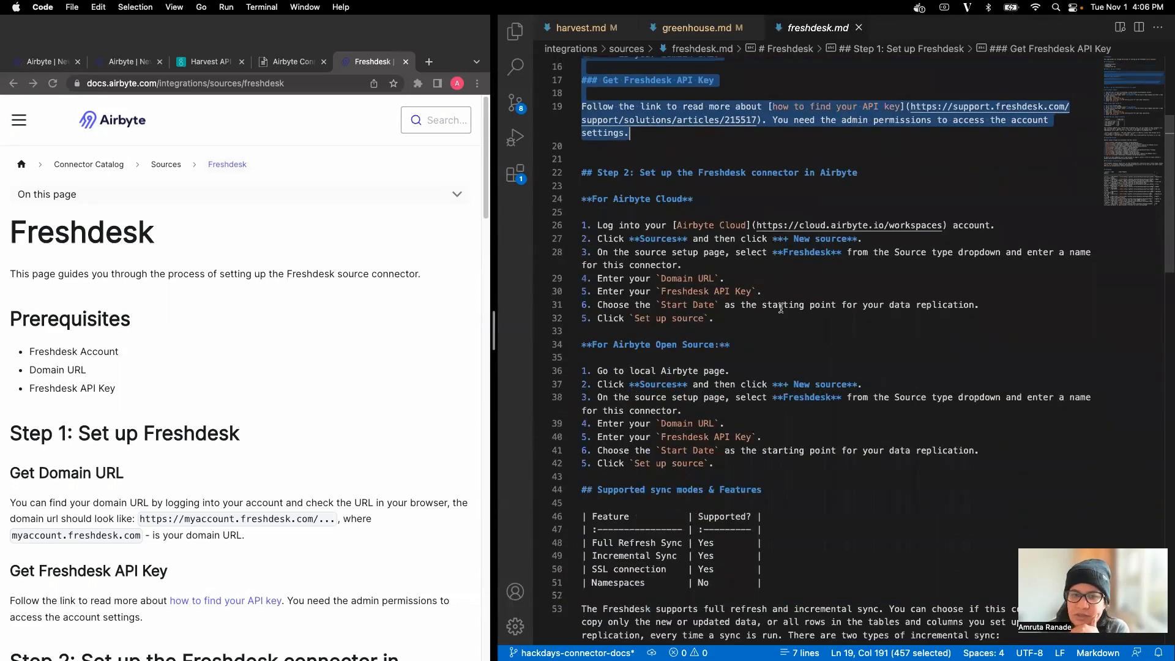
pyautogui.click(52, 62)
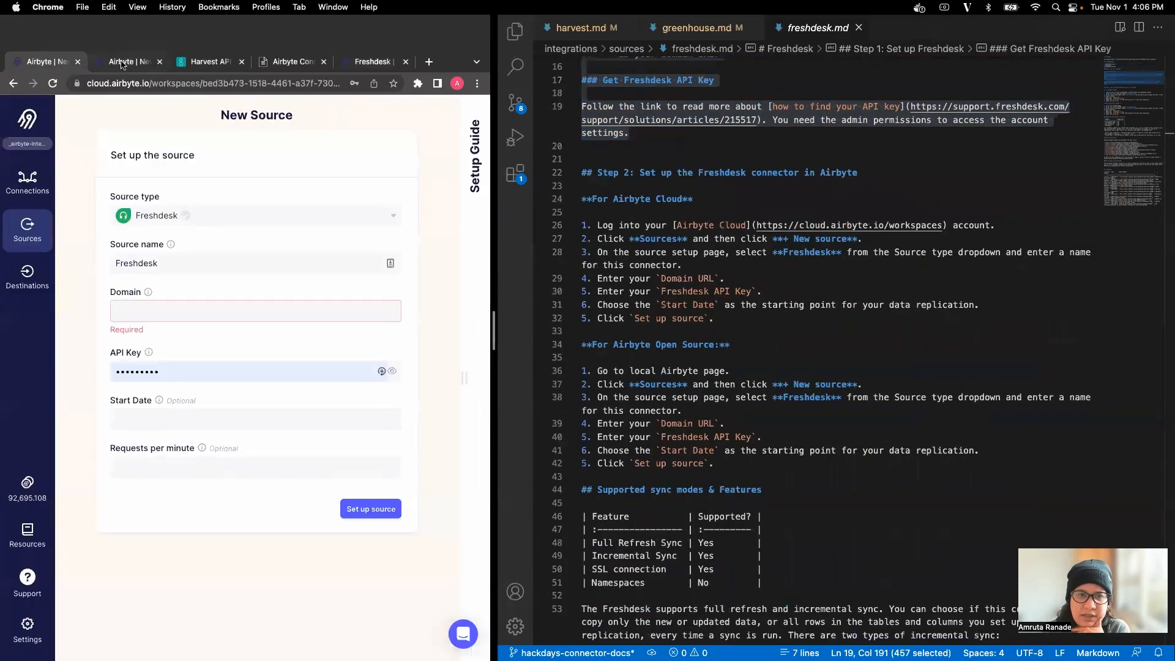
pyautogui.click(583, 199)
pyautogui.moveTo(582, 199); pyautogui.dragTo(762, 465)
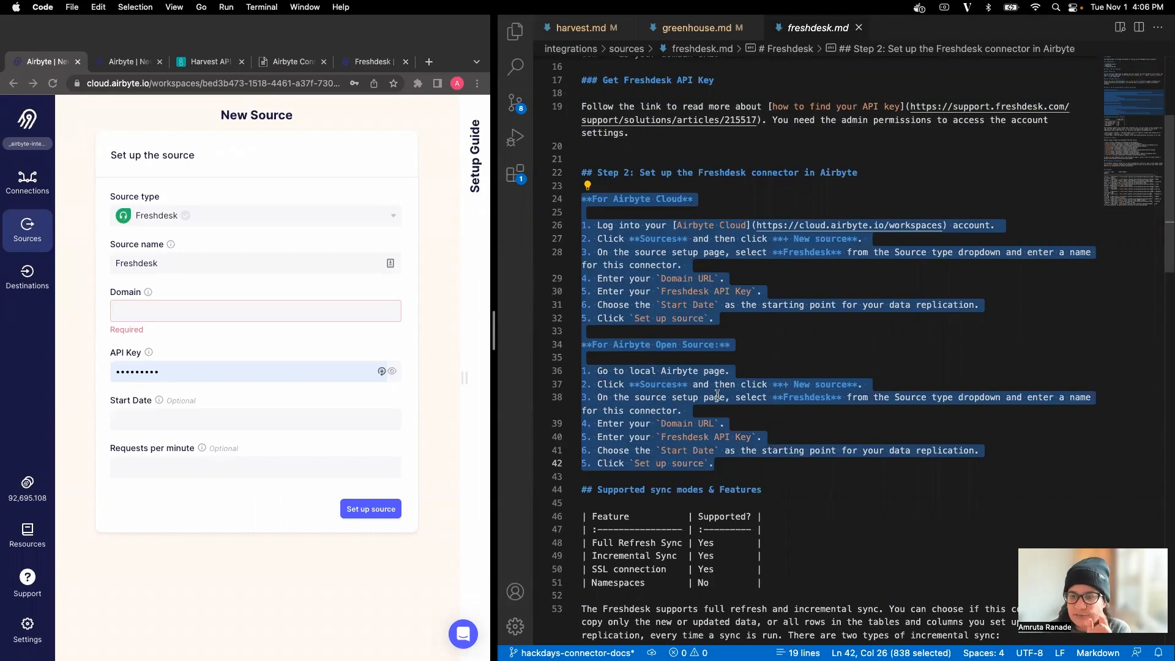
# Examine the supported sync modes table and incremental sync explanation in freshdesk.md, comparing them with the sync modes list in greenhouse.md.
pyautogui.scroll(-3, 717, 394)
pyautogui.scroll(-3, 718, 395)
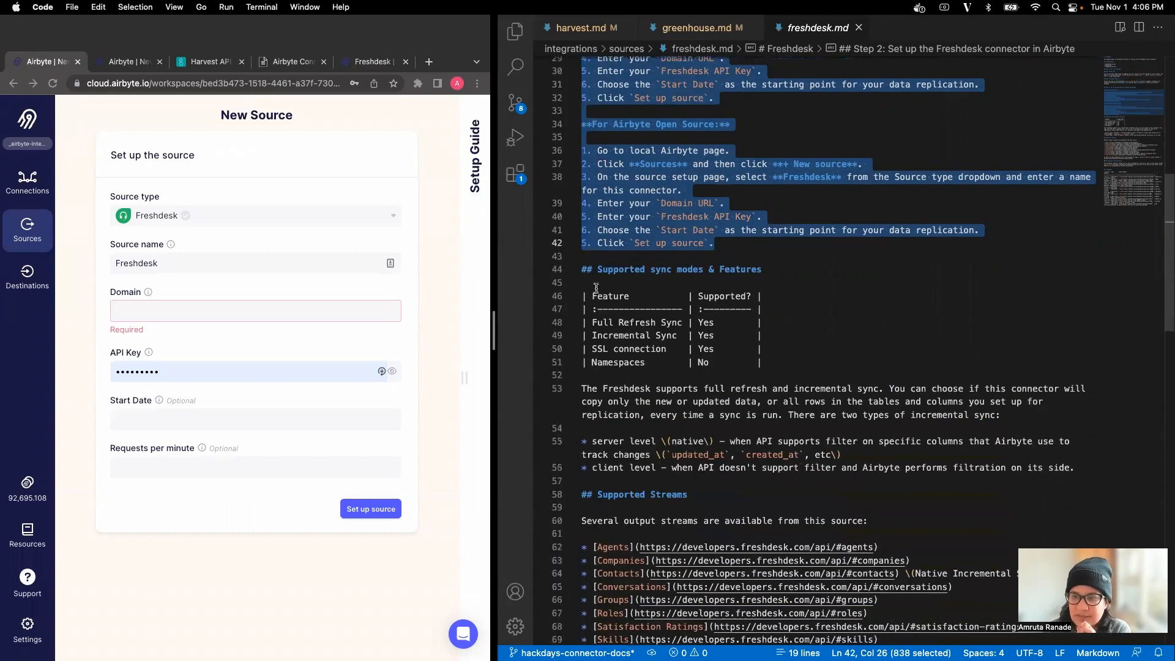
pyautogui.moveTo(580, 295); pyautogui.dragTo(764, 365)
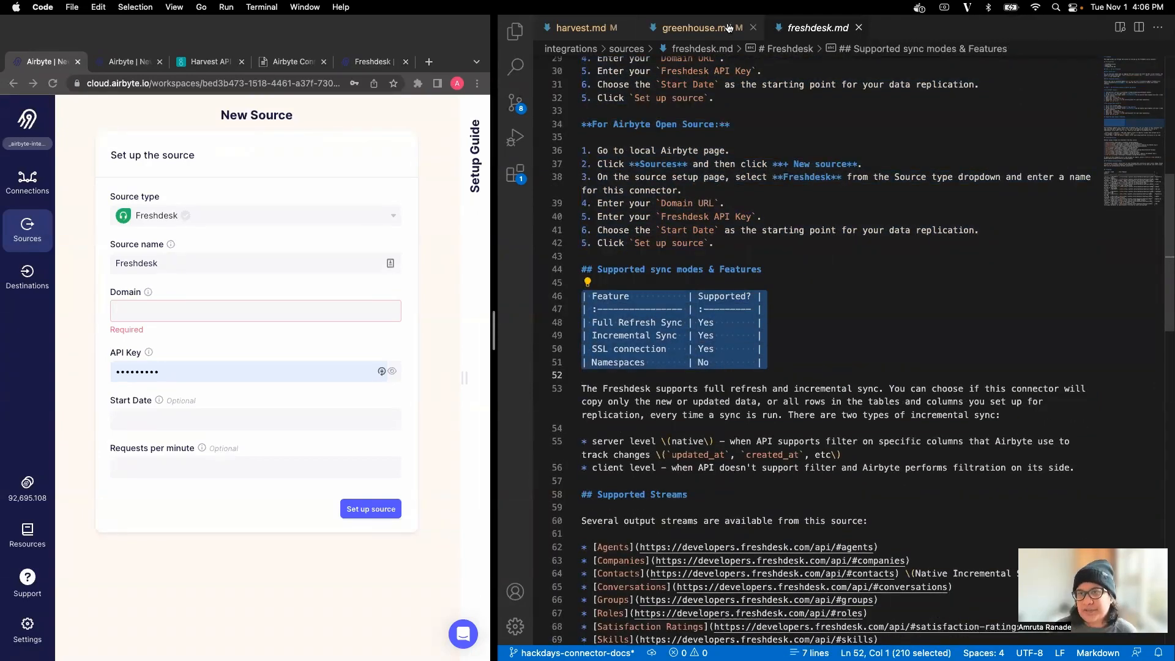
pyautogui.hotkey('ctrl', 'Tab')
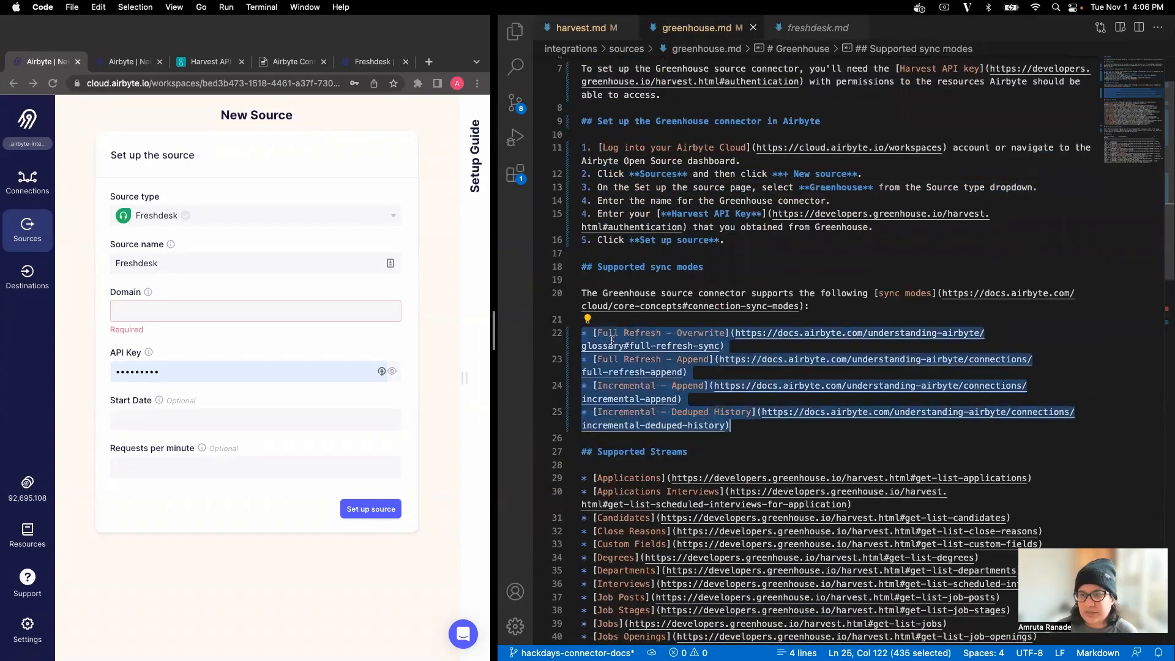
pyautogui.click(798, 29)
pyautogui.scroll(-4, 960, 241)
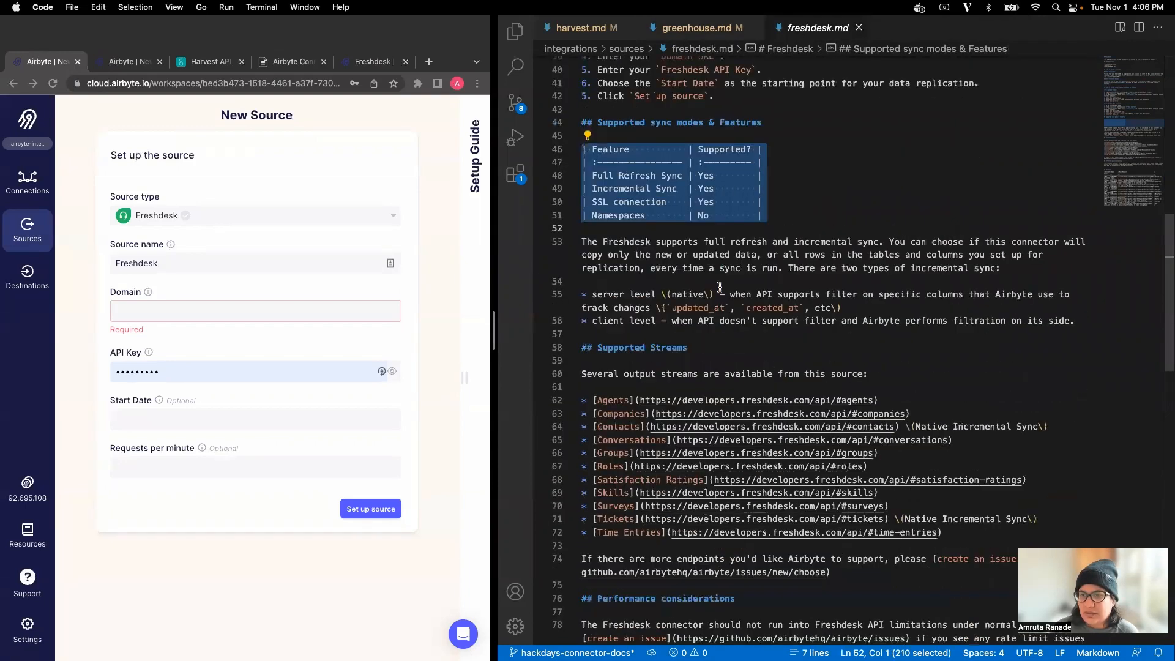
pyautogui.moveTo(1092, 333); pyautogui.dragTo(581, 242)
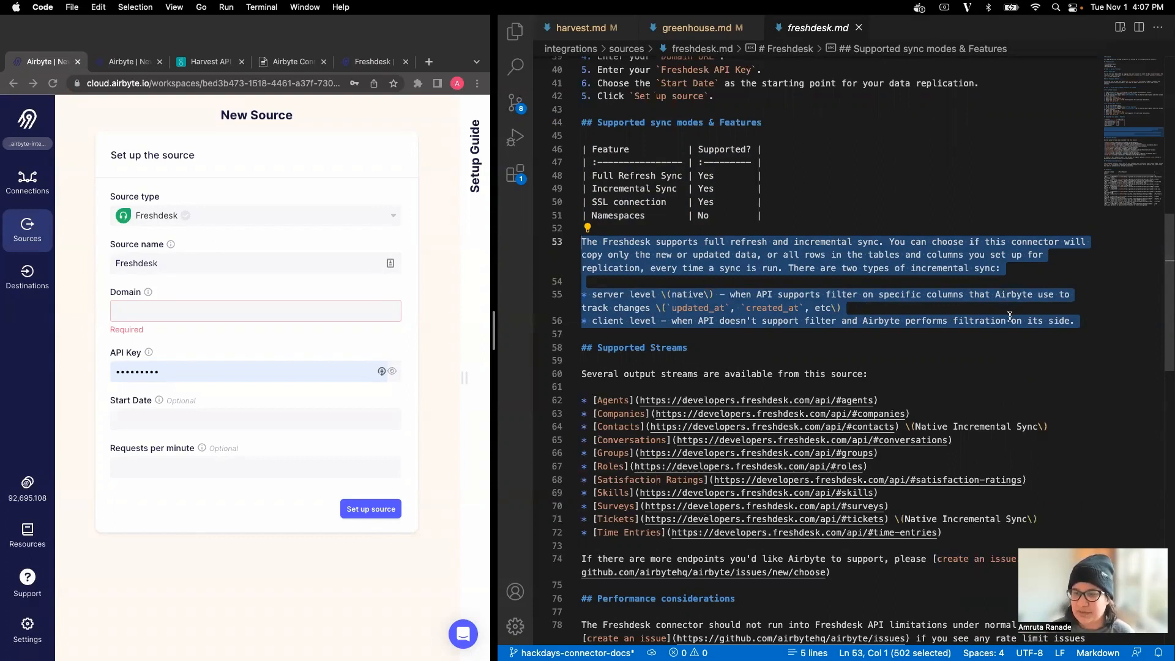
# Read the supported streams, the note on requesting more endpoints, the performance considerations and the changelog in freshdesk.md.
pyautogui.scroll(-1, 1010, 316)
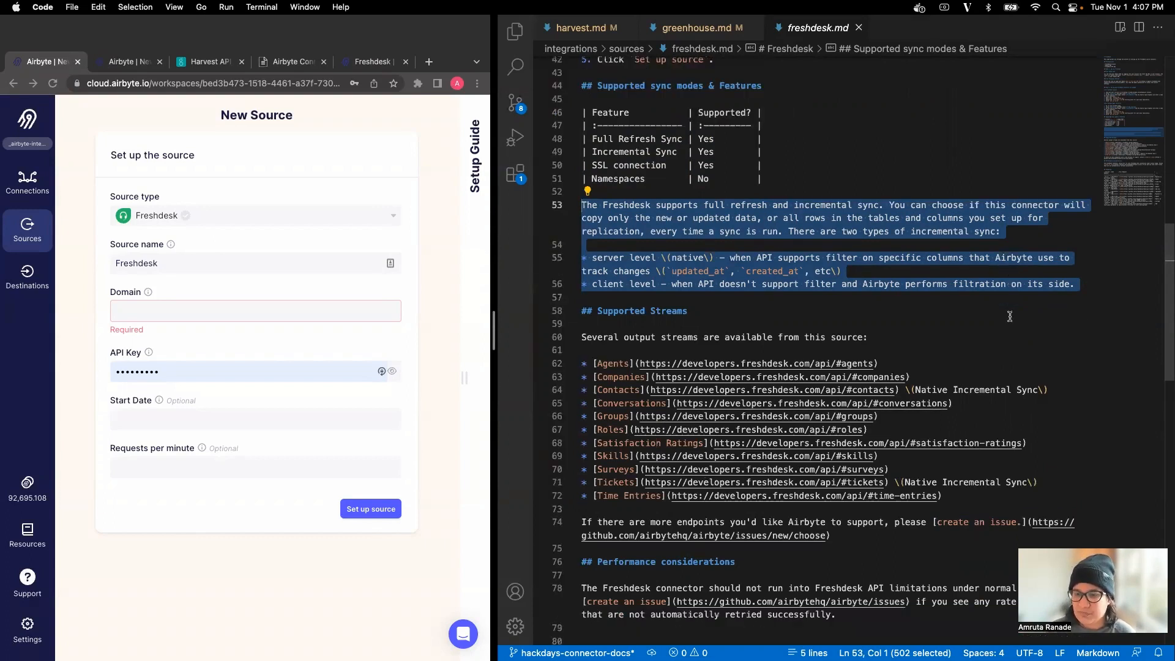
pyautogui.scroll(-3, 1010, 316)
pyautogui.scroll(-10, 1010, 316)
pyautogui.scroll(9, 866, 339)
pyautogui.moveTo(856, 390); pyautogui.dragTo(574, 379)
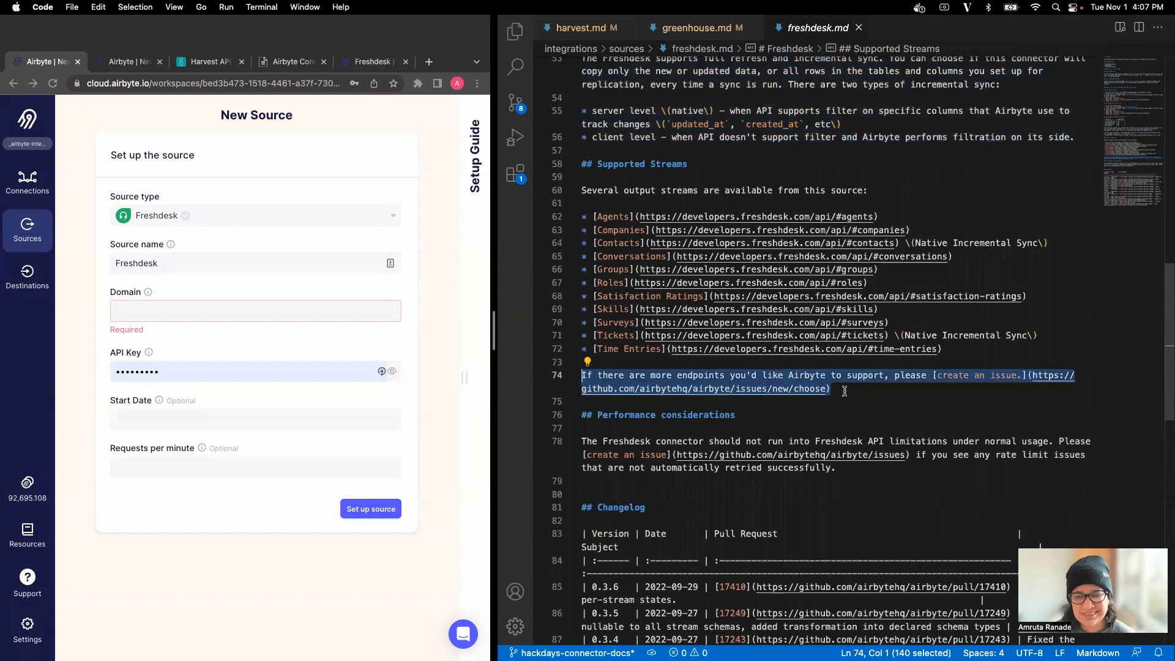
pyautogui.moveTo(856, 390); pyautogui.dragTo(577, 379)
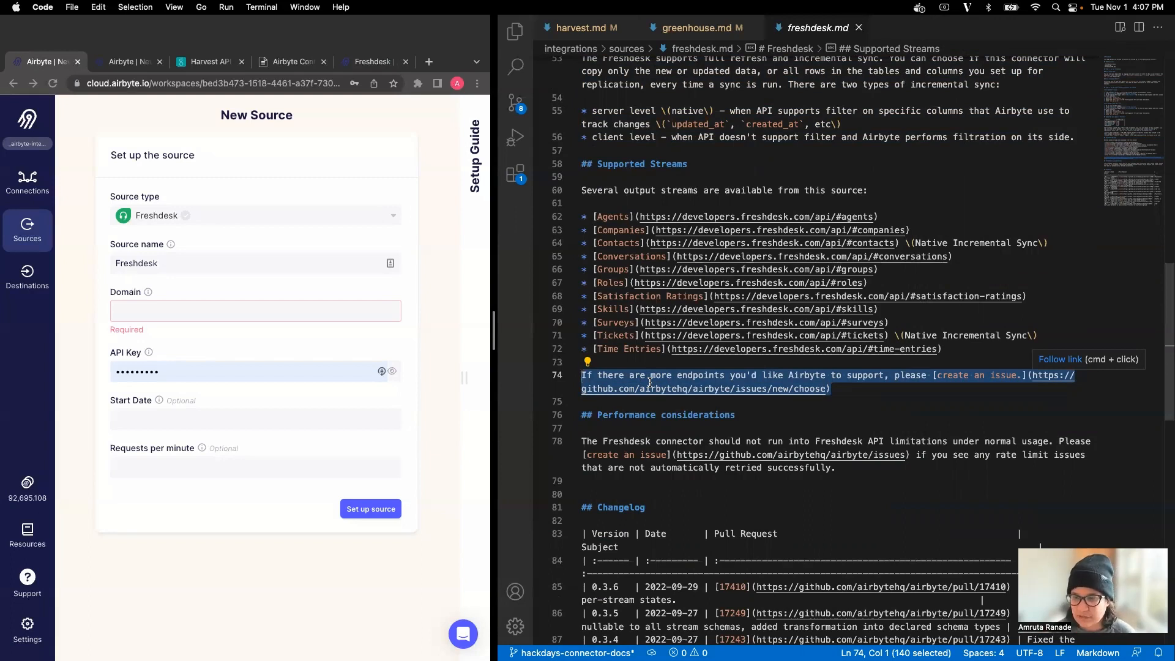
pyautogui.scroll(-2, 666, 406)
pyautogui.tripleClick(712, 429)
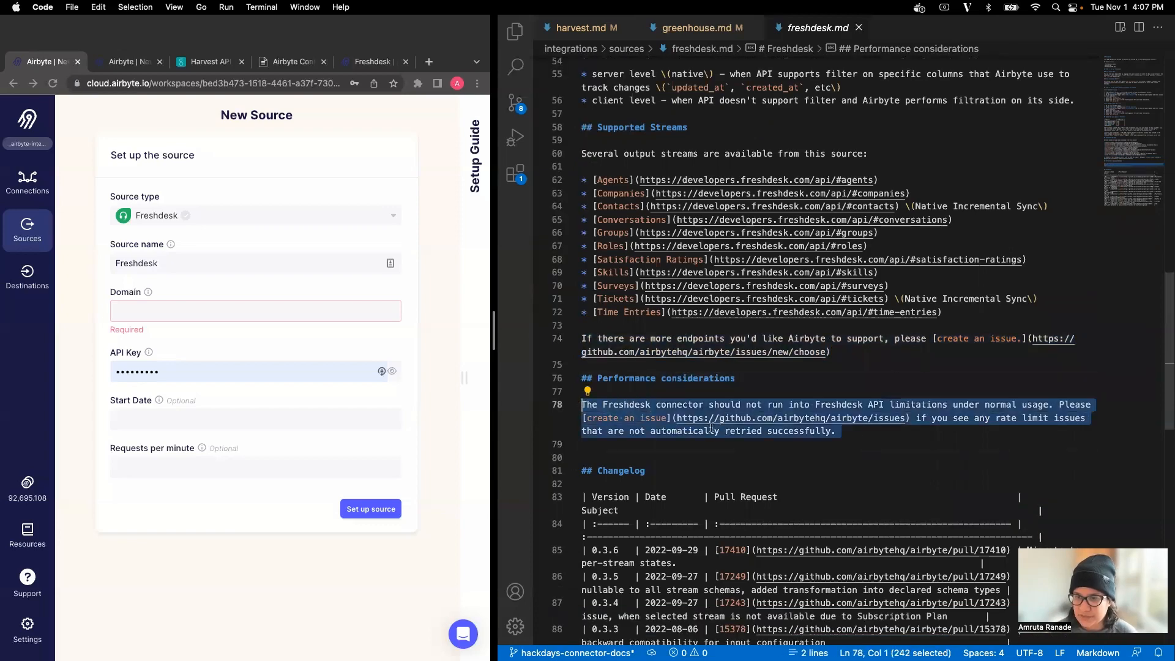
# Re-read the block in freshdesk.md from Prerequisites through the API key instructions of Step 1.
pyautogui.scroll(15, 712, 428)
pyautogui.click(666, 142)
pyautogui.moveTo(582, 117); pyautogui.dragTo(723, 275)
pyautogui.click(704, 314)
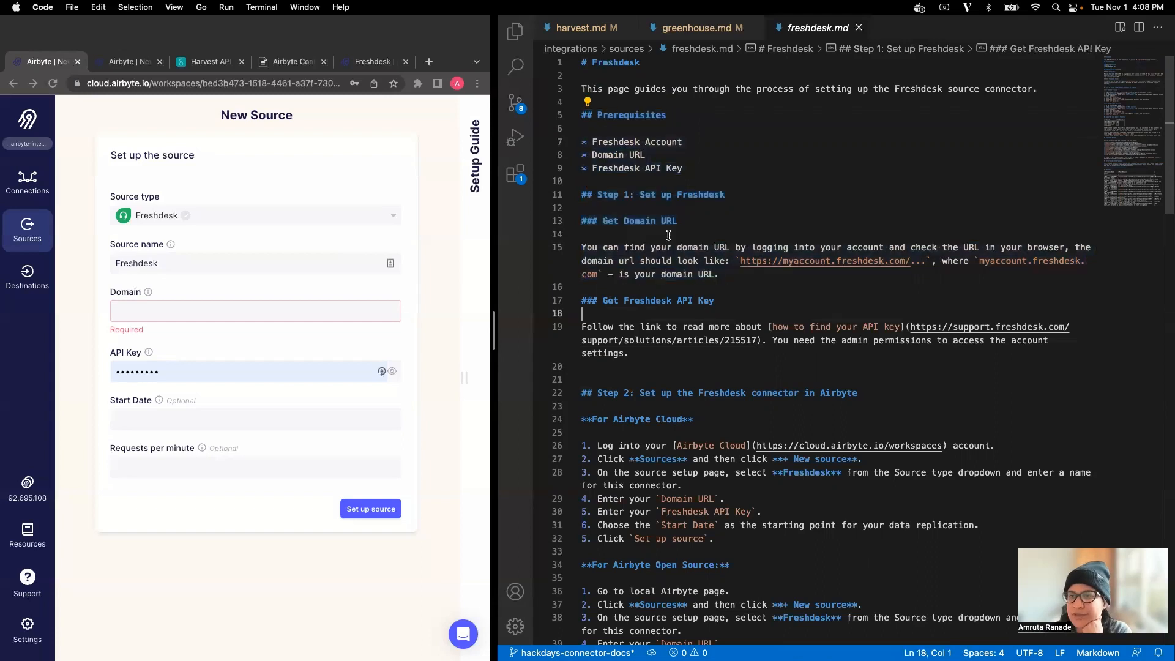
pyautogui.moveTo(643, 355); pyautogui.dragTo(589, 118)
# Add "To set up the Freshdesk source connector, you'll need the" under Prerequisites in freshdesk.md, adapting the opening wording from greenhouse.md.
pyautogui.click(692, 115)
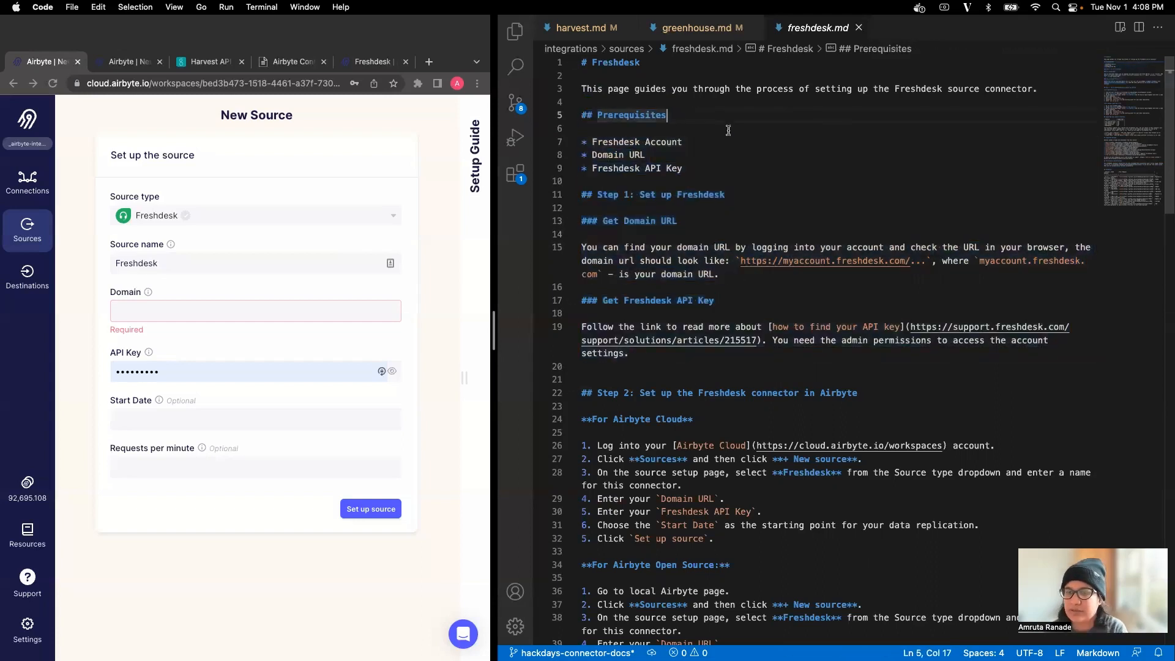
pyautogui.press('Return')
pyautogui.press('Return')
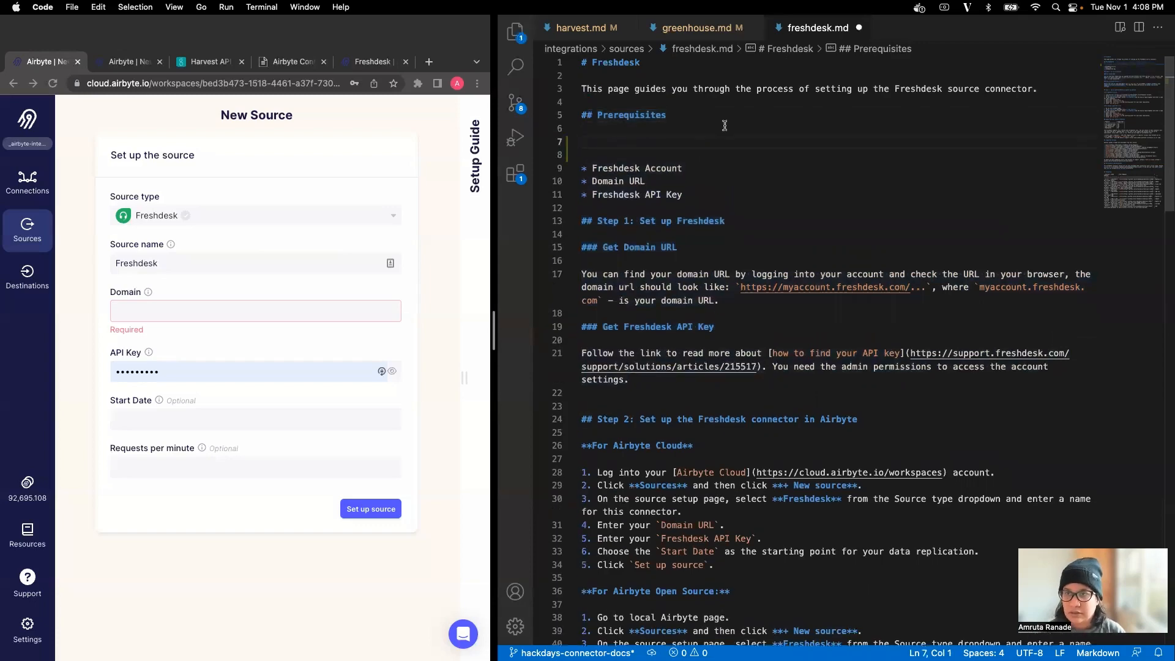
pyautogui.click(706, 29)
pyautogui.scroll(2, 636, 193)
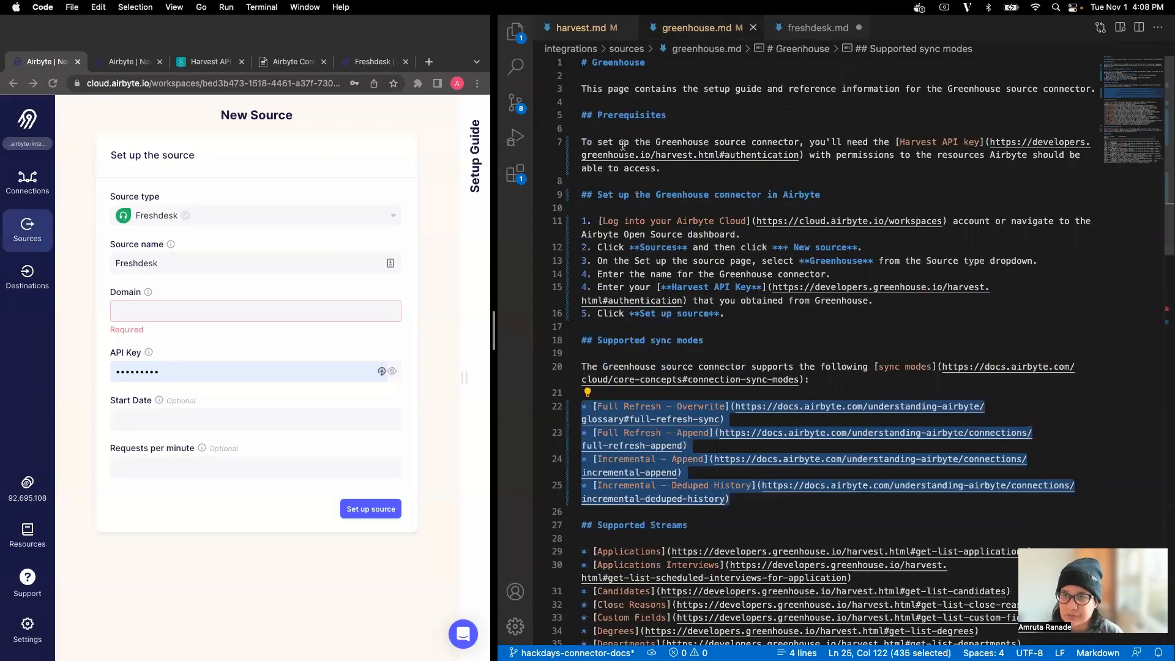
pyautogui.press('super+Up')
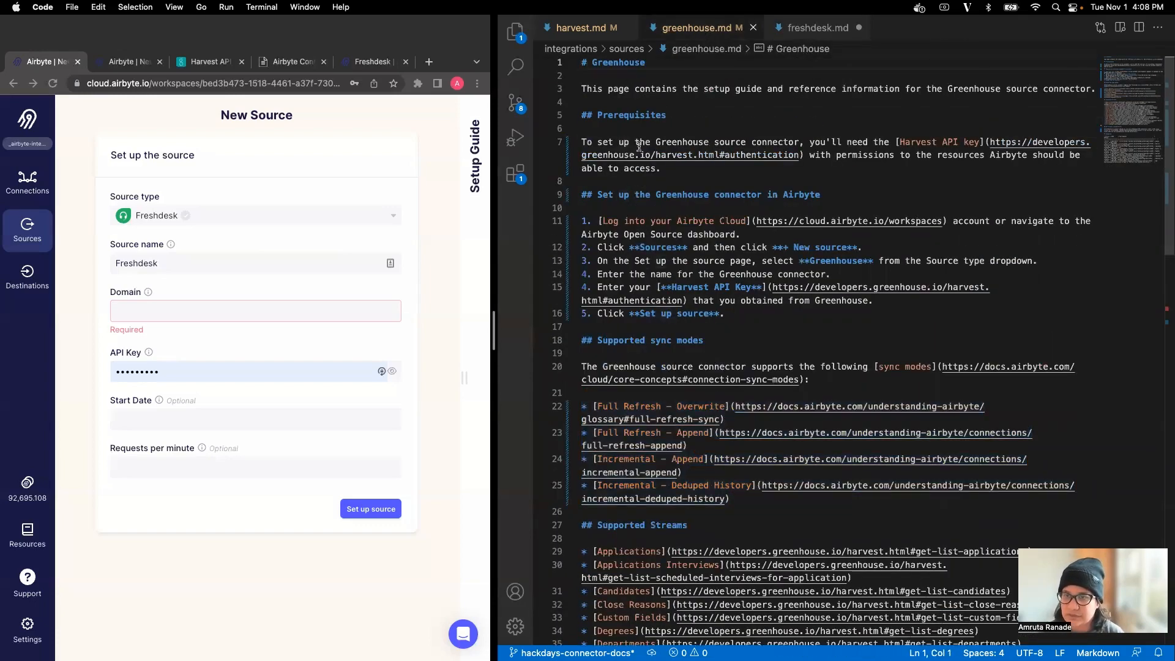
pyautogui.moveTo(582, 142); pyautogui.dragTo(890, 139)
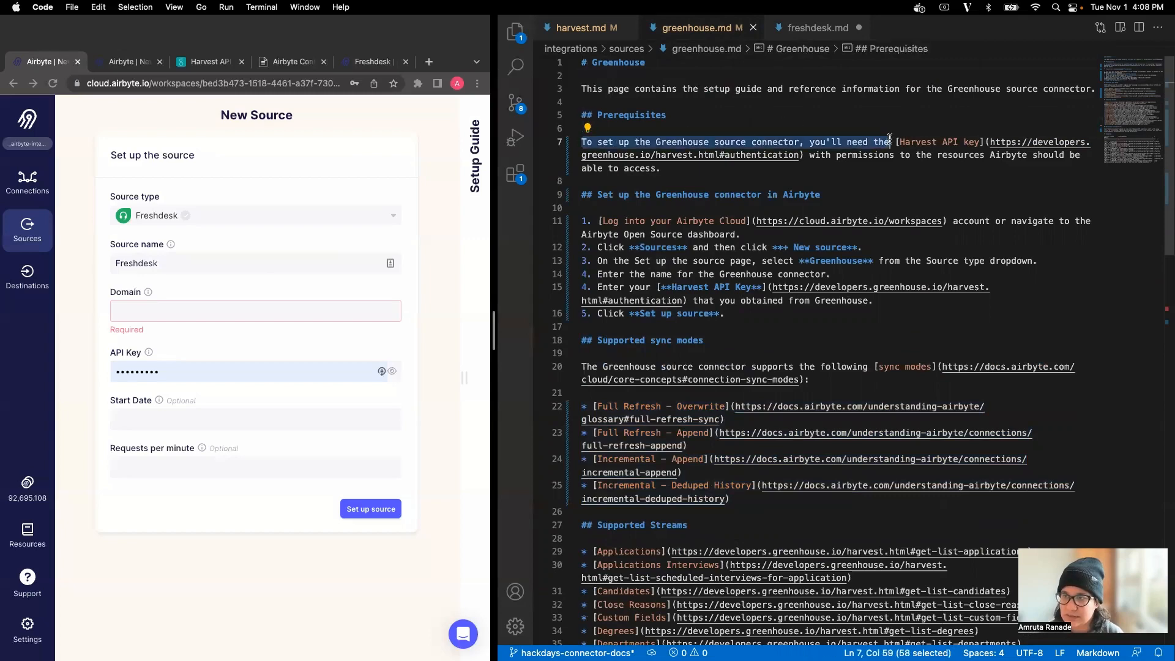
pyautogui.click(818, 27)
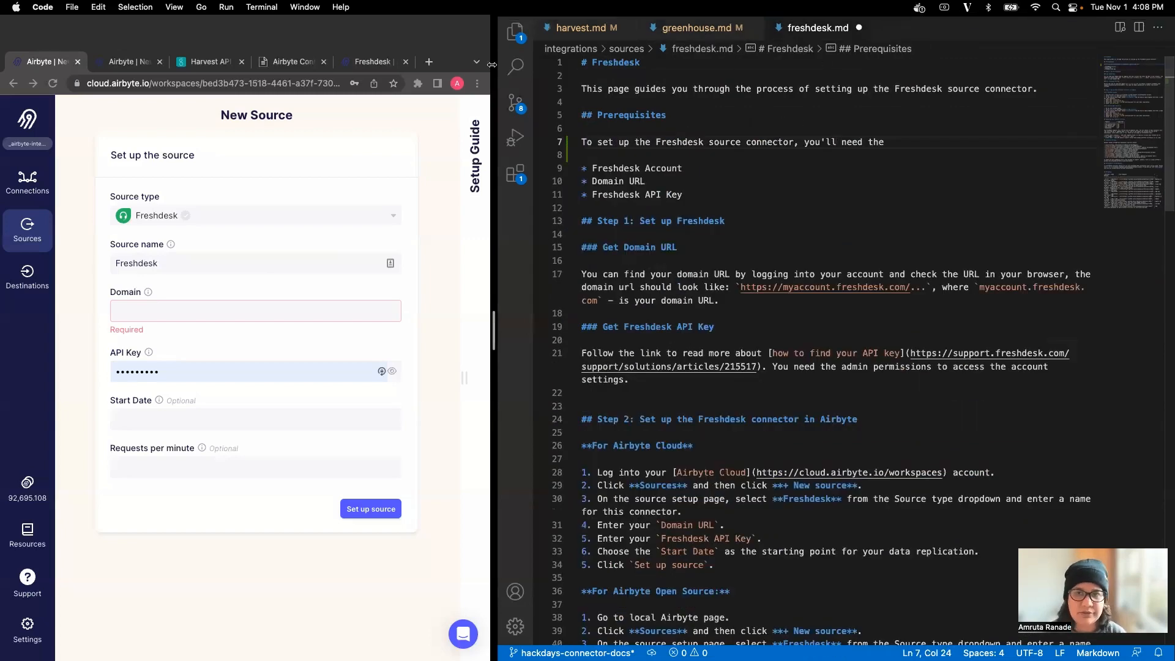
# Search the web for "freshdesk" in a new browser tab, look over the results and close the tab.
pyautogui.click(429, 62)
pyautogui.write('freshdesk')
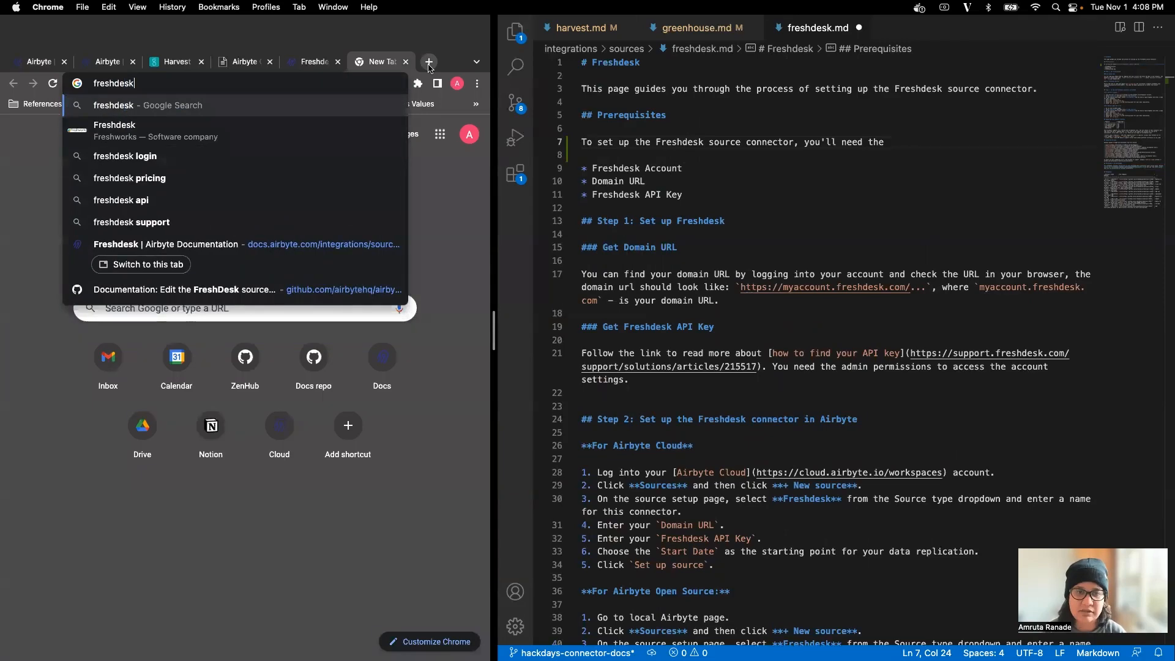
pyautogui.press('Return')
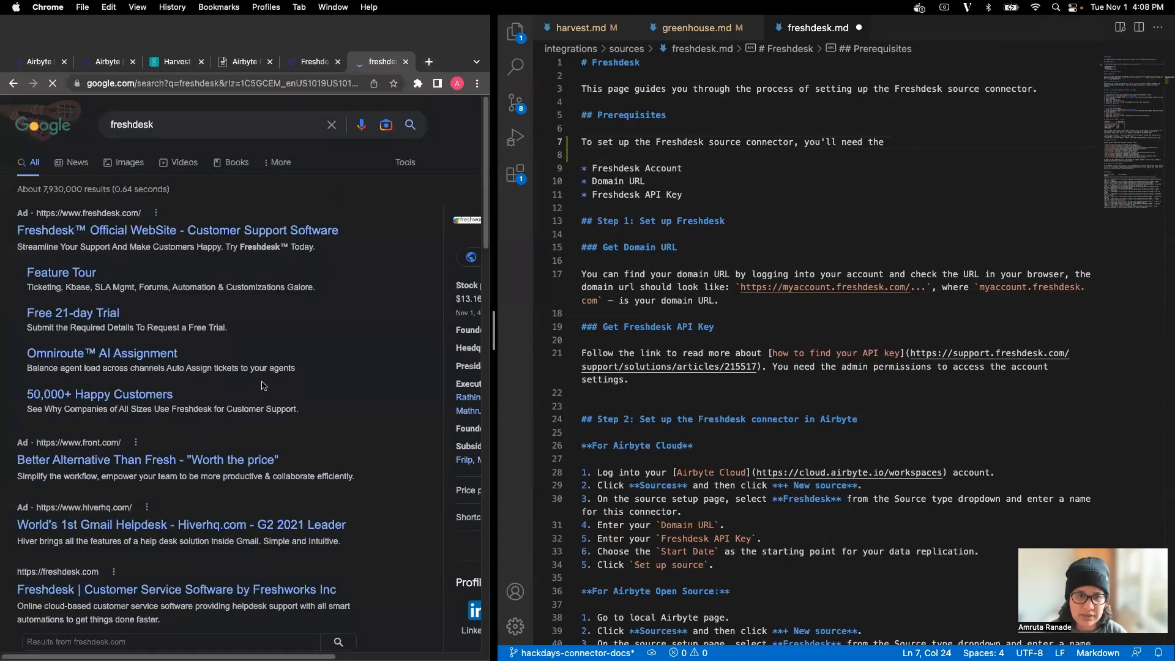
pyautogui.scroll(-5, 263, 385)
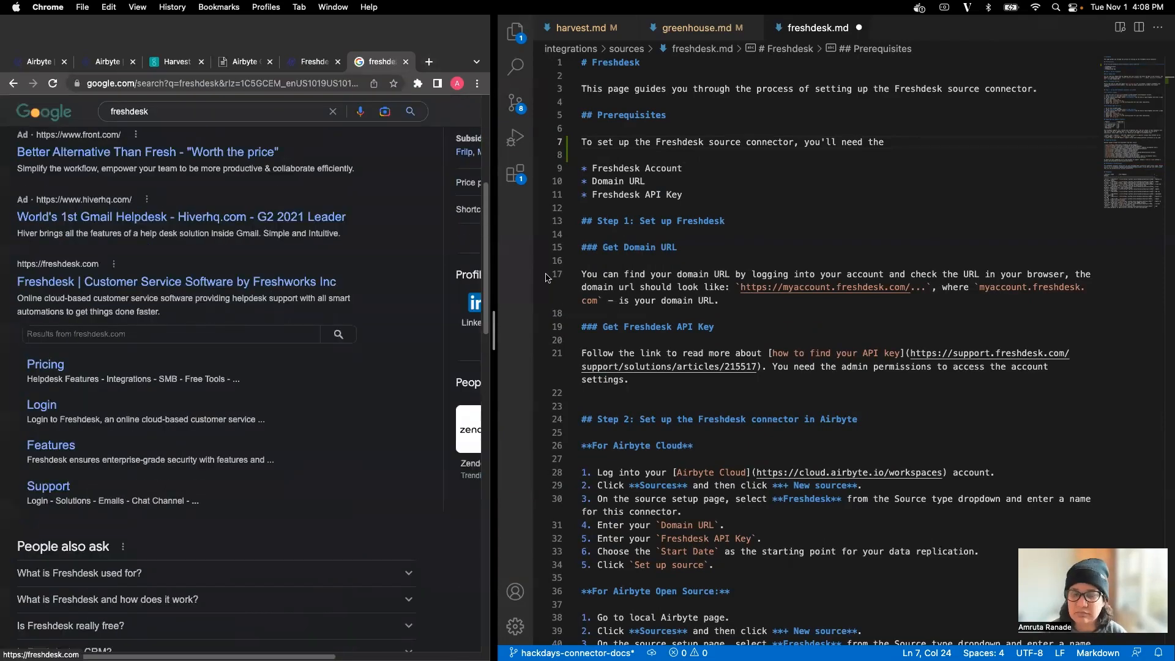
pyautogui.press('super+w')
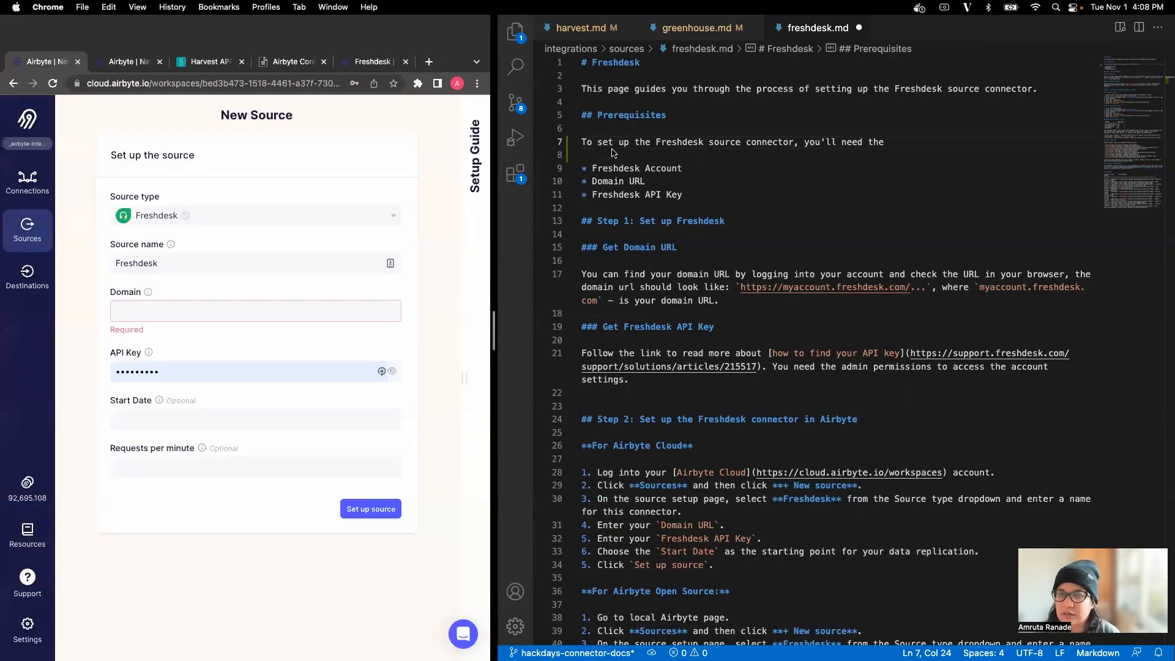
# Complete the prerequisites sentence in freshdesk.md with "Freshdesk domain URL and the API key.", based on the bulleted items below it.
pyautogui.click(897, 144)
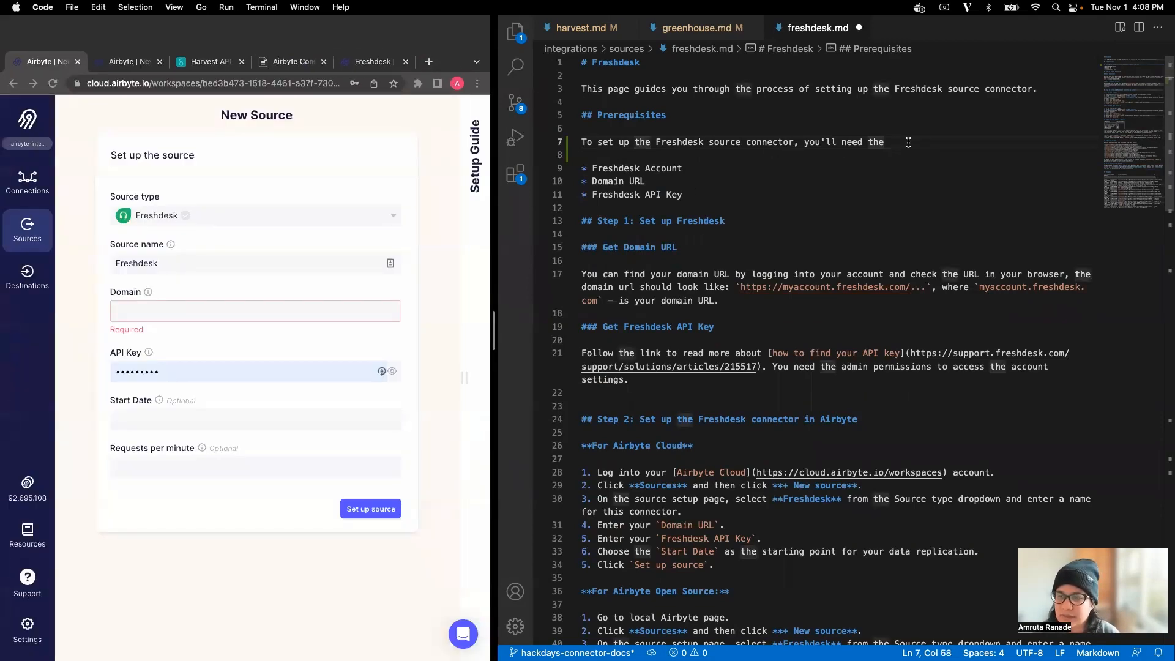
pyautogui.doubleClick(877, 142)
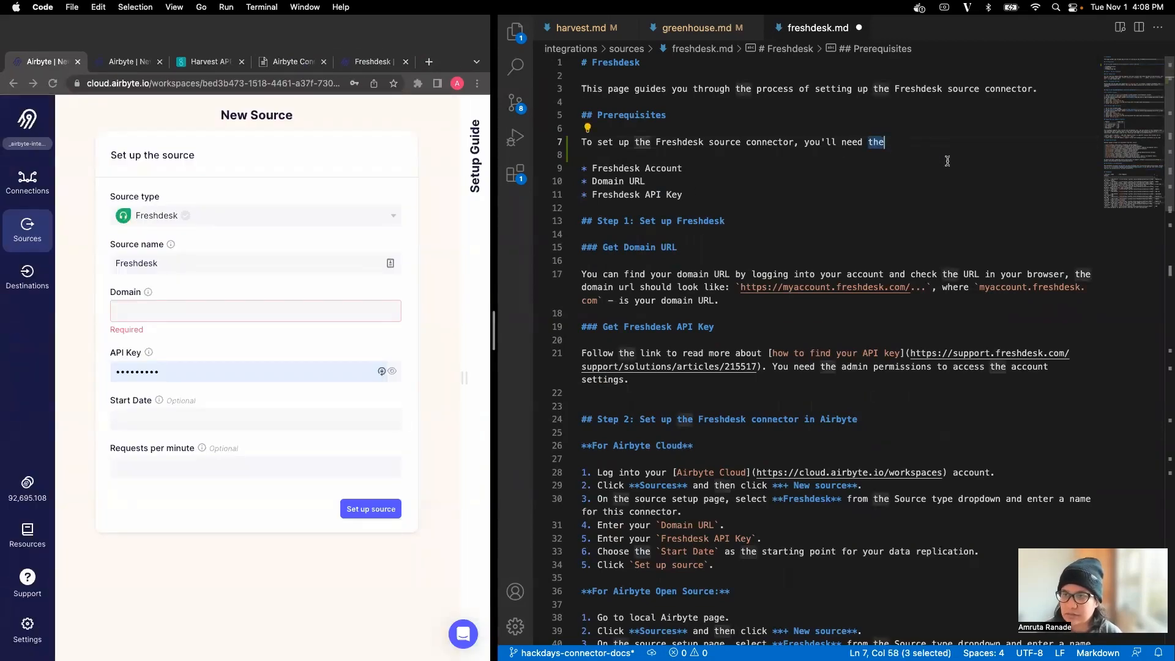
pyautogui.moveTo(710, 170); pyautogui.dragTo(588, 171)
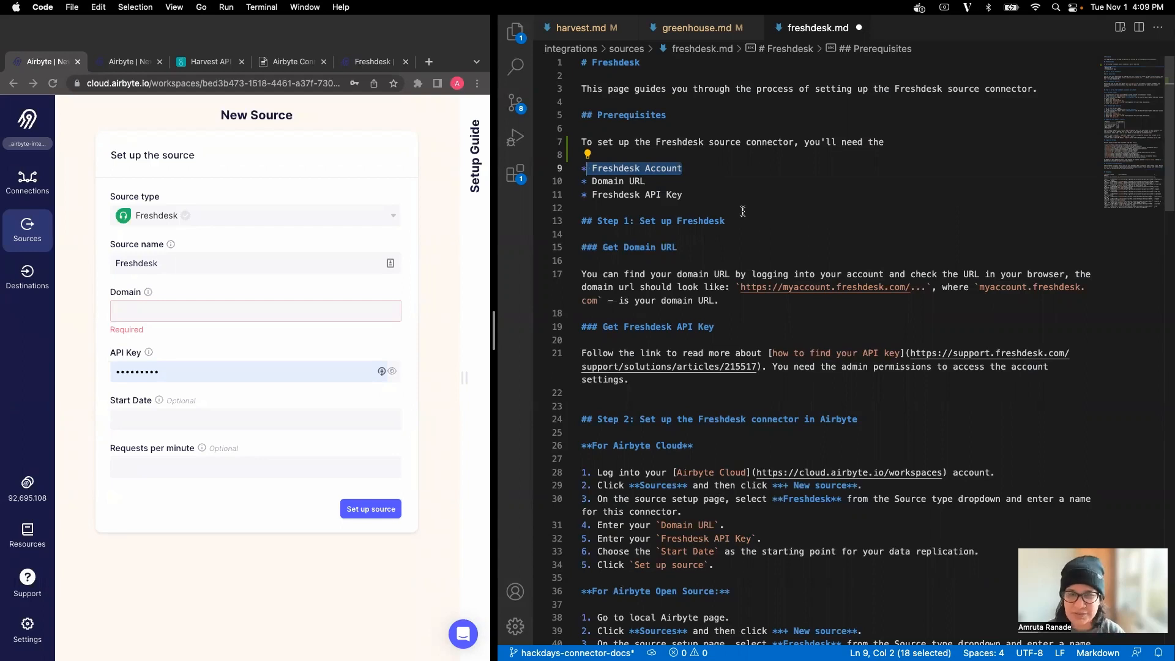
pyautogui.moveTo(682, 195); pyautogui.dragTo(591, 182)
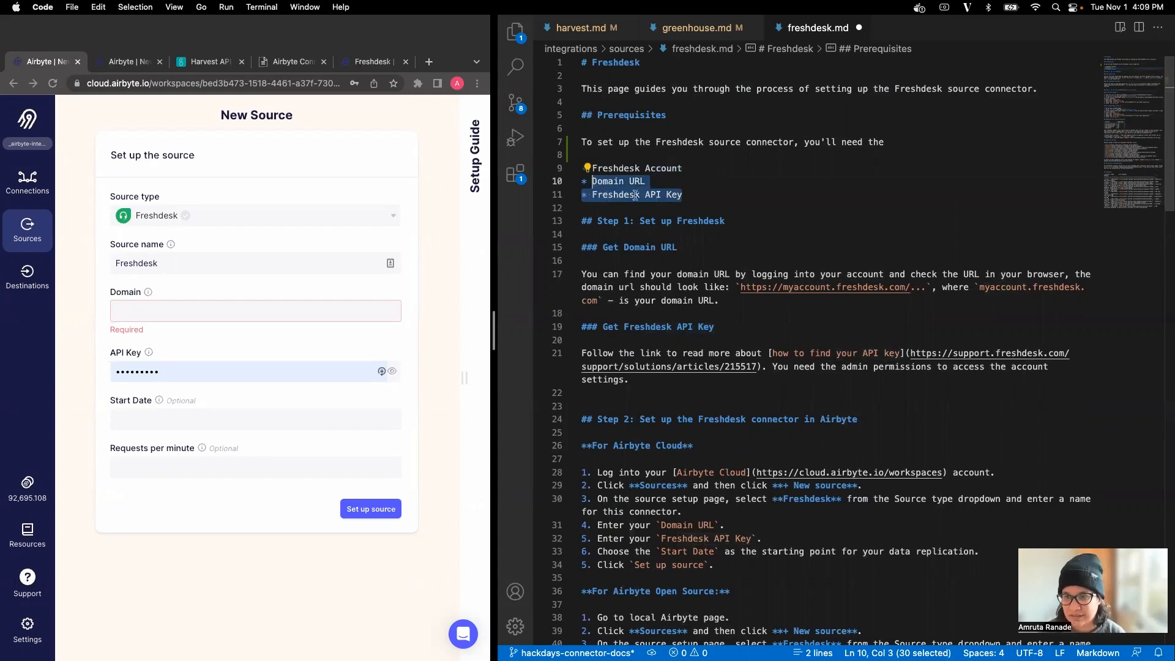
pyautogui.click(890, 145)
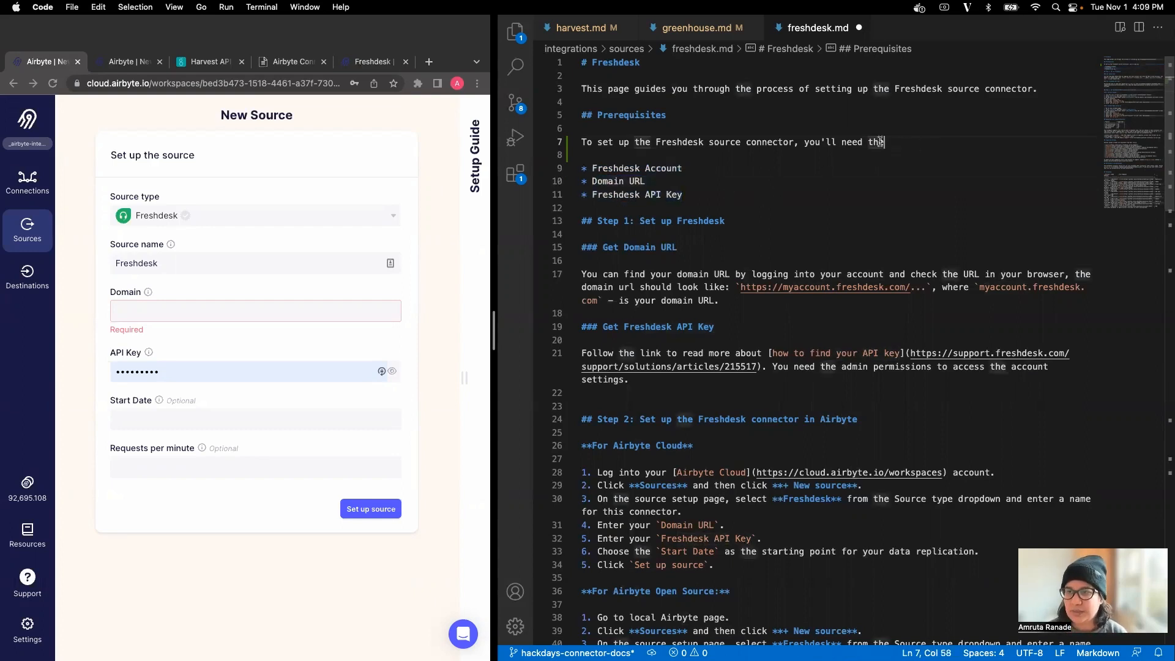
pyautogui.write('dom')
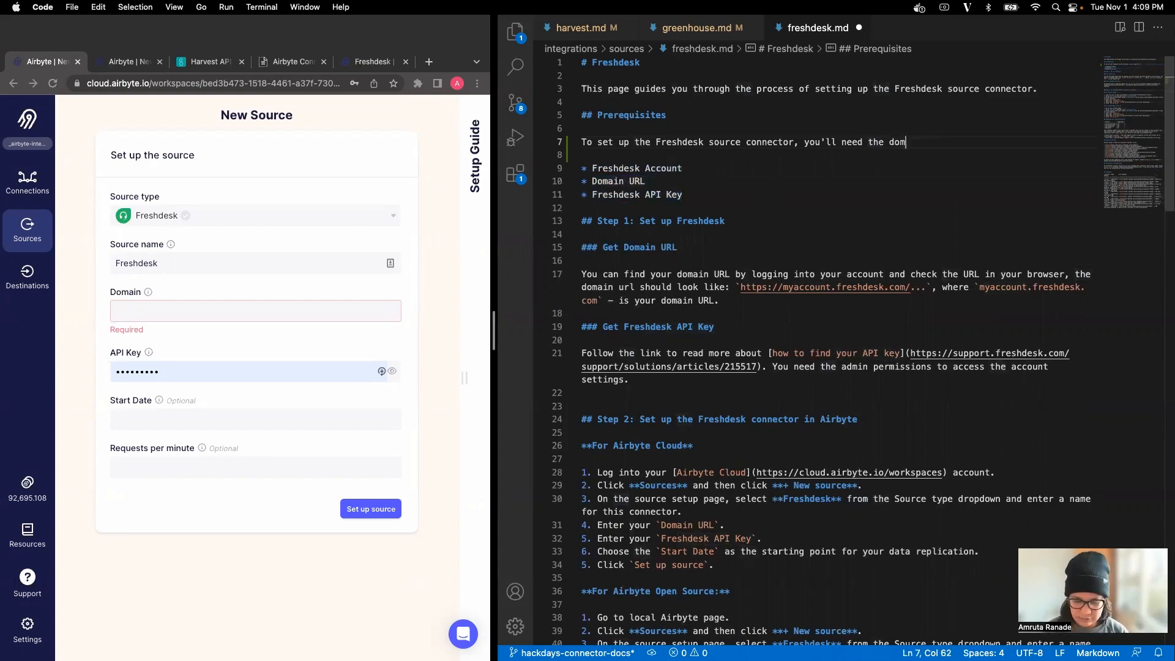
pyautogui.write('ain URL and the API k')
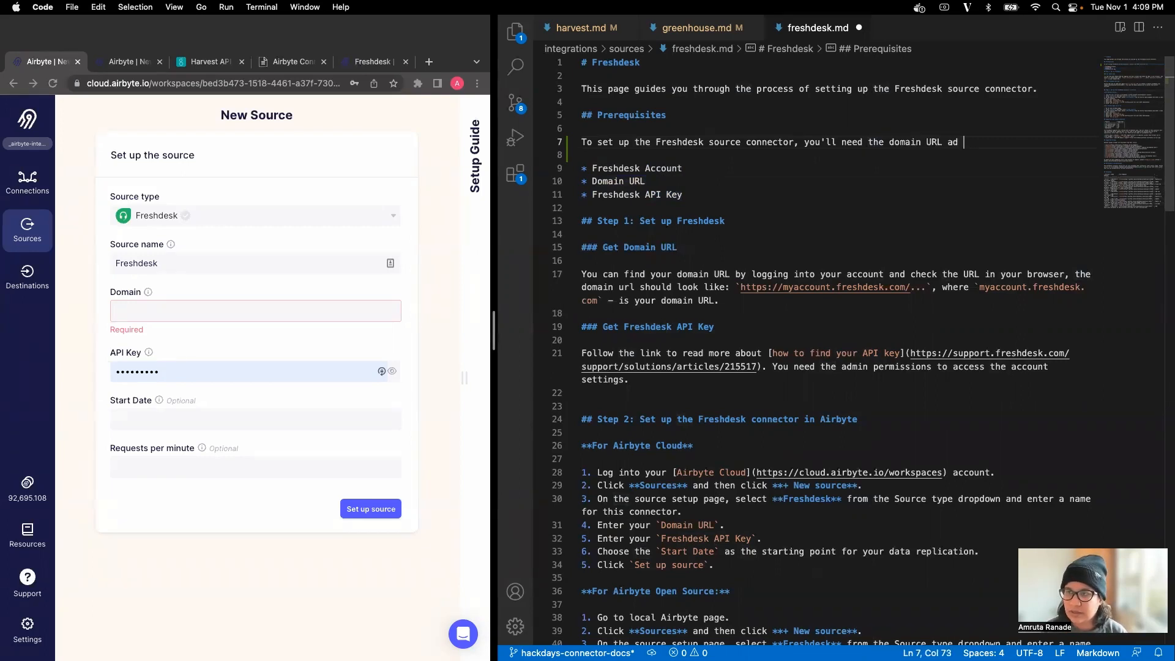
# Turn "domain URL" in the prerequisites sentence into a Markdown link with an empty target.
pyautogui.hotkey('shift', 'Right')
pyautogui.hotkey('shift', 'Right')
pyautogui.hotkey('shift', 'Right')
pyautogui.hotkey('shift', 'Right')
pyautogui.hotkey('shift', 'Right')
pyautogui.hotkey('shift', 'Right')
pyautogui.hotkey('shift', 'Right')
pyautogui.hotkey('shift', 'Right')
pyautogui.hotkey('shift', 'Right')
pyautogui.hotkey('shift', 'Right')
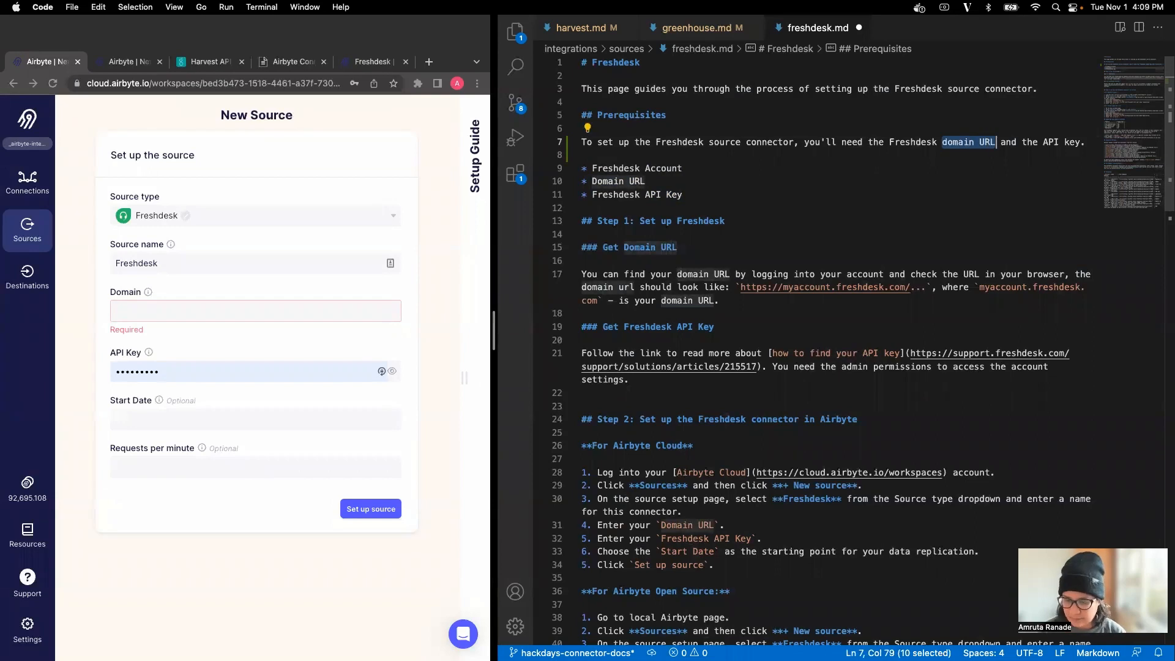
pyautogui.write('[')
pyautogui.press('Right')
pyautogui.press('Right')
pyautogui.write('(')
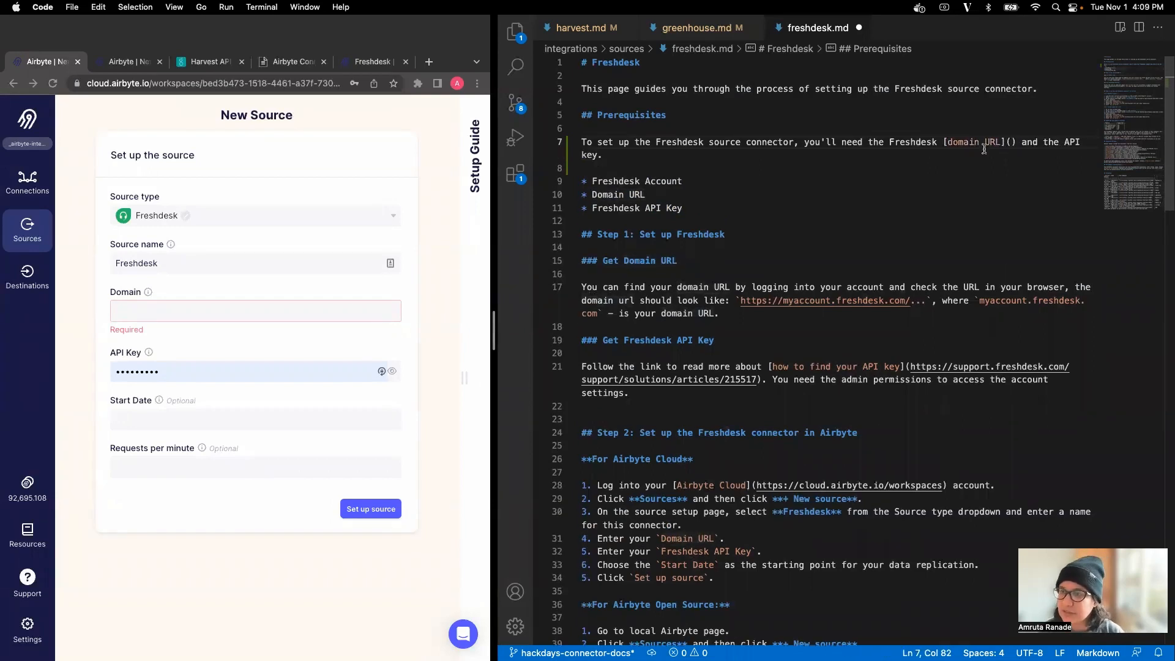
pyautogui.click(820, 302)
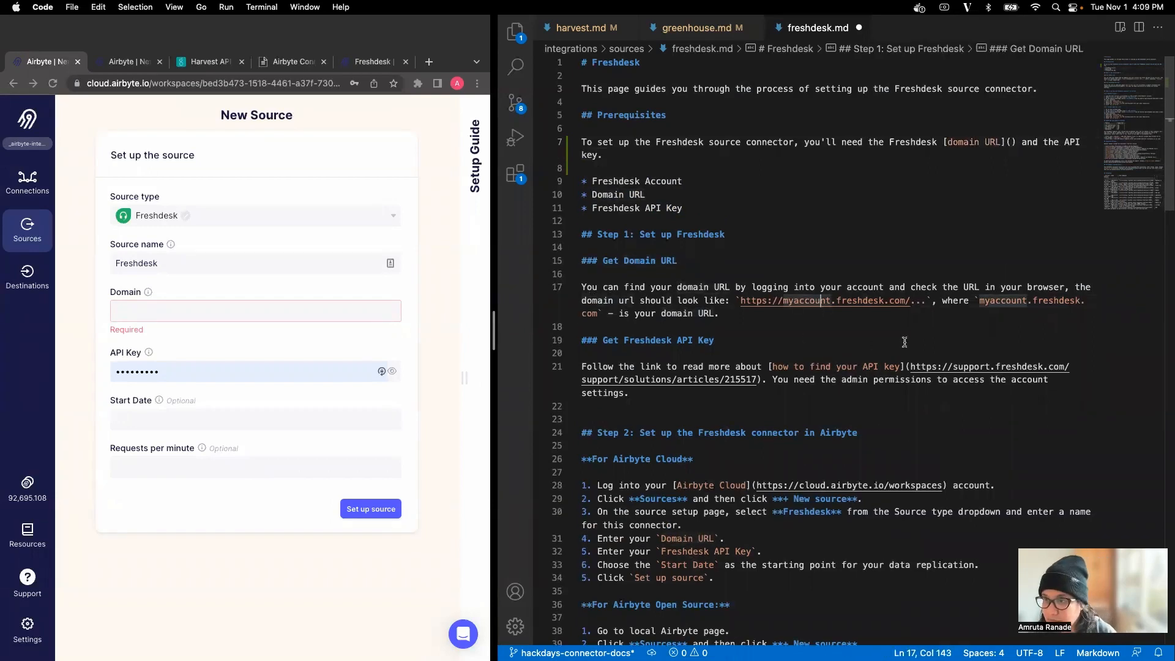
pyautogui.click(911, 367)
pyautogui.moveTo(910, 367); pyautogui.dragTo(754, 381)
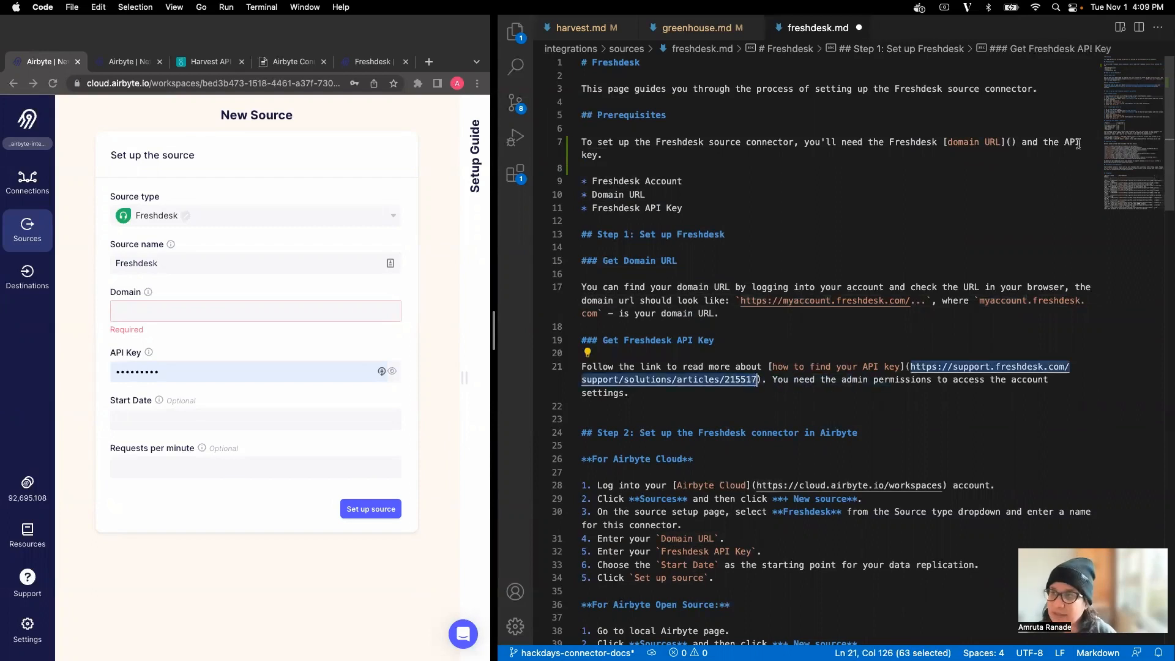
pyautogui.moveTo(1067, 141); pyautogui.dragTo(598, 156)
pyautogui.press('super+v')
pyautogui.click(943, 142)
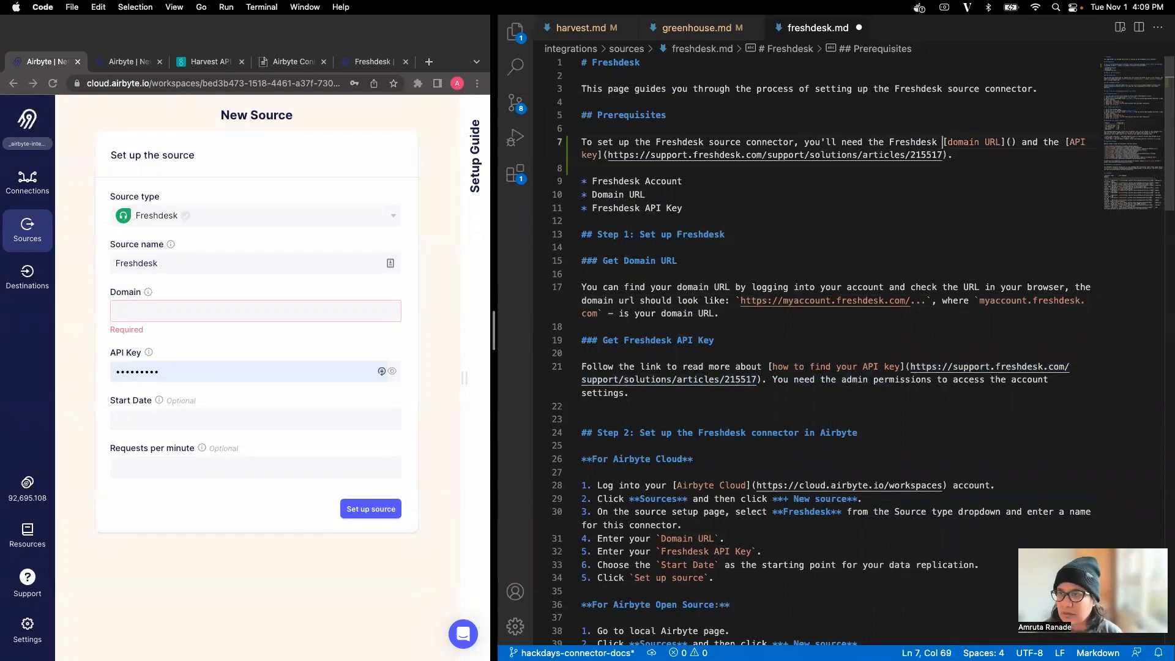
# Search the web for "freshdesk domain url" in a new Chrome tab and look through the results for a page to link.
pyautogui.click(429, 62)
pyautogui.write('freshdesk ')
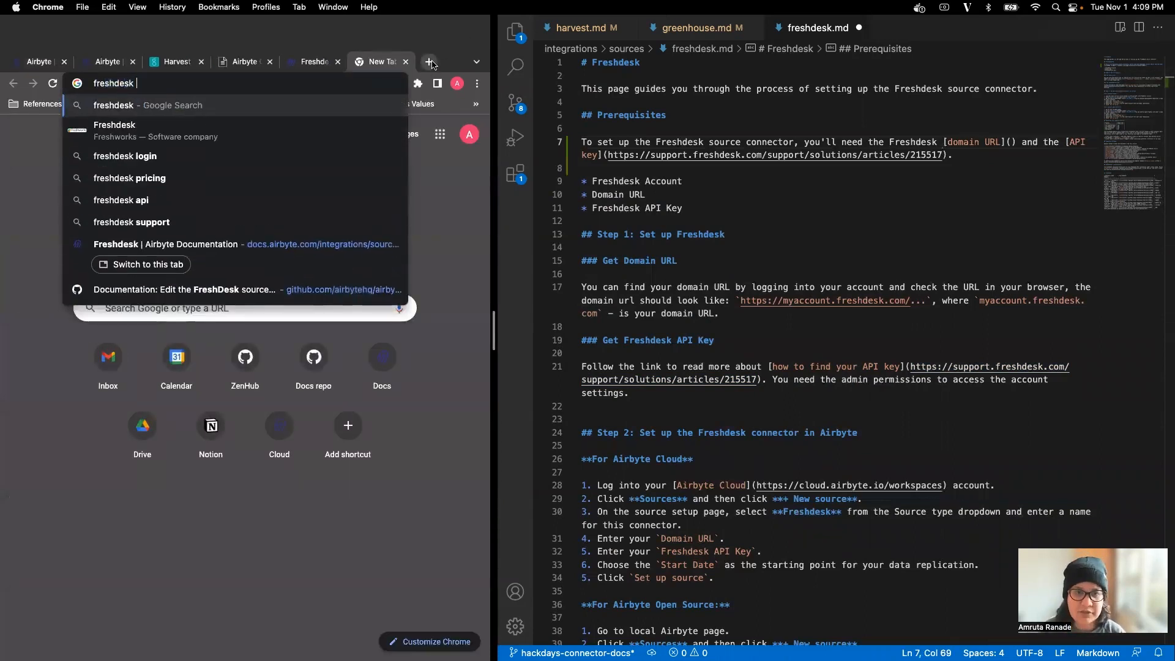
pyautogui.write('domain url')
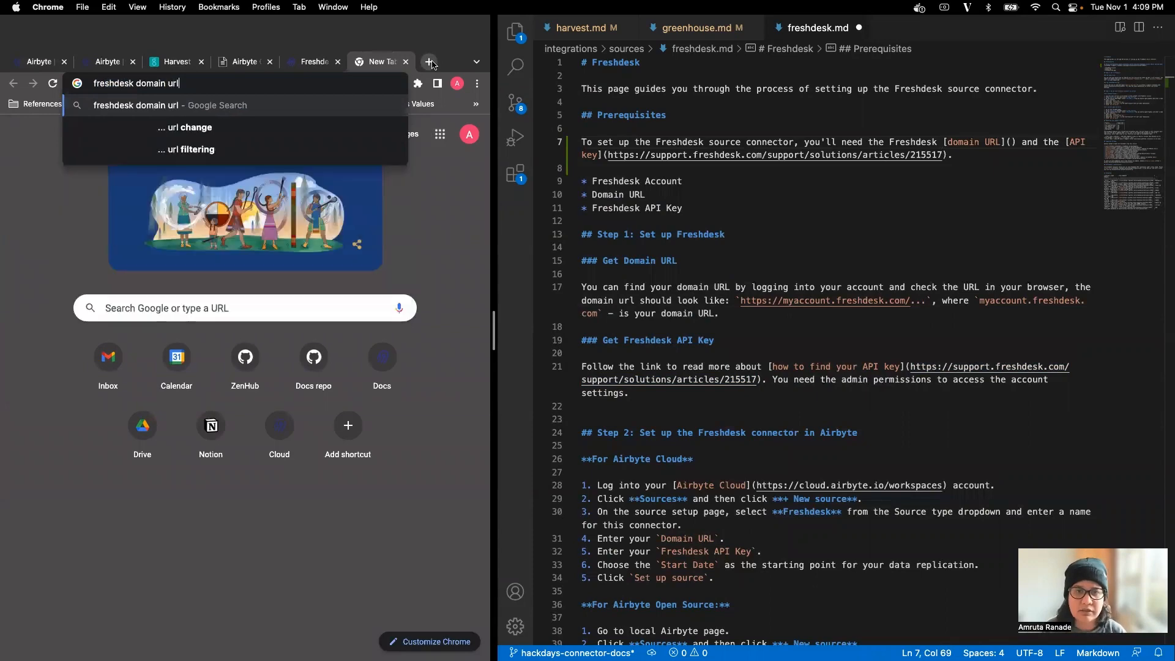
pyautogui.press('Return')
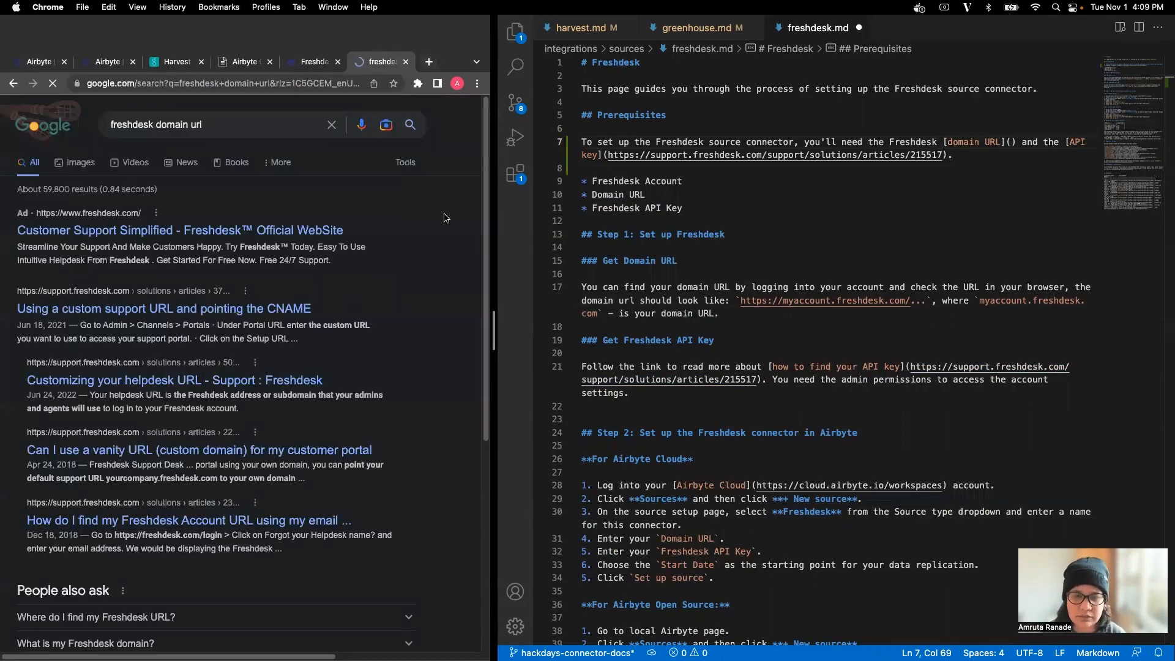
pyautogui.scroll(-5, 369, 465)
pyautogui.scroll(-4, 369, 466)
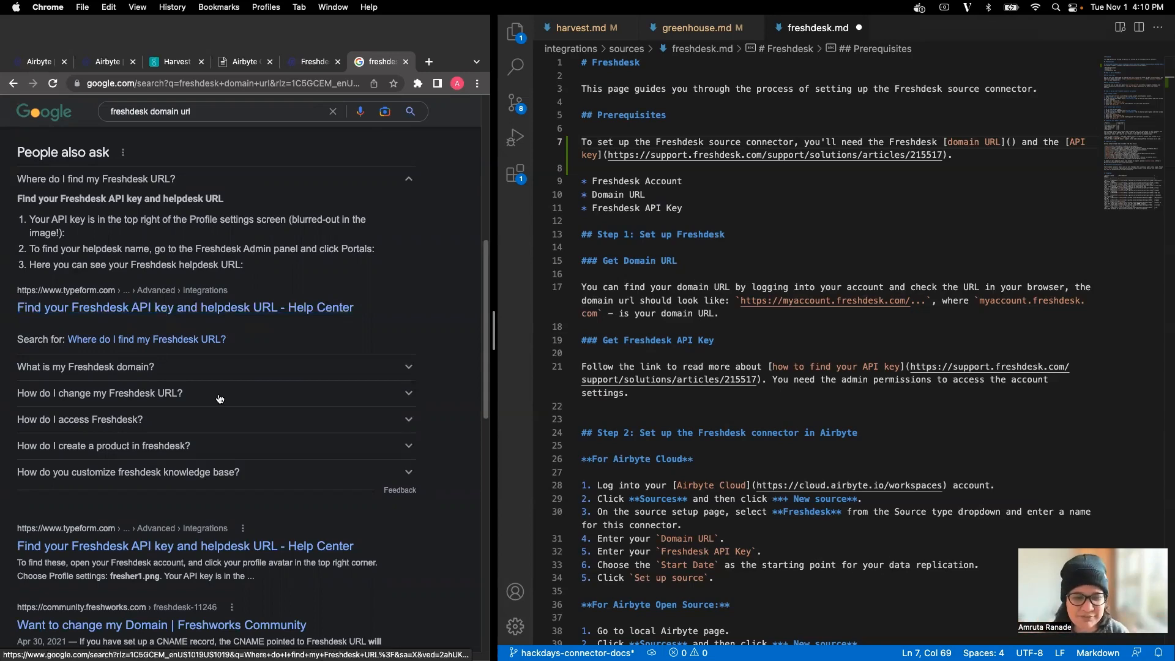
pyautogui.scroll(-5, 219, 398)
pyautogui.scroll(-1, 219, 398)
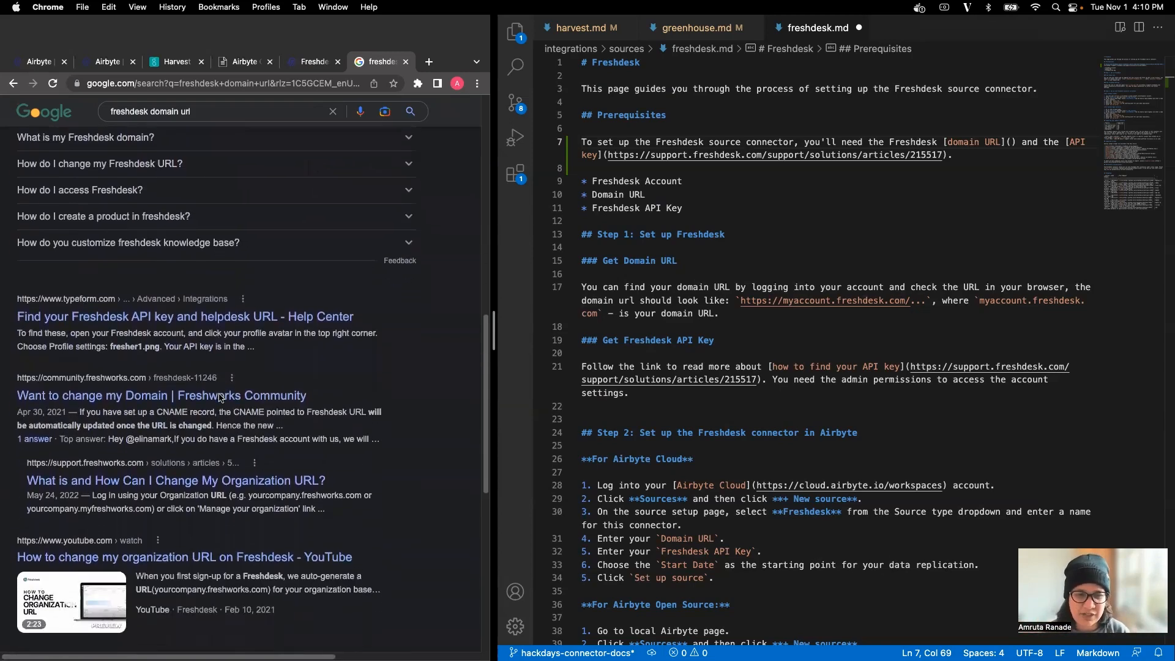
pyautogui.scroll(-1, 208, 407)
pyautogui.scroll(-4, 208, 410)
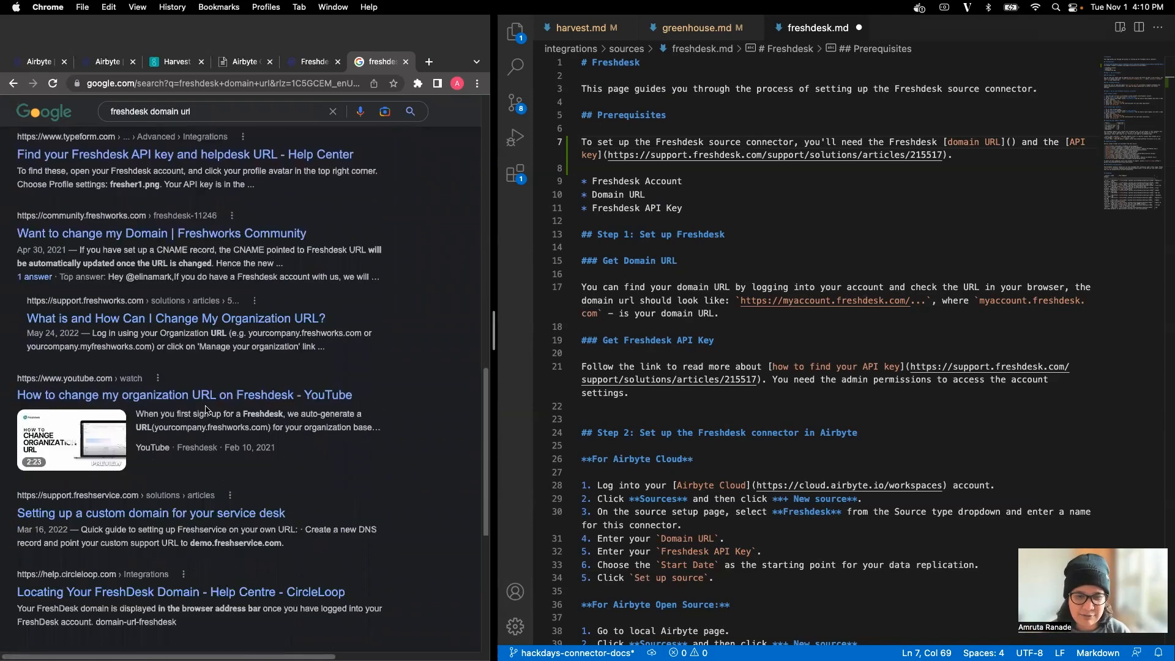
pyautogui.scroll(10, 207, 412)
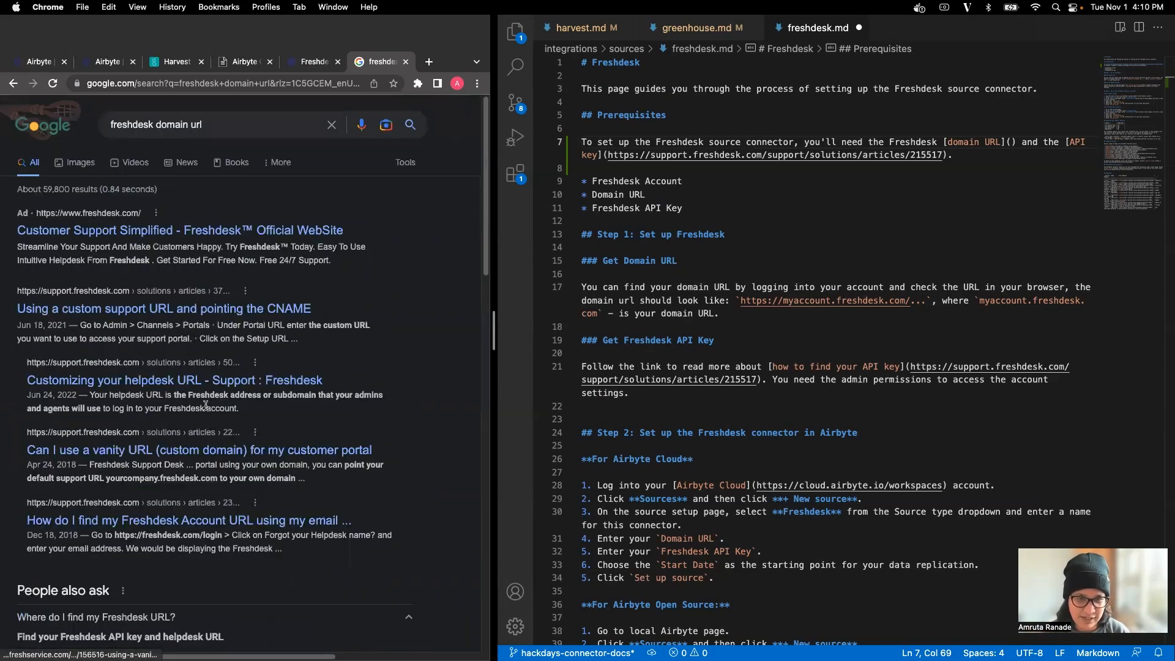
# Open the "Using a custom support URL and pointing the CNAME" article and search the Freshdesk support site for "domain URL".
pyautogui.click(231, 314)
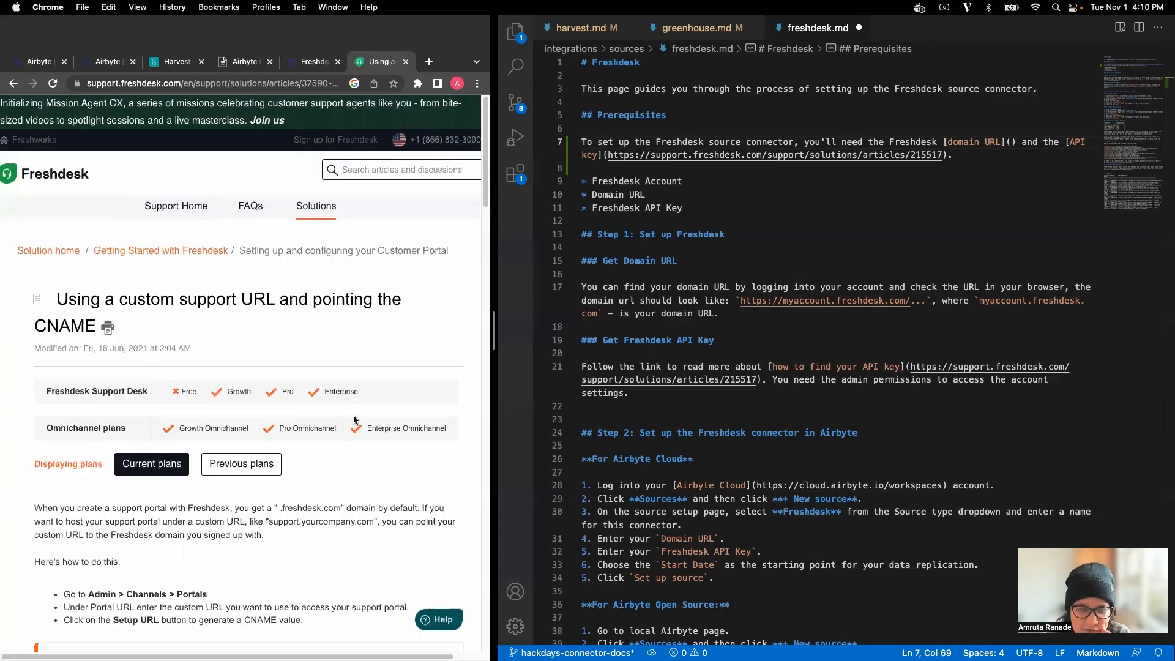
pyautogui.click(383, 172)
pyautogui.write('domain')
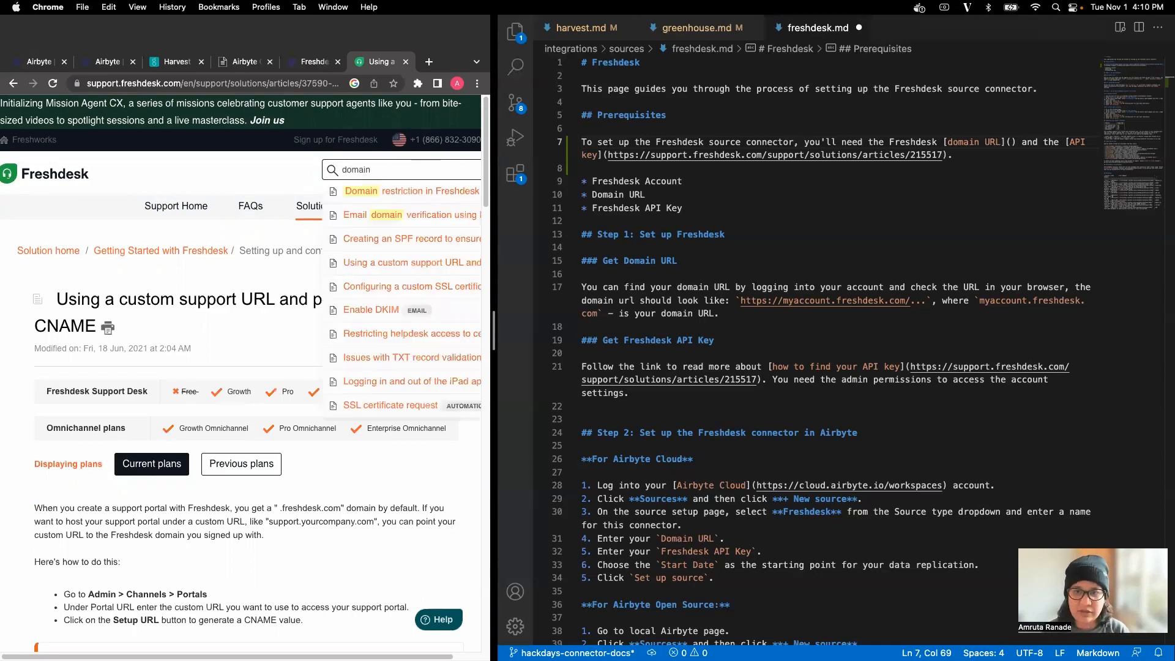
pyautogui.write(' URL')
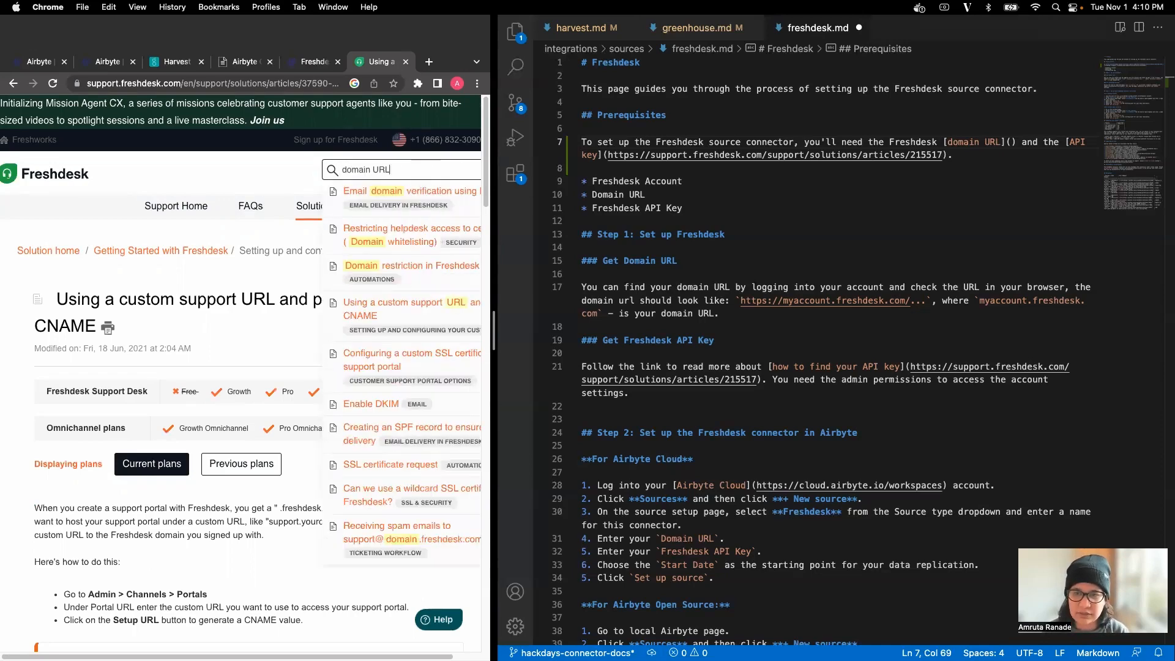
pyautogui.press('Return')
pyautogui.scroll(-5, 368, 385)
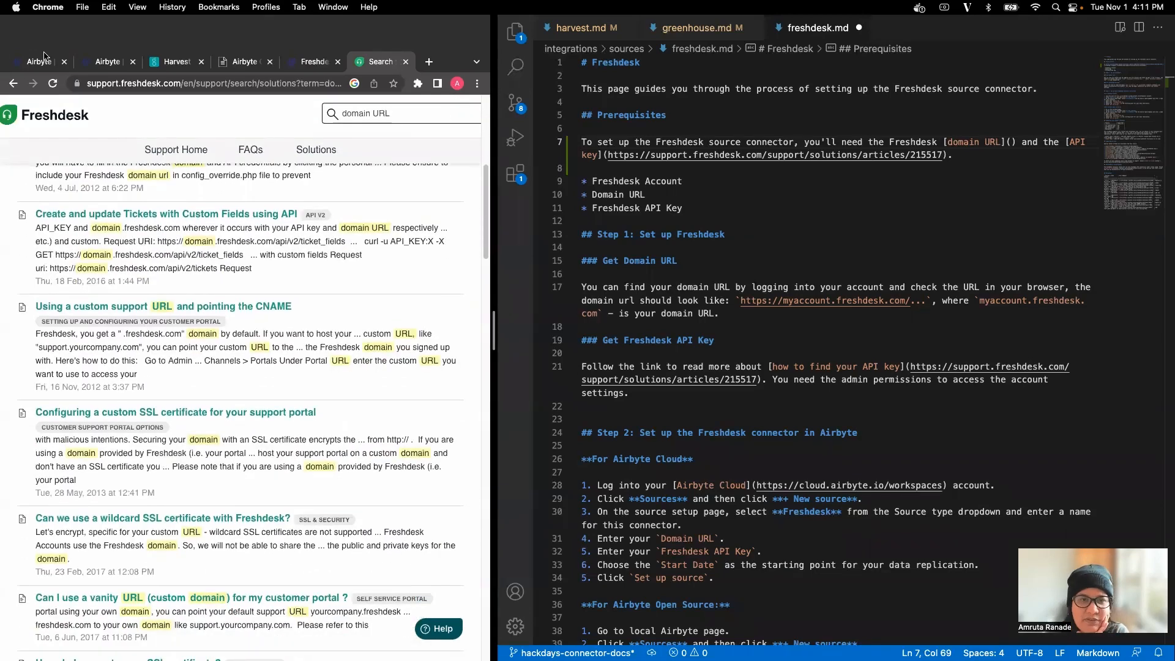
# Check the Domain field in the Airbyte source form, and look further through the Freshdesk support search results.
pyautogui.click(28, 64)
pyautogui.click(173, 318)
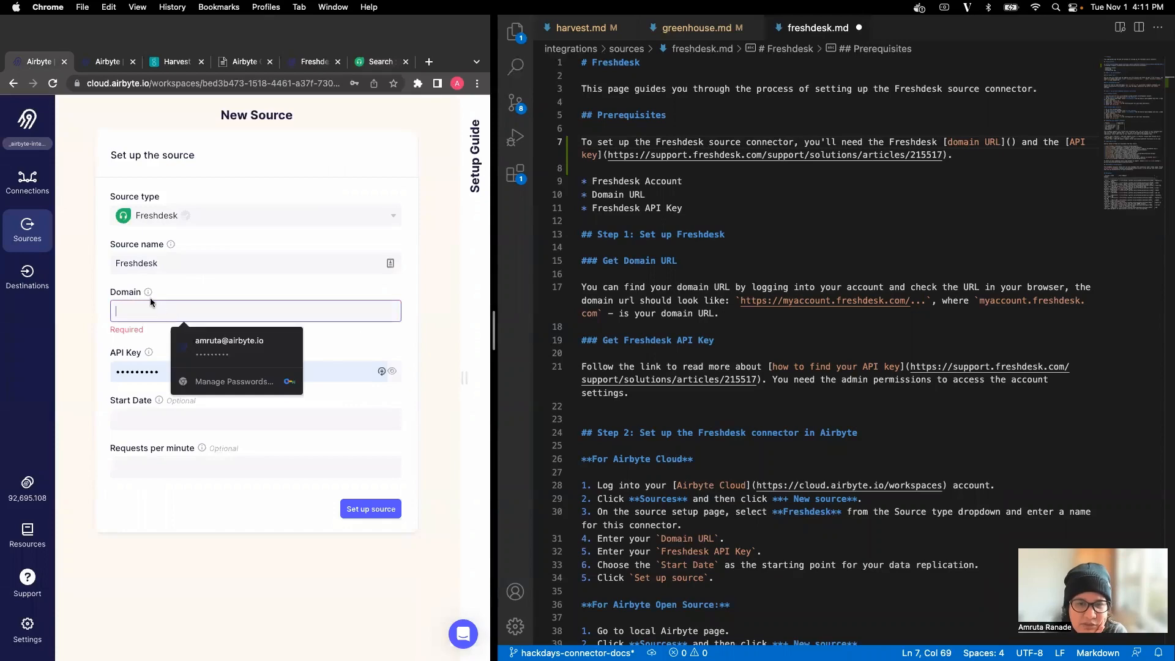
pyautogui.click(379, 62)
pyautogui.scroll(-5, 328, 436)
pyautogui.scroll(-3, 328, 436)
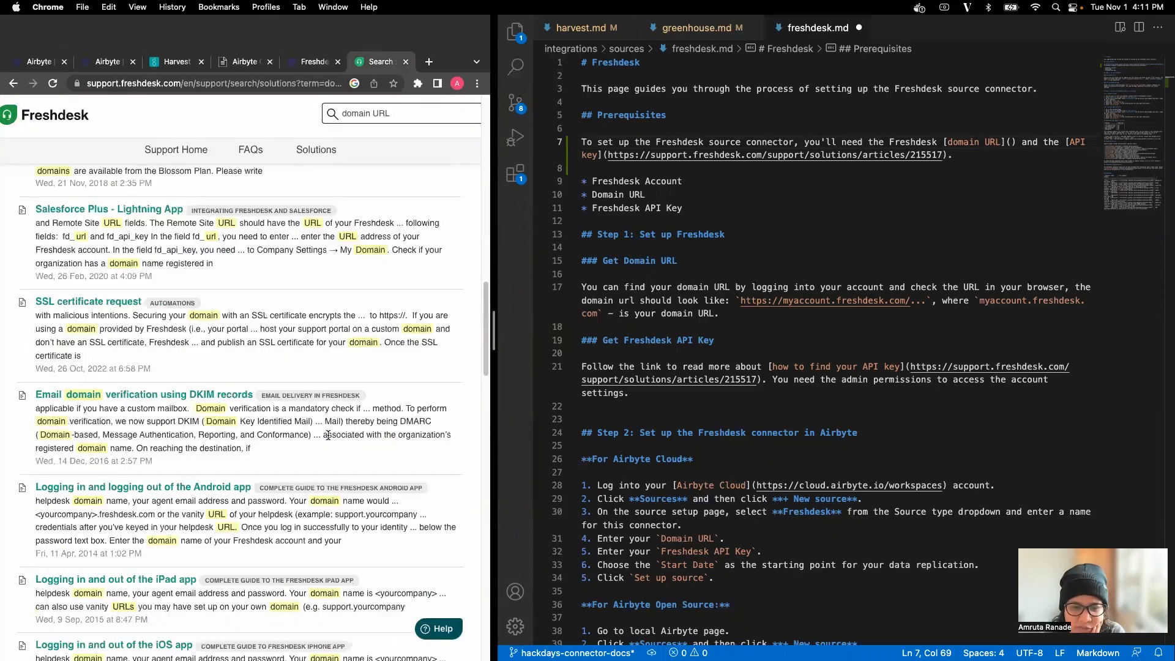
pyautogui.scroll(-4, 192, 300)
# Go back to the web search results and view Typeform's help article "Find your Freshdesk API key and helpdesk URL".
pyautogui.click(13, 83)
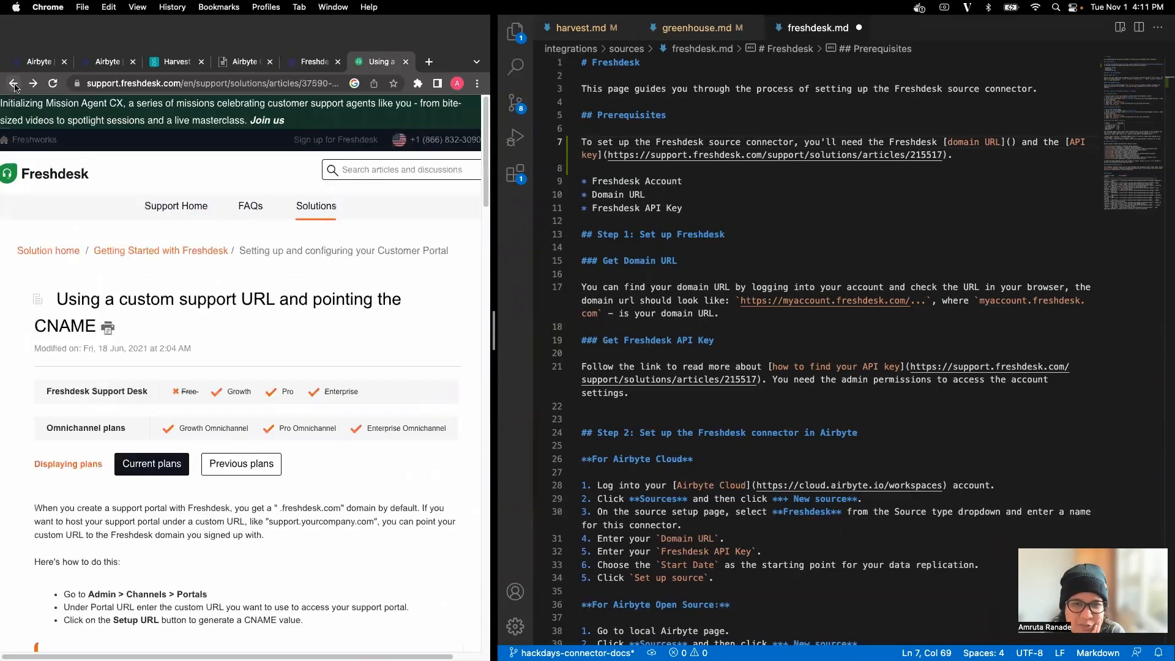
pyautogui.click(14, 84)
pyautogui.scroll(-6, 163, 376)
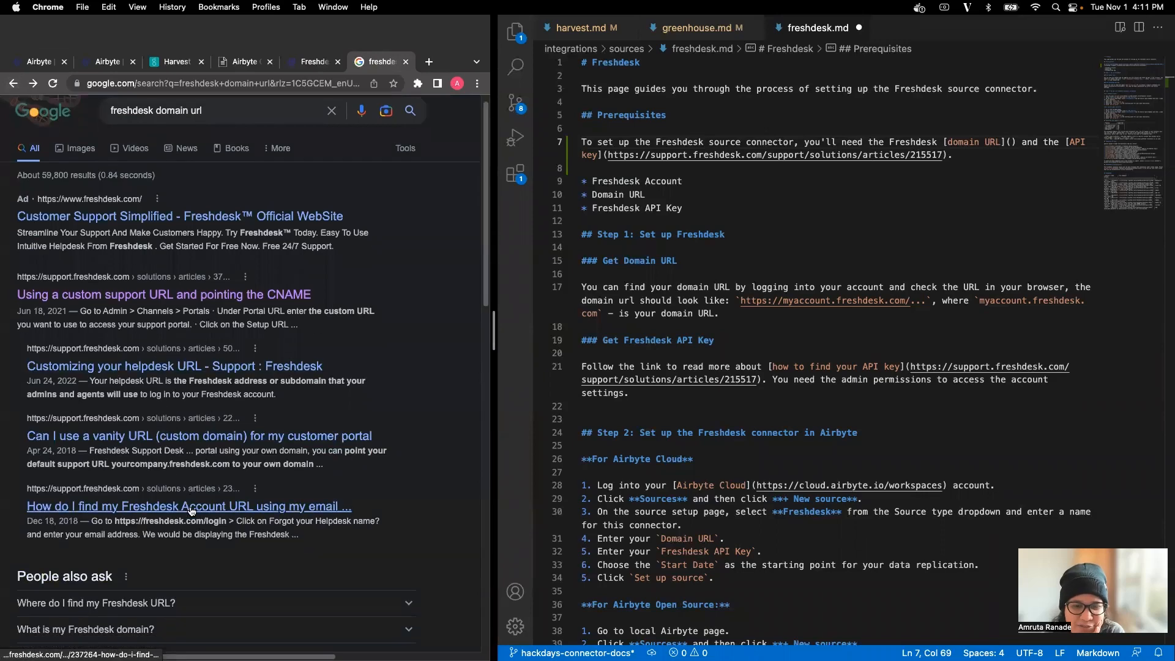
pyautogui.click(167, 286)
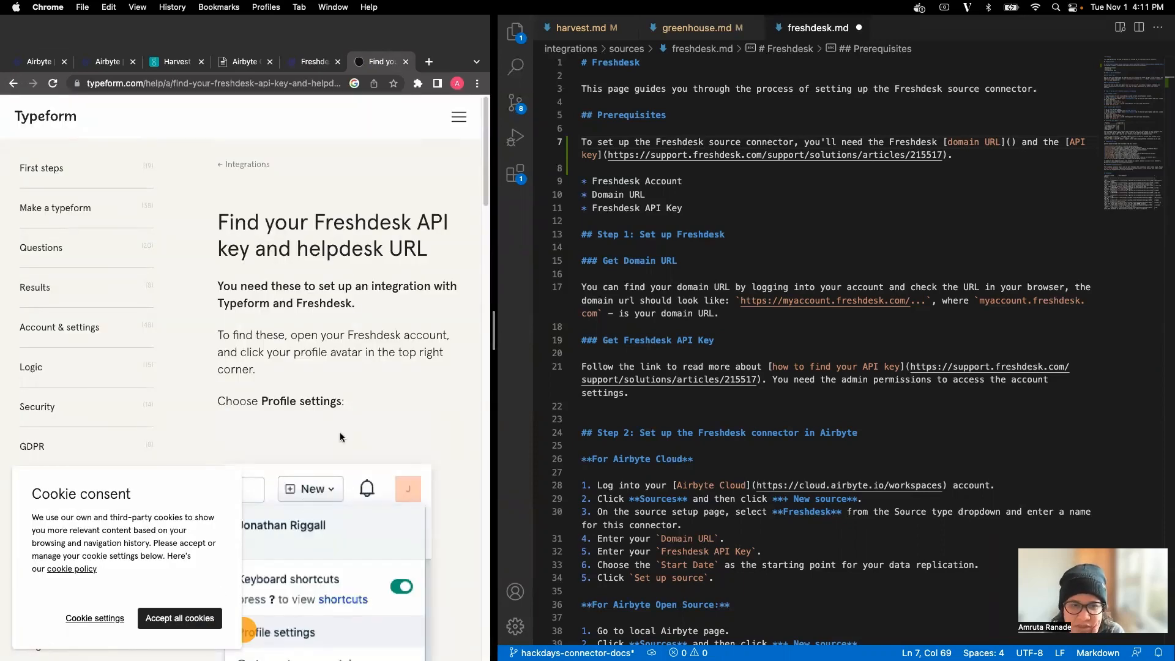
pyautogui.click(13, 84)
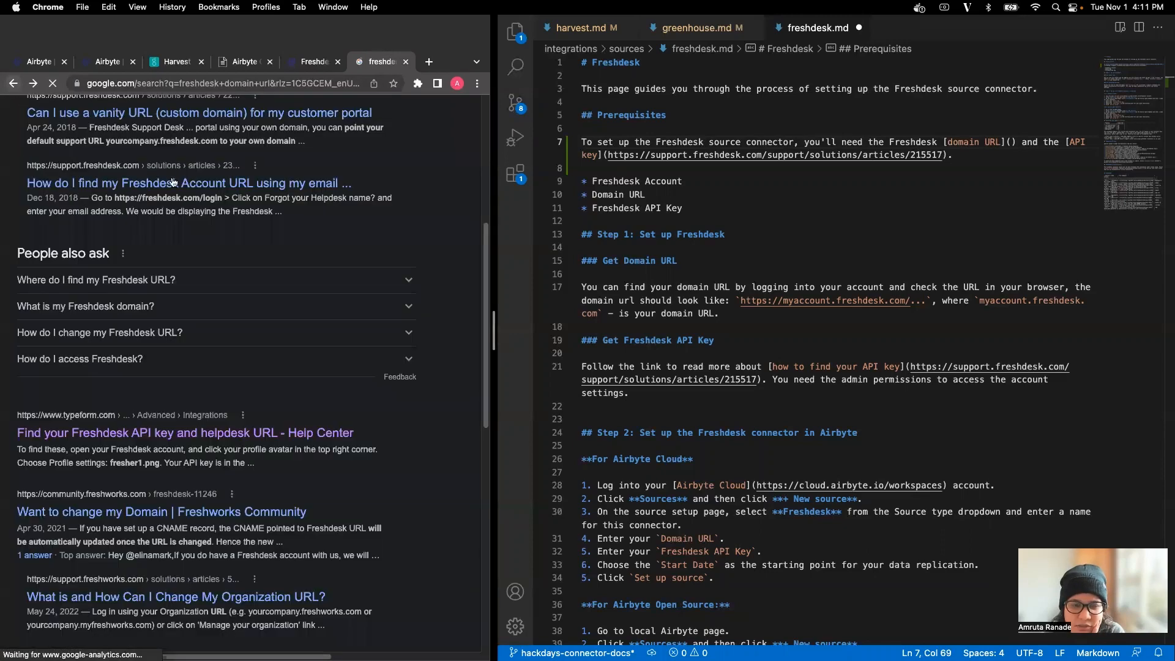
# Run the related web search "Freshdesk URL" and look through its results.
pyautogui.scroll(-10, 68, 400)
pyautogui.click(68, 392)
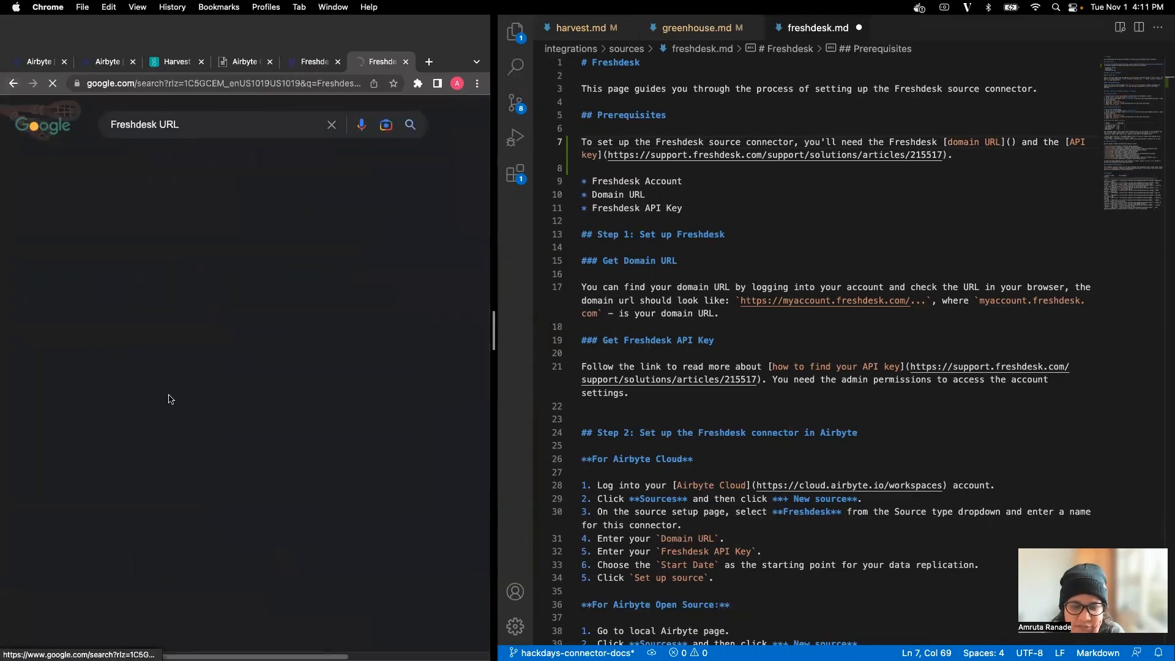
pyautogui.scroll(-5, 342, 411)
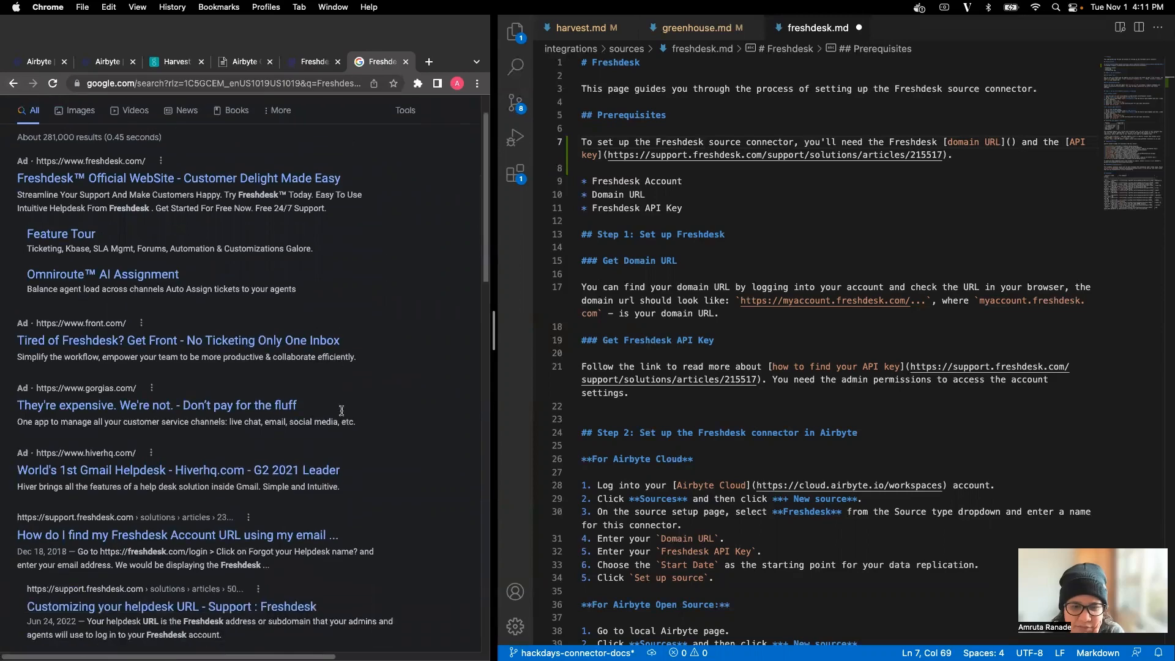
pyautogui.scroll(-3, 341, 414)
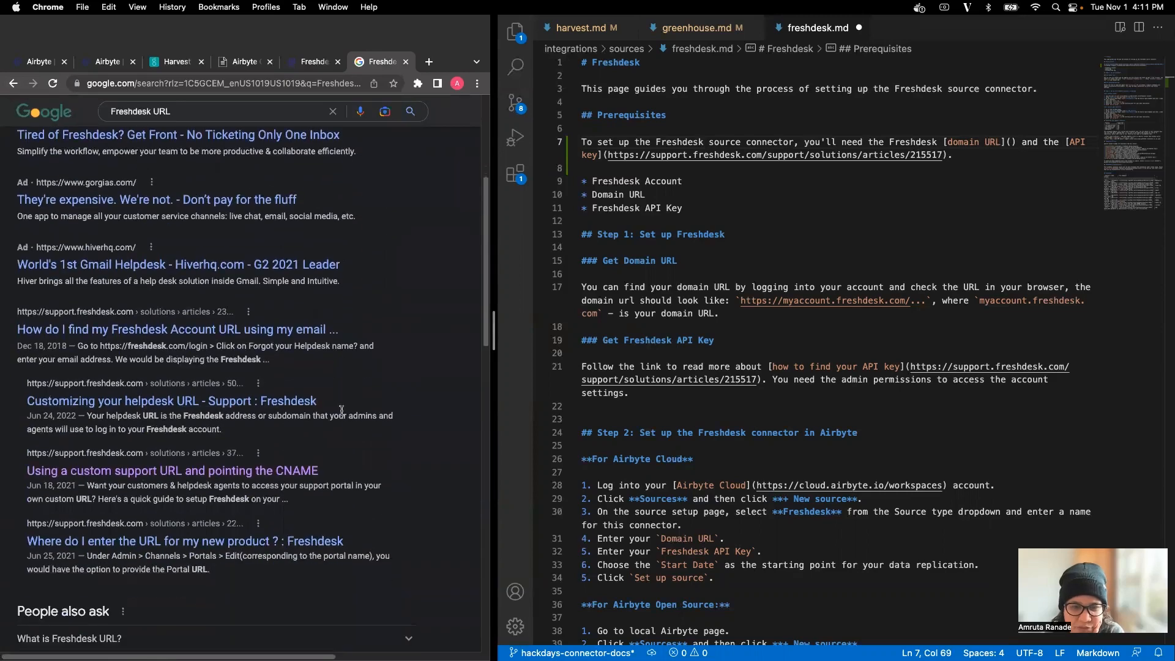
pyautogui.scroll(-1, 342, 411)
# Open the Freshdesk support article "Customizing your helpdesk URL" and read its explanation of the helpdesk URL.
pyautogui.click(215, 376)
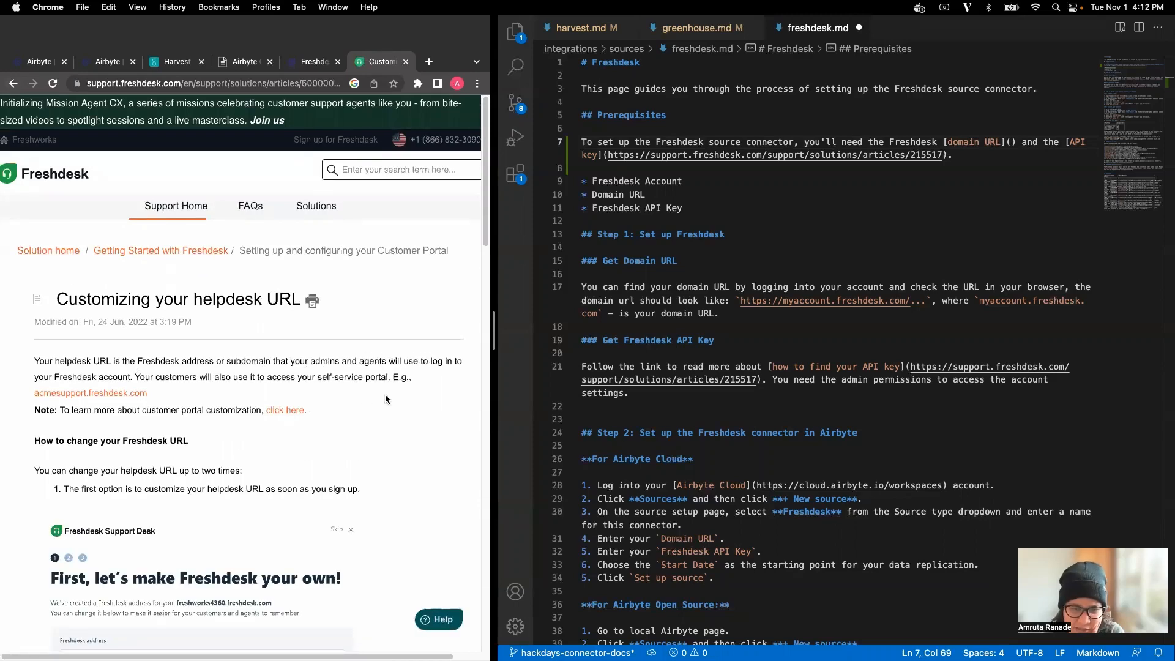
pyautogui.scroll(-5, 384, 399)
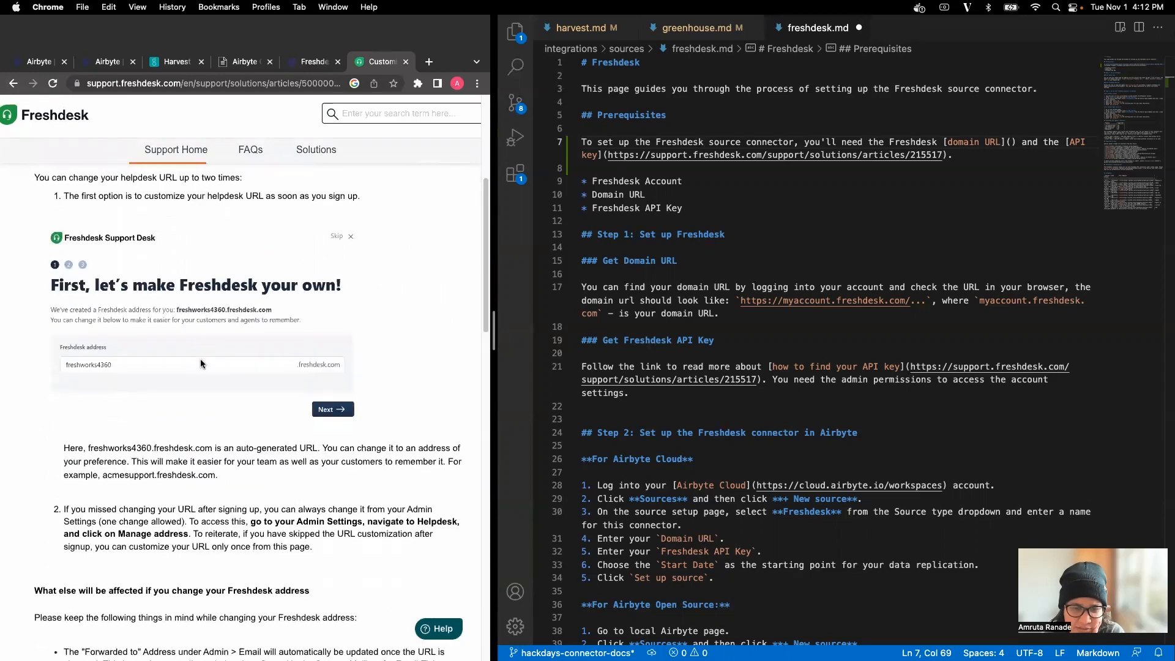
pyautogui.scroll(-2, 201, 364)
pyautogui.scroll(8, 201, 364)
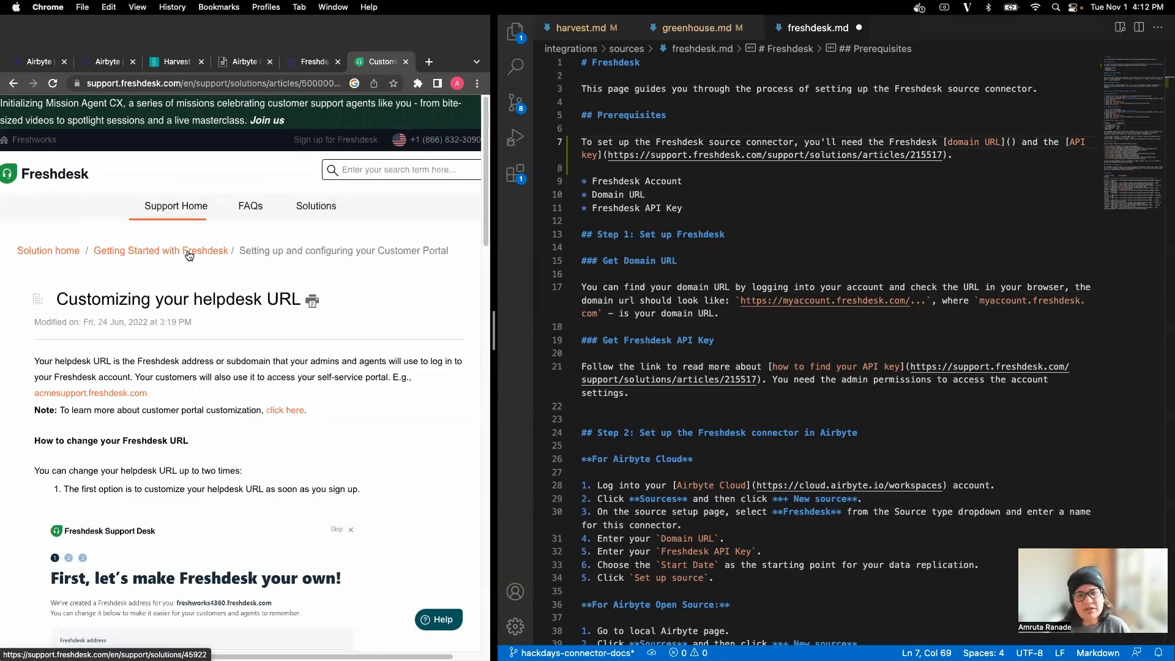
# Look through the "Getting Started with Freshdesk" solutions category for an article on finding the helpdesk URL.
pyautogui.click(189, 256)
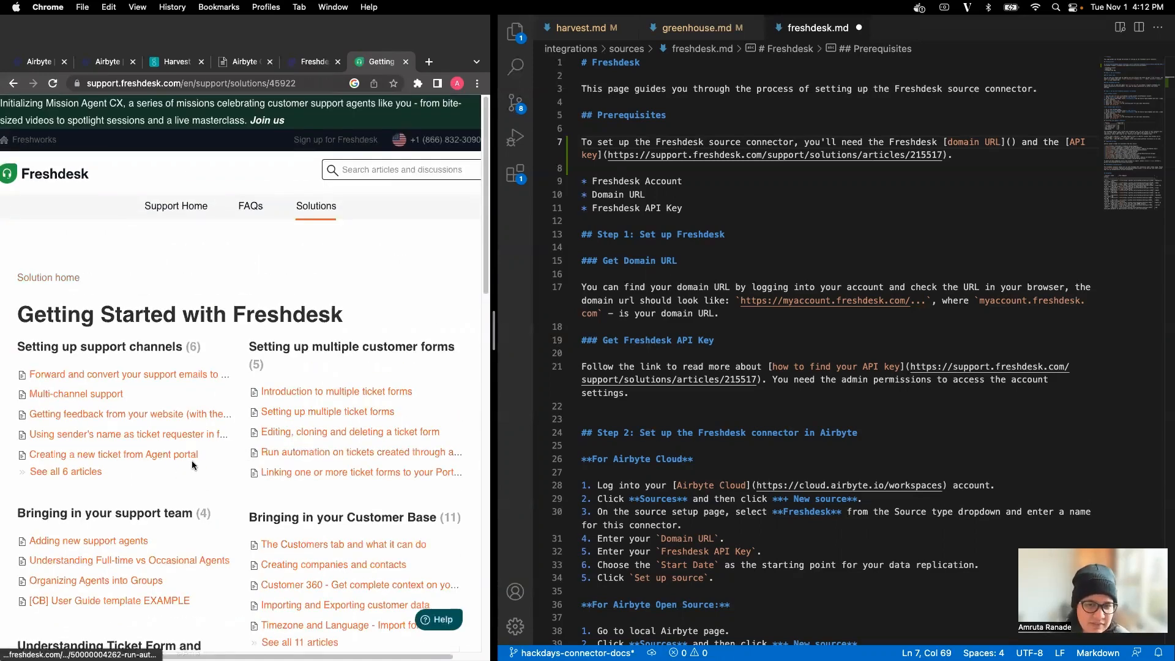
pyautogui.scroll(-5, 197, 482)
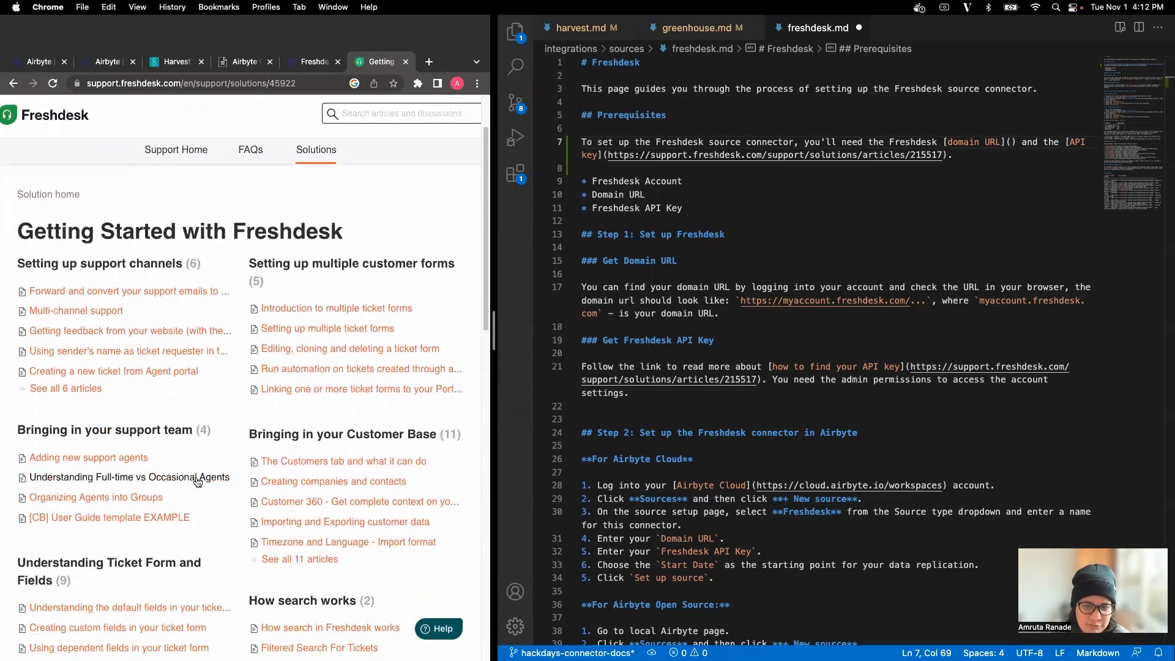
pyautogui.scroll(-6, 222, 473)
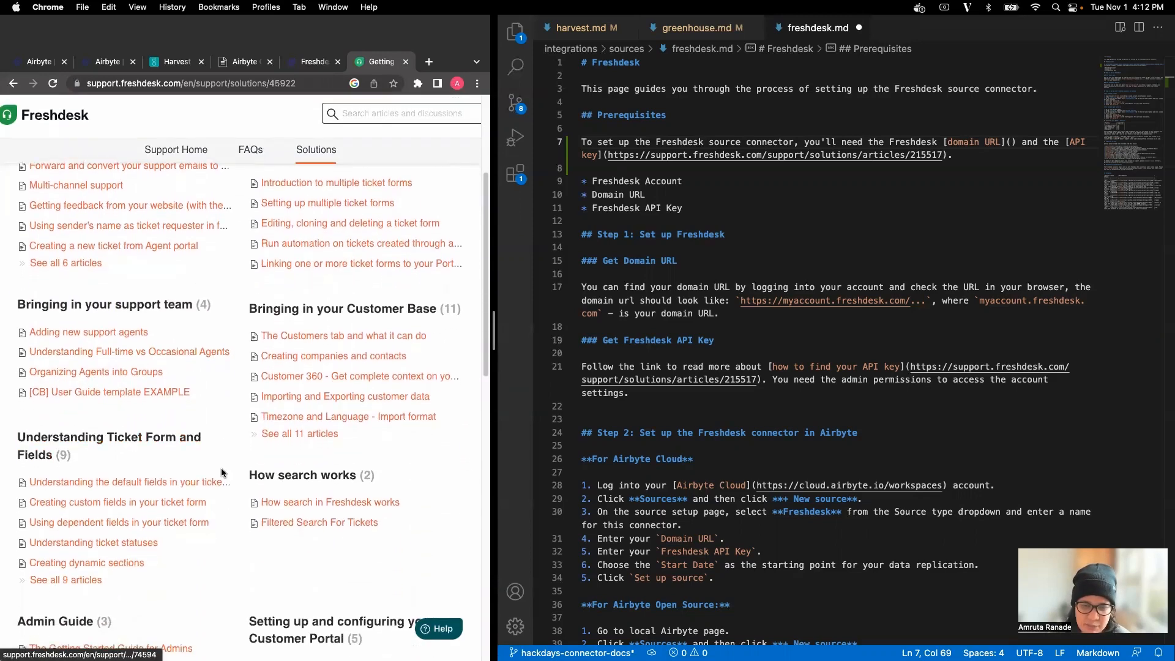
pyautogui.scroll(-3, 222, 473)
# Search the Freshdesk support site for "find URL".
pyautogui.click(402, 114)
pyautogui.write('find URL')
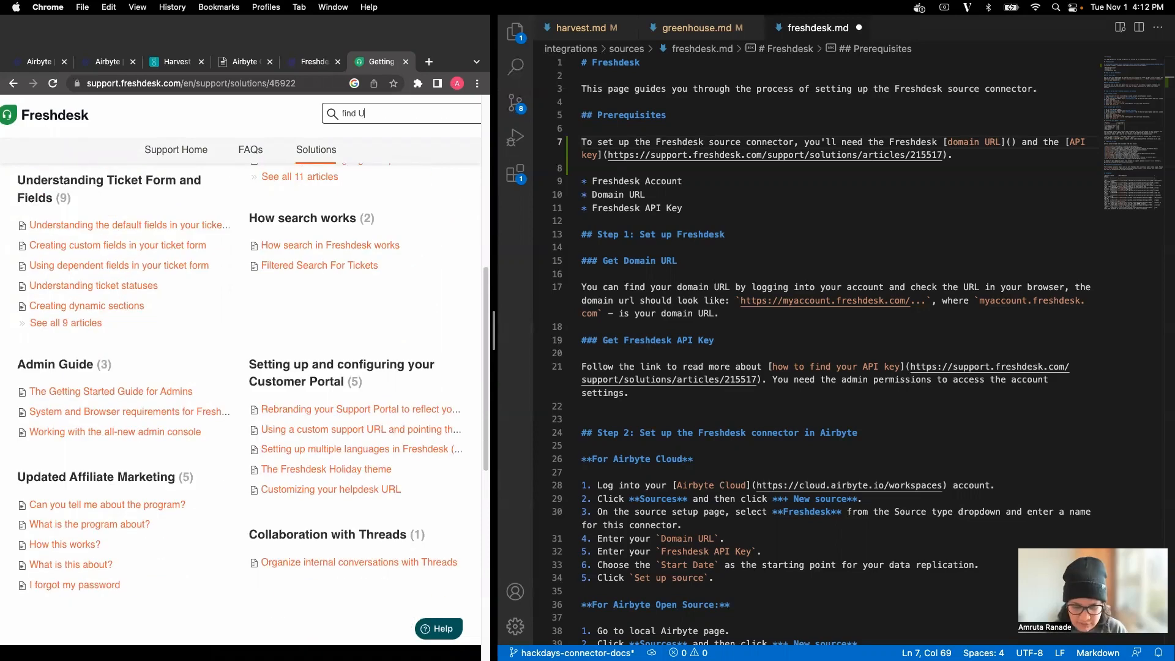
pyautogui.press('Return')
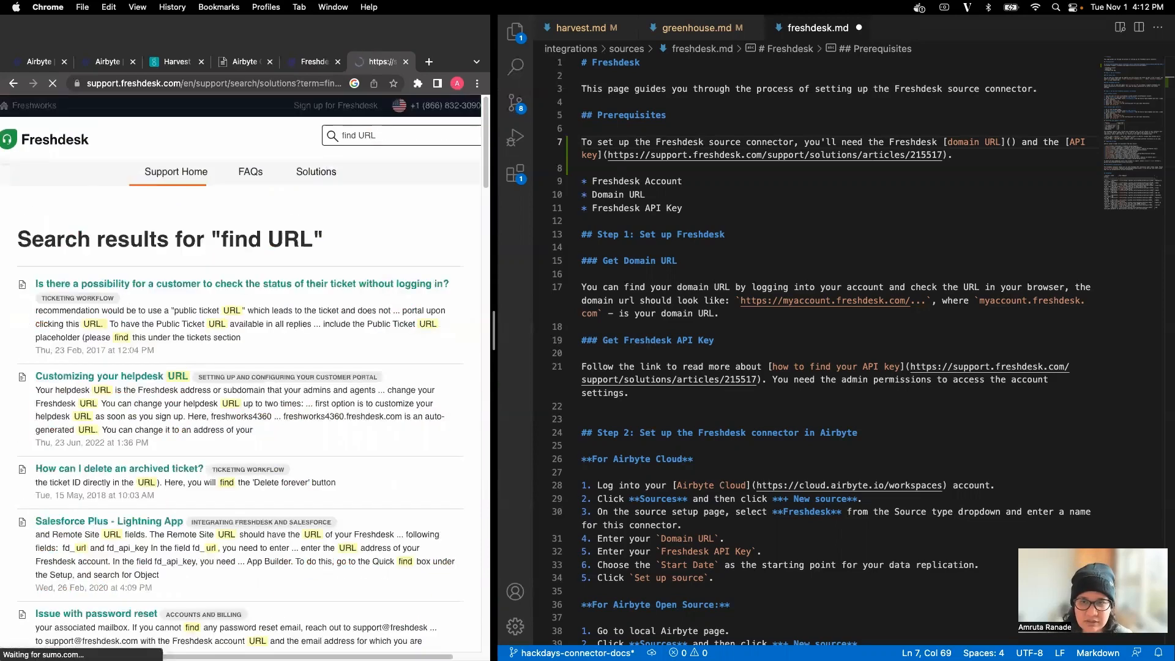
# Link "domain URL" in the freshdesk.md prerequisites to the Freshdesk article "Customizing your helpdesk URL" and save the file.
pyautogui.click(133, 392)
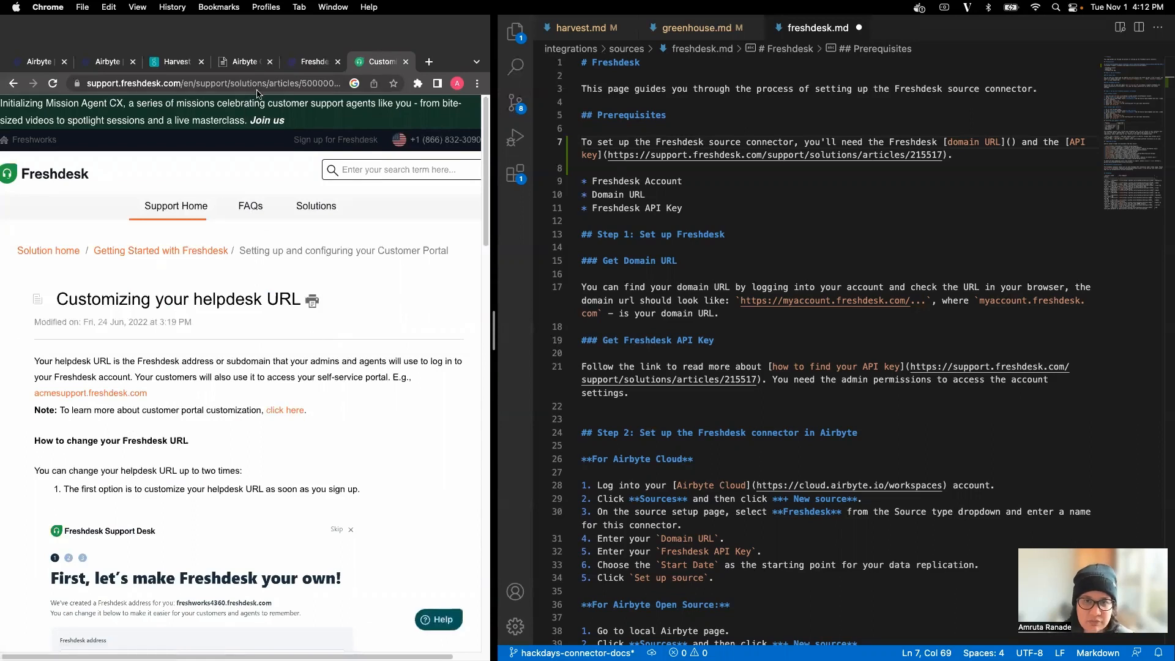
pyautogui.click(262, 83)
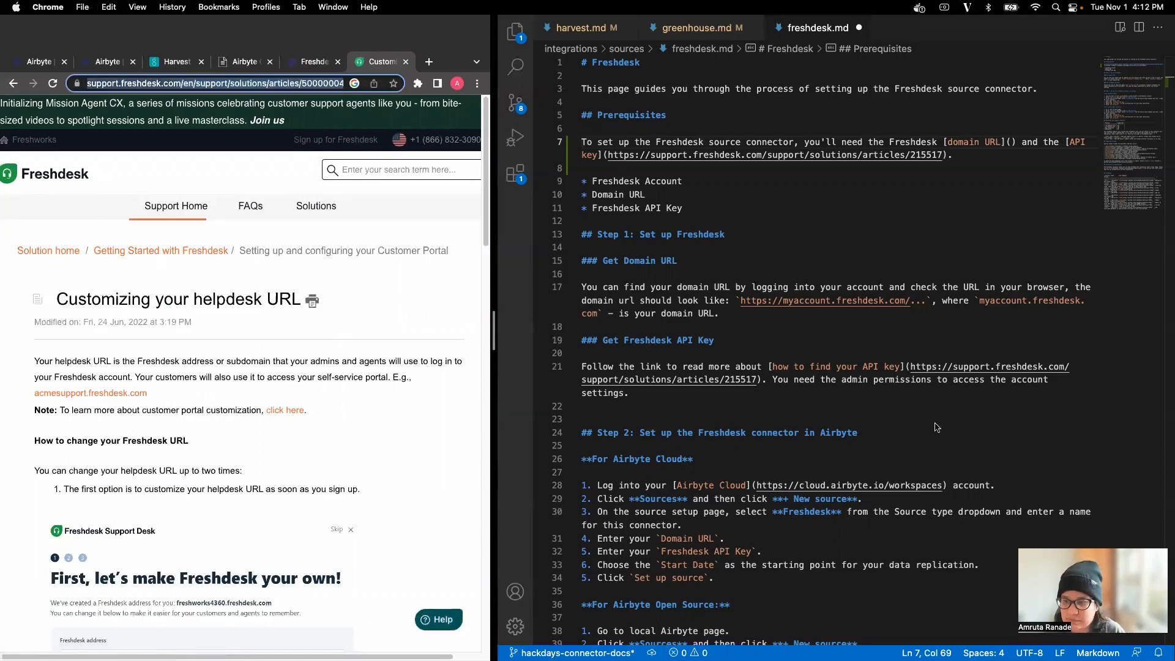
pyautogui.click(1010, 142)
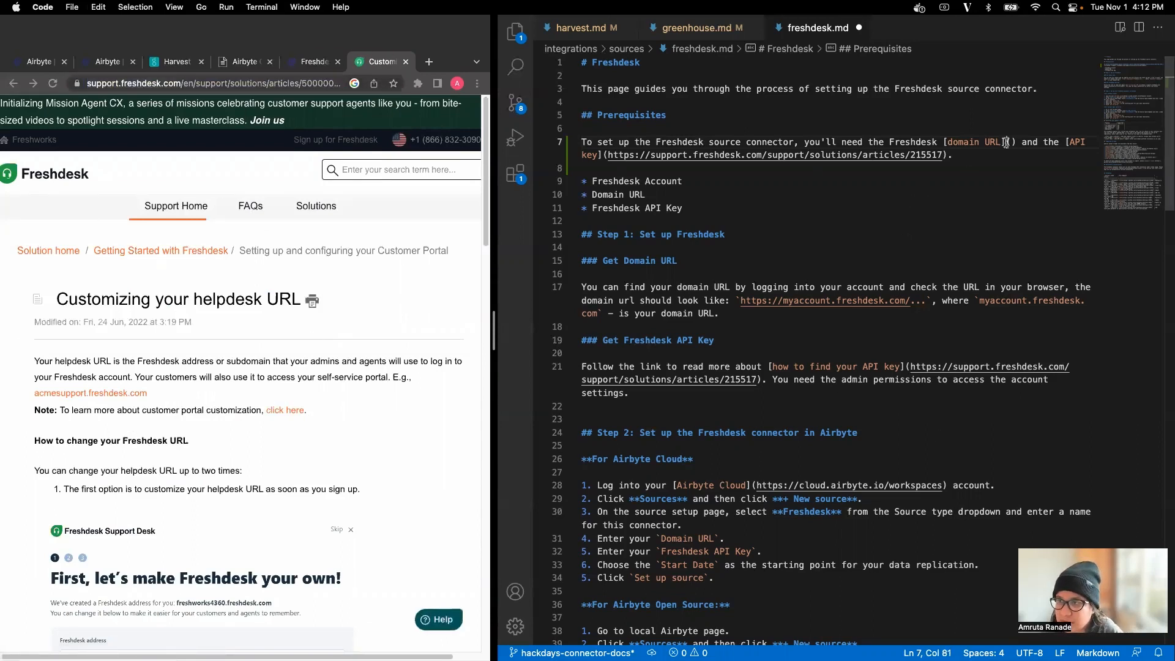
pyautogui.press('super+v')
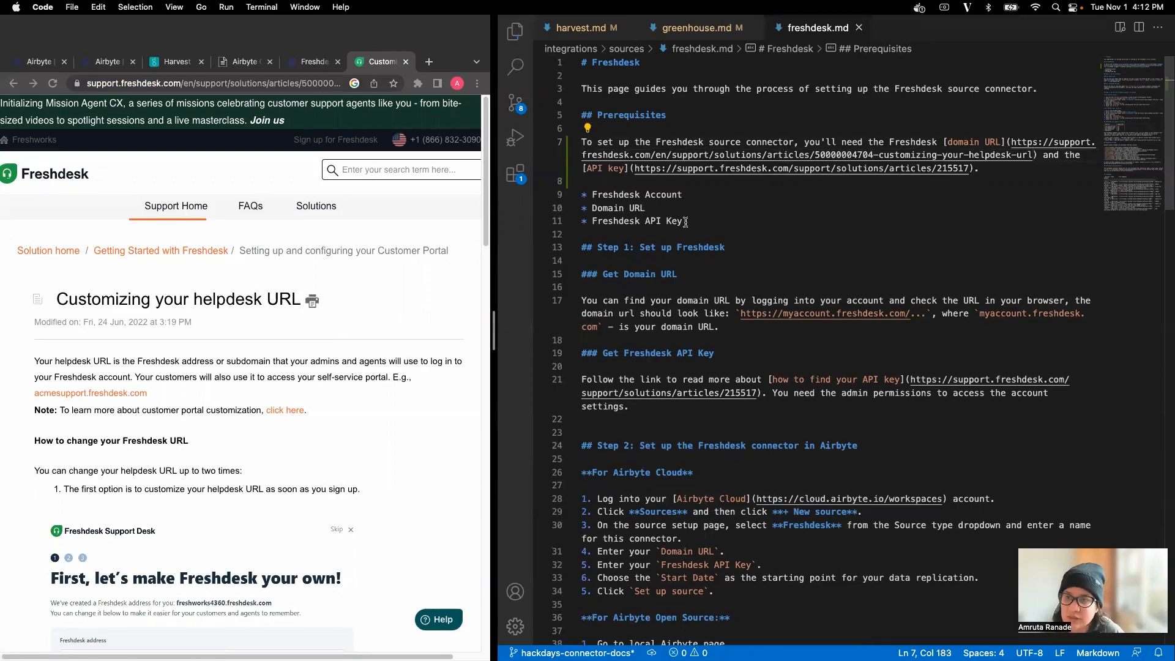
pyautogui.press('super+s')
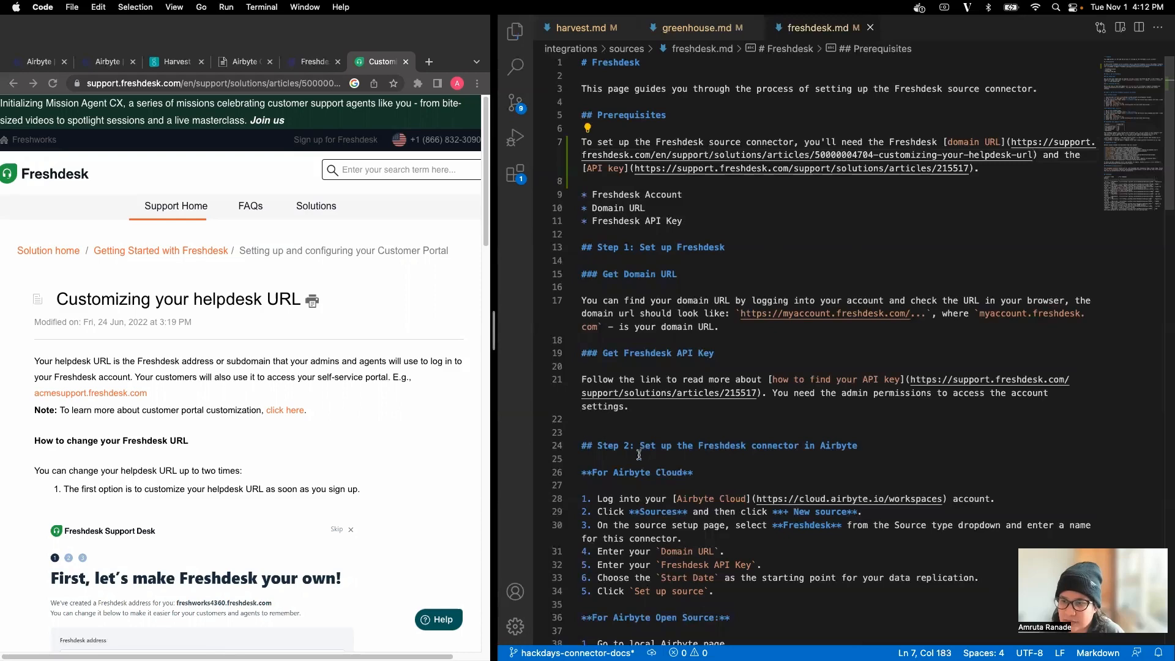
# Delete the prerequisites bullet list and the Step 1 section, and shorten the Step 2 heading to "## Set up the Freshdesk connector in Airbyte".
pyautogui.moveTo(648, 419); pyautogui.dragTo(641, 195)
pyautogui.press('BackSpace')
pyautogui.press('BackSpace')
pyautogui.press('Delete')
pyautogui.press('Delete')
pyautogui.press('BackSpace')
pyautogui.write('##')
pyautogui.press('Down')
pyautogui.press('Down')
pyautogui.press('Home')
pyautogui.press('Down')
pyautogui.hotkey('shift', 'Down')
pyautogui.hotkey('shift', 'Down')
pyautogui.hotkey('shift', 'Down')
pyautogui.hotkey('shift', 'Down')
pyautogui.hotkey('shift', 'Down')
pyautogui.hotkey('shift', 'Down')
pyautogui.hotkey('shift', 'Down')
pyautogui.hotkey('shift', 'Down')
pyautogui.hotkey('shift', 'Down')
pyautogui.hotkey('shift', 'Down')
pyautogui.hotkey('shift', 'Down')
pyautogui.hotkey('shift', 'Down')
pyautogui.hotkey('shift', 'Down')
pyautogui.hotkey('shift', 'Down')
pyautogui.hotkey('shift', 'Down')
pyautogui.hotkey('shift', 'Down')
pyautogui.hotkey('shift', 'Down')
pyautogui.hotkey('shift', 'Down')
pyautogui.hotkey('shift', 'Down')
pyautogui.hotkey('shift', 'Down')
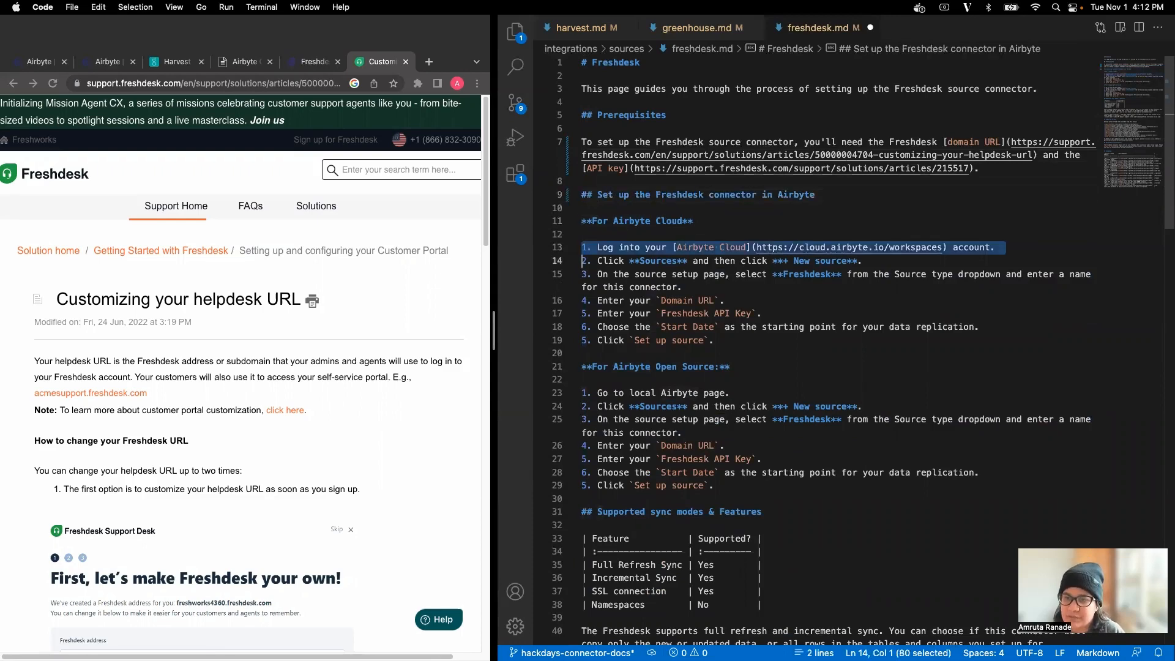
pyautogui.press('Up')
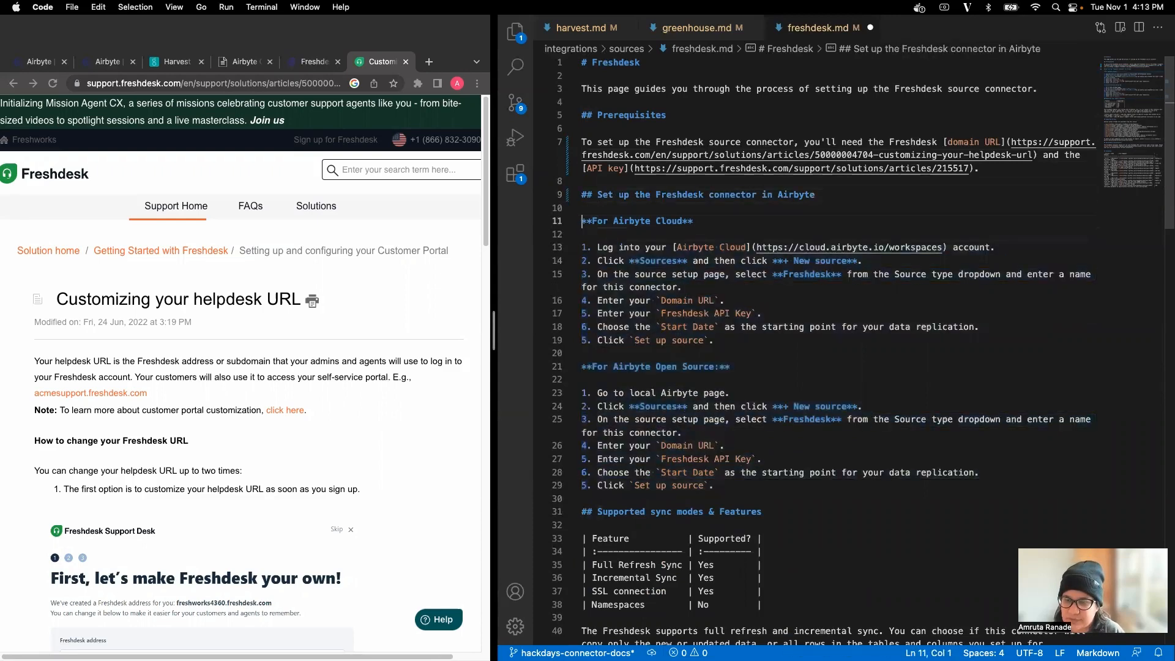
# Copy the first four connector setup steps from greenhouse.md into freshdesk.md, above the "For Airbyte Cloud" heading.
pyautogui.press('Return')
pyautogui.press('Return')
pyautogui.press('Up')
pyautogui.press('Up')
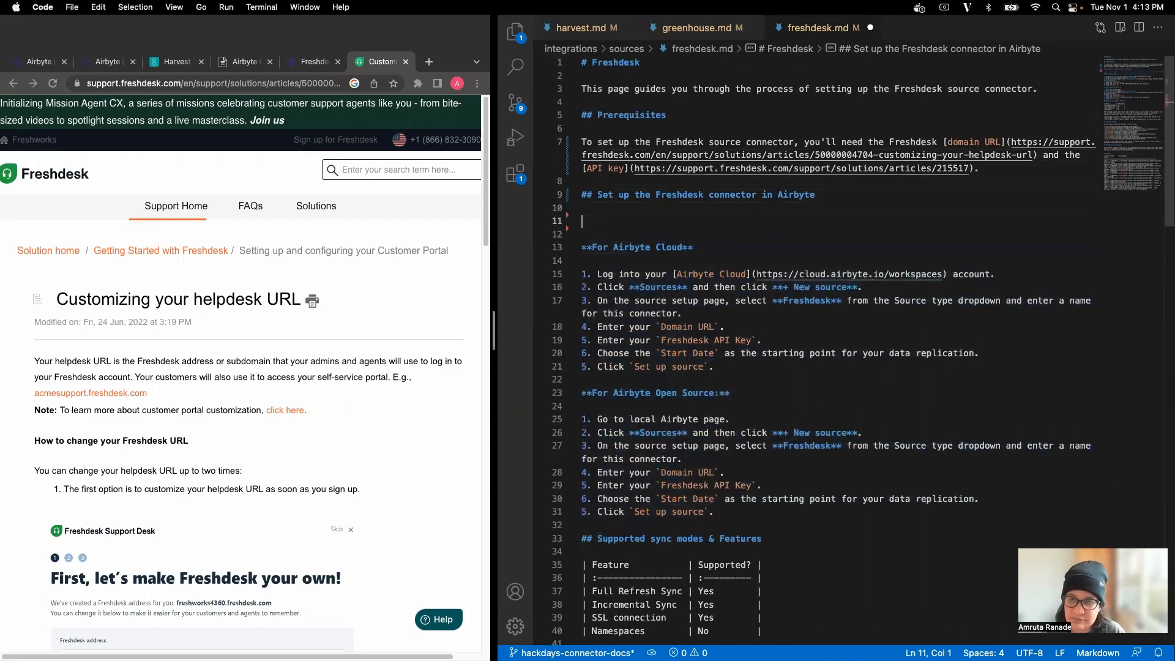
pyautogui.click(712, 31)
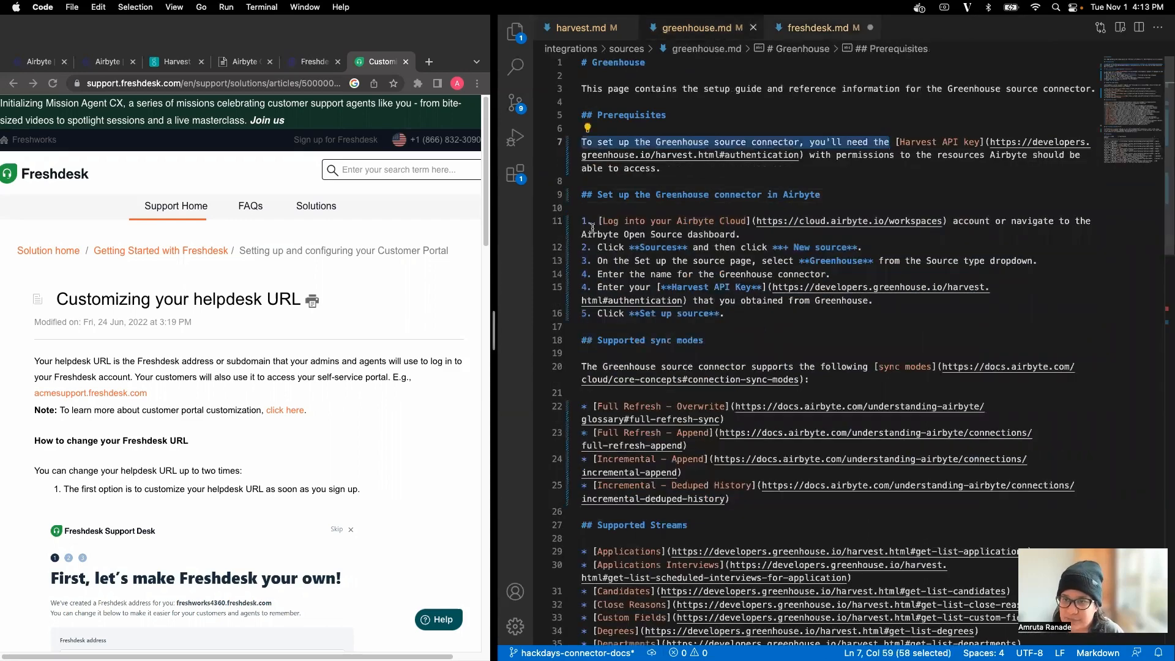
pyautogui.moveTo(582, 221); pyautogui.dragTo(837, 279)
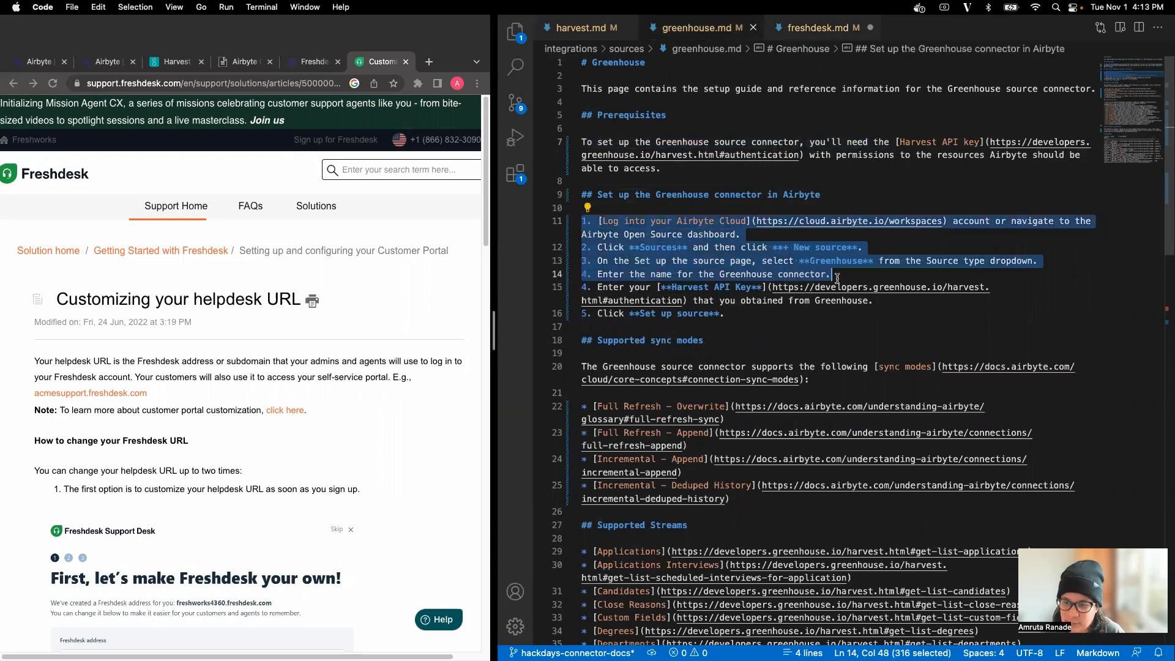
pyautogui.press('cmd+c')
pyautogui.click(814, 28)
pyautogui.press('cmd+v')
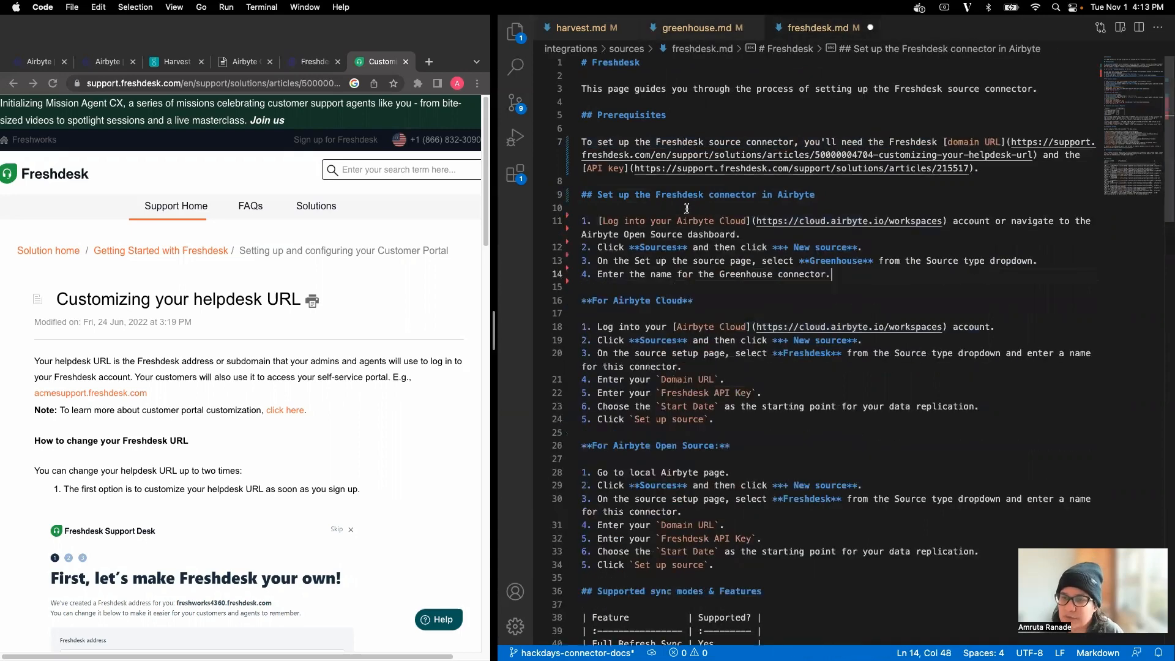
# Replace "Greenhouse" with "Freshdesk" in the copied setup steps 3 and 4.
pyautogui.click(679, 221)
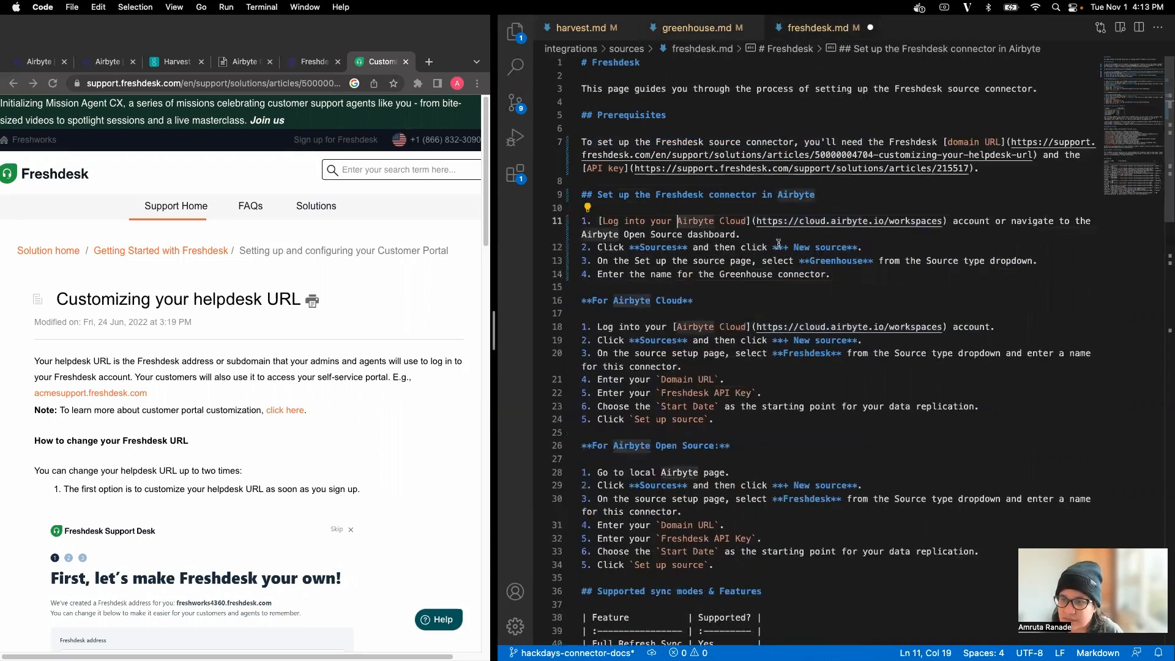
pyautogui.click(821, 260)
pyautogui.doubleClick(821, 260)
pyautogui.write('Freshdesk')
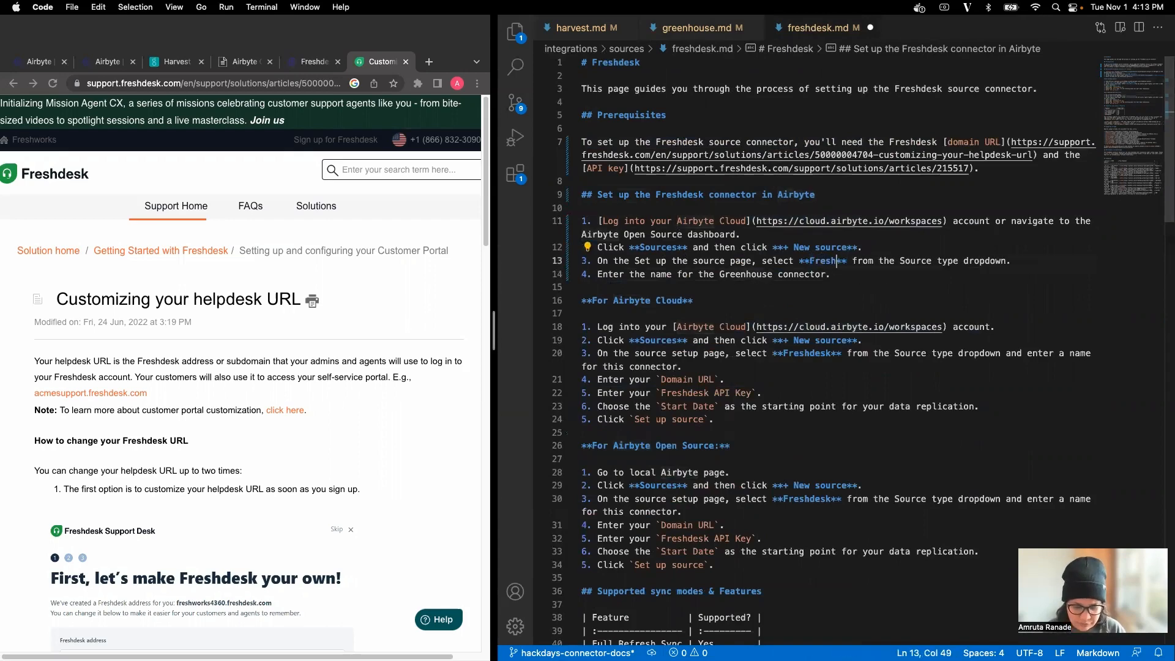
pyautogui.press('Down')
pyautogui.hotkey('alt', 'Left')
pyautogui.hotkey('alt', 'Left')
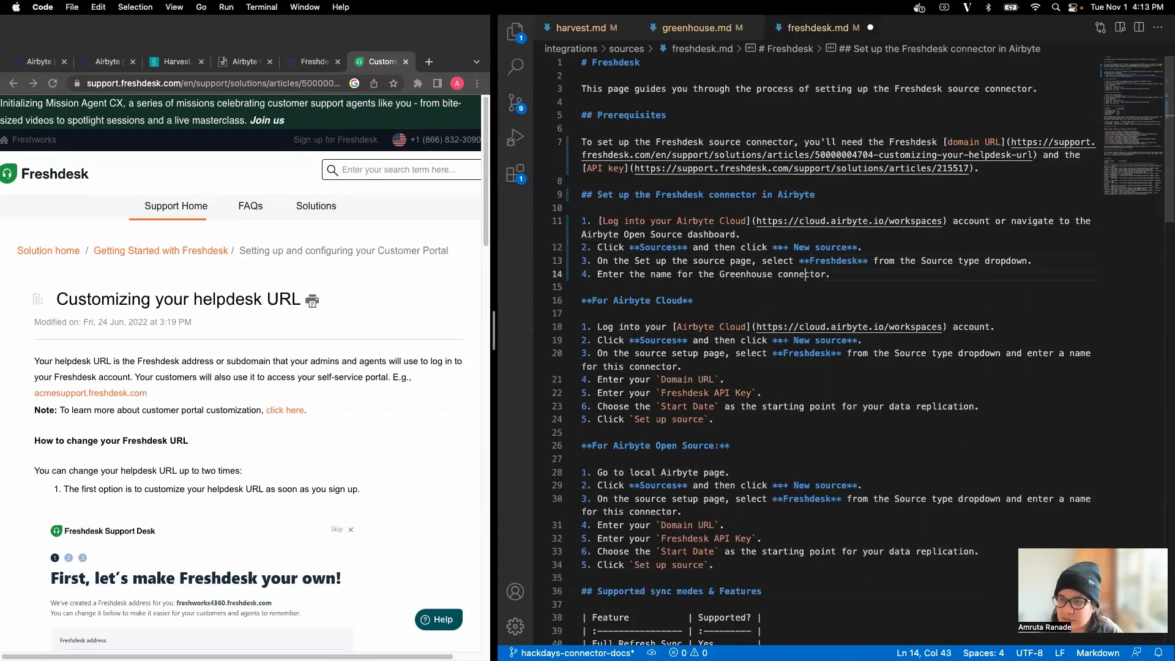
pyautogui.hotkey('shift', 'alt', 'Right')
pyautogui.press('super+v')
# Check the fields in the Airbyte source form and add setup step 5, "For **Domain**, enter your Freshdesk domain URL".
pyautogui.click(43, 66)
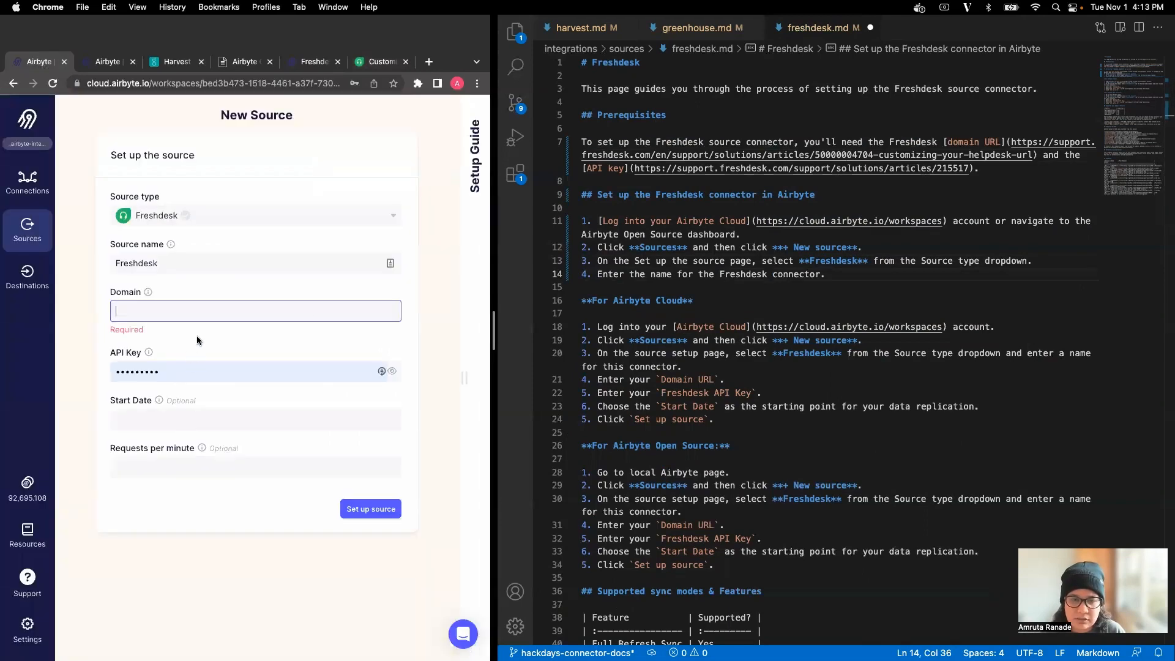
pyautogui.press('super+Tab')
pyautogui.press('super+Right')
pyautogui.press('super+Tab')
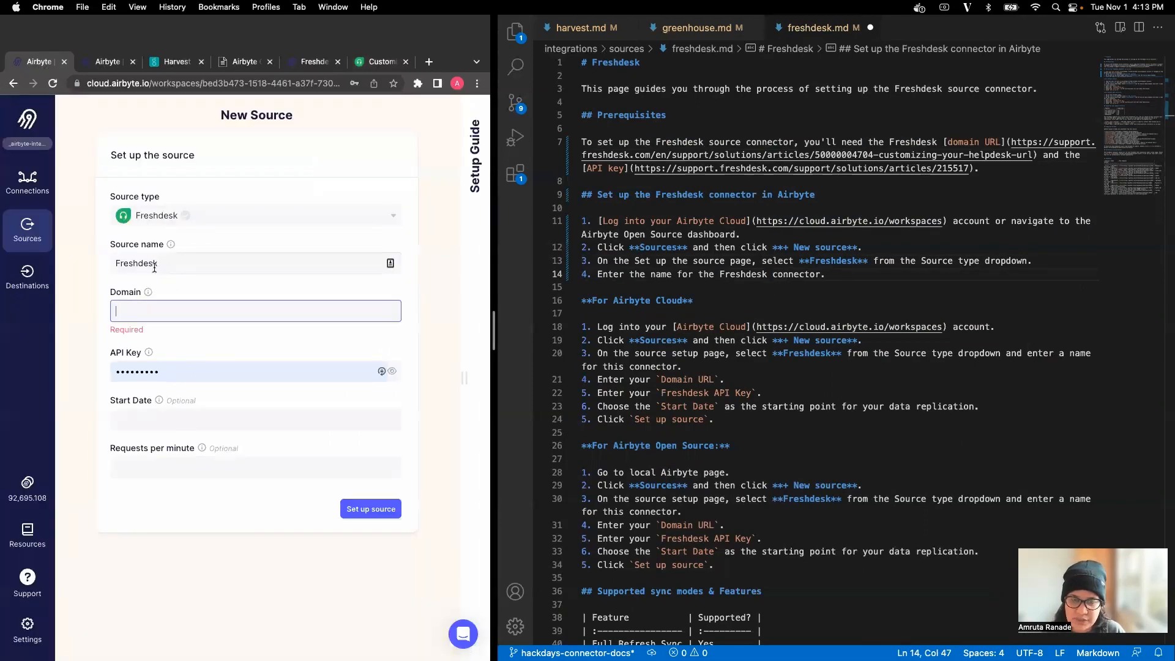
pyautogui.click(838, 277)
pyautogui.press('Return')
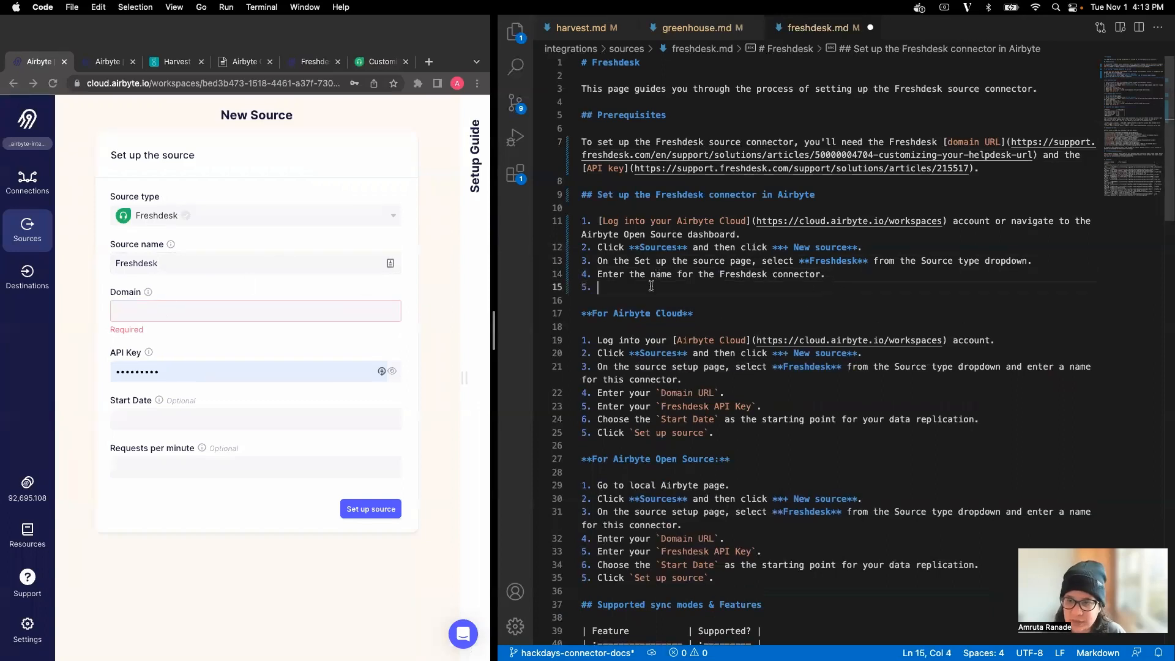
pyautogui.write('For **')
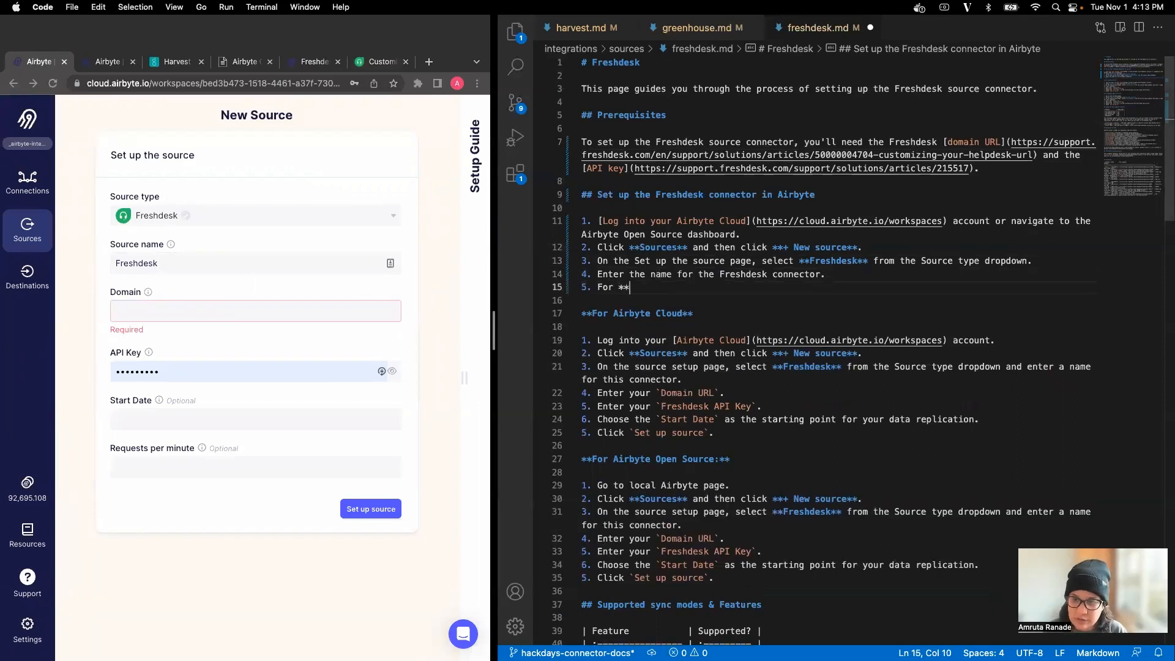
pyautogui.write('Domain**, enter the')
pyautogui.press('BackSpace')
pyautogui.press('BackSpace')
pyautogui.press('BackSpace')
pyautogui.press('BackSpace')
pyautogui.write('your Freshdesk Do')
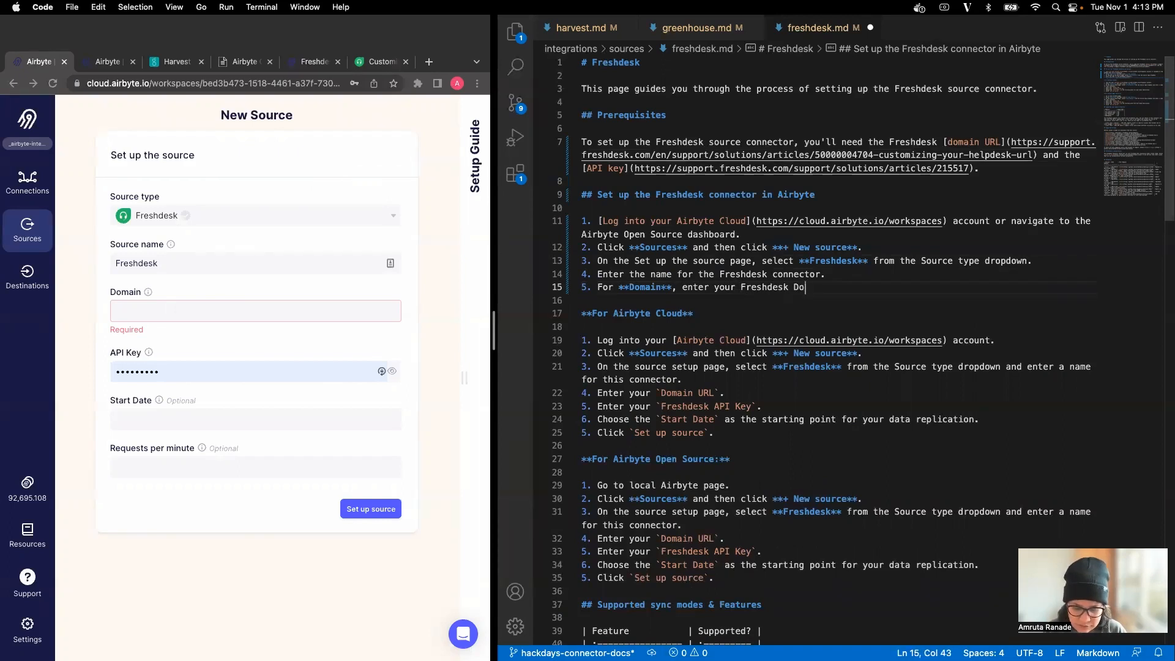
pyautogui.write('main URL')
pyautogui.press('Left')
pyautogui.press('Left')
pyautogui.press('Left')
pyautogui.press('Left')
pyautogui.press('Left')
pyautogui.press('Left')
pyautogui.press('Left')
pyautogui.press('Left')
pyautogui.press('Left')
pyautogui.press('BackSpace')
pyautogui.write('d')
# Link "Freshdesk domain URL" in step 5 to the helpdesk URL article address copied from the prerequisites, and end the sentence with a period.
pyautogui.press('Left')
pyautogui.press('Left')
pyautogui.press('Left')
pyautogui.press('Left')
pyautogui.press('Left')
pyautogui.press('Left')
pyautogui.press('Left')
pyautogui.press('Left')
pyautogui.press('Left')
pyautogui.press('Left')
pyautogui.press('Left')
pyautogui.write('[')
pyautogui.press('End')
pyautogui.write('](')
pyautogui.moveTo(1010, 142); pyautogui.dragTo(1035, 155)
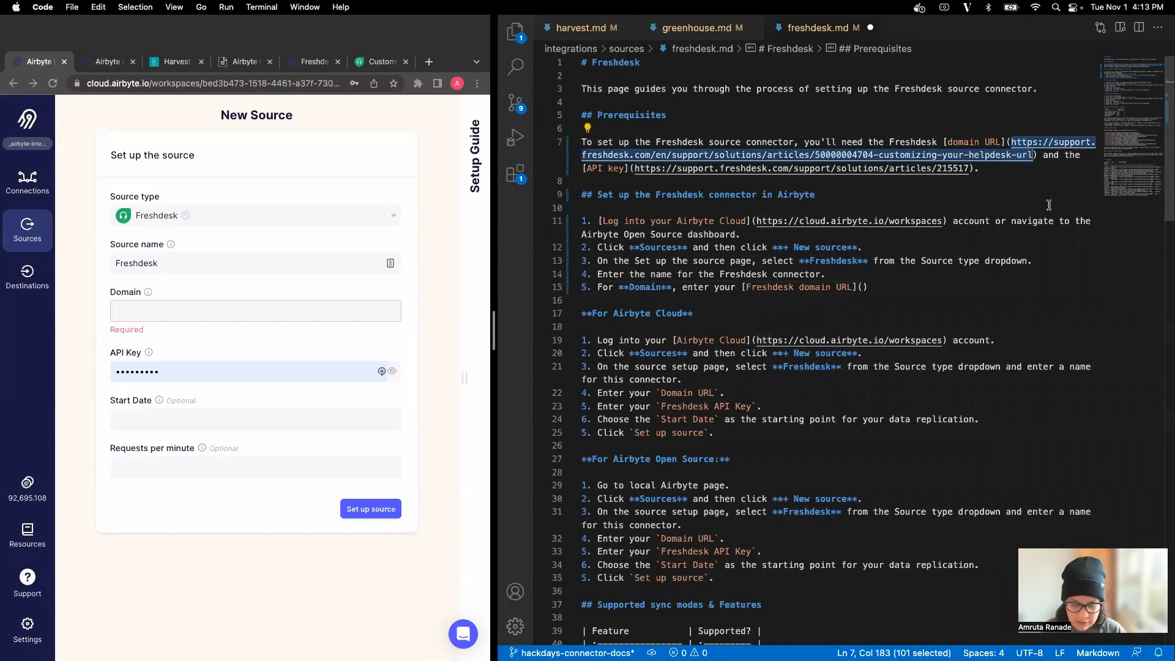
pyautogui.press('cmd+c')
pyautogui.click(863, 287)
pyautogui.press('cmd+v')
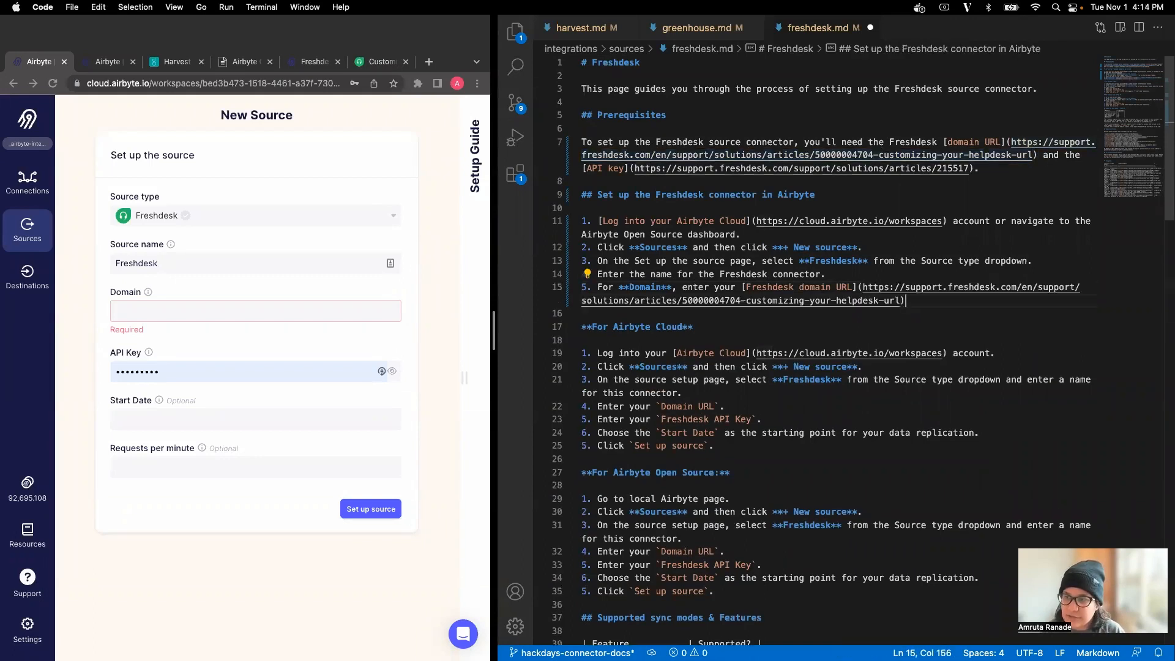
pyautogui.write('.')
# Check how greenhouse.md words and links its Harvest API Key setup step.
pyautogui.moveTo(1011, 174); pyautogui.dragTo(583, 142)
pyautogui.click(697, 28)
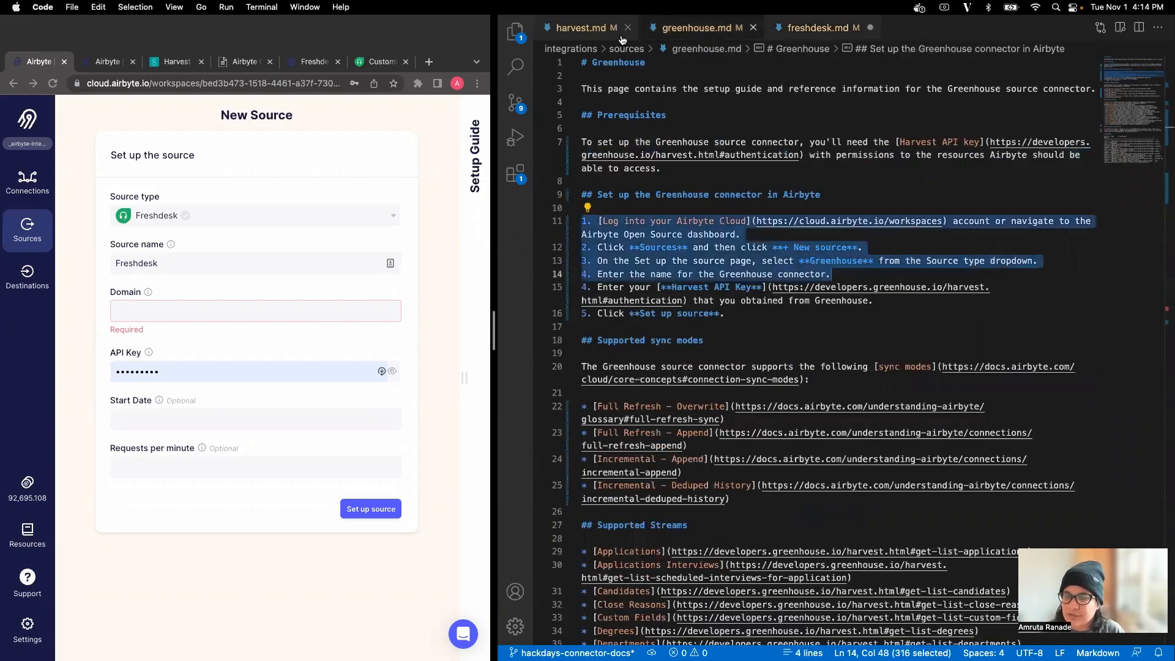
pyautogui.click(787, 288)
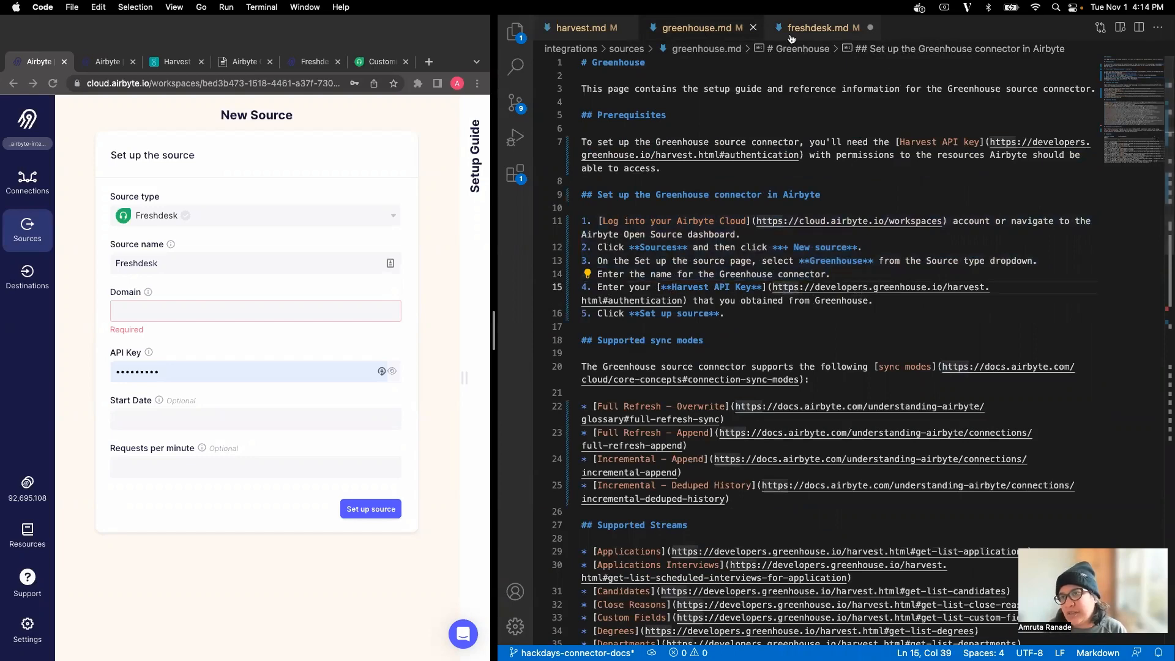
# Add setup step 6 in freshdesk.md, reading "For **API Key**, enter your Freshdesk API key".
pyautogui.click(819, 28)
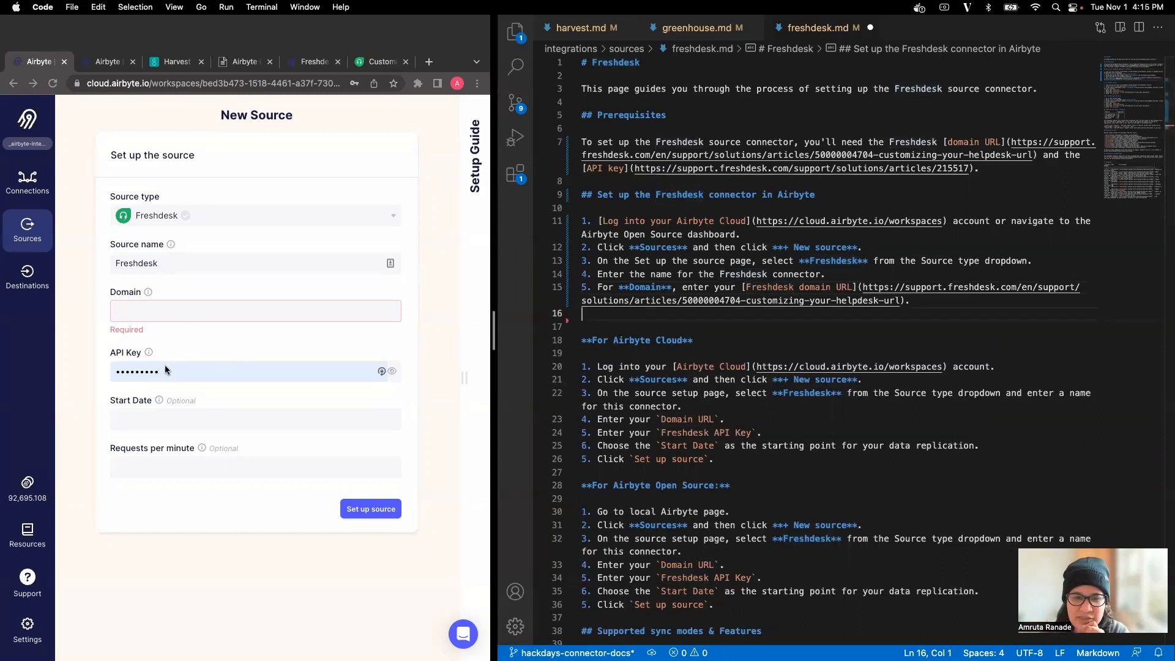
pyautogui.write('6. For **API Key**, ')
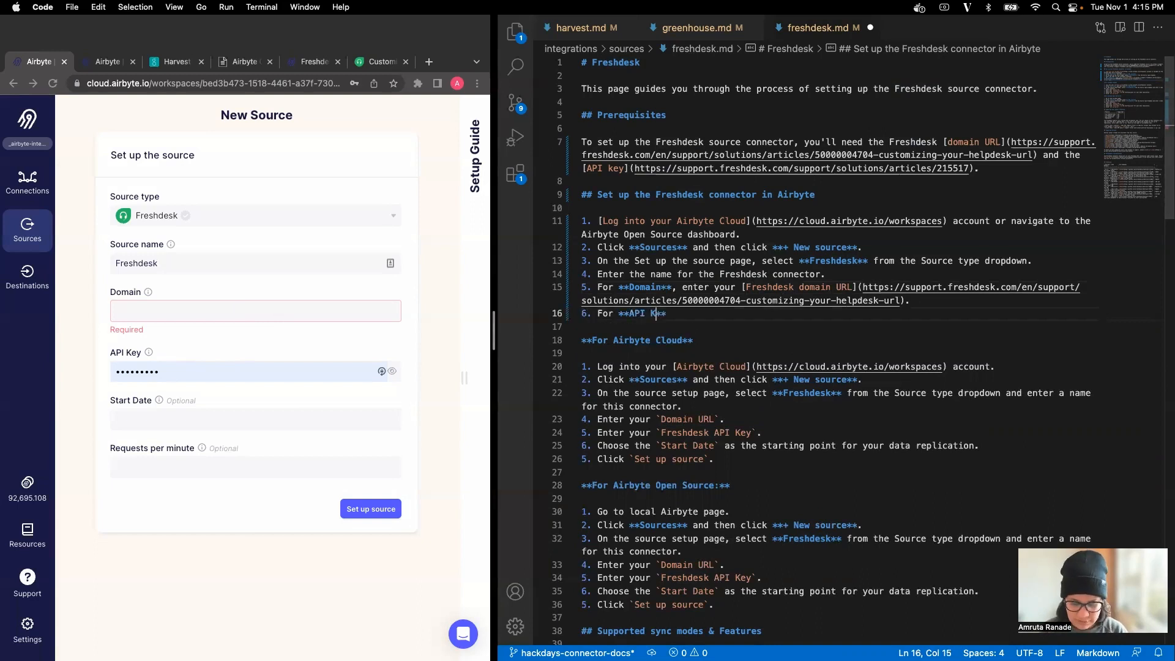
pyautogui.write('enter the')
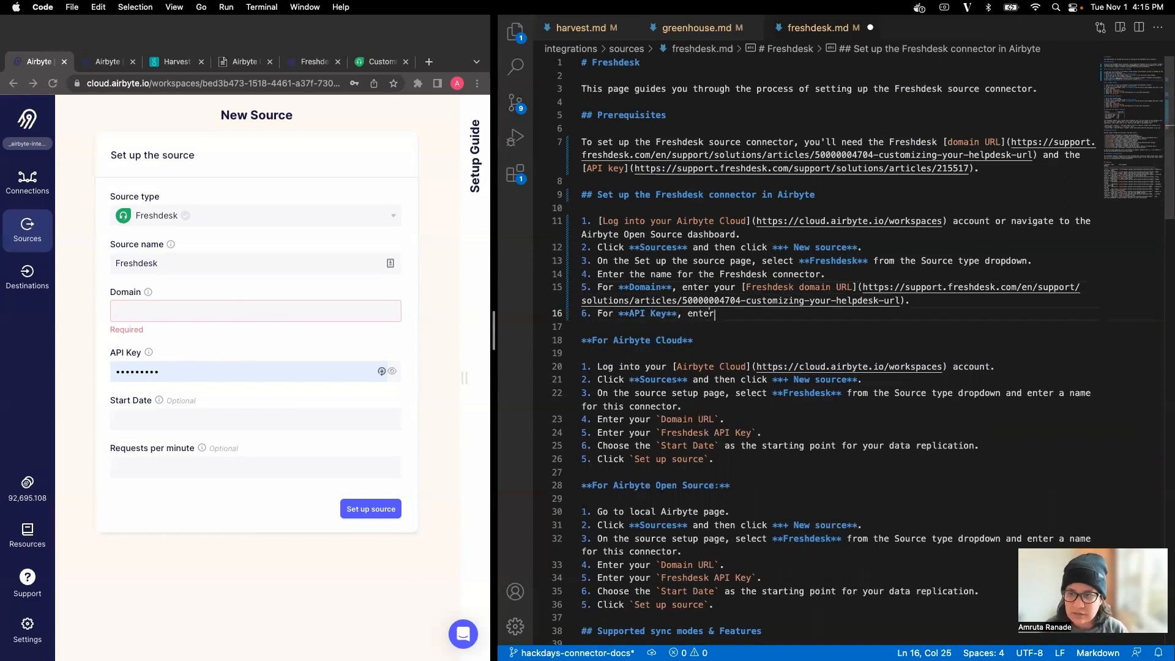
pyautogui.press('BackSpace')
pyautogui.press('BackSpace')
pyautogui.press('BackSpace')
pyautogui.press('BackSpace')
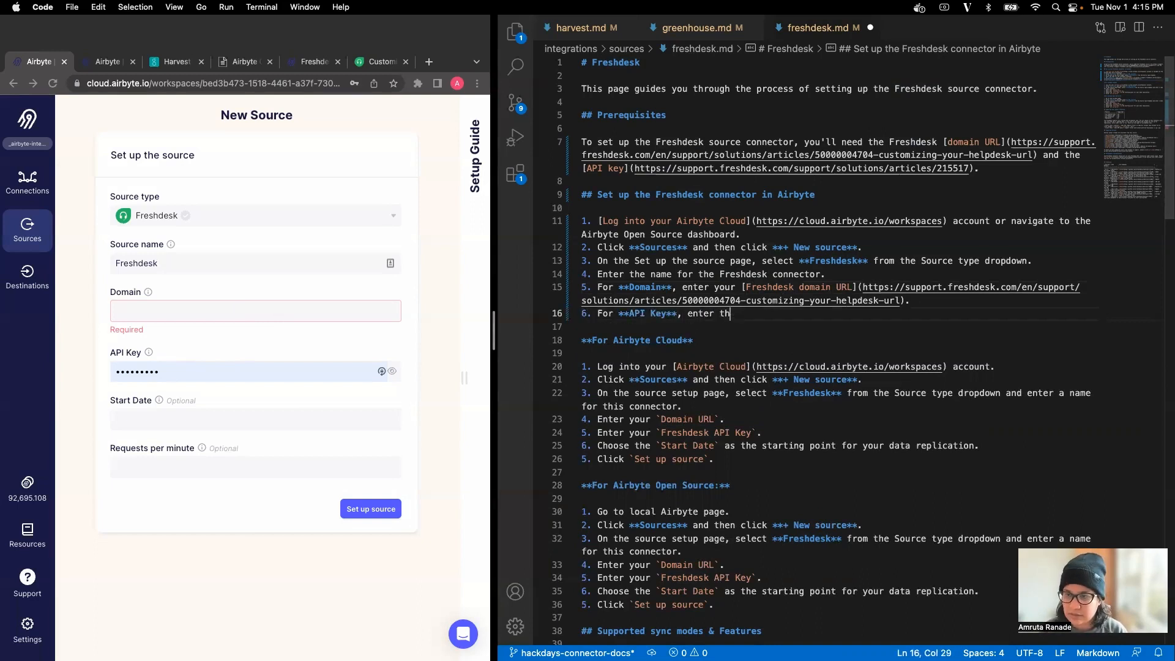
pyautogui.write('your [Freshdesk API key')
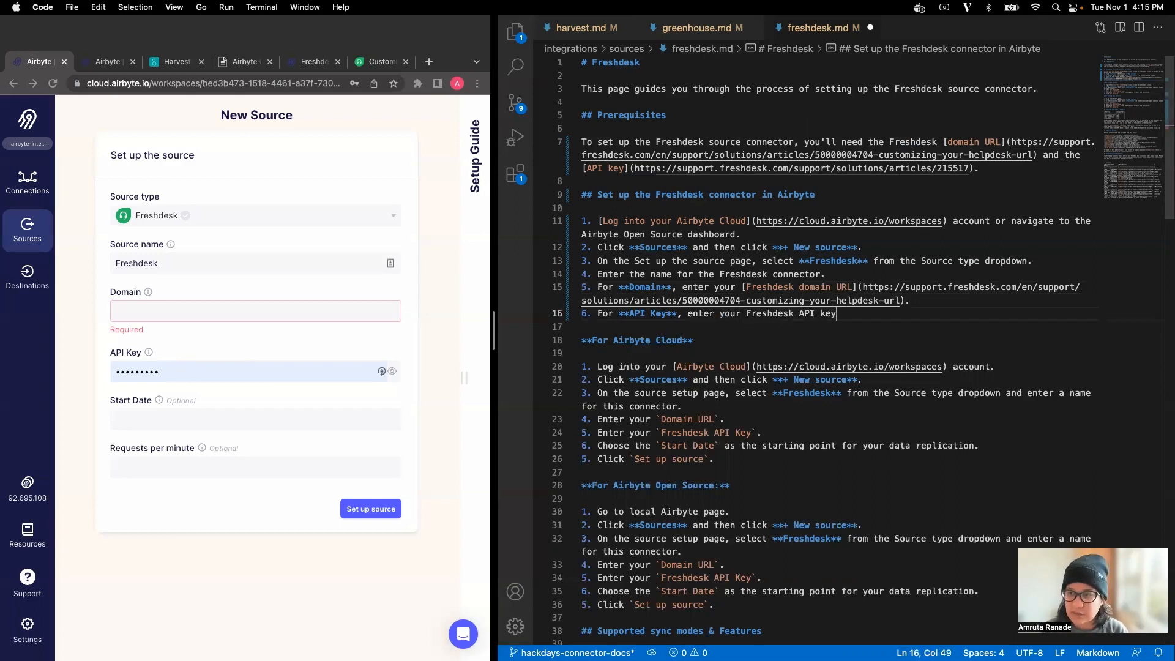
pyautogui.write(']')
pyautogui.hotkey('alt', 'Left')
pyautogui.hotkey('alt', 'Left')
pyautogui.hotkey('alt', 'Left')
pyautogui.write('[')
pyautogui.press('super+Right')
pyautogui.write('(')
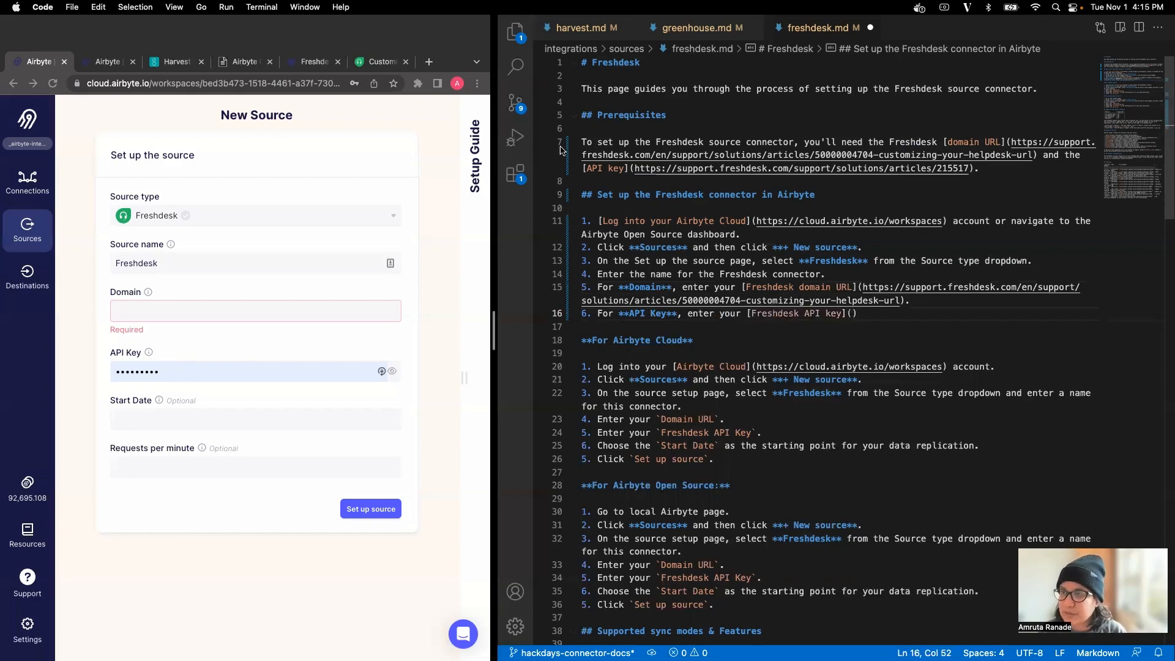
pyautogui.moveTo(635, 168); pyautogui.dragTo(971, 171)
pyautogui.press('super+c')
pyautogui.press('super+u')
pyautogui.press('super+v')
pyautogui.press('super+Right')
# Begin a new numbered setup step 7 below the API Key step in freshdesk.md.
pyautogui.press('Return')
pyautogui.write('Start')
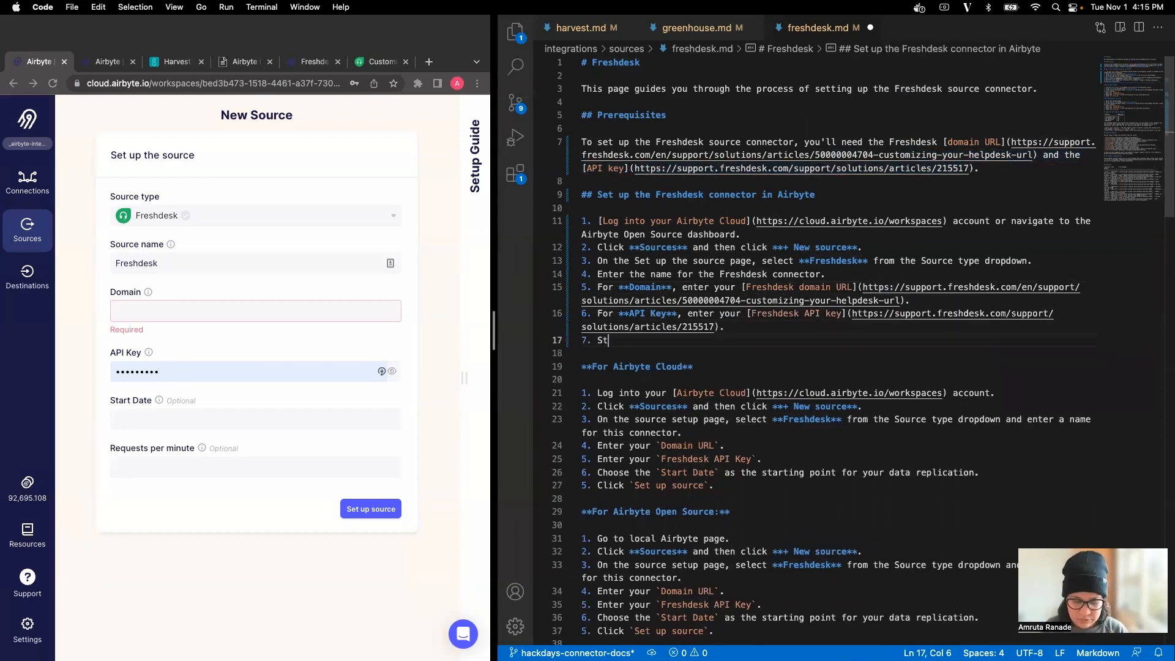
pyautogui.press('BackSpace')
pyautogui.press('BackSpace')
pyautogui.press('BackSpace')
pyautogui.press('BackSpace')
pyautogui.press('BackSpace')
pyautogui.write('For')
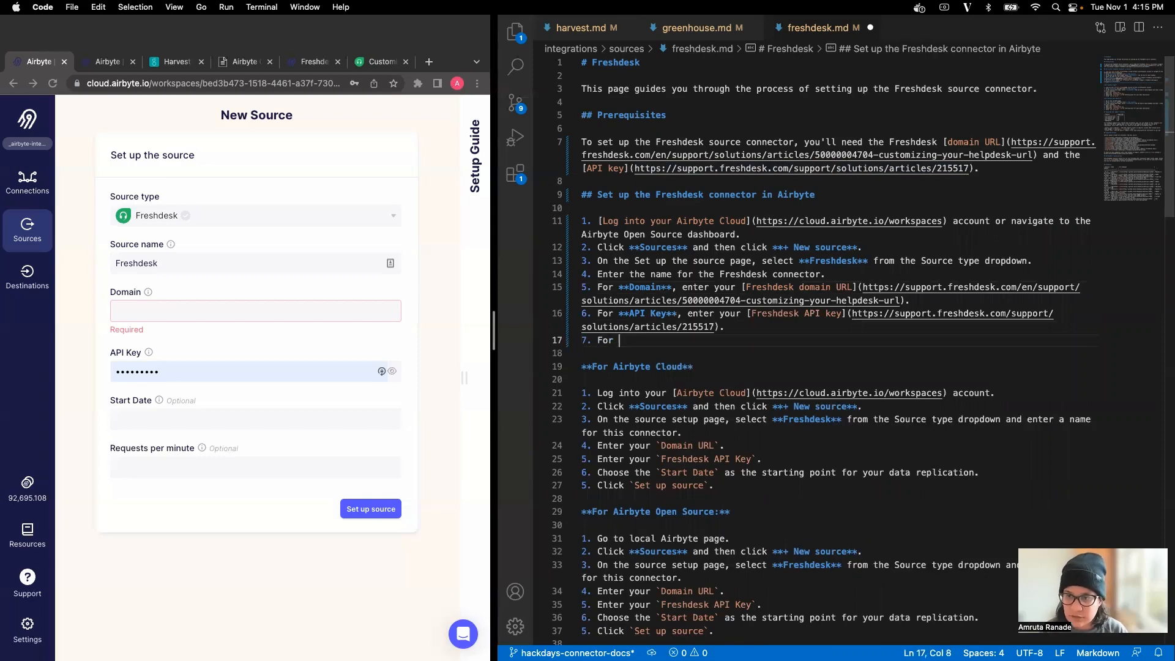
pyautogui.press('BackSpace')
pyautogui.press('BackSpace')
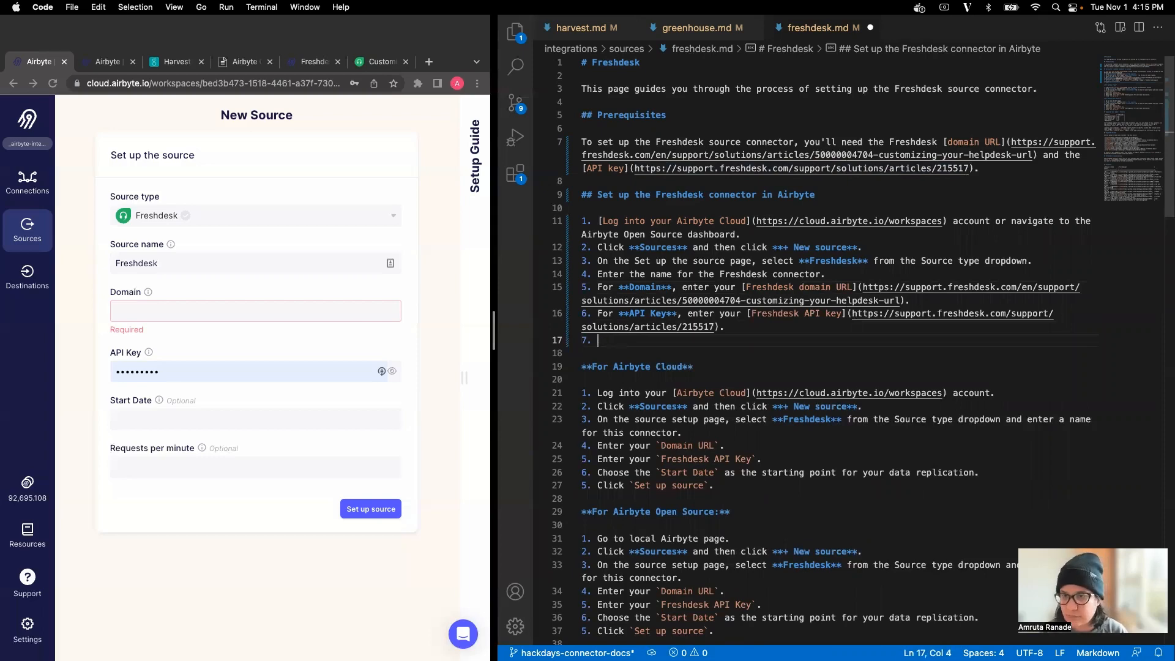
# Fill step 7 in freshdesk.md with the **Start Date** sentence copied from the Airbyte Cloud steps in harvest.md.
pyautogui.click(683, 30)
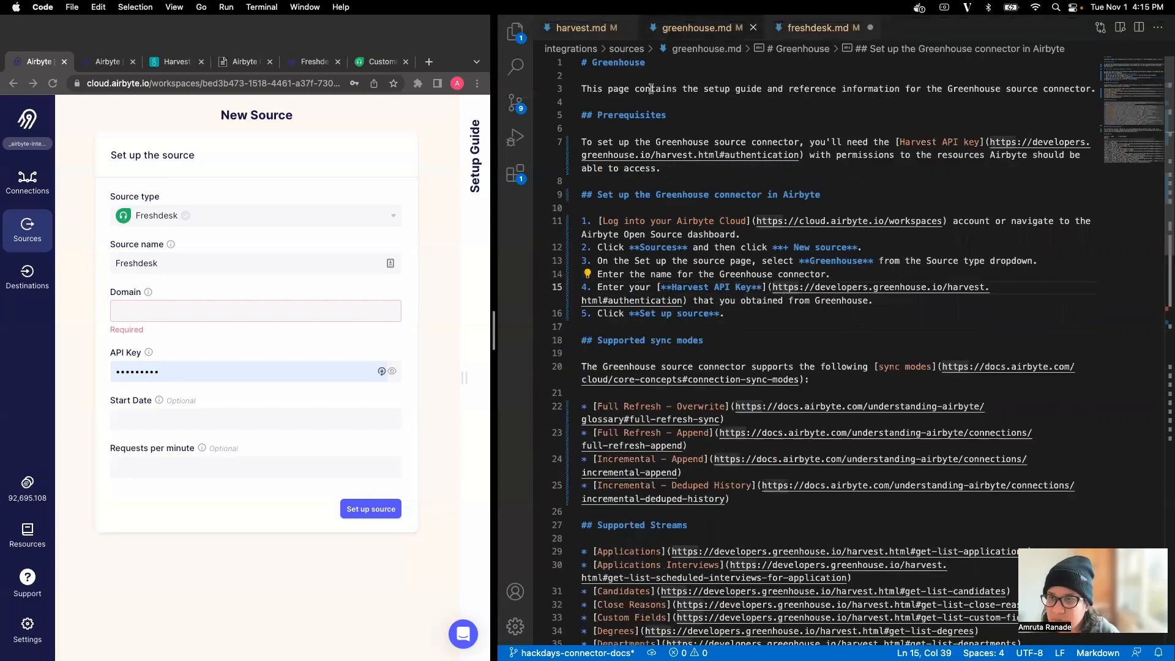
pyautogui.click(589, 31)
pyautogui.scroll(15, 662, 358)
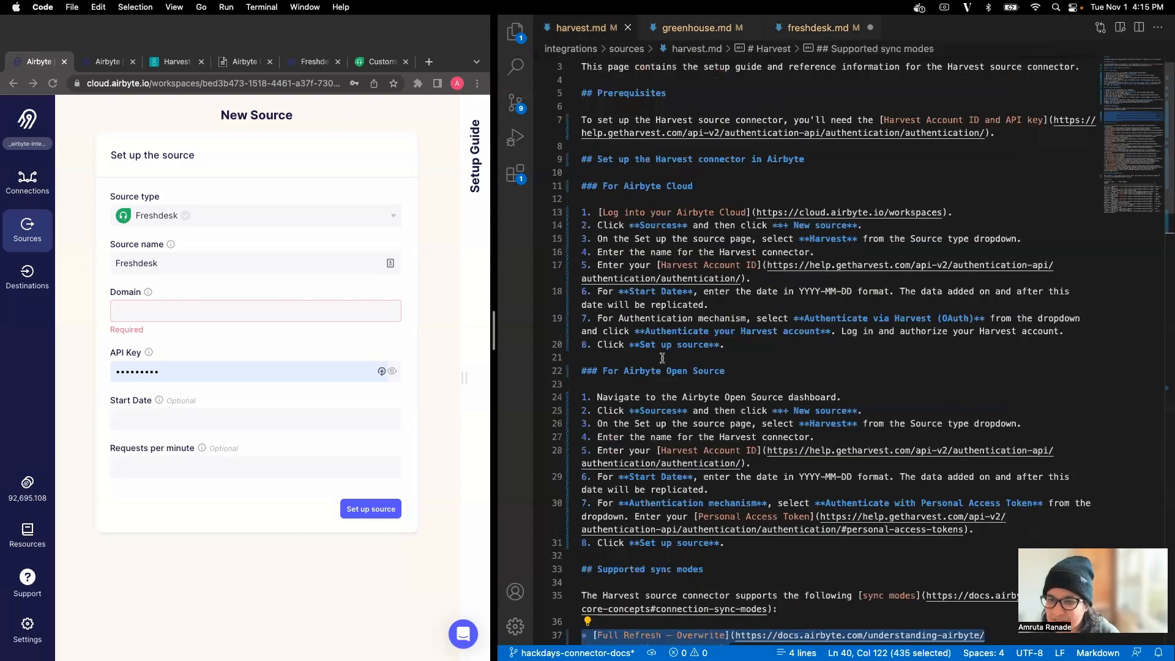
pyautogui.scroll(1, 663, 358)
pyautogui.moveTo(598, 313); pyautogui.dragTo(790, 325)
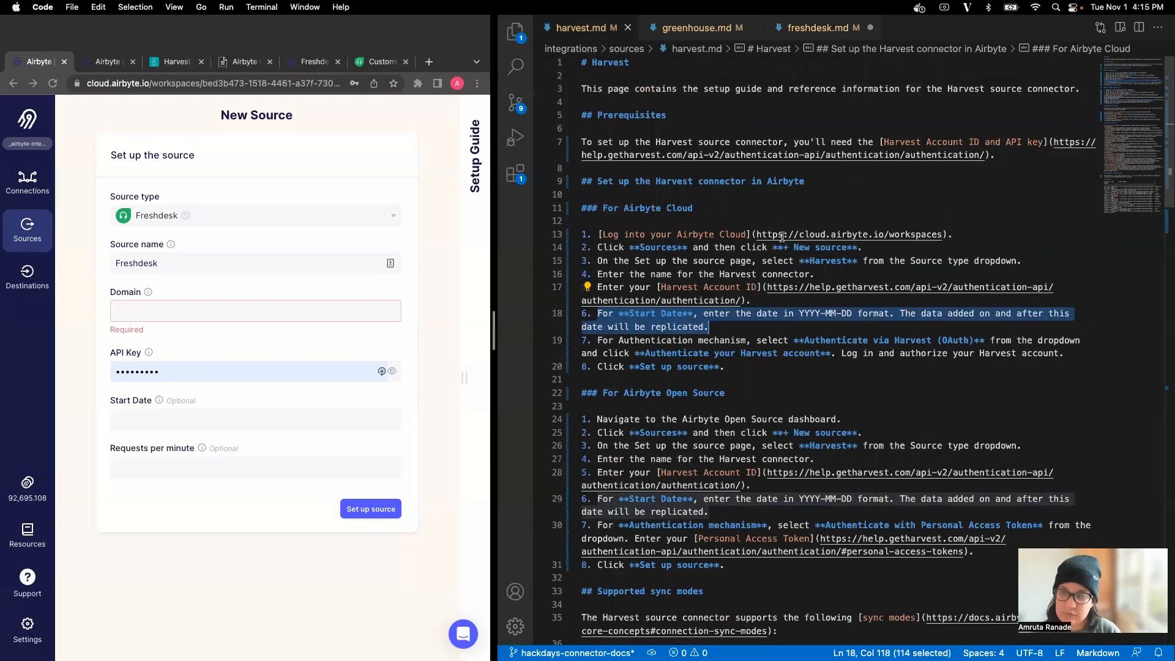
pyautogui.click(803, 27)
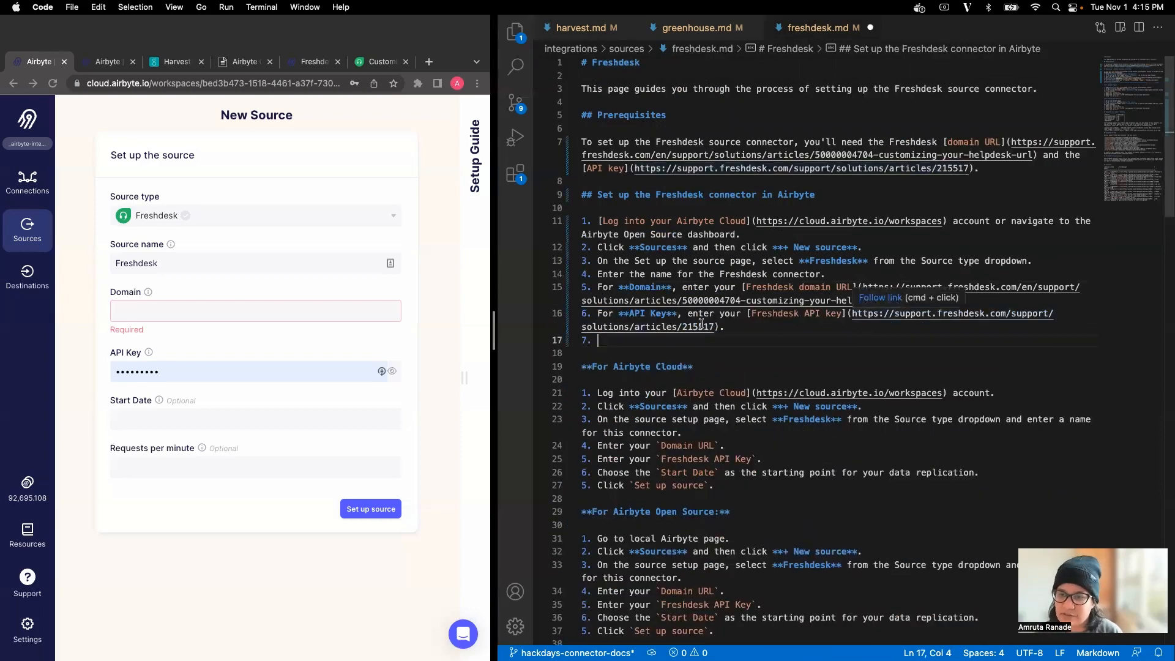
pyautogui.press('super+v')
# Add step 8, "For **Requests per minute**, enter the number of requests", completing it with the description copied from the form field's tooltip.
pyautogui.press('Return')
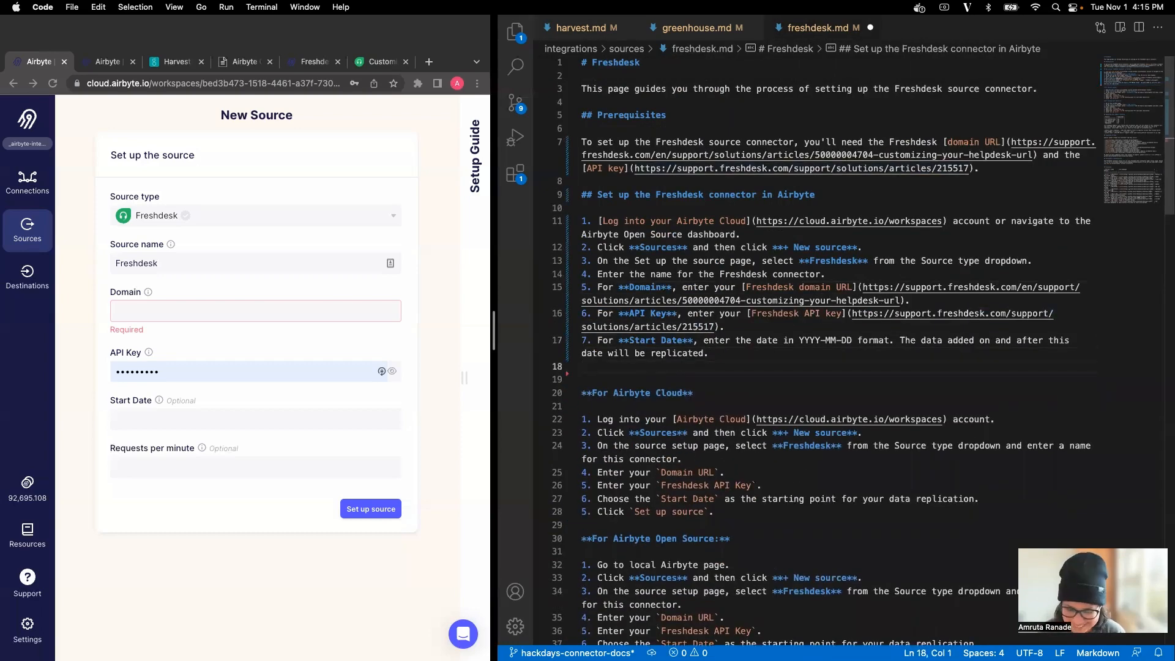
pyautogui.write('8. ')
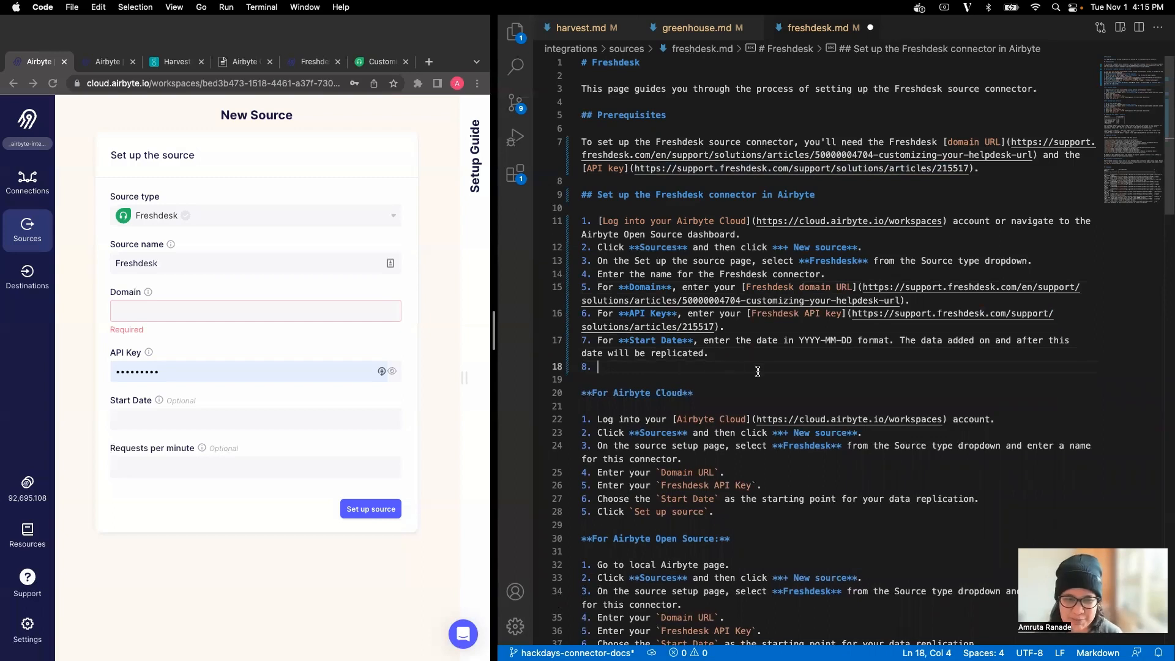
pyautogui.write('For')
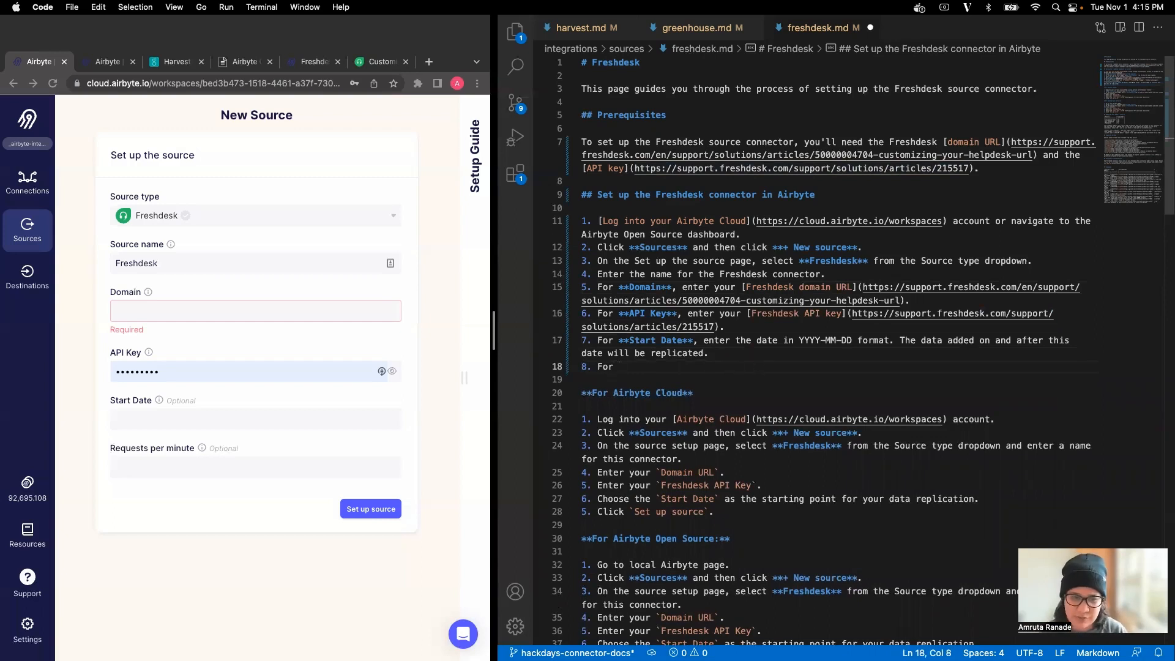
pyautogui.click(200, 447)
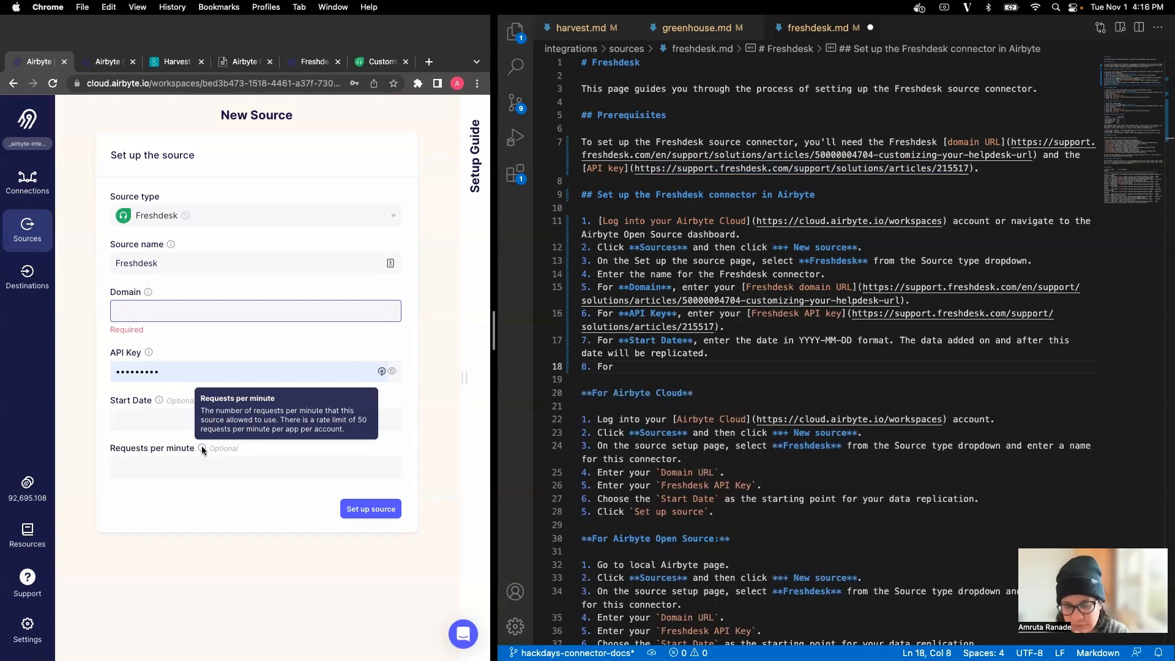
pyautogui.moveTo(201, 411); pyautogui.dragTo(346, 438)
pyautogui.press('cmd+c')
pyautogui.click(692, 375)
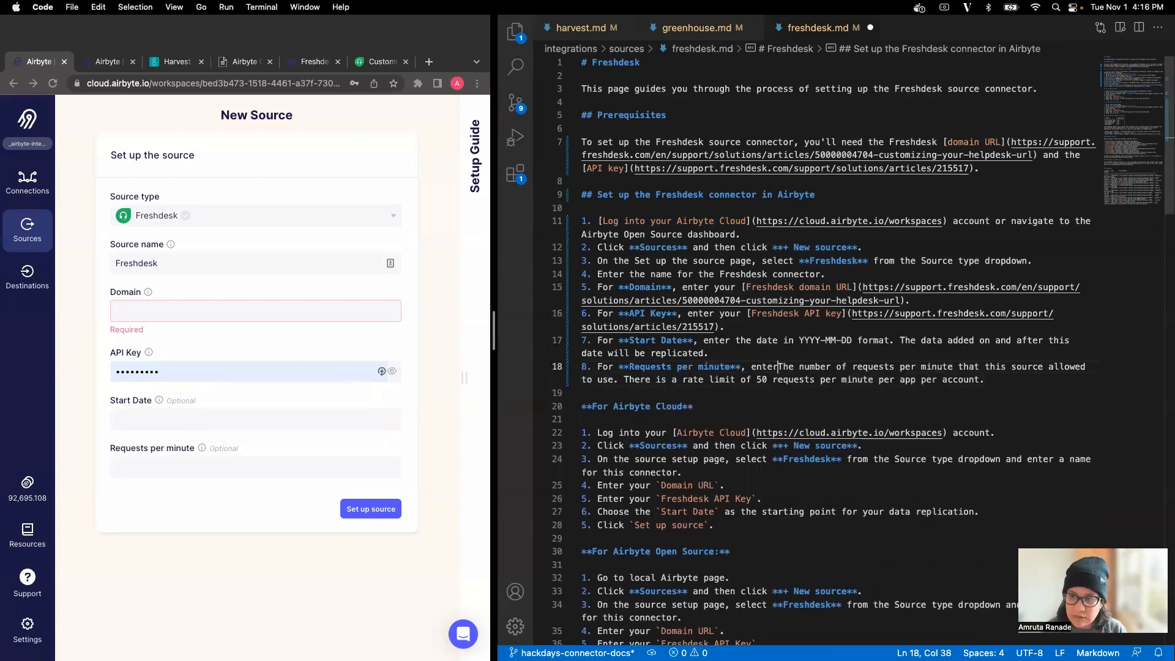
pyautogui.hotkey('shift', 'Right')
pyautogui.write('t')
# Reword the last sentence of step 8 to "The Freshdesk rate limit is 50 requests per minute per app per account." and save the file.
pyautogui.press('Down')
pyautogui.press('super+Left')
pyautogui.hotkey('alt', 'Right')
pyautogui.hotkey('alt', 'Right')
pyautogui.hotkey('alt', 'Right')
pyautogui.hotkey('alt', 'Right')
pyautogui.hotkey('alt', 'Right')
pyautogui.hotkey('alt', 'BackSpace')
pyautogui.hotkey('alt', 'BackSpace')
pyautogui.hotkey('alt', 'BackSpace')
pyautogui.write('The Freshdesk')
pyautogui.press('Right')
pyautogui.press('Right')
pyautogui.press('Right')
pyautogui.press('Right')
pyautogui.hotkey('alt', 'Right')
pyautogui.hotkey('alt', 'Right')
pyautogui.hotkey('alt', 'Right')
pyautogui.hotkey('alt', 'BackSpace')
pyautogui.write('is')
pyautogui.press('Right')
pyautogui.press('Right')
pyautogui.press('Right')
pyautogui.press('Right')
pyautogui.press('Right')
pyautogui.press('Right')
pyautogui.press('Right')
pyautogui.press('Right')
pyautogui.press('Right')
pyautogui.press('Right')
pyautogui.press('Right')
pyautogui.press('Right')
pyautogui.press('Right')
pyautogui.press('Right')
pyautogui.press('Right')
pyautogui.press('super+s')
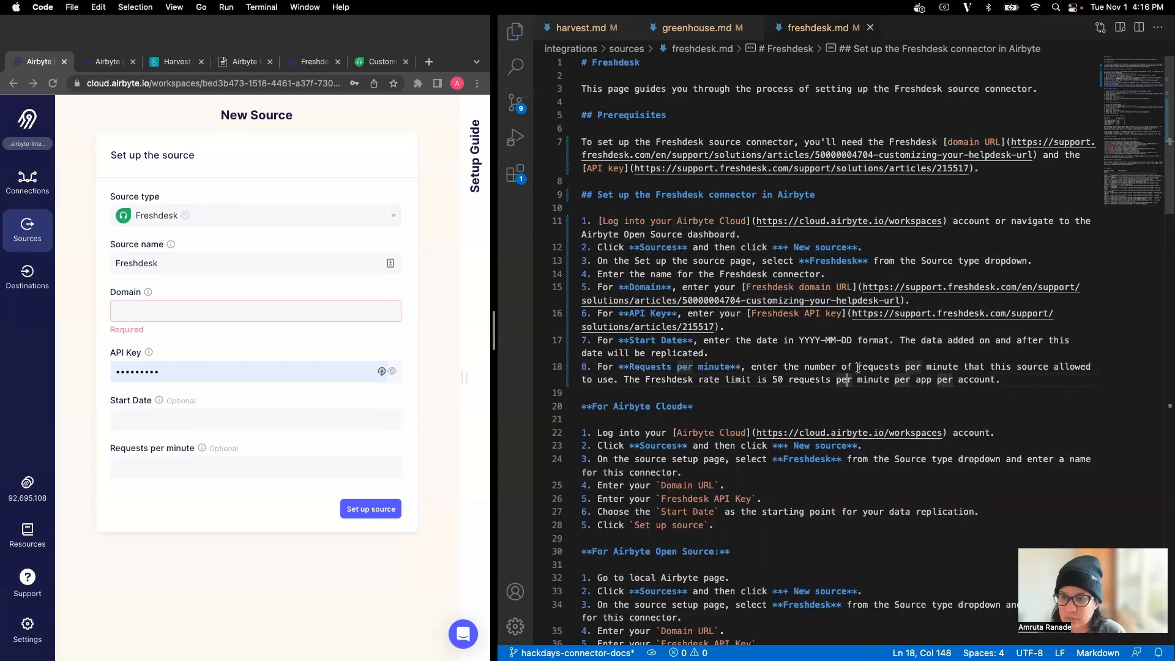
# Delete the old "For Airbyte Cloud" and "For Airbyte Open Source" sections with their steps from freshdesk.md.
pyautogui.scroll(-2, 796, 367)
pyautogui.moveTo(735, 462); pyautogui.dragTo(579, 333)
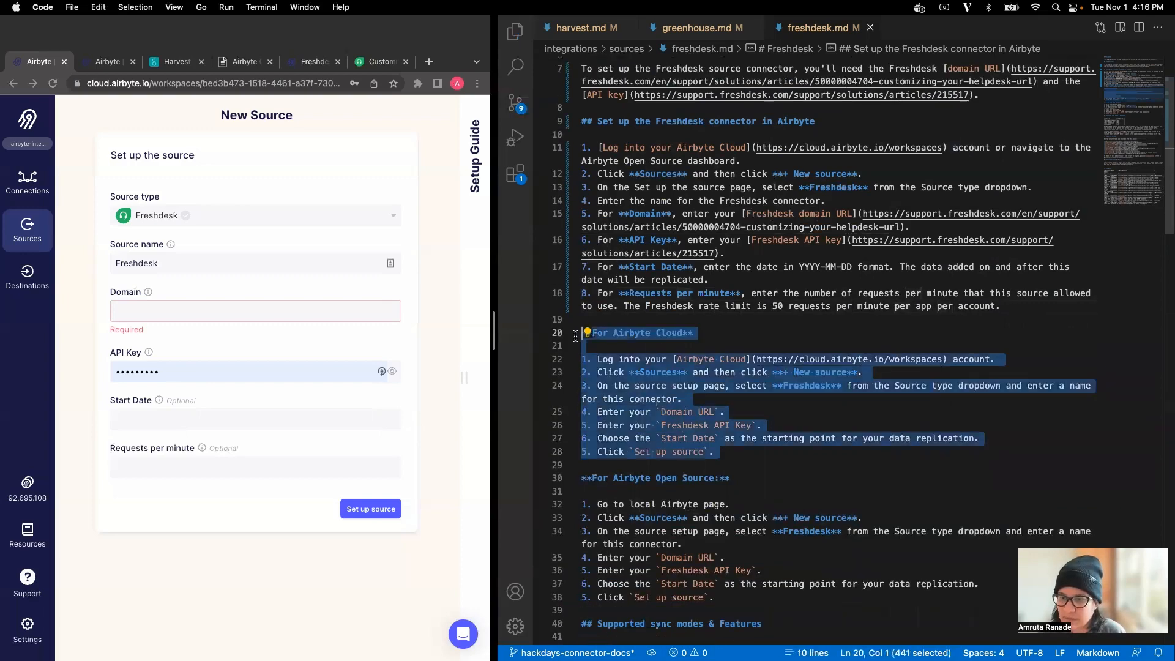
pyautogui.press('BackSpace')
pyautogui.moveTo(583, 478); pyautogui.dragTo(584, 336)
pyautogui.press('BackSpace')
# Add step 9, "Click **Set up source**.", copied from harvest.md, and remove the extra blank line below it.
pyautogui.click(1005, 307)
pyautogui.press('Return')
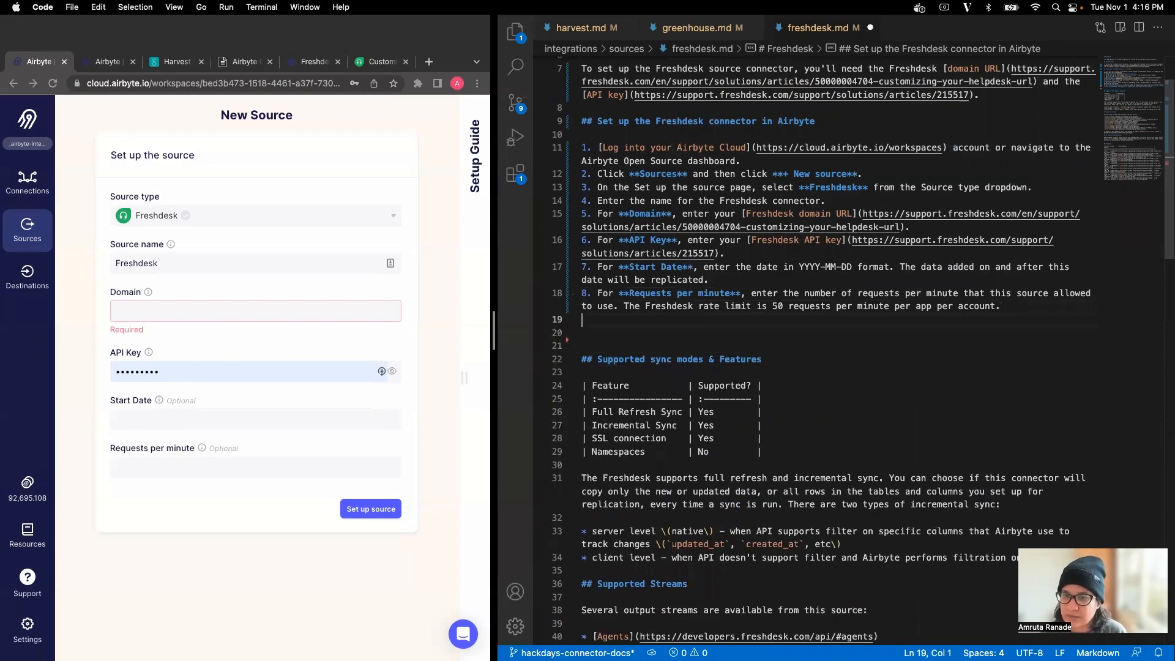
pyautogui.click(591, 27)
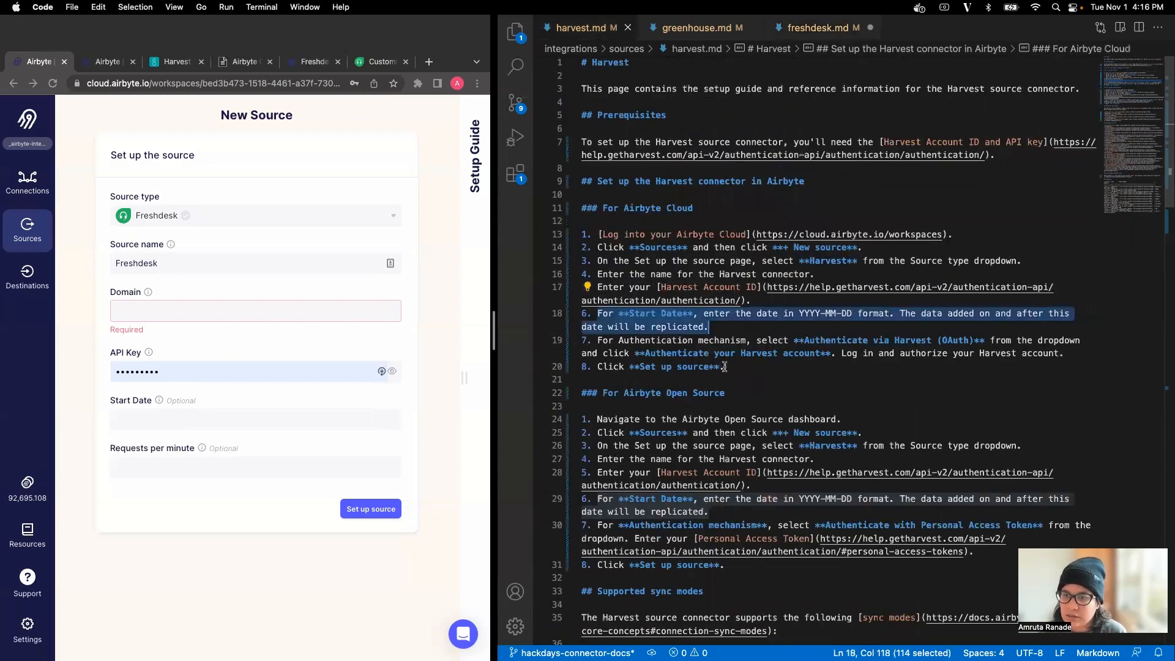
pyautogui.moveTo(725, 366); pyautogui.dragTo(581, 369)
pyautogui.press('super+c')
pyautogui.click(818, 28)
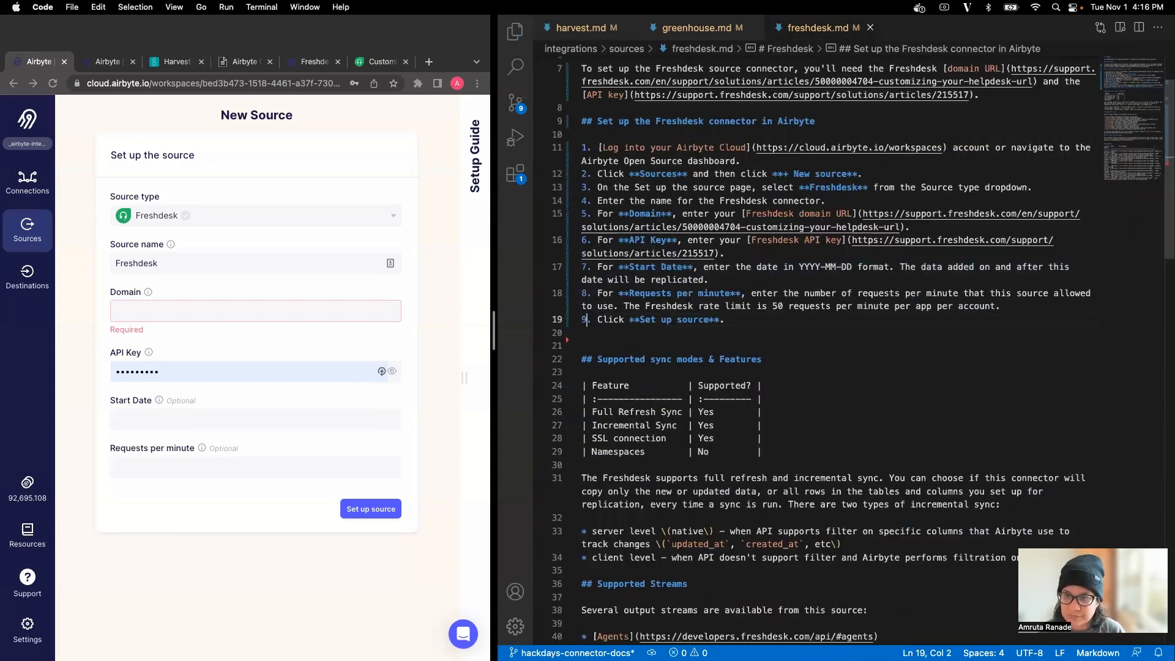
pyautogui.press('Down')
pyautogui.press('BackSpace')
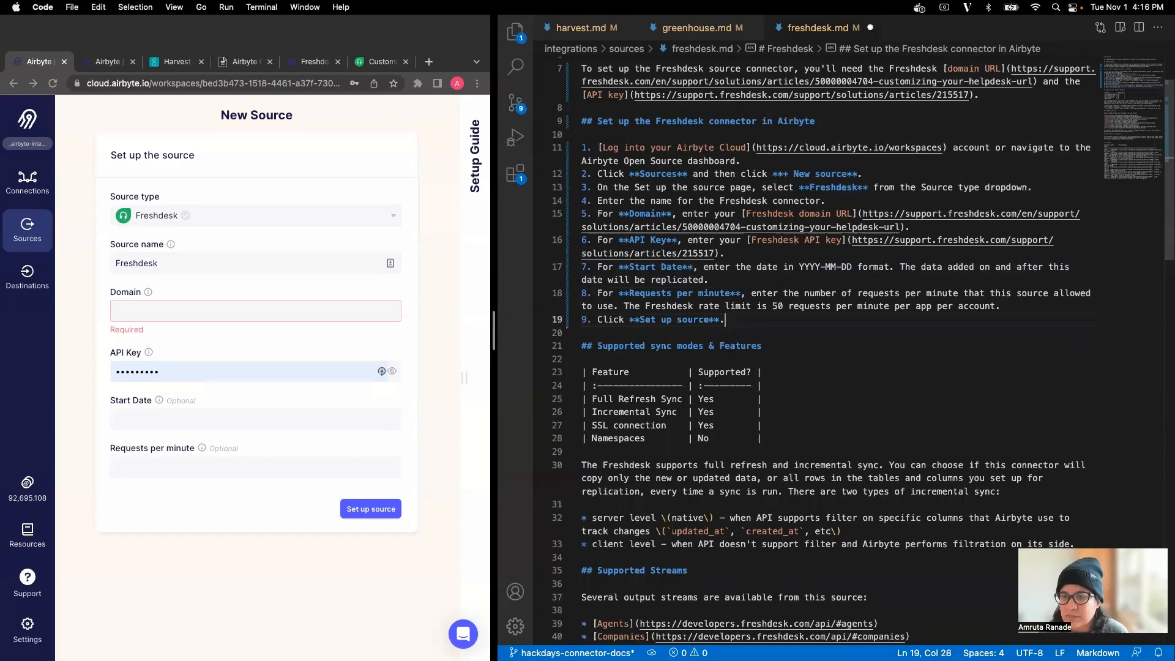
# Shorten the heading to "Supported sync modes" and replace the feature table under it with the four linked sync modes copied from greenhouse.md.
pyautogui.moveTo(709, 346); pyautogui.dragTo(764, 346)
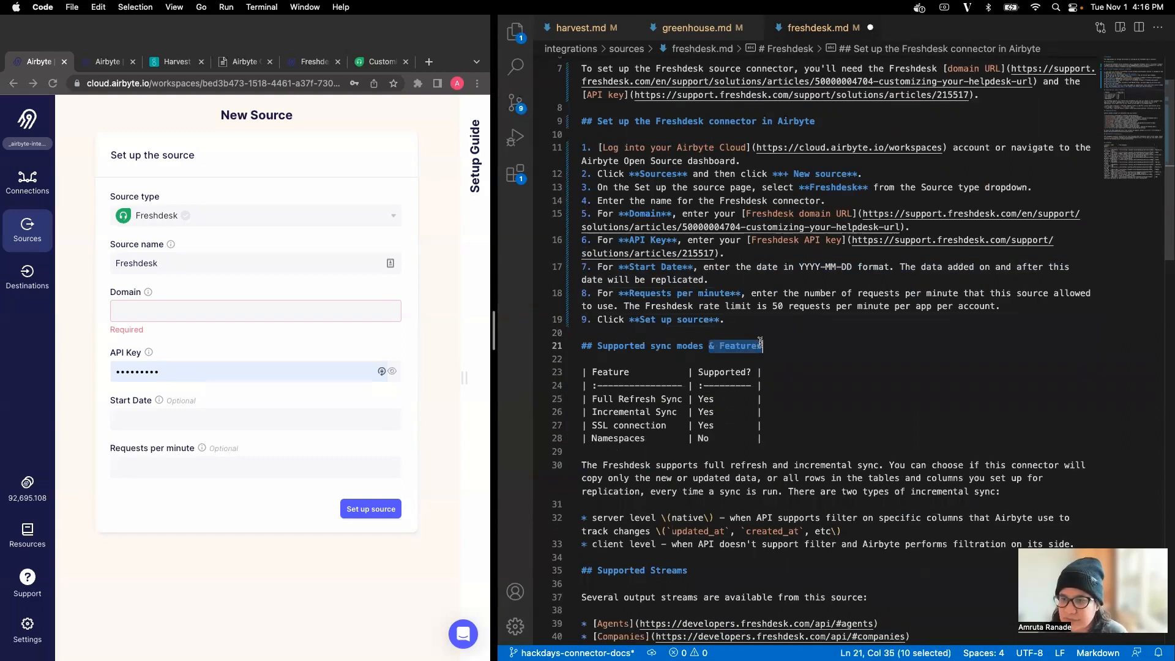
pyautogui.press('BackSpace')
pyautogui.click(697, 28)
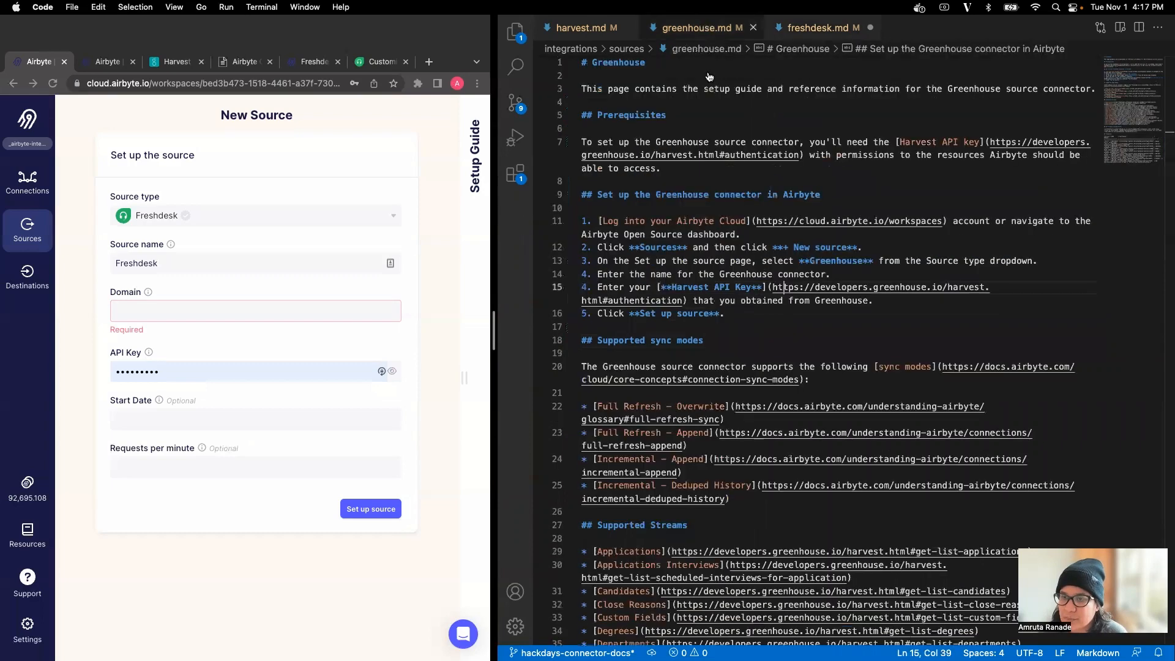
pyautogui.scroll(-5, 590, 379)
pyautogui.moveTo(582, 259); pyautogui.dragTo(727, 352)
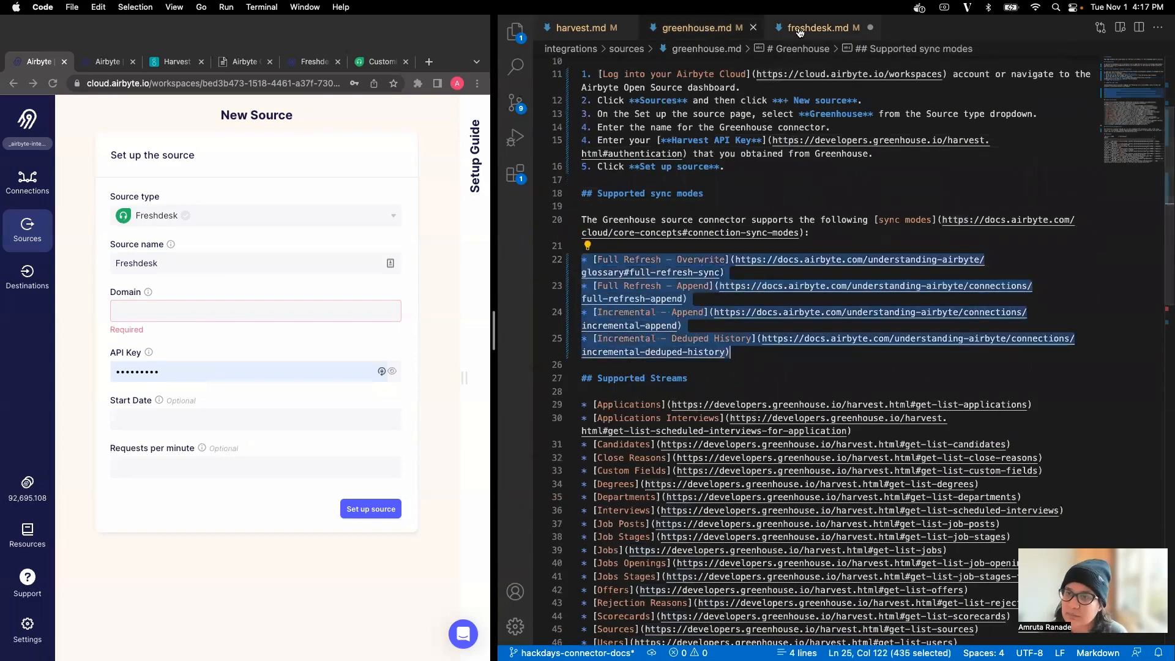
pyautogui.click(796, 28)
pyautogui.moveTo(582, 371); pyautogui.dragTo(766, 441)
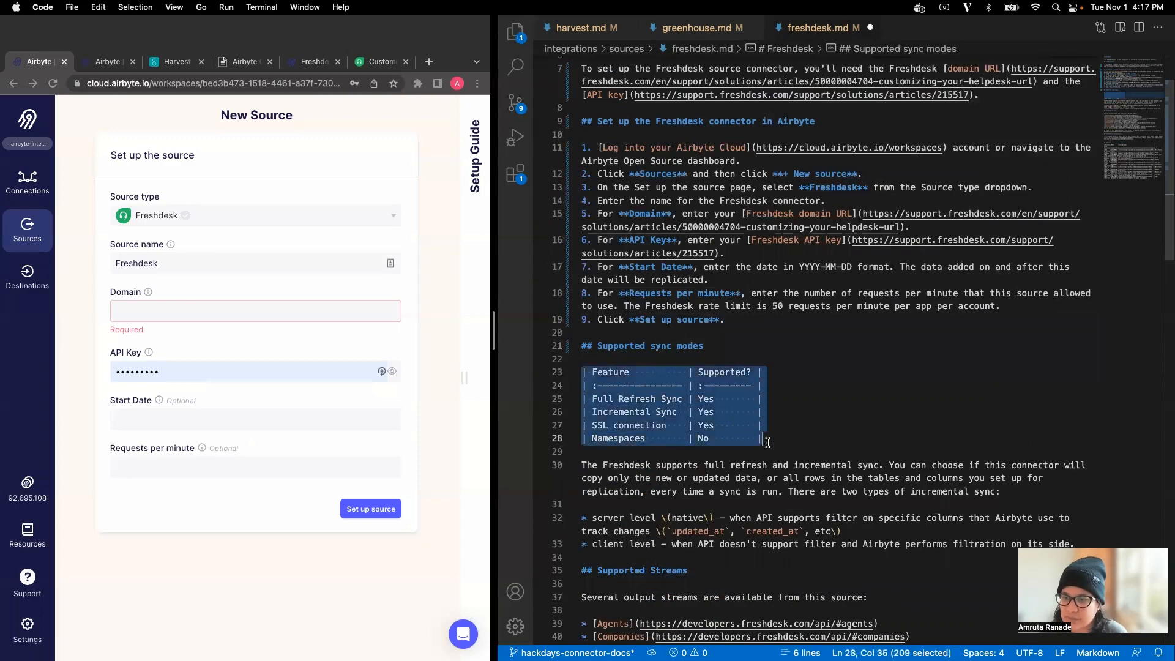
pyautogui.press('super+v')
# Delete the full refresh and incremental sync explanation and the "If there are more endpoints" sentence from freshdesk.md.
pyautogui.scroll(-5, 772, 461)
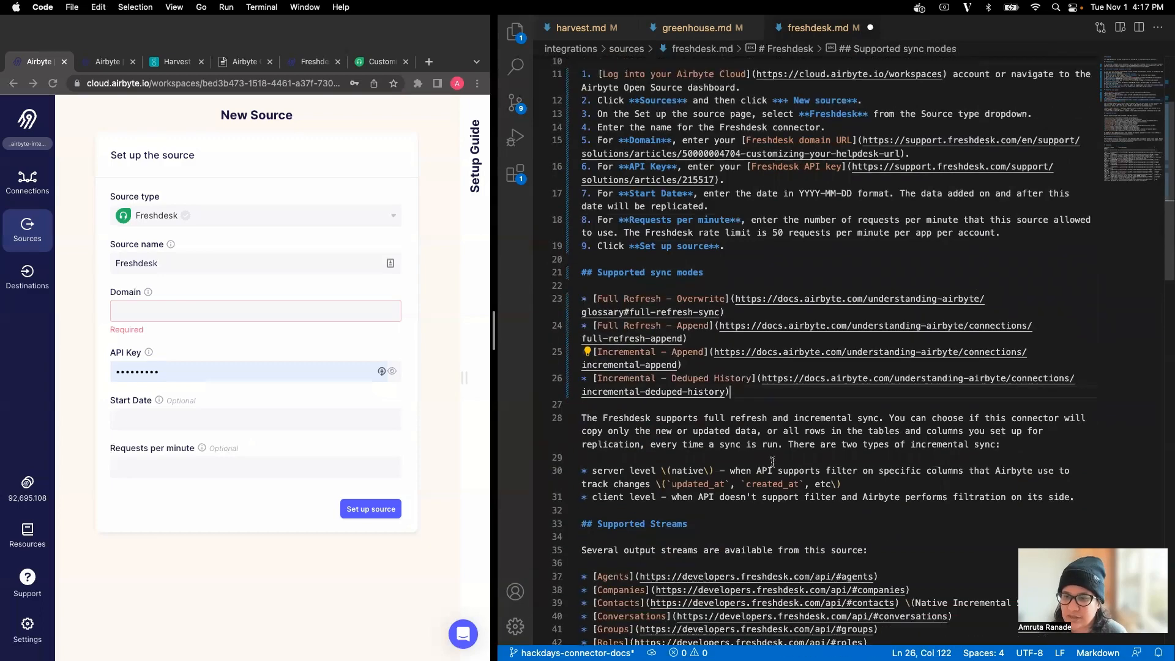
pyautogui.scroll(-3, 734, 548)
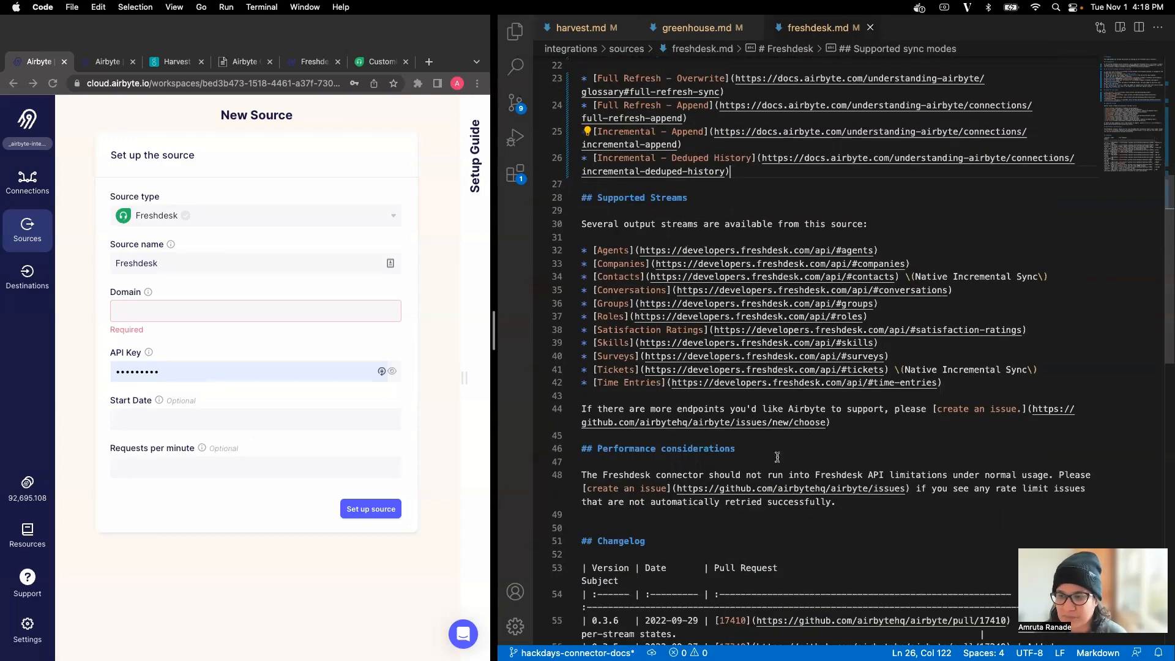
pyautogui.moveTo(832, 424); pyautogui.dragTo(620, 410)
pyautogui.press('BackSpace')
pyautogui.press('BackSpace')
pyautogui.press('BackSpace')
pyautogui.press('BackSpace')
pyautogui.press('BackSpace')
pyautogui.press('BackSpace')
pyautogui.press('BackSpace')
pyautogui.press('BackSpace')
pyautogui.press('BackSpace')
pyautogui.press('BackSpace')
pyautogui.press('BackSpace')
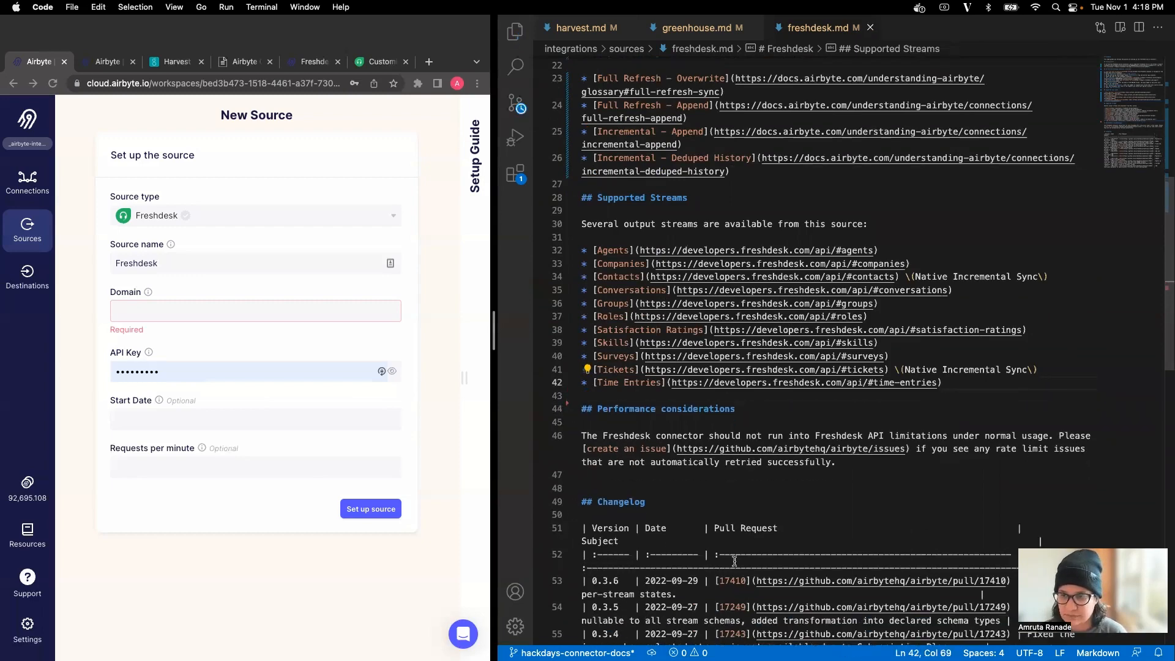
pyautogui.scroll(-3, 736, 561)
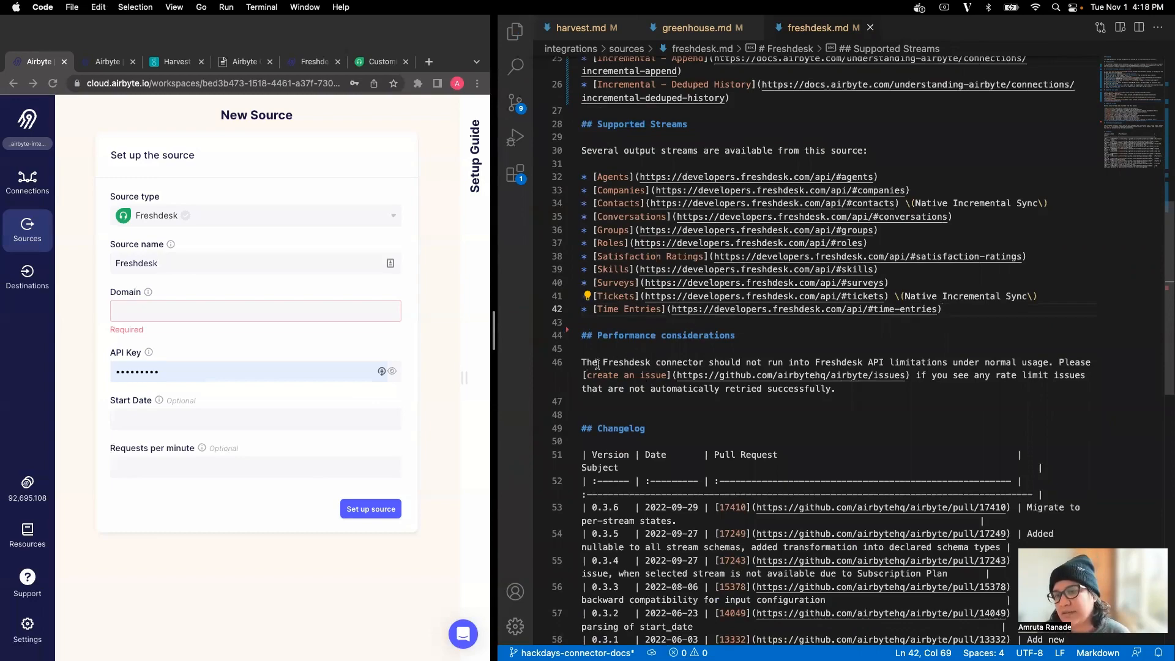
pyautogui.scroll(10, 854, 522)
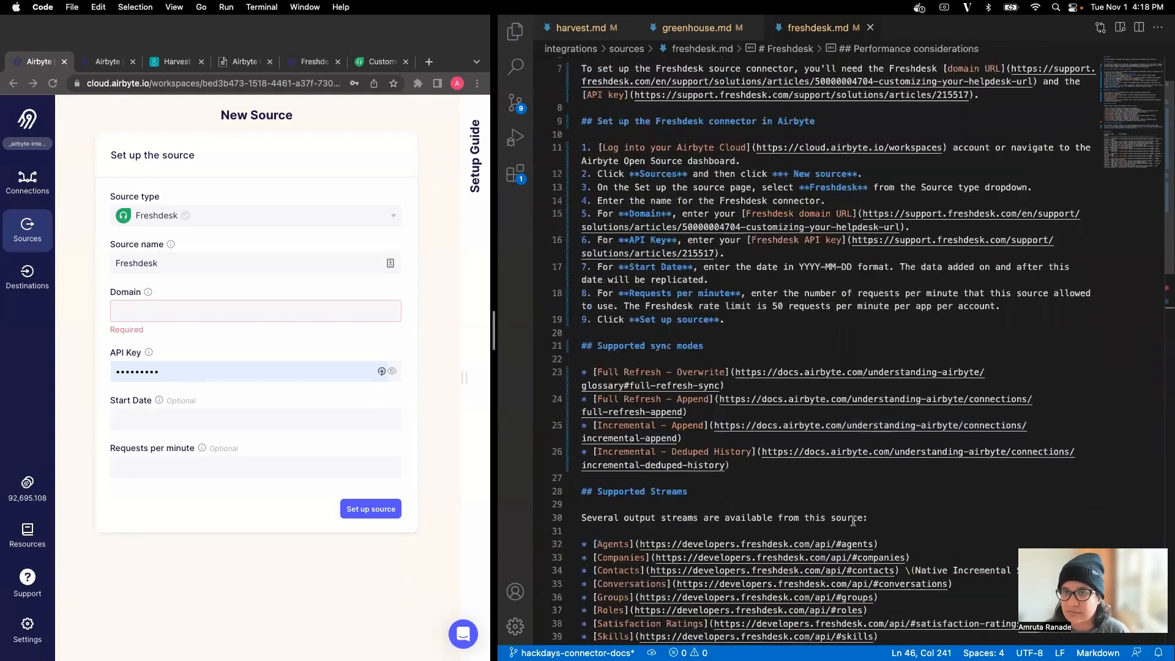
pyautogui.scroll(-15, 853, 521)
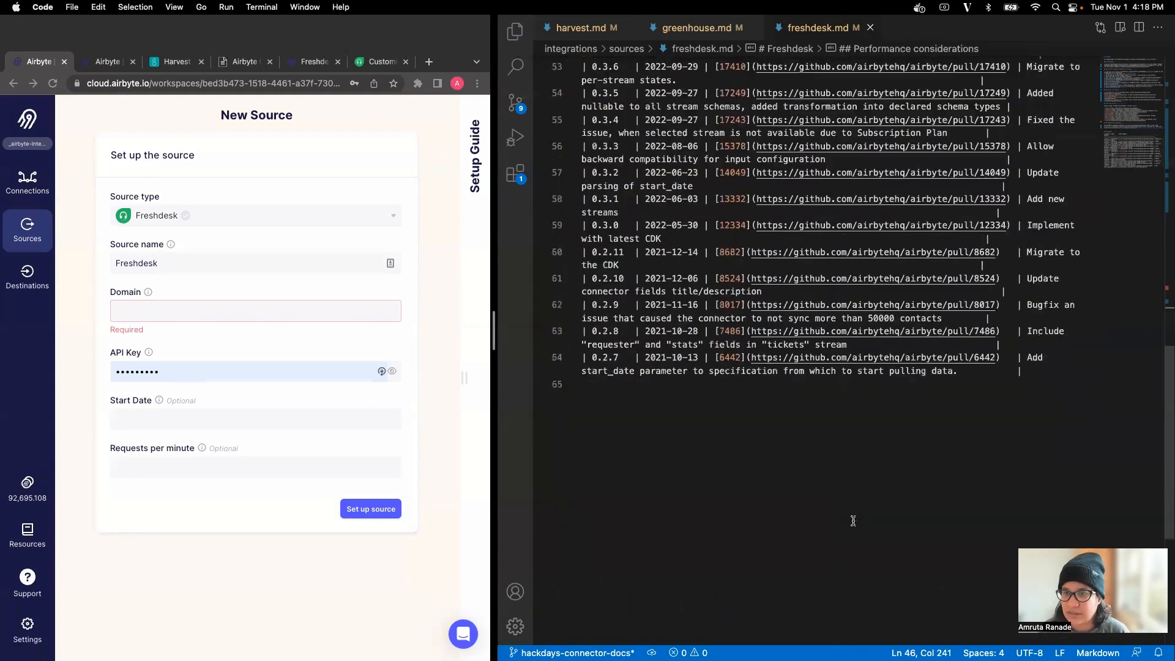
pyautogui.scroll(20, 854, 522)
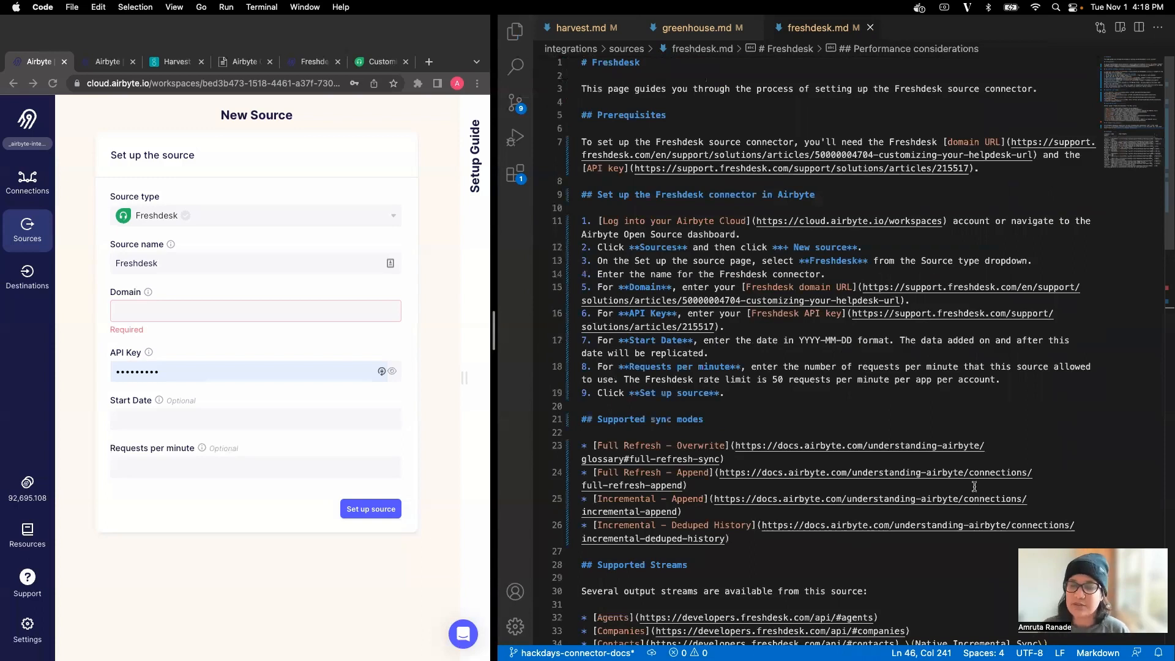